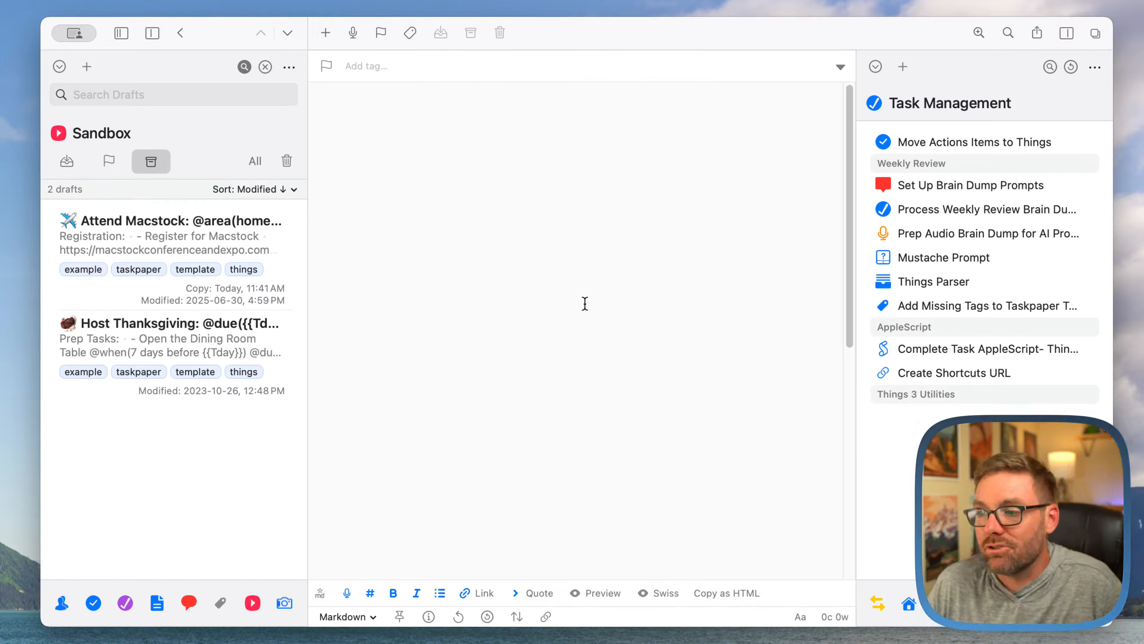
# Open the archived Attend Macstock draft and select the Things Parser action
pyautogui.click(189, 236)
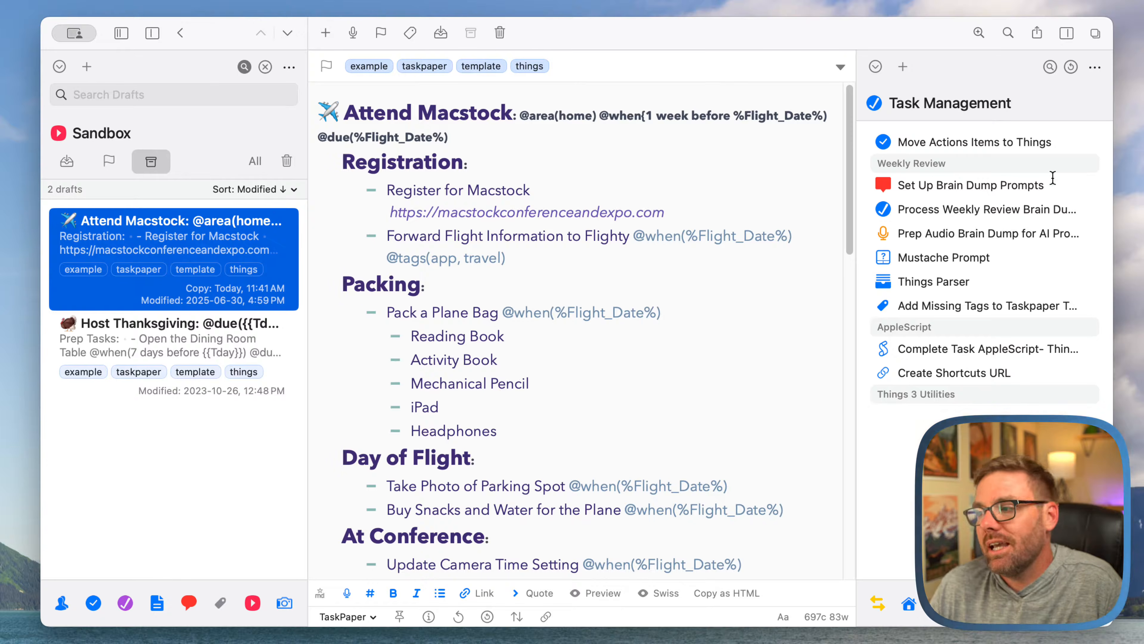
pyautogui.click(983, 284)
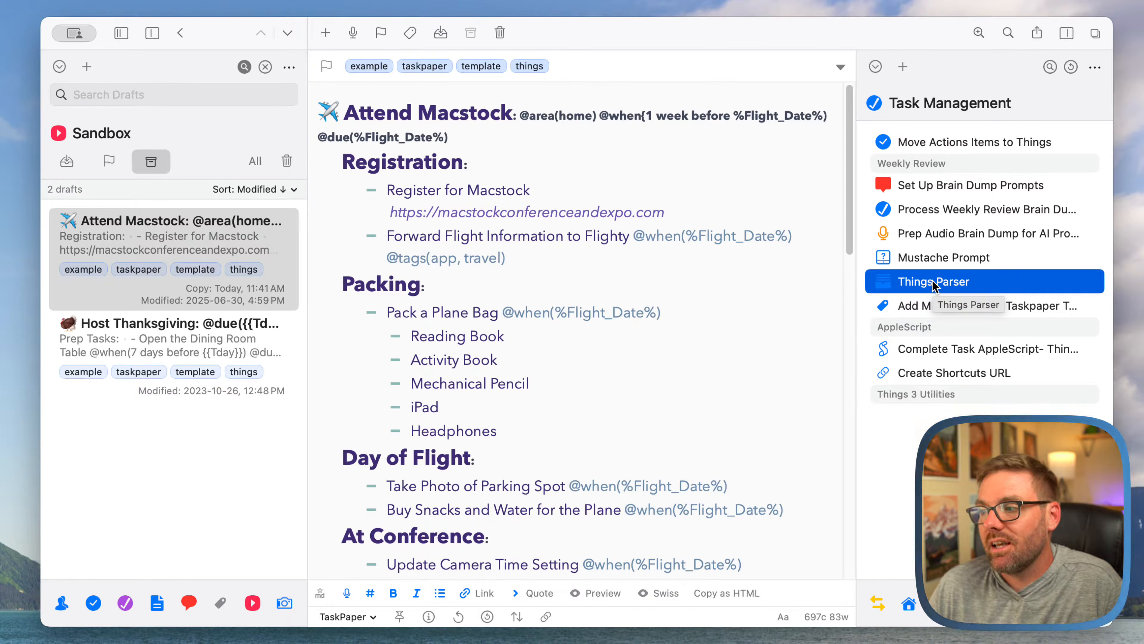
# Open the Action Log and compare the messages of the completed and most recent cancelled Things Parser runs
pyautogui.click(876, 67)
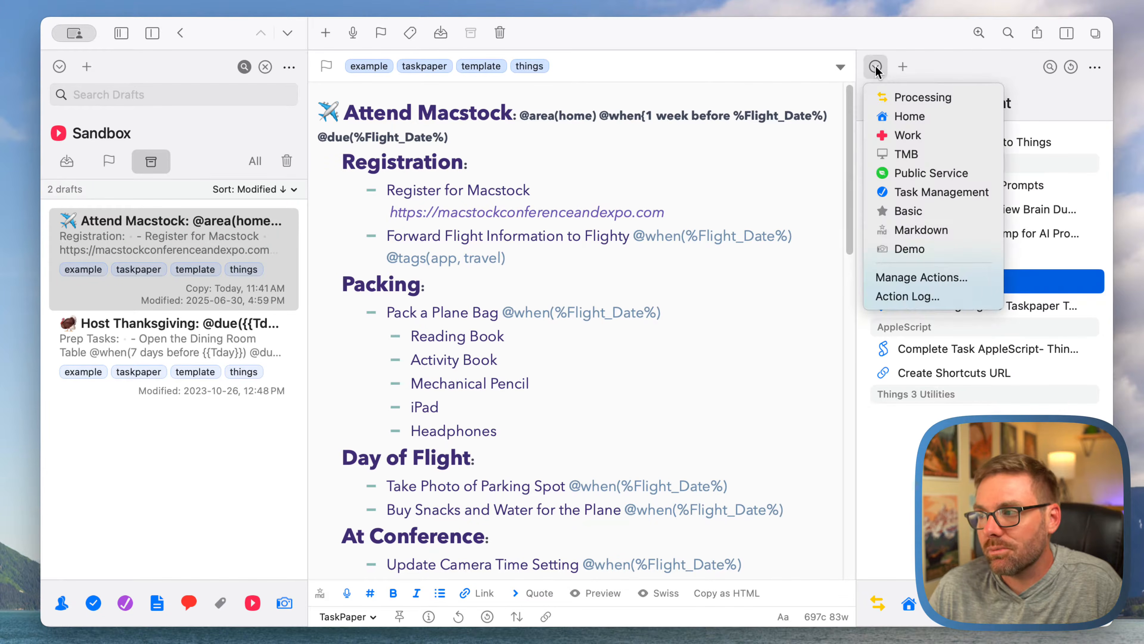
pyautogui.click(906, 299)
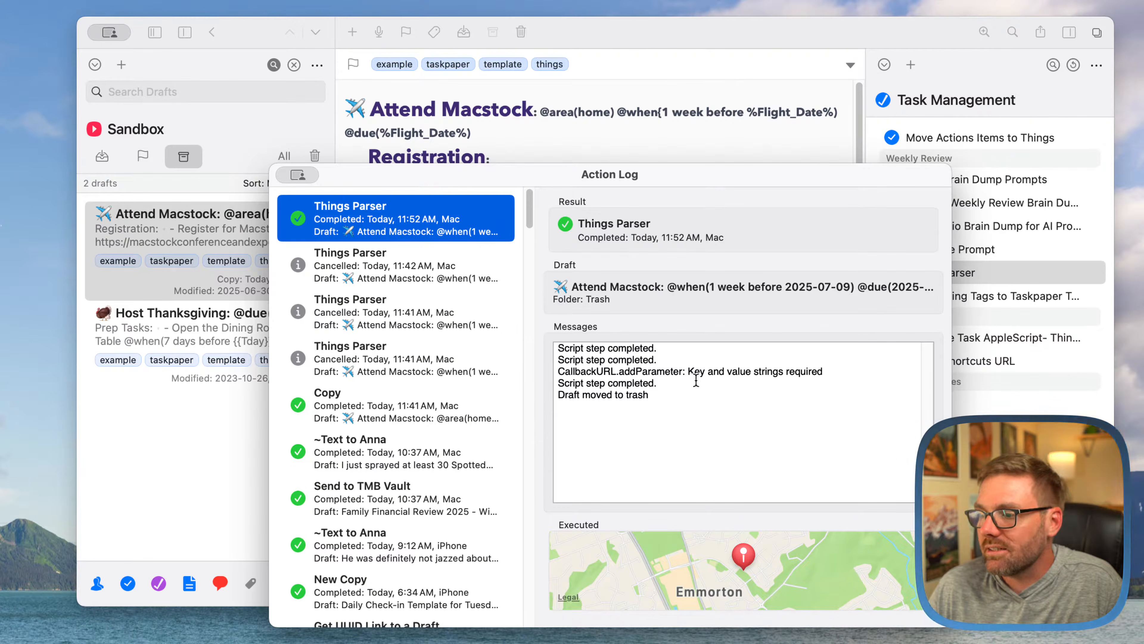
pyautogui.moveTo(627, 359); pyautogui.dragTo(658, 396)
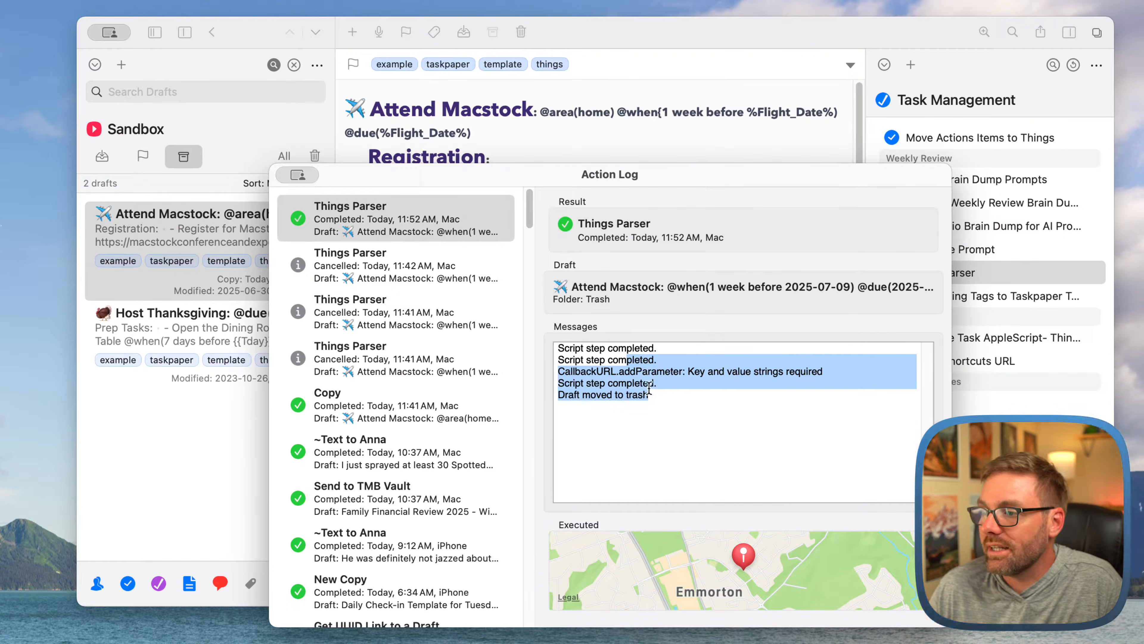
pyautogui.click(462, 258)
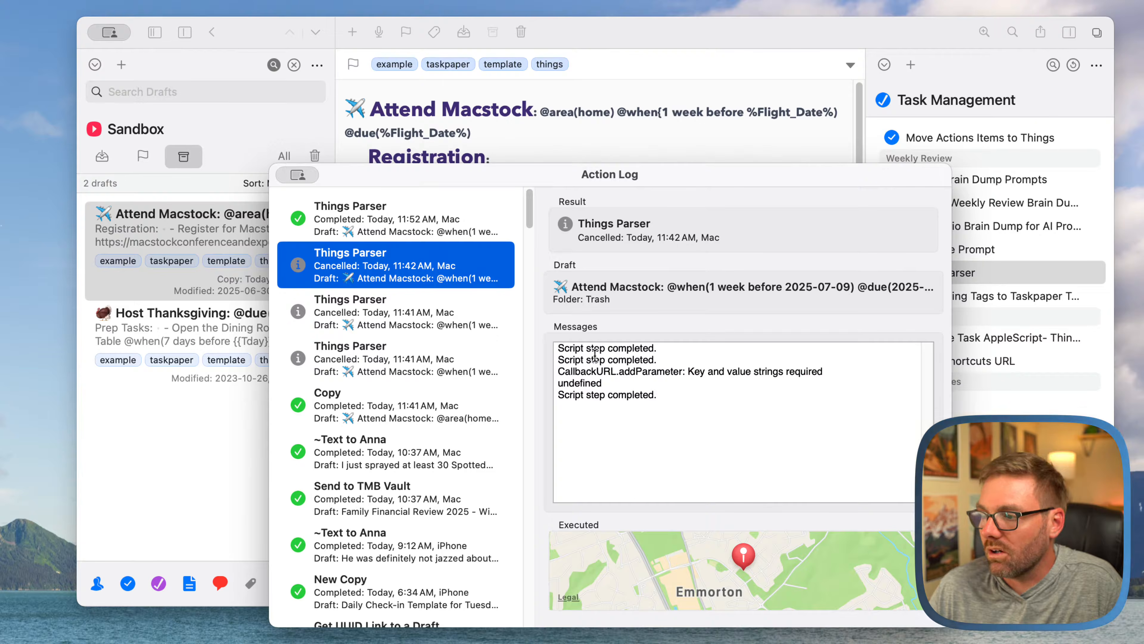
pyautogui.moveTo(559, 348); pyautogui.dragTo(659, 396)
pyautogui.click(399, 214)
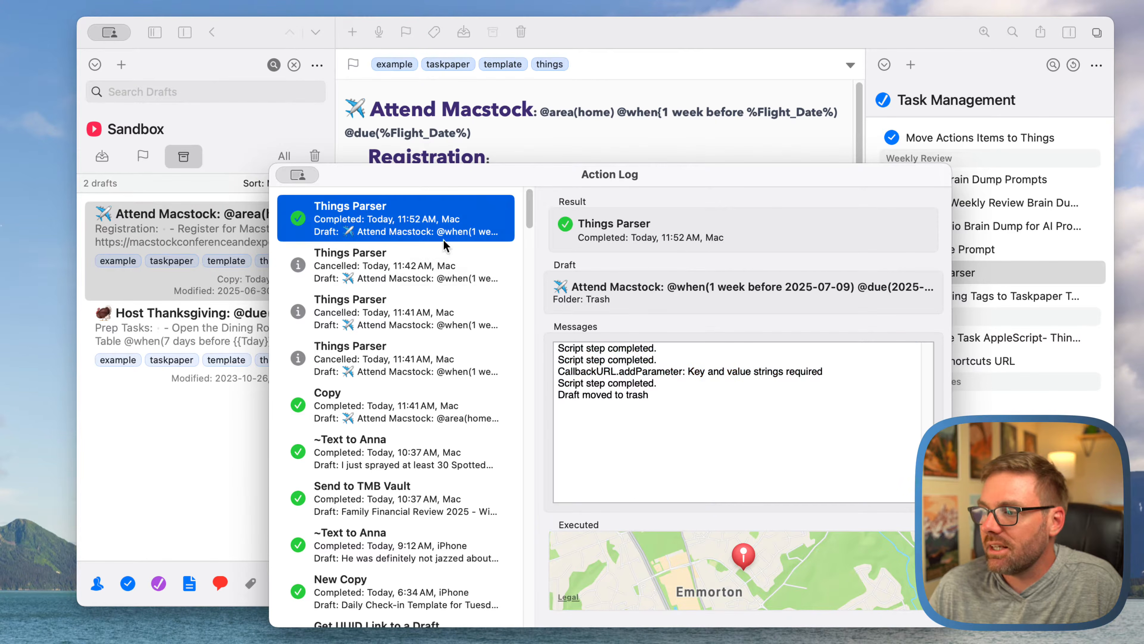
pyautogui.moveTo(585, 359); pyautogui.dragTo(645, 395)
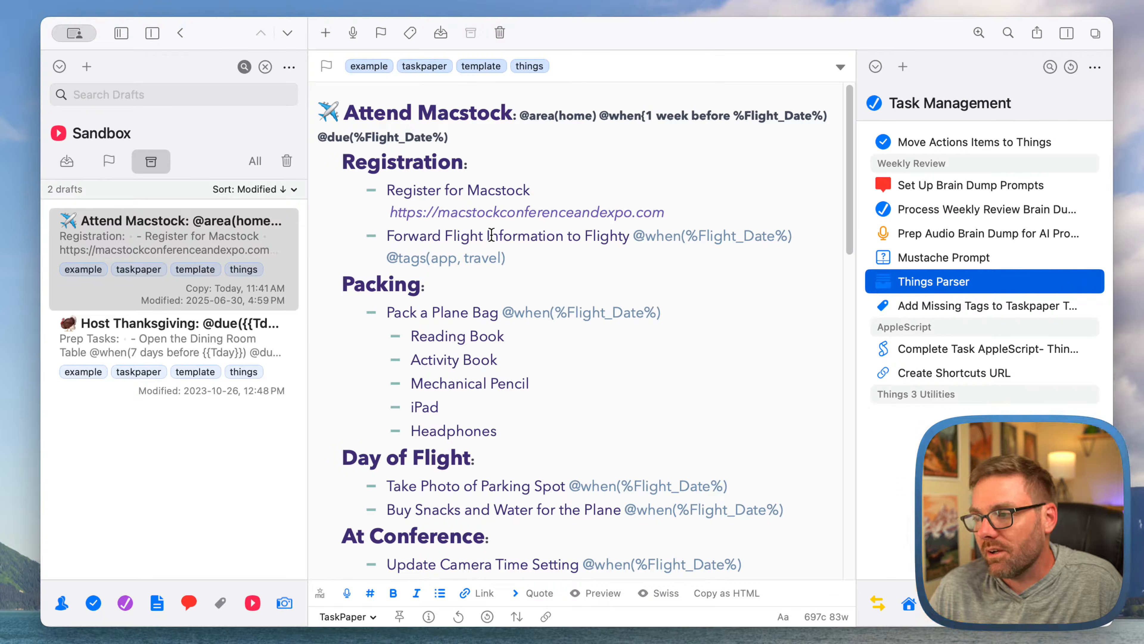
pyautogui.moveTo(685, 235); pyautogui.dragTo(786, 235)
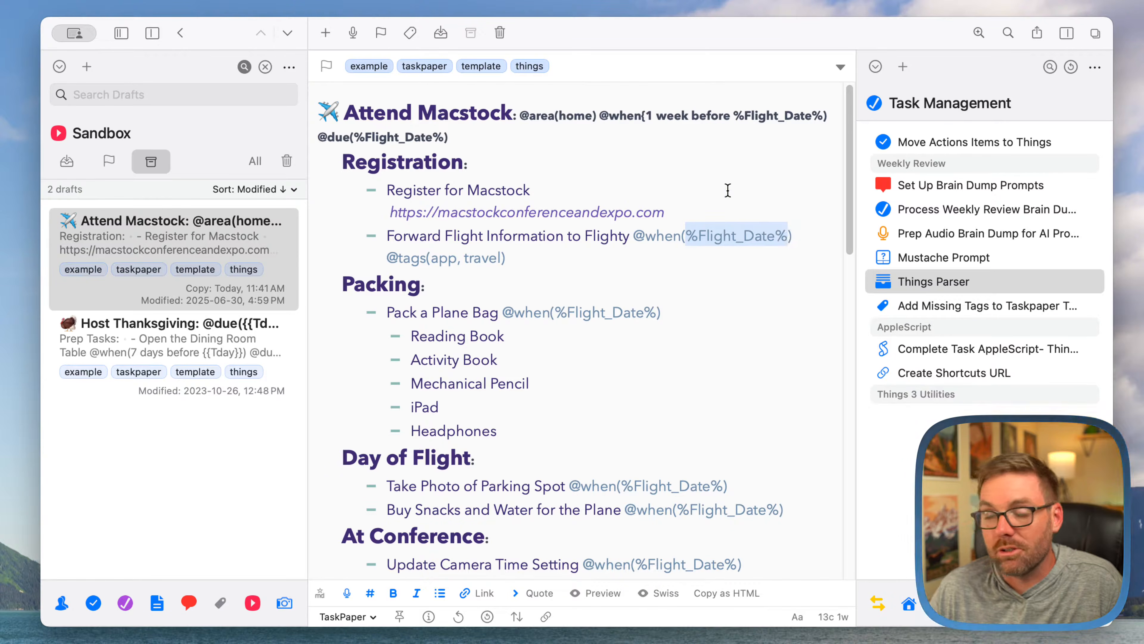
pyautogui.click(646, 116)
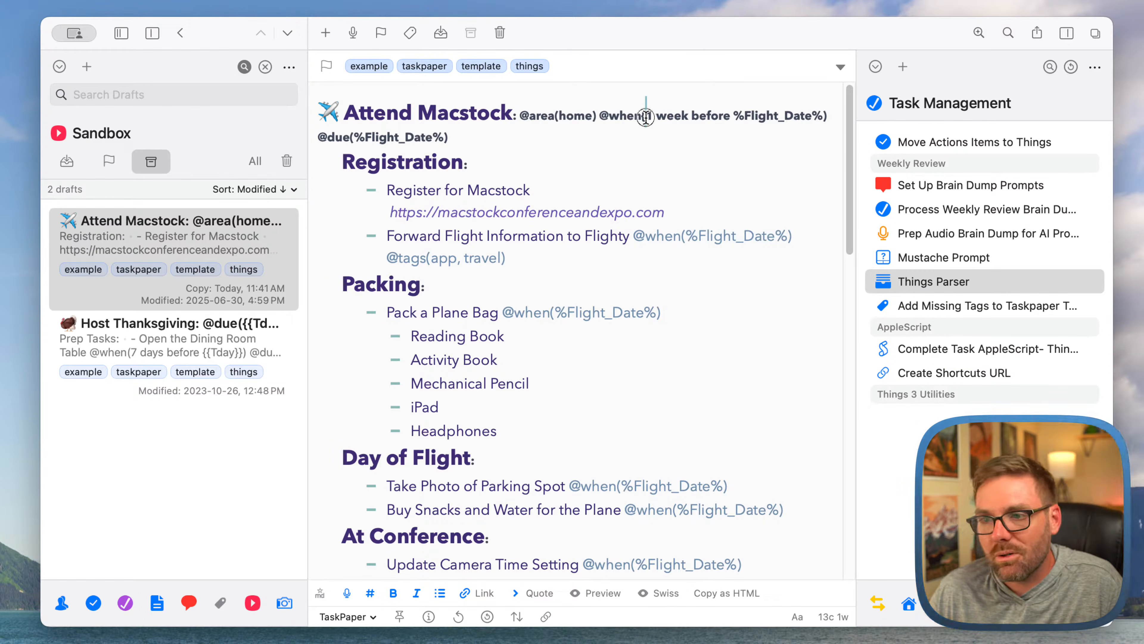
pyautogui.moveTo(646, 117); pyautogui.dragTo(643, 117)
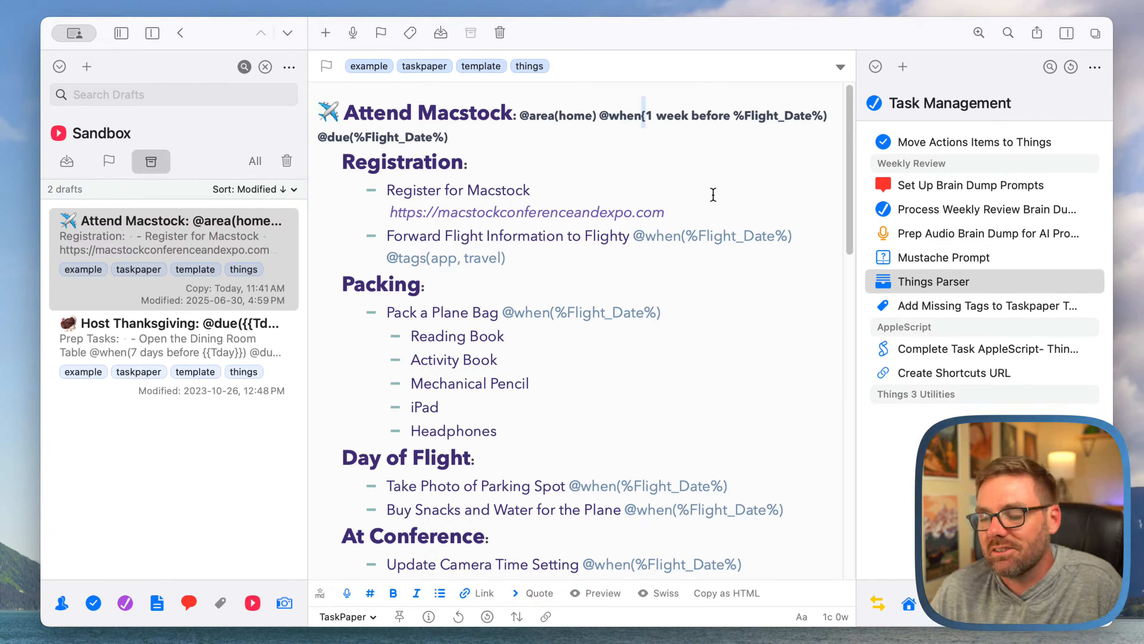
pyautogui.click(649, 122)
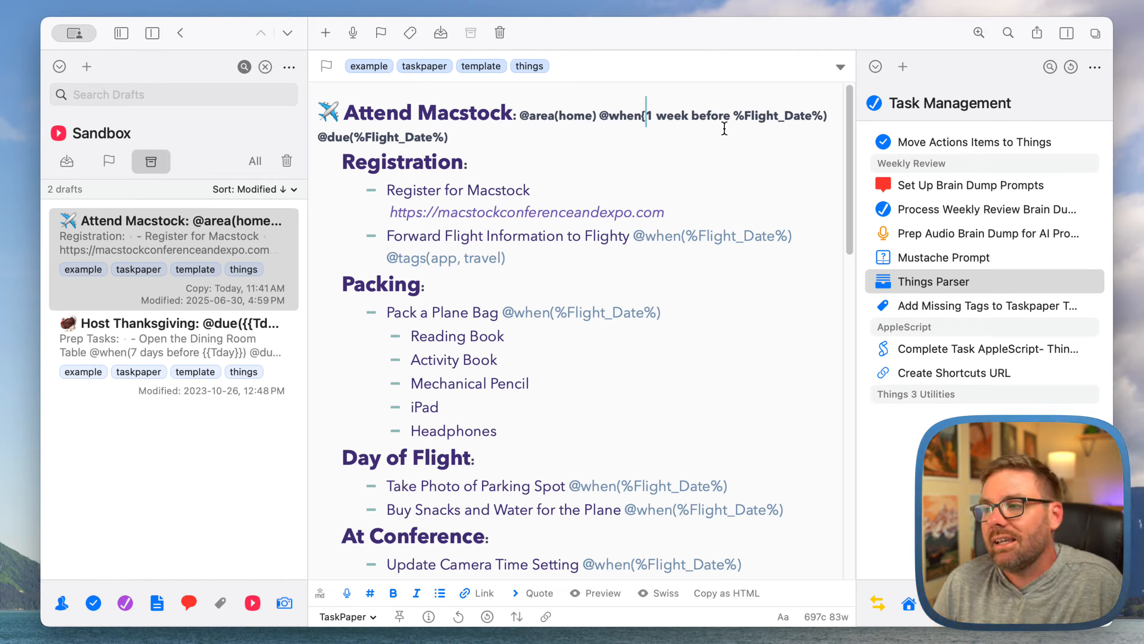
pyautogui.press('BackSpace')
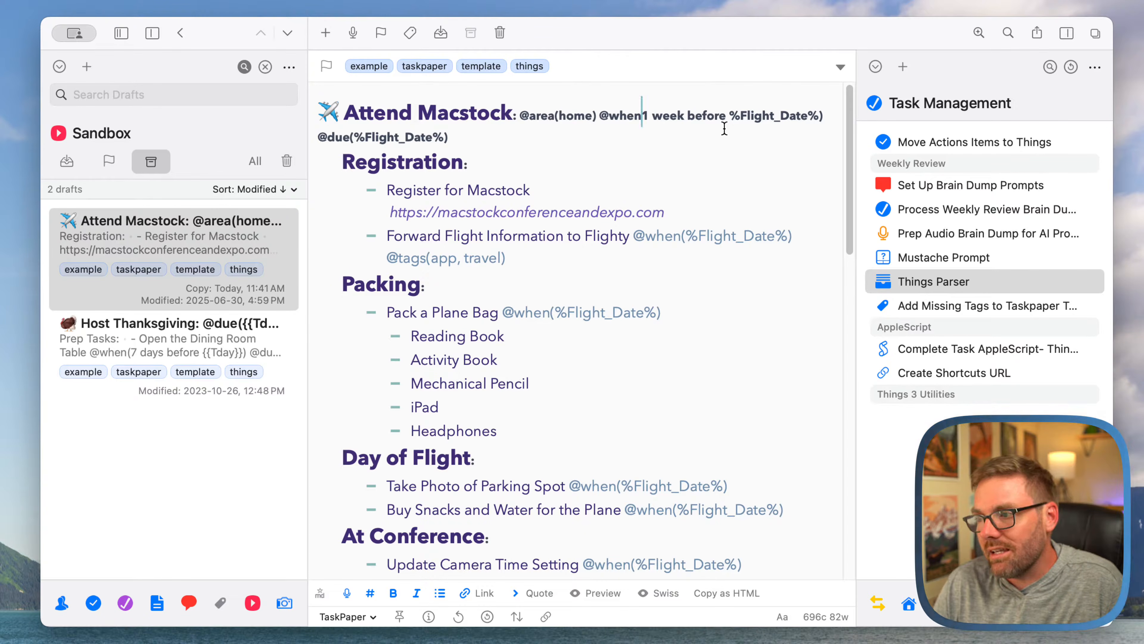
pyautogui.write('(')
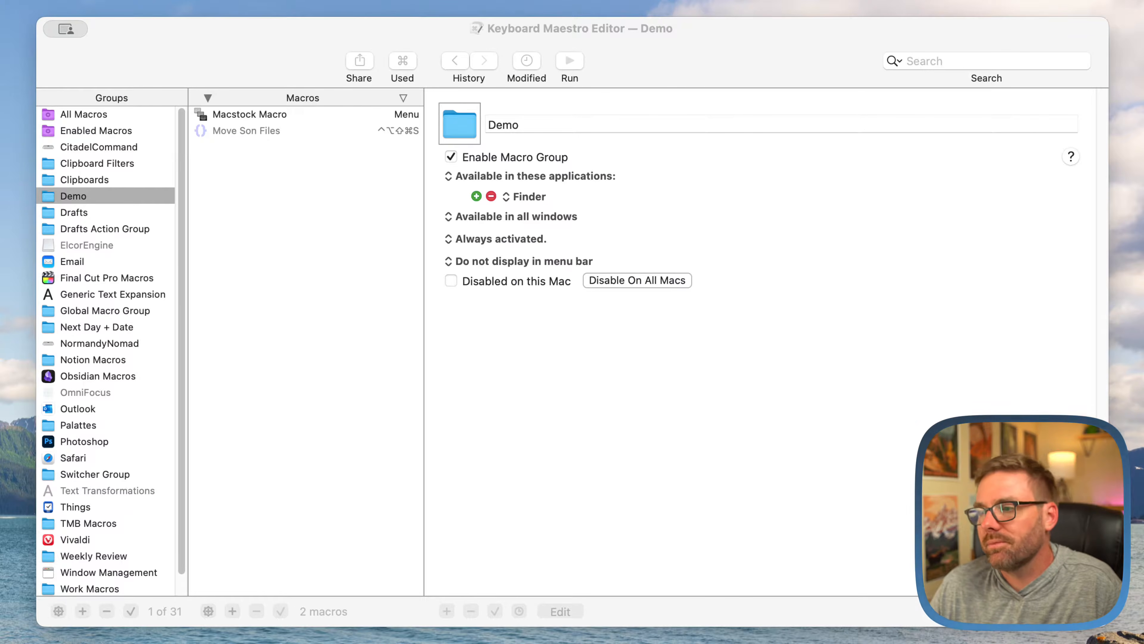
# Switch to Keyboard Maestro Editor, open the Macstock Macro in the Demo group, and expand its Conference Info action to show the user prompt
pyautogui.click(673, 68)
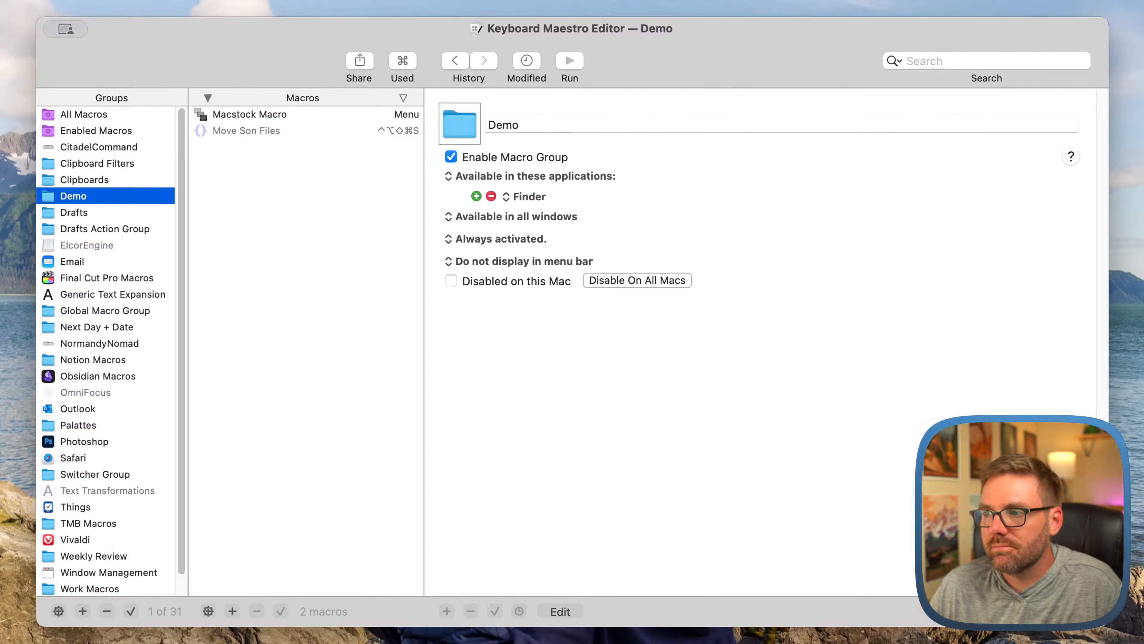
pyautogui.click(272, 115)
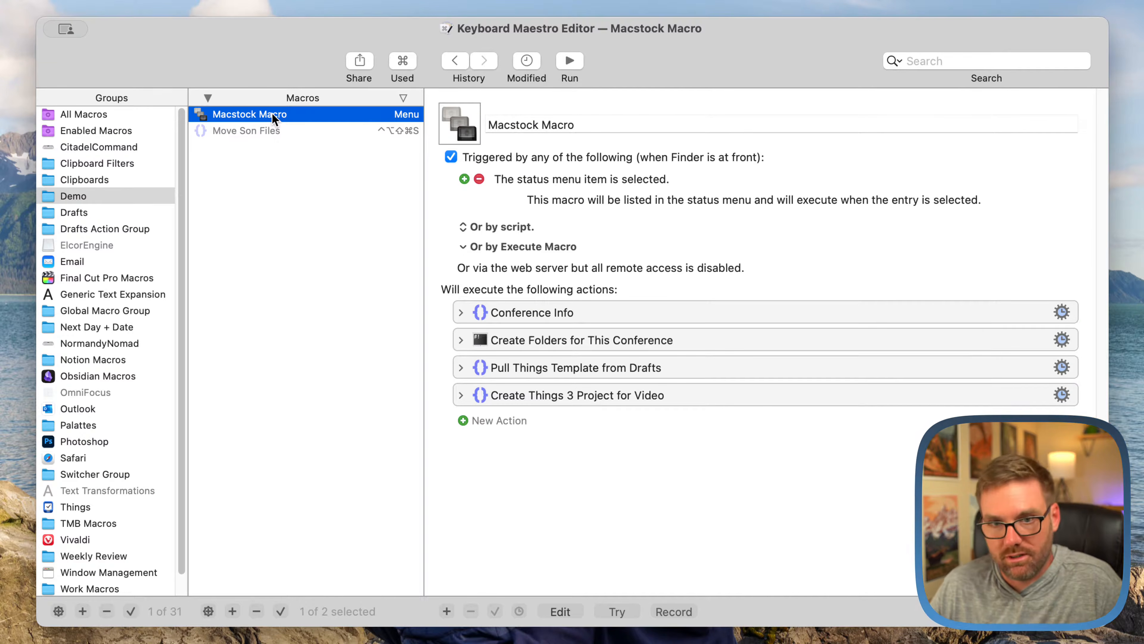
pyautogui.click(460, 312)
pyautogui.scroll(-2, 648, 333)
pyautogui.scroll(-3, 650, 336)
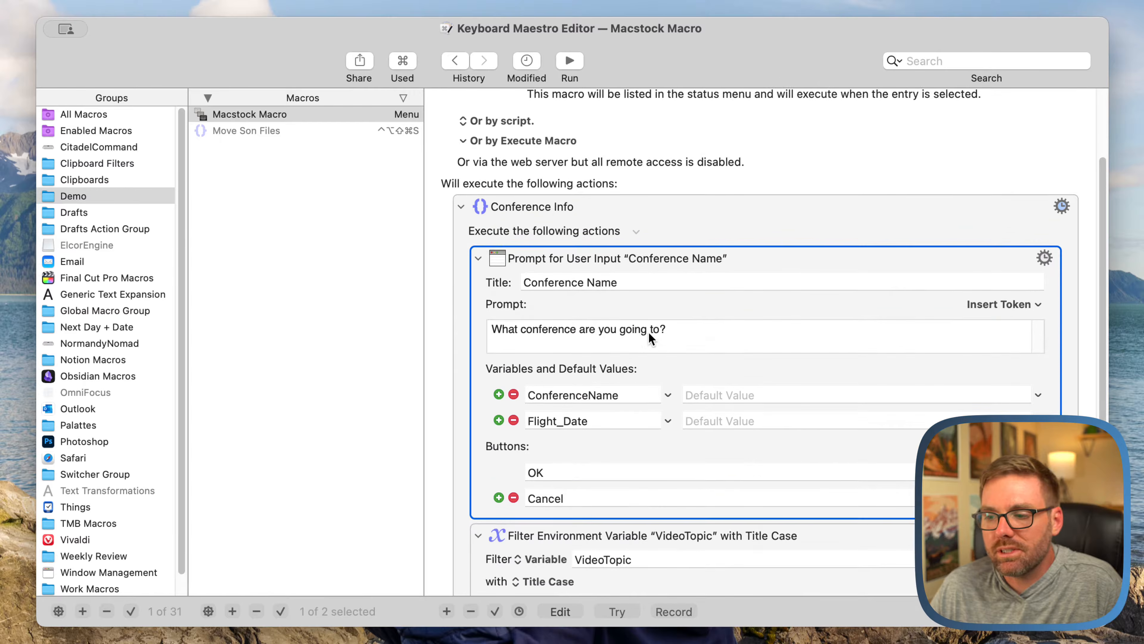
pyautogui.scroll(-2, 590, 327)
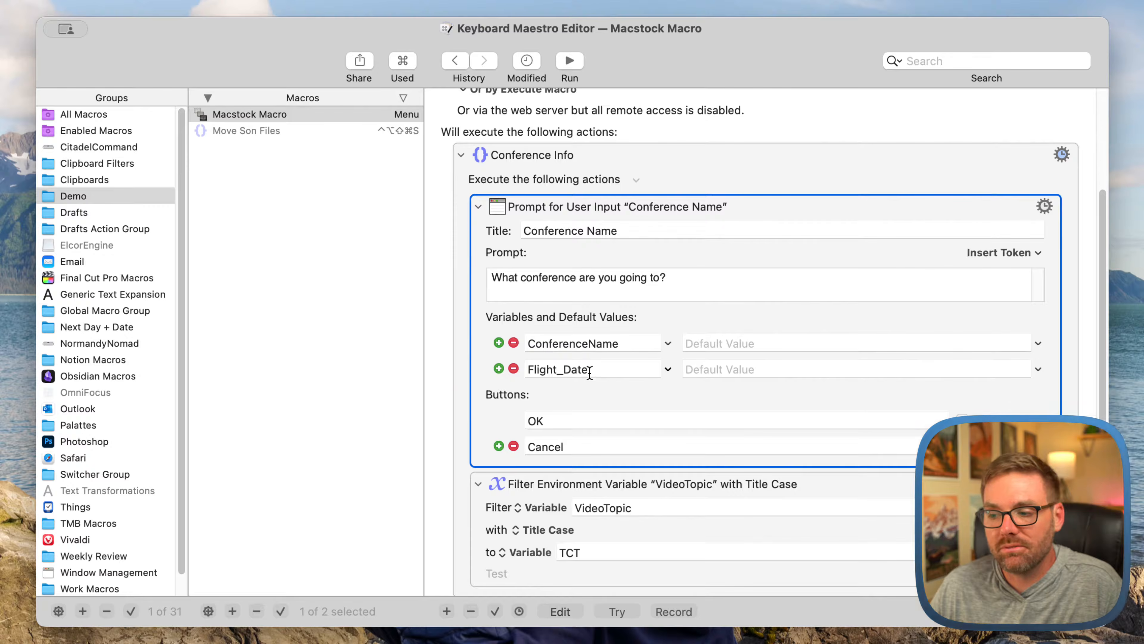
# Collapse the Conference Name prompt and delete the Title Case filter action for the VideoTopic variable
pyautogui.click(479, 207)
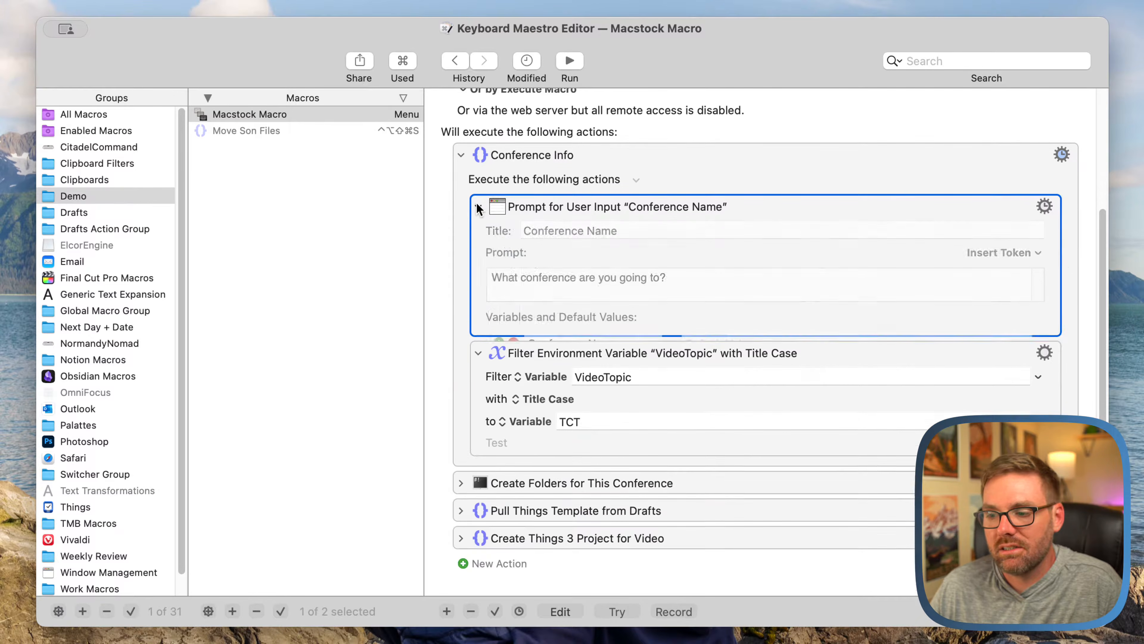
pyautogui.click(844, 351)
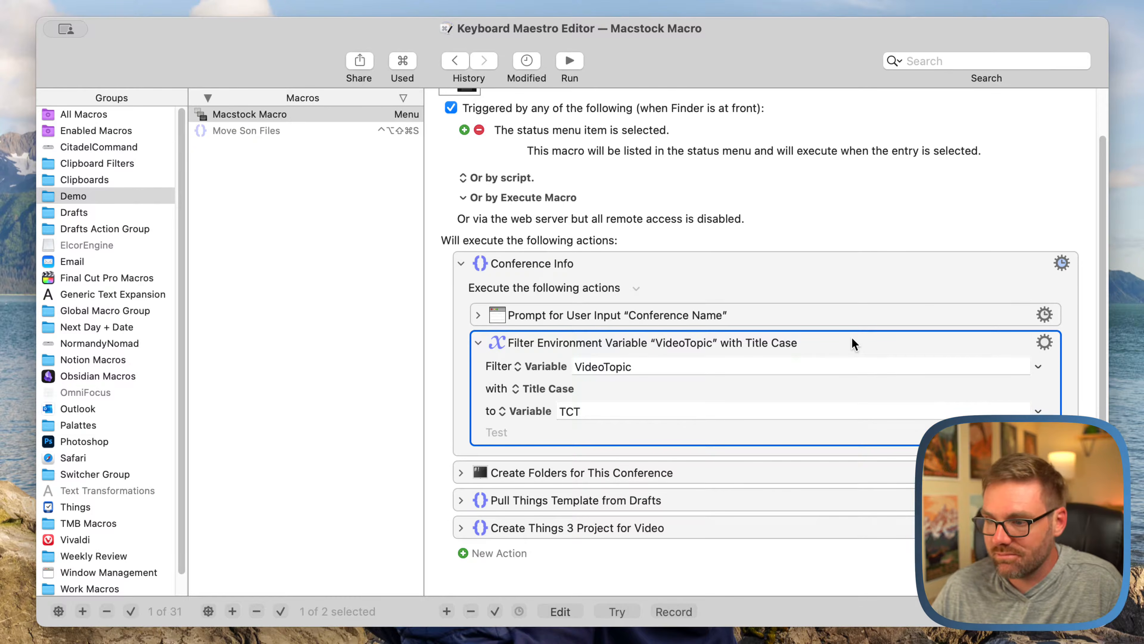
pyautogui.press('Delete')
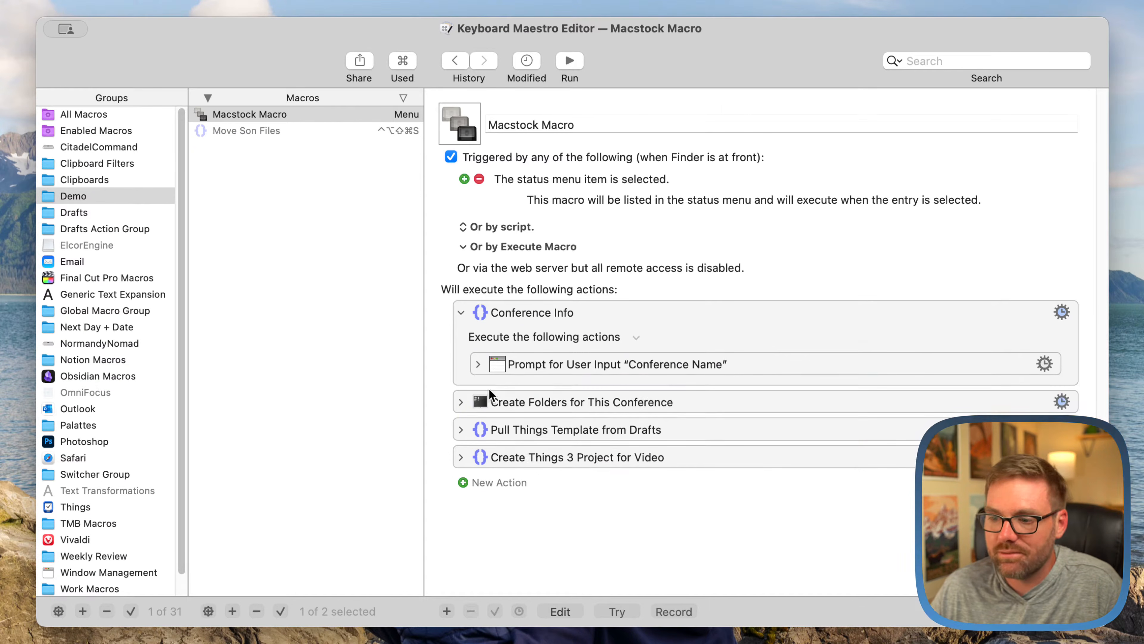
# Expand the Create Folders for This Conference action and examine its script's description, planned folder structure and usage notes
pyautogui.click(461, 402)
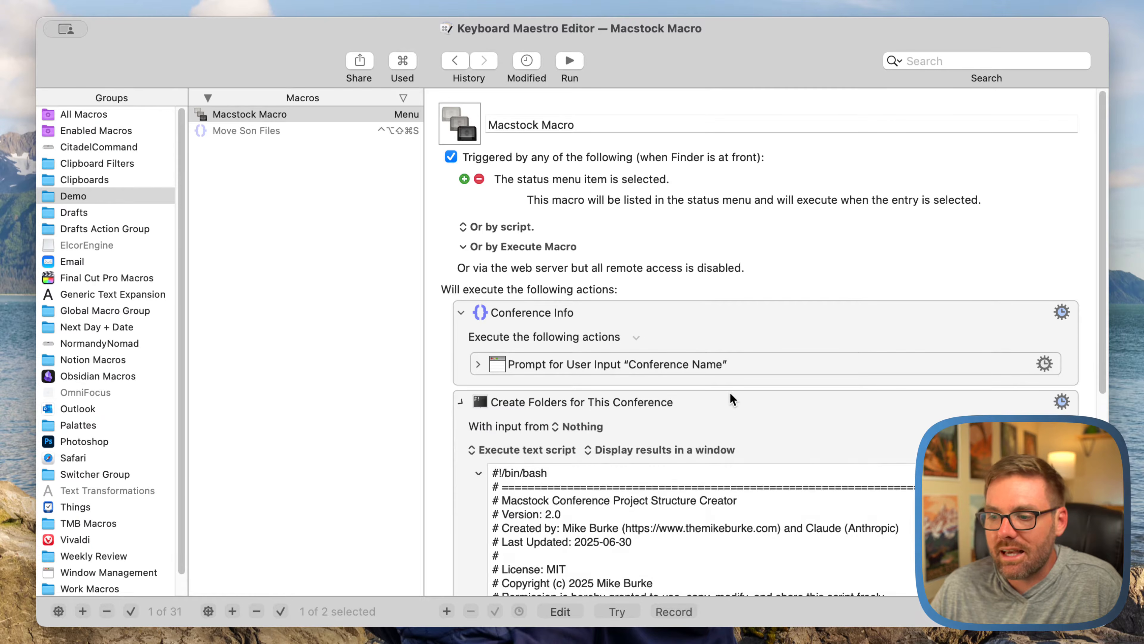
pyautogui.scroll(-3, 730, 392)
pyautogui.scroll(-5, 1088, 387)
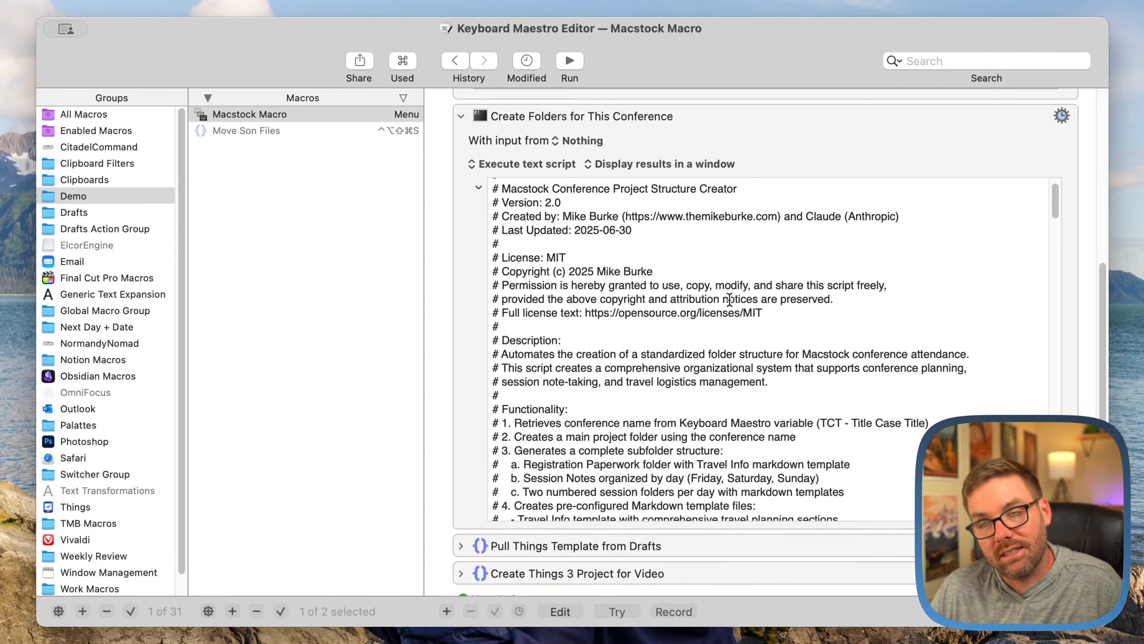
pyautogui.scroll(1, 730, 299)
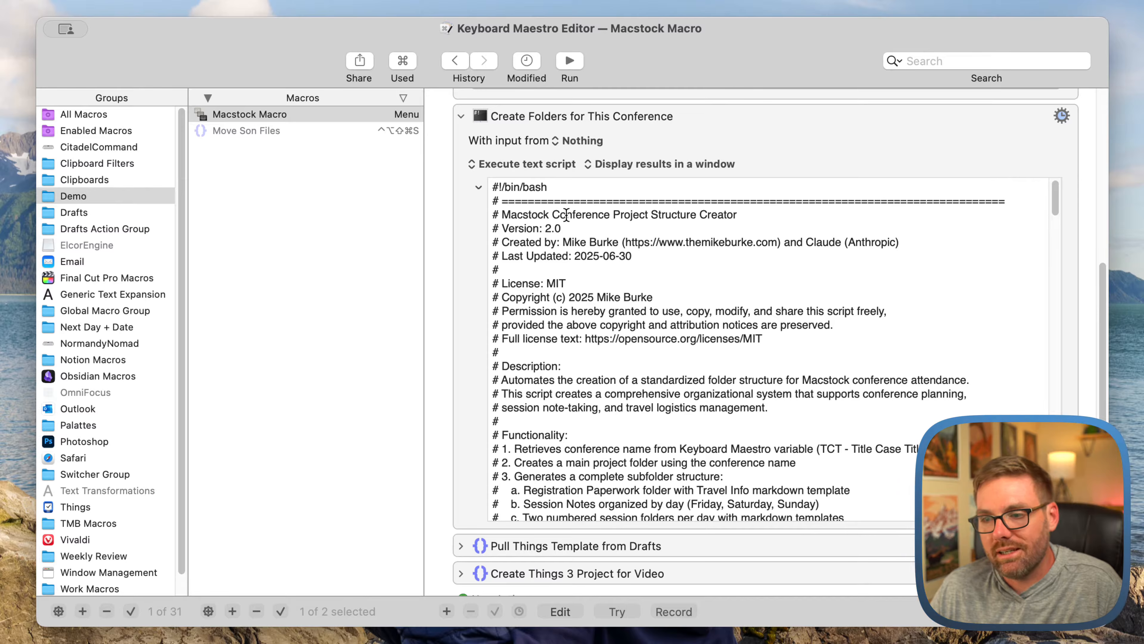
pyautogui.scroll(-9, 664, 284)
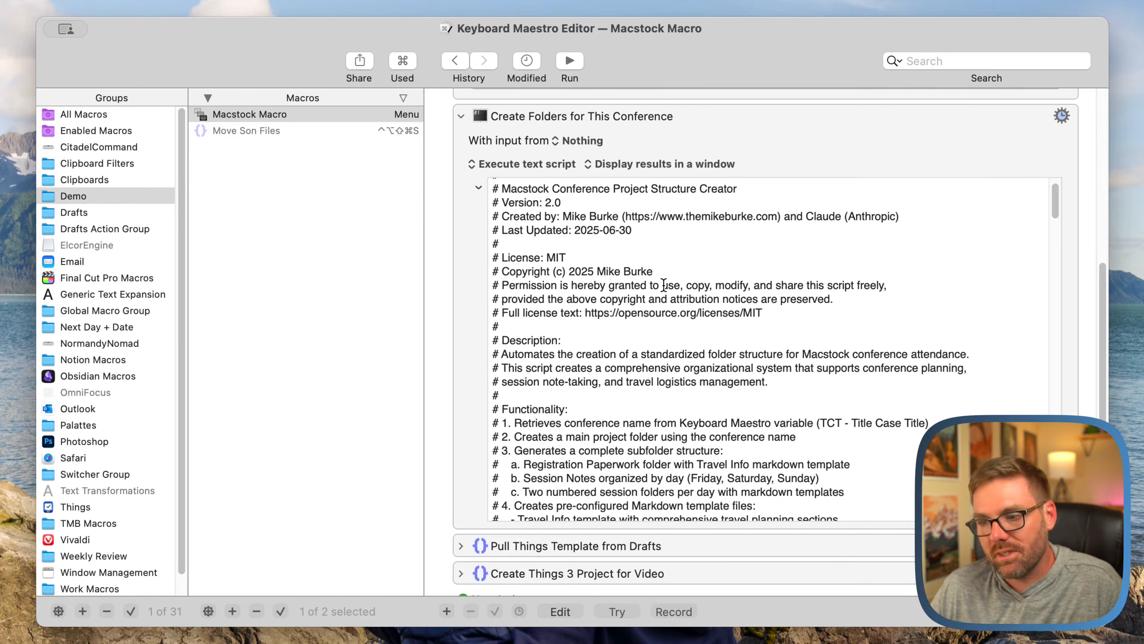
pyautogui.scroll(-6, 663, 284)
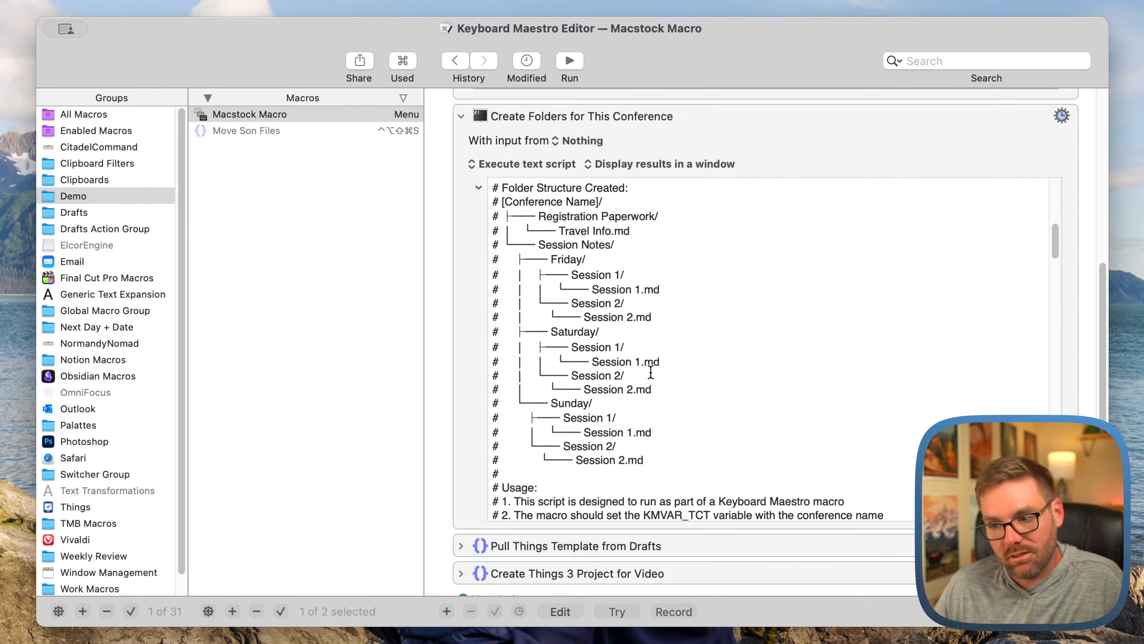
pyautogui.scroll(-2, 651, 372)
pyautogui.scroll(-3, 650, 371)
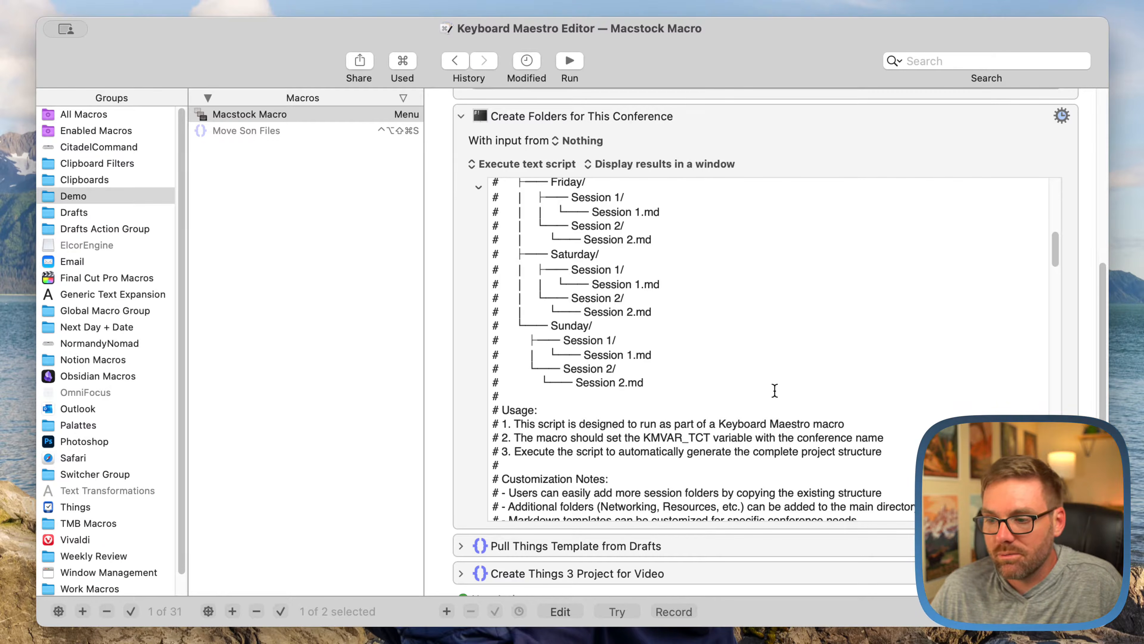
pyautogui.scroll(15, 775, 390)
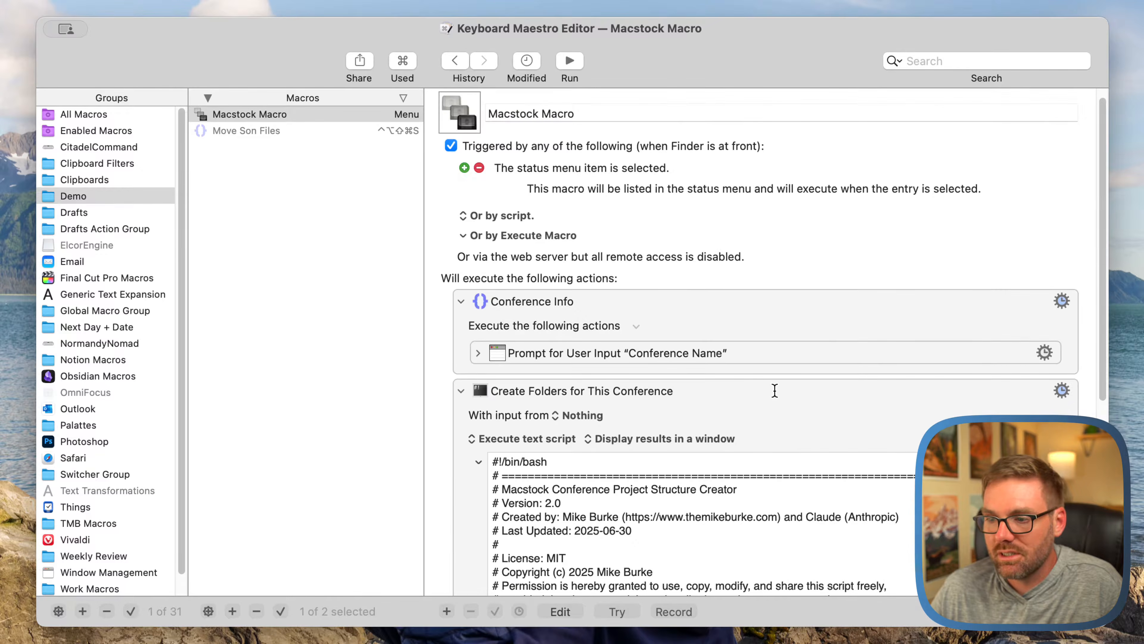
# Expand the Conference Name prompt to check its variables, and examine the script's variable and folder-creation commands against them
pyautogui.click(479, 352)
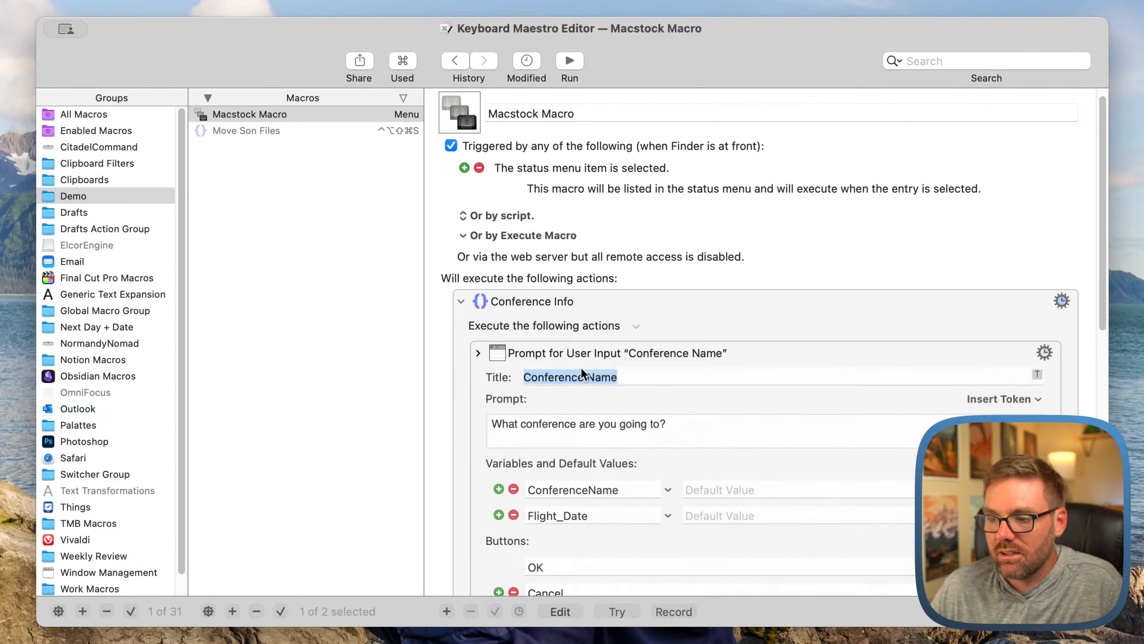
pyautogui.scroll(-3, 706, 410)
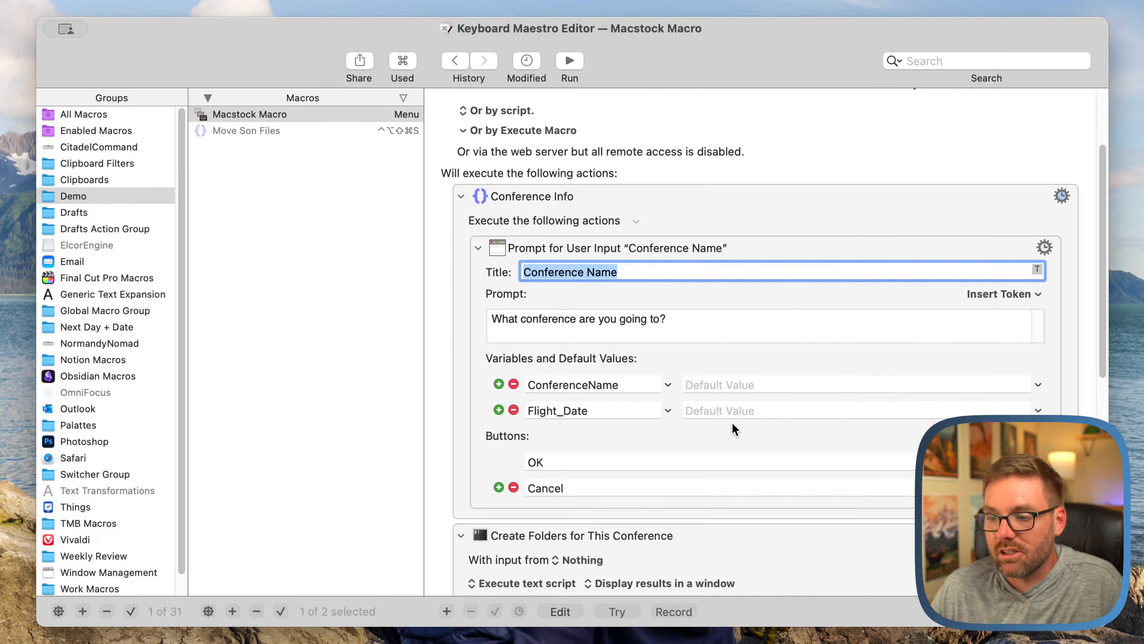
pyautogui.scroll(-10, 732, 422)
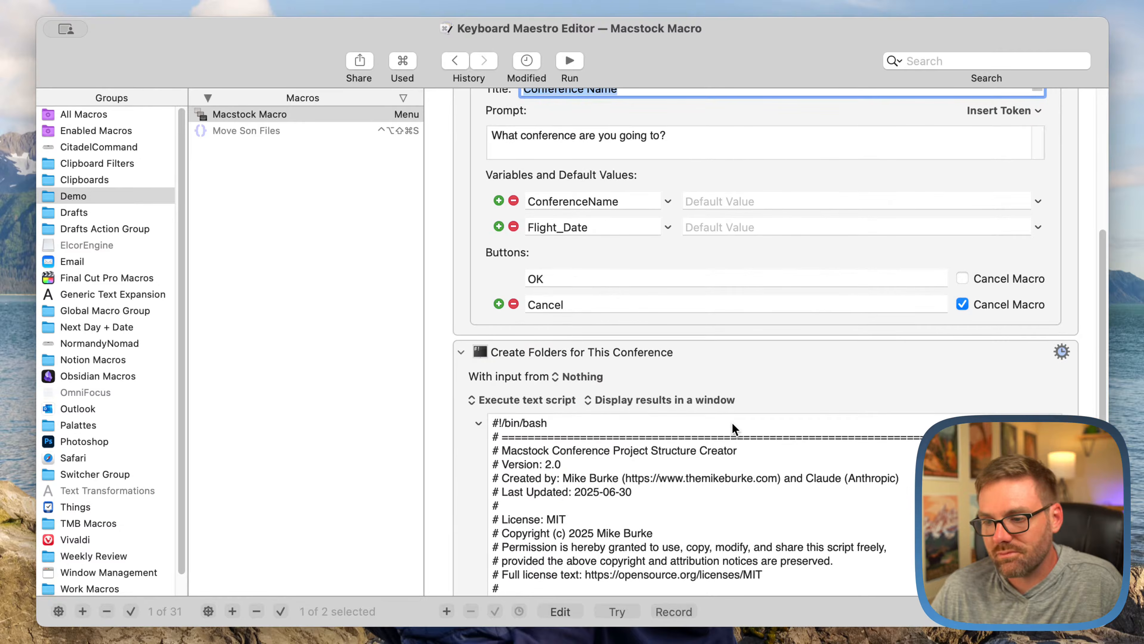
pyautogui.scroll(-10, 576, 415)
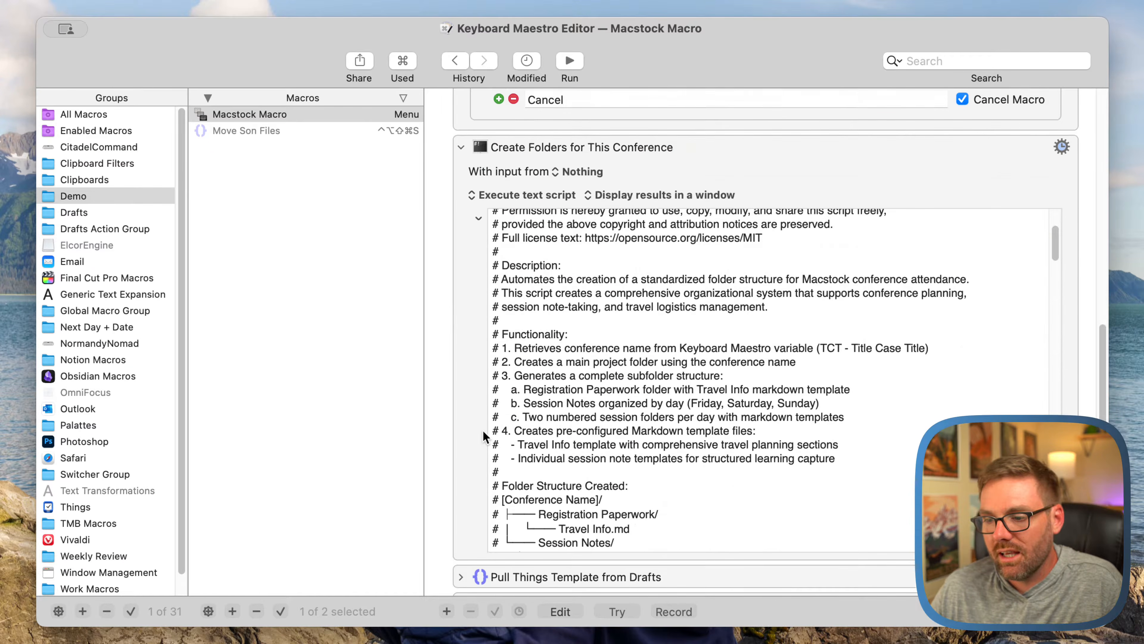
pyautogui.scroll(-15, 681, 388)
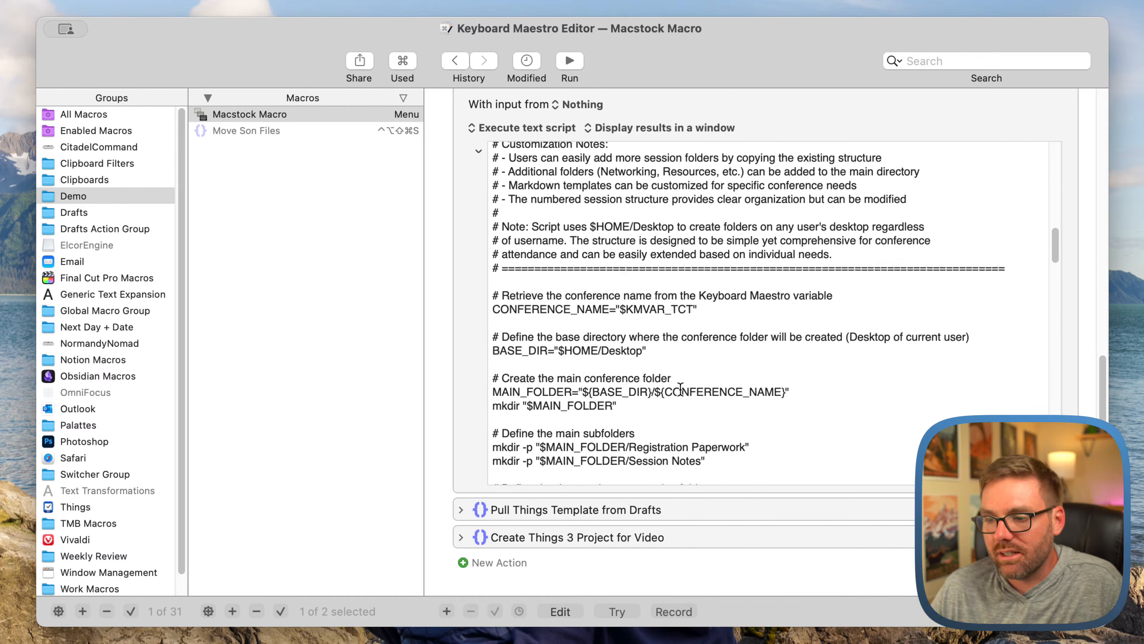
pyautogui.scroll(-4, 681, 389)
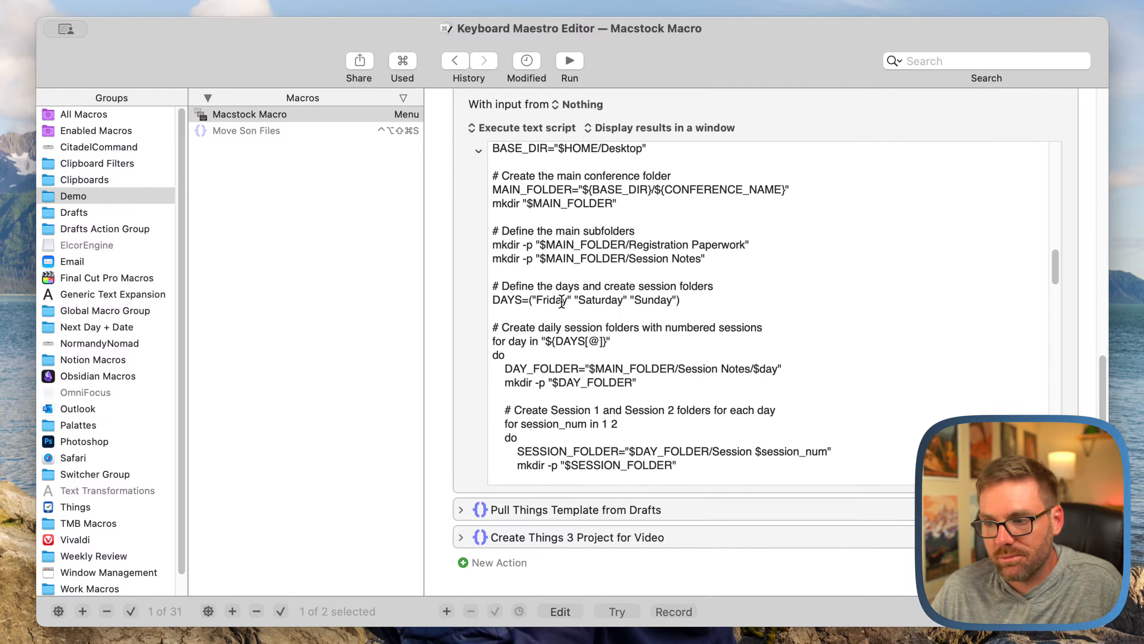
pyautogui.scroll(-4, 603, 340)
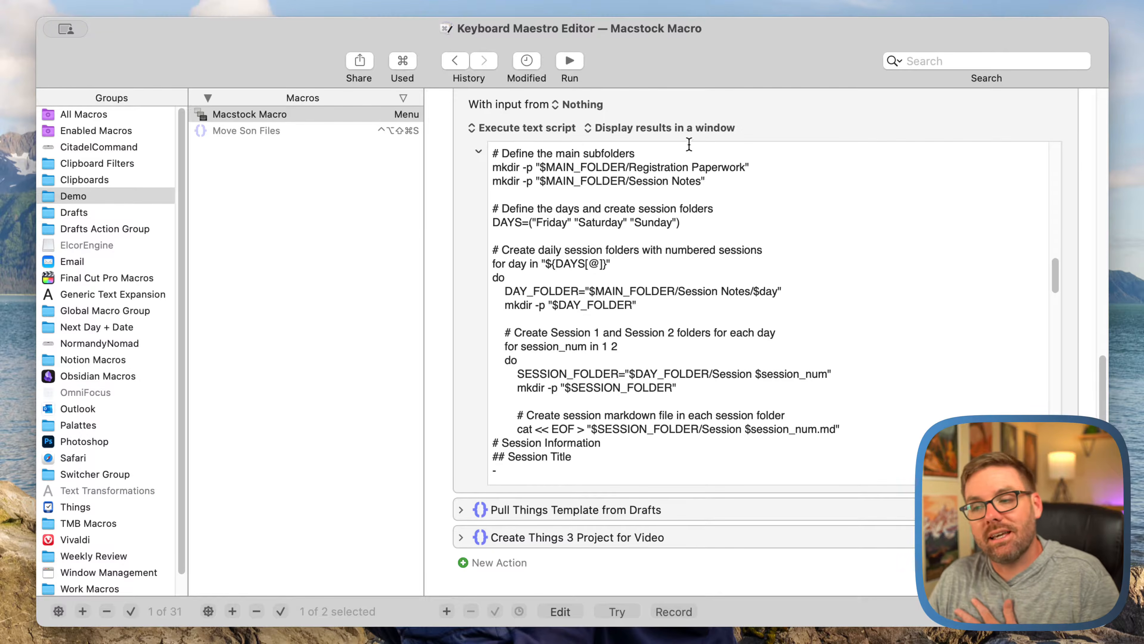
# Review the folder structure and customization notes in the Create Folders script, and collapse the Create Folders and Conference Info actions
pyautogui.click(727, 60)
pyautogui.hotkey('ctrl', 'Right')
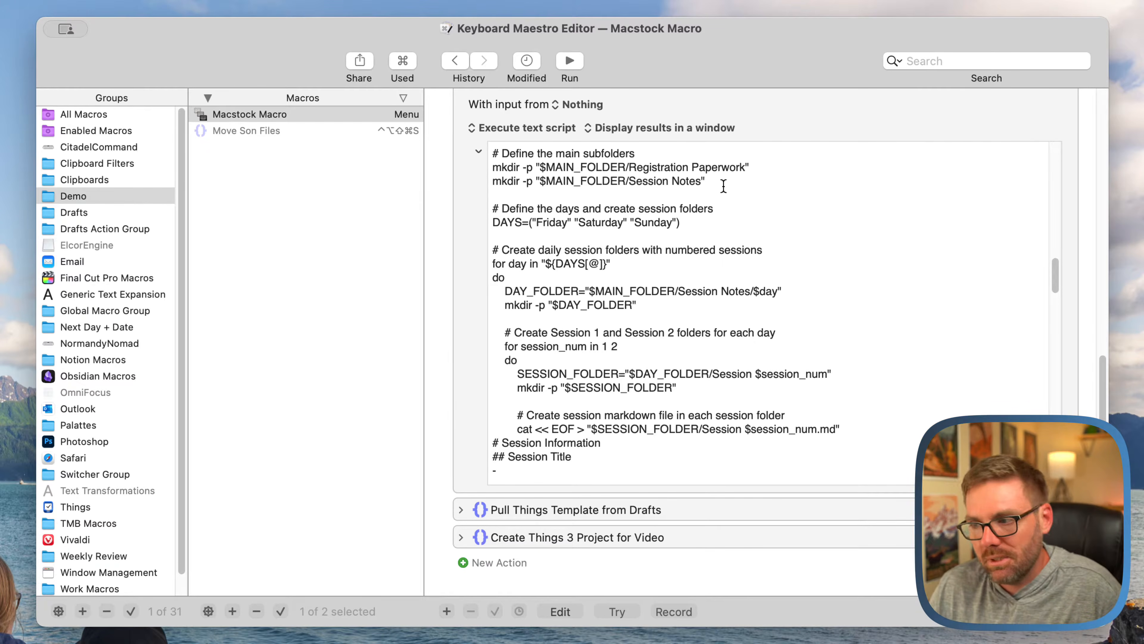
pyautogui.scroll(15, 725, 193)
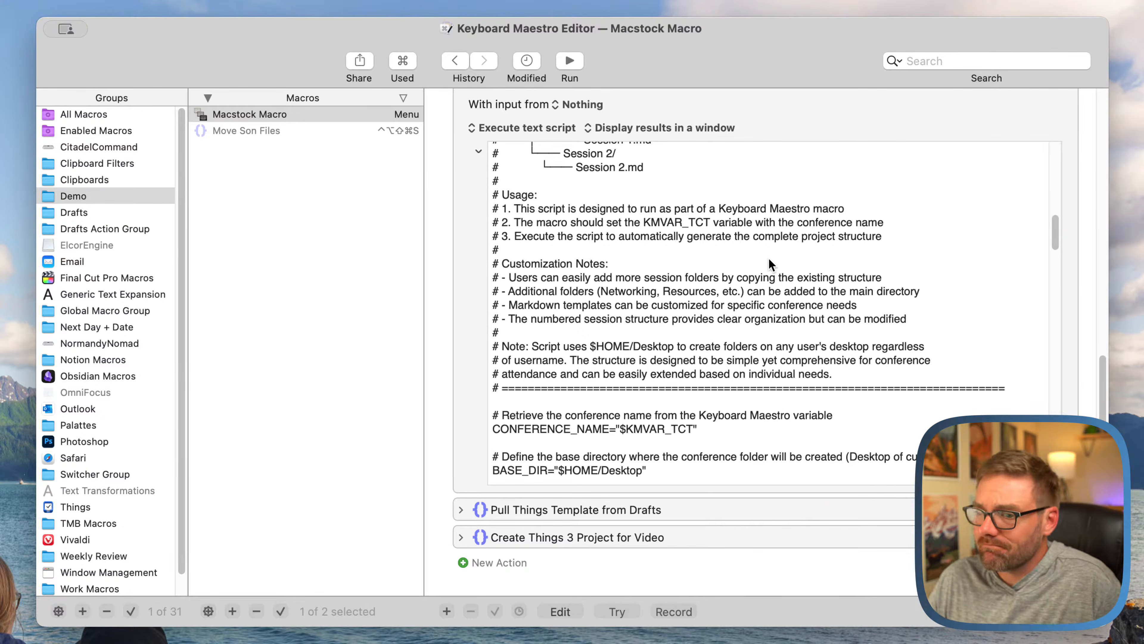
pyautogui.scroll(-1, 743, 208)
pyautogui.scroll(10, 742, 207)
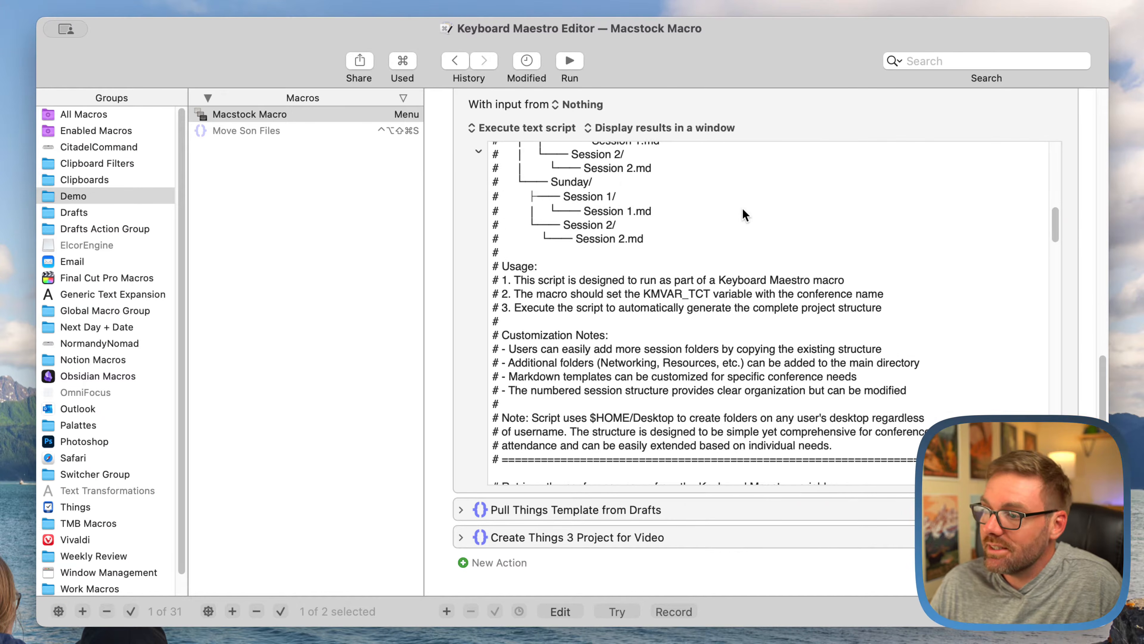
pyautogui.scroll(3, 483, 199)
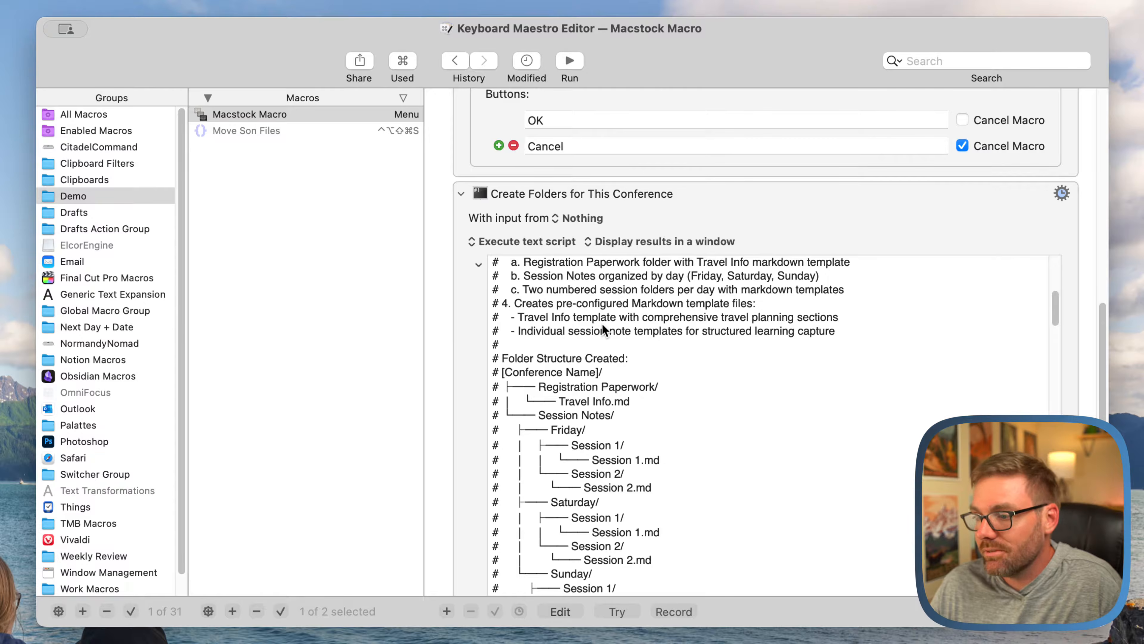
pyautogui.scroll(-2, 604, 329)
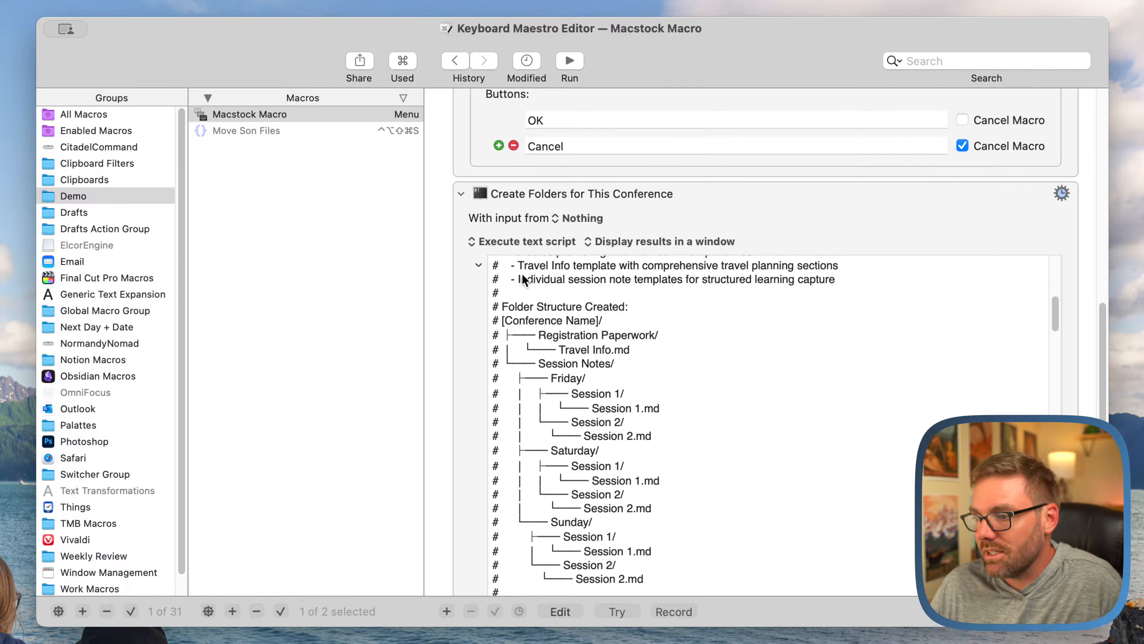
pyautogui.click(461, 193)
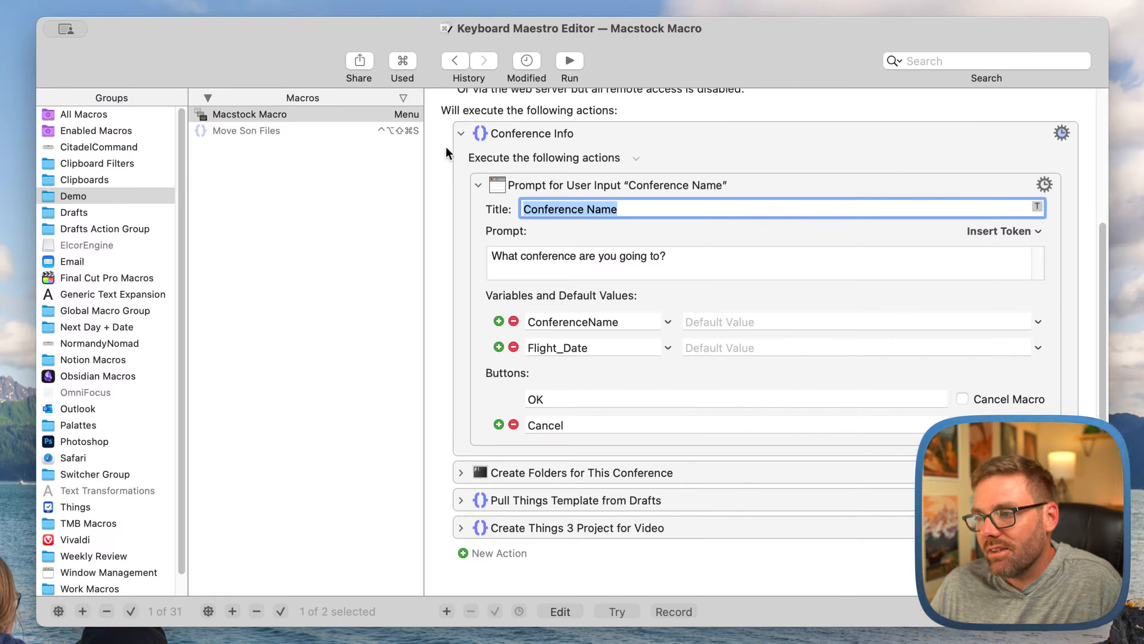
pyautogui.click(461, 133)
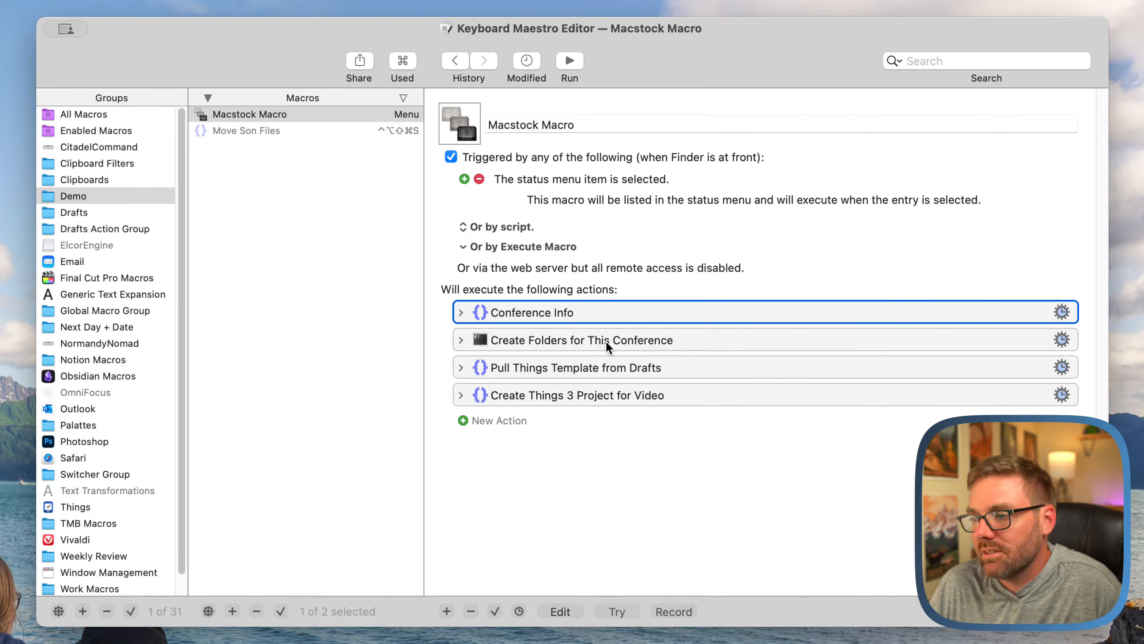
# Expand the Pull Things Template from Drafts action, and switch to Drafts to highlight the %Flight_Date% token in the flight information task
pyautogui.click(460, 368)
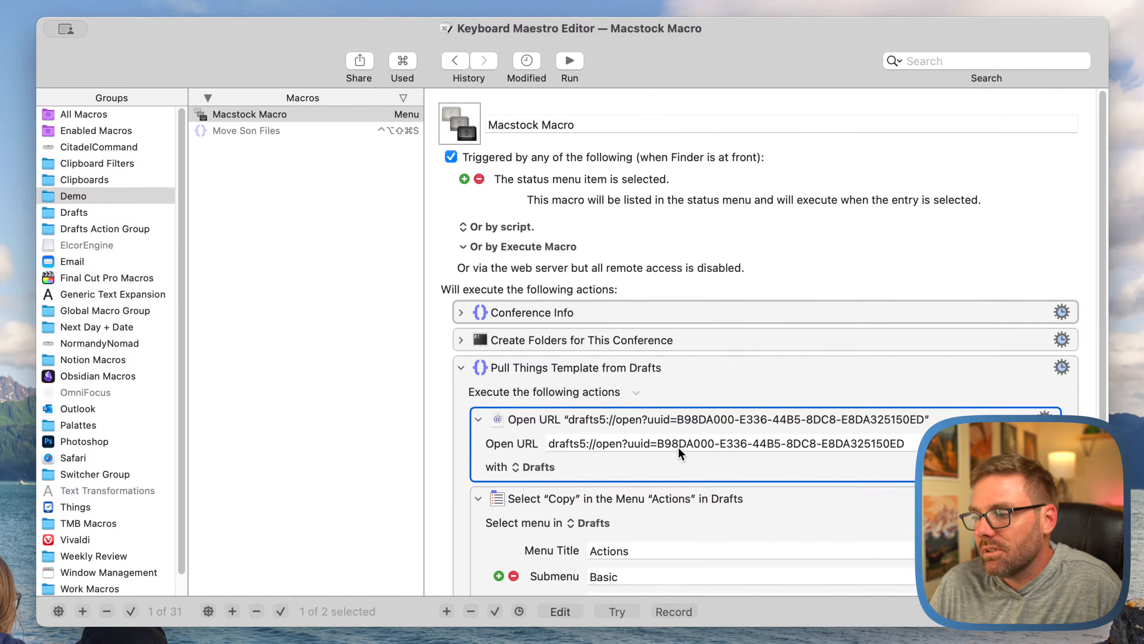
pyautogui.scroll(-3, 679, 447)
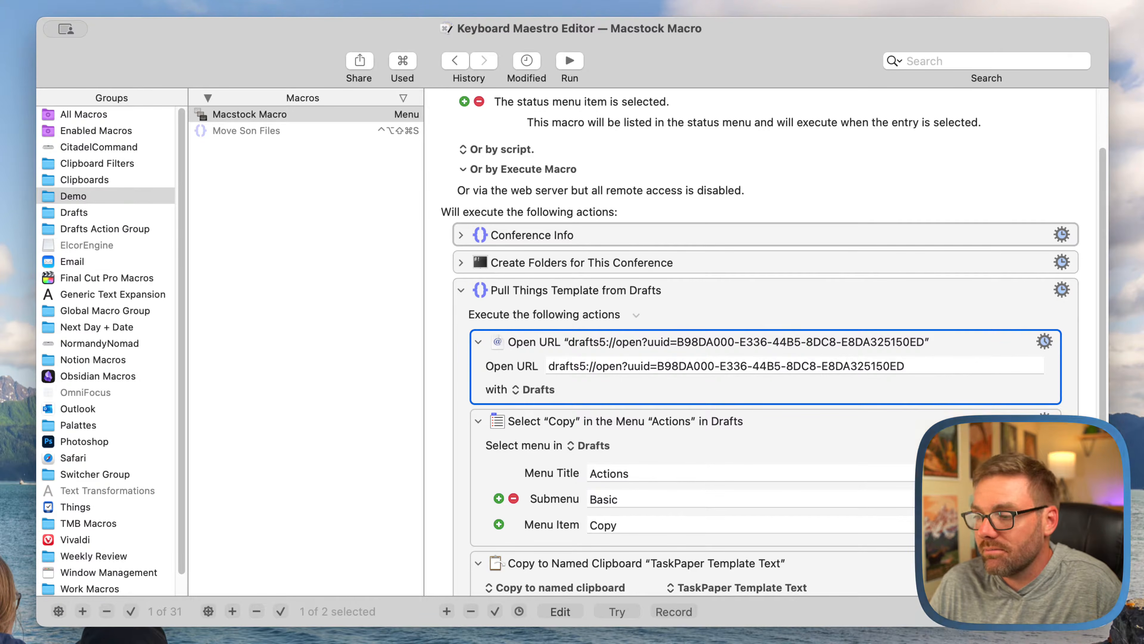
pyautogui.press('super+Tab')
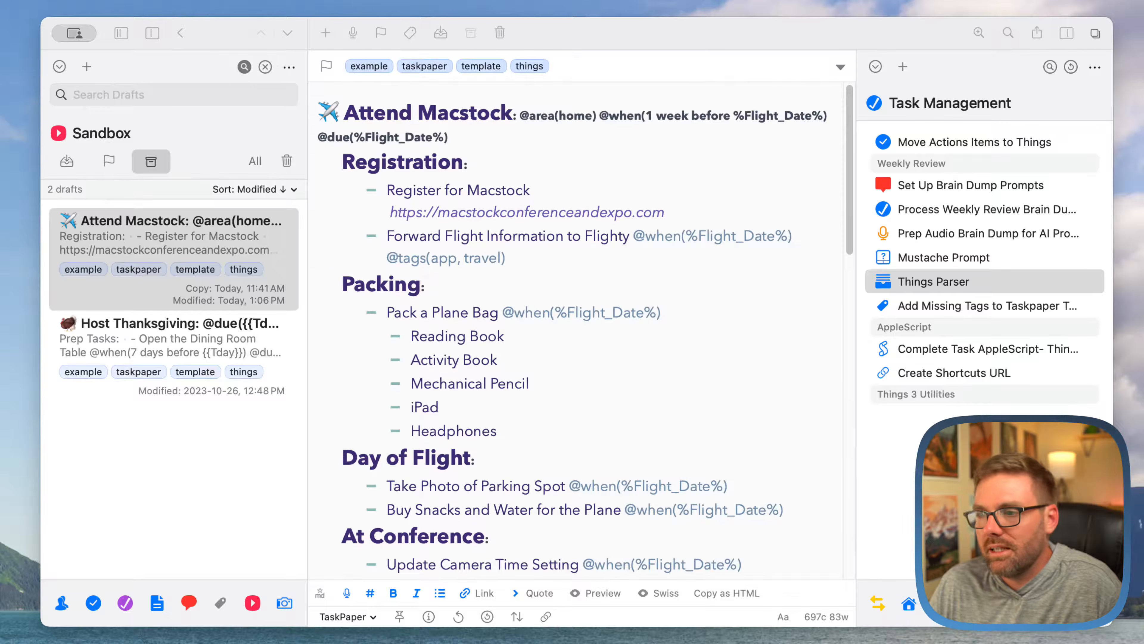
pyautogui.click(661, 47)
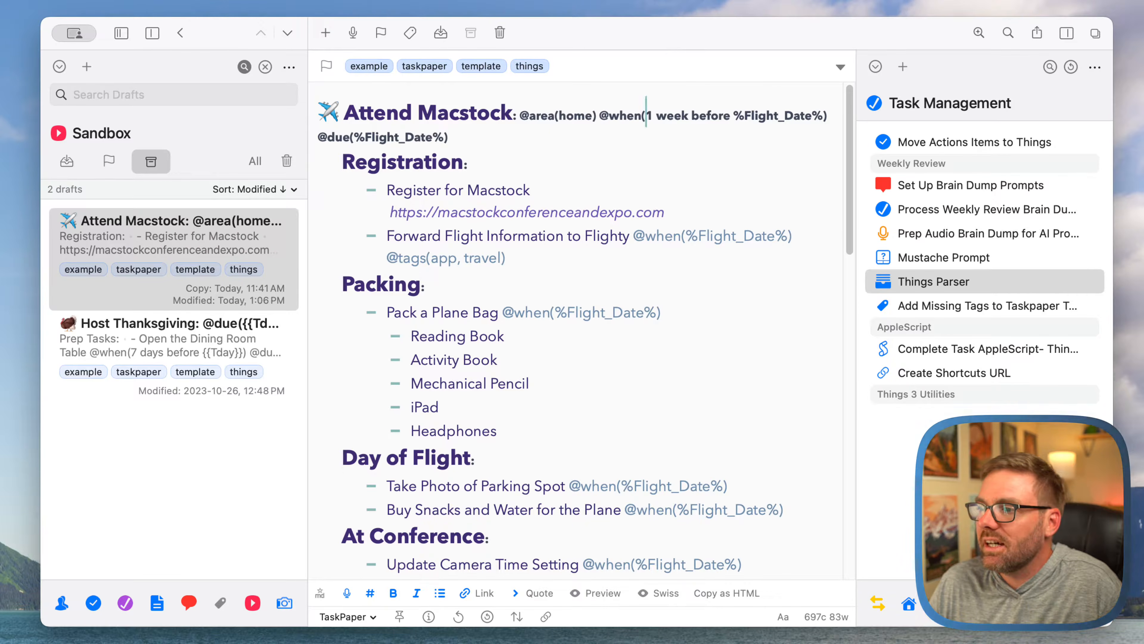
pyautogui.click(67, 23)
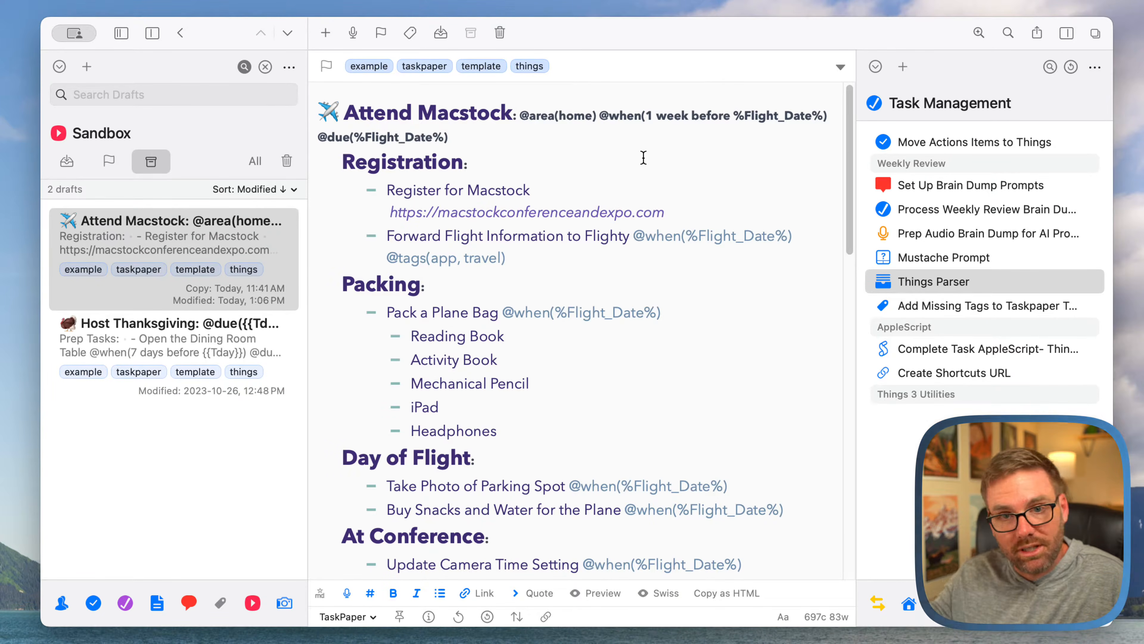
pyautogui.moveTo(685, 239); pyautogui.dragTo(785, 240)
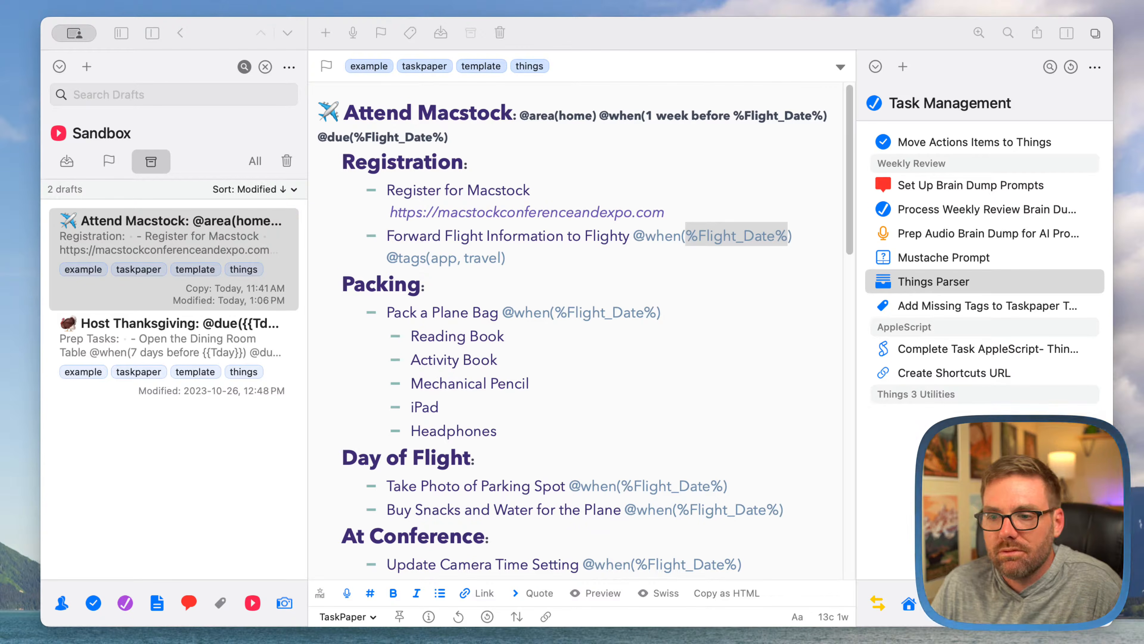
# Return to Keyboard Maestro, examine the template's menu copy and named clipboard actions, and collapse the Pull Things Template from Drafts group
pyautogui.hotkey('ctrl', 'Right')
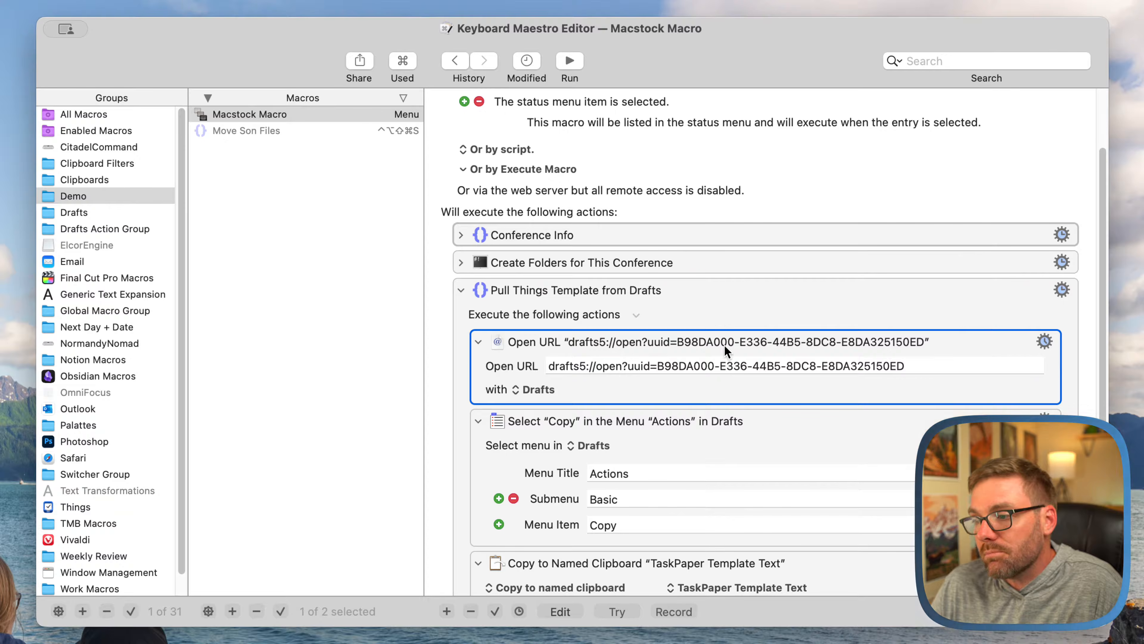
pyautogui.scroll(-5, 722, 346)
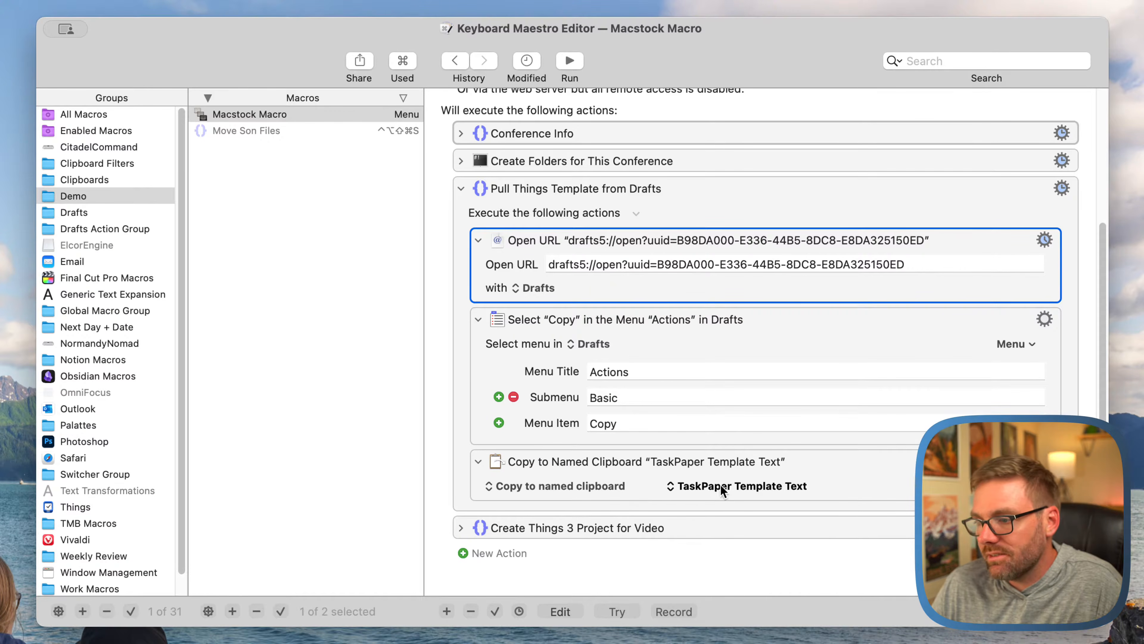
pyautogui.click(461, 188)
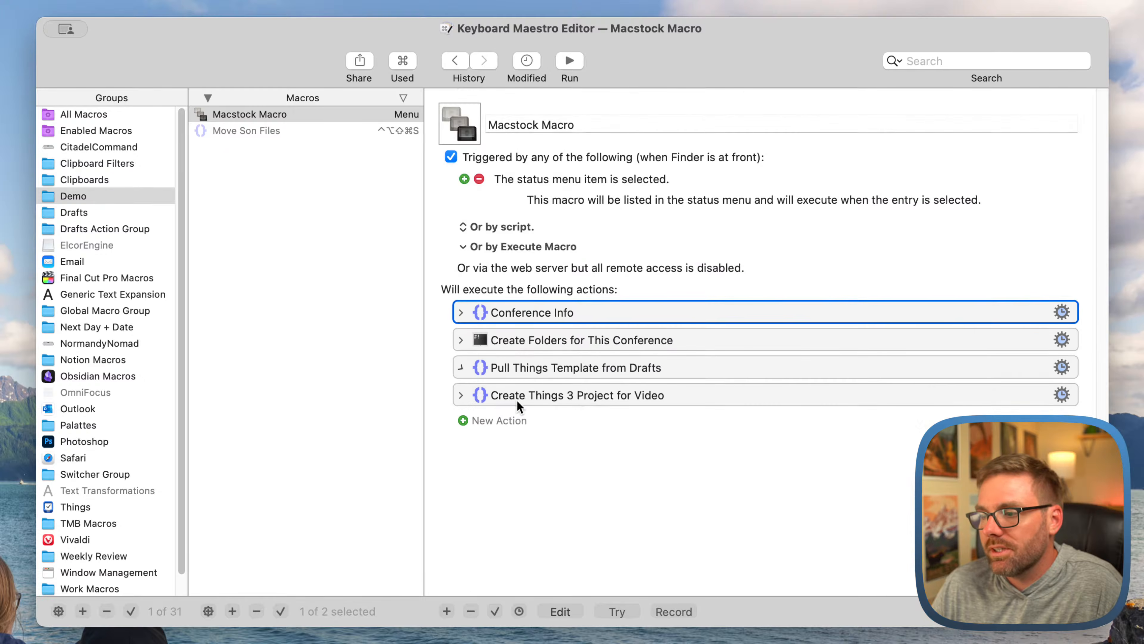
# Expand the Create Things 3 Project for Video action, examine its sequence from Activate Drafts to Things Parser, and collapse it
pyautogui.click(459, 397)
pyautogui.scroll(-8, 641, 400)
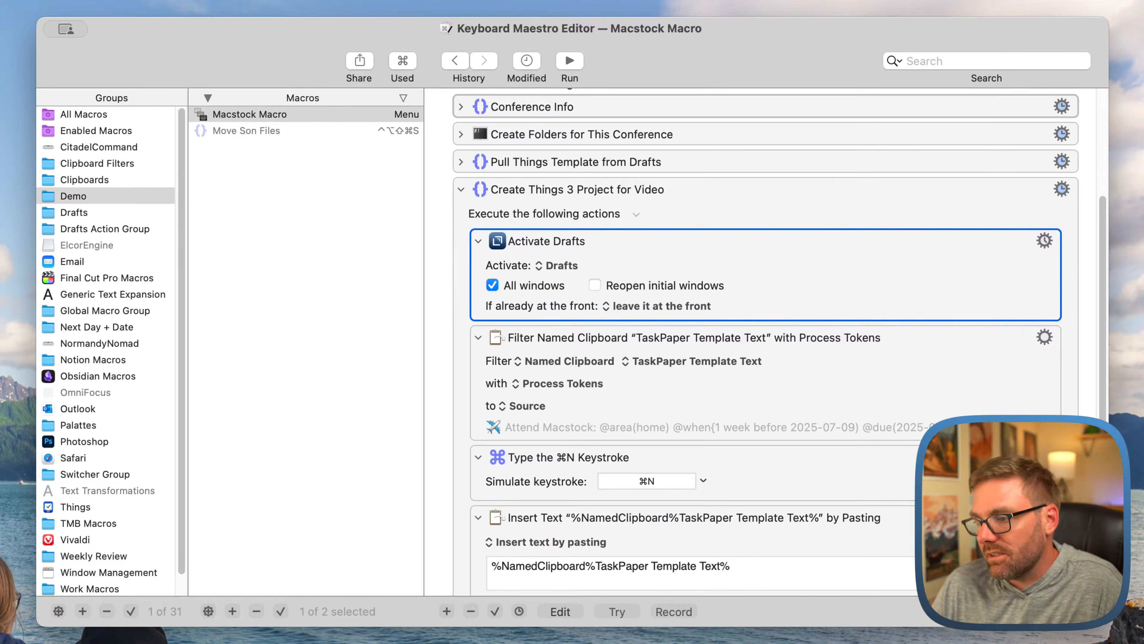
pyautogui.scroll(-3, 885, 415)
pyautogui.scroll(-6, 885, 416)
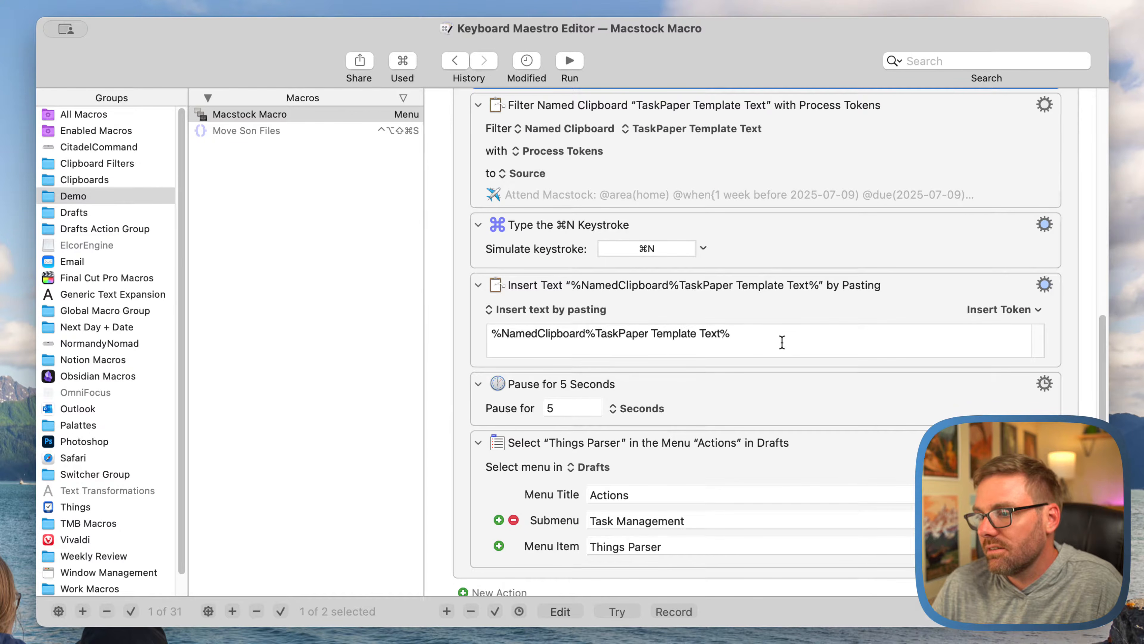
pyautogui.scroll(-2, 781, 342)
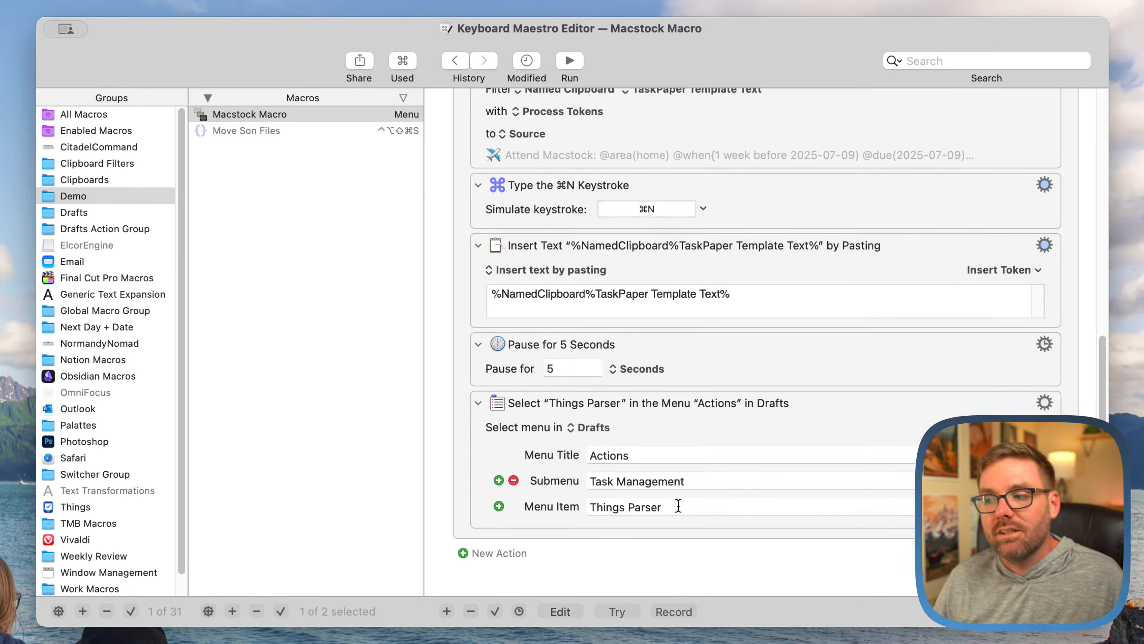
pyautogui.scroll(5, 830, 373)
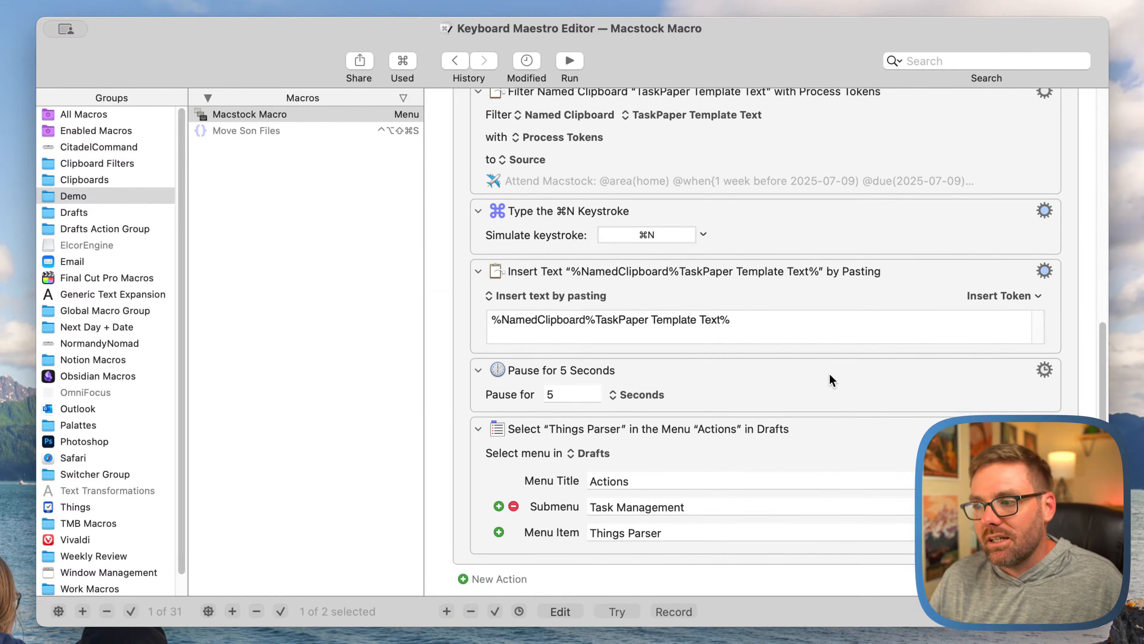
pyautogui.scroll(3, 830, 374)
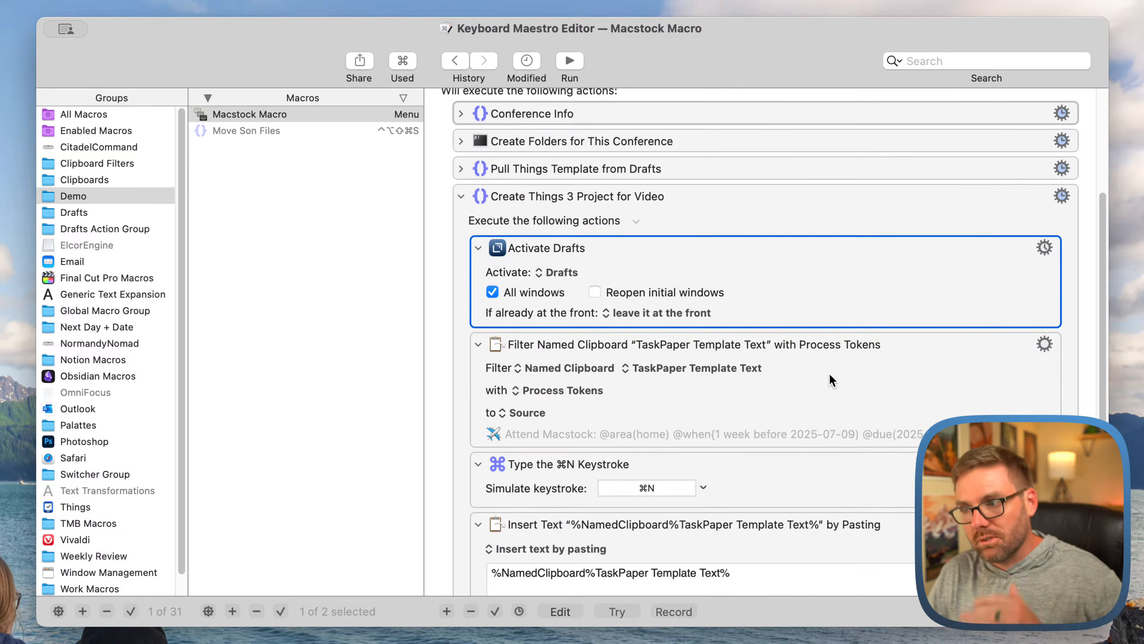
pyautogui.scroll(3, 830, 374)
pyautogui.scroll(2, 830, 373)
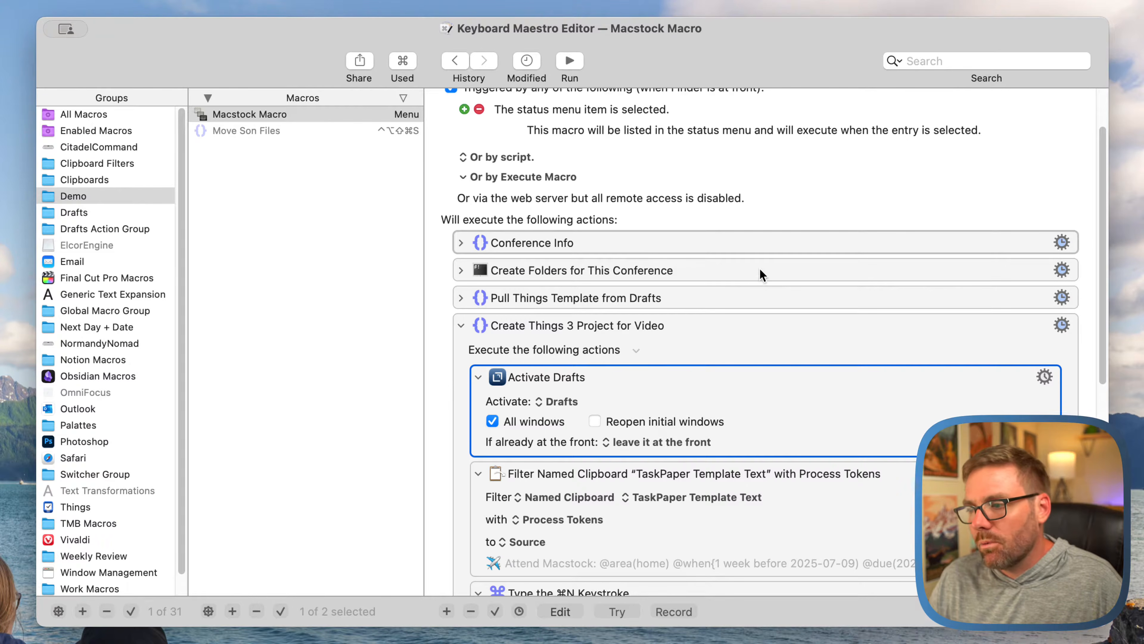
pyautogui.click(460, 326)
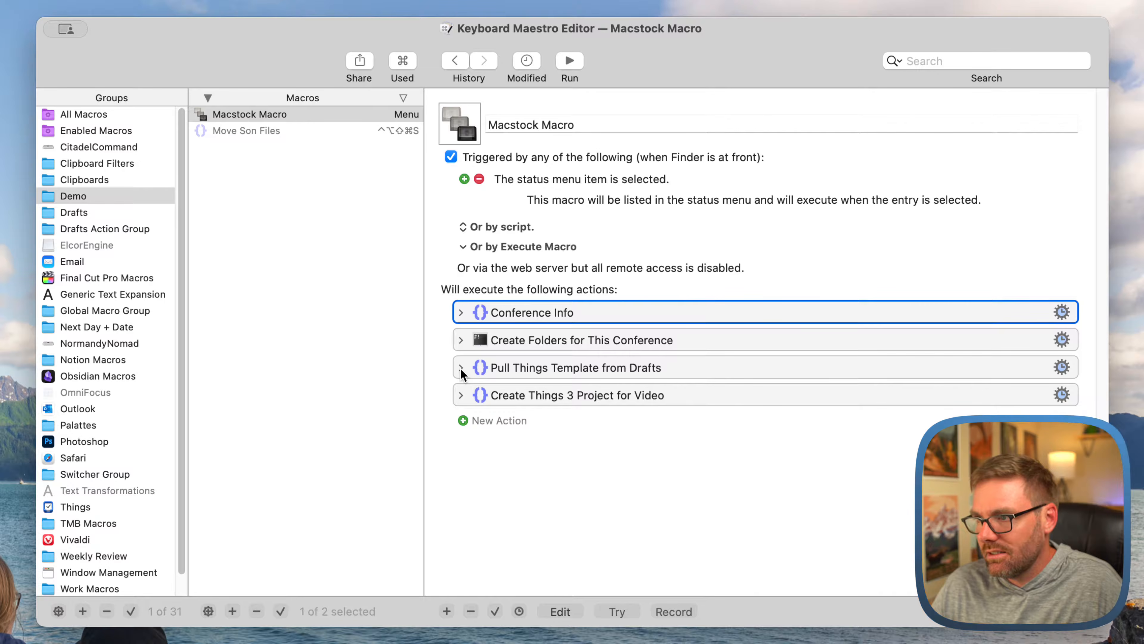
# Replace "Macstock" in the Drafts template's title with %ConferenceName%, copying the variable name from the Conference Info prompt in Keyboard Maestro
pyautogui.press('super+Tab')
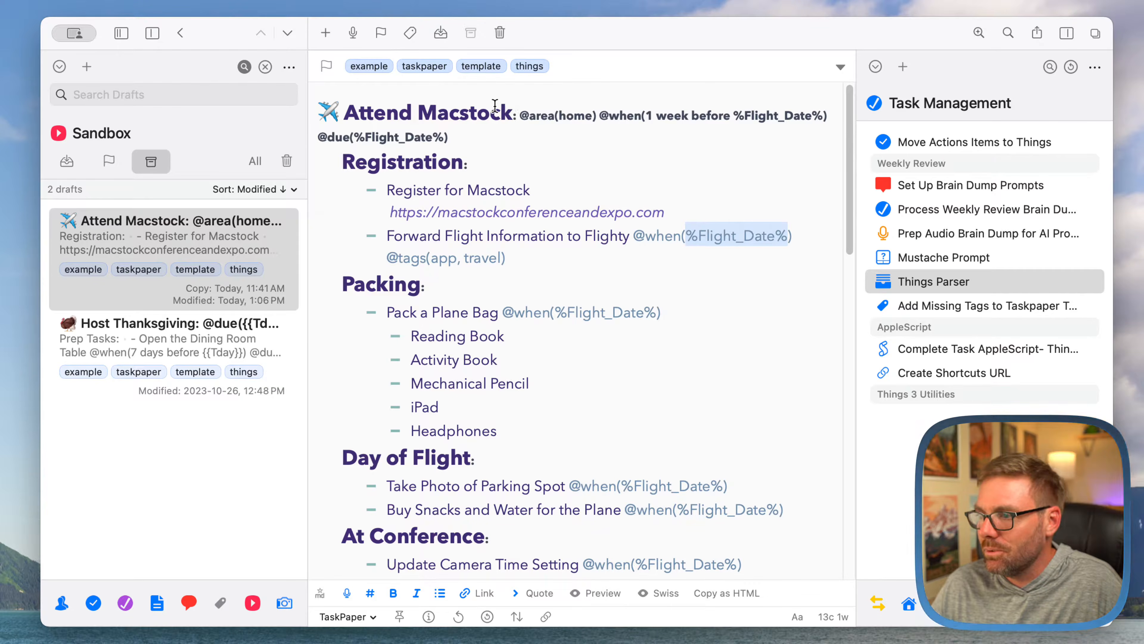
pyautogui.moveTo(419, 112); pyautogui.dragTo(514, 113)
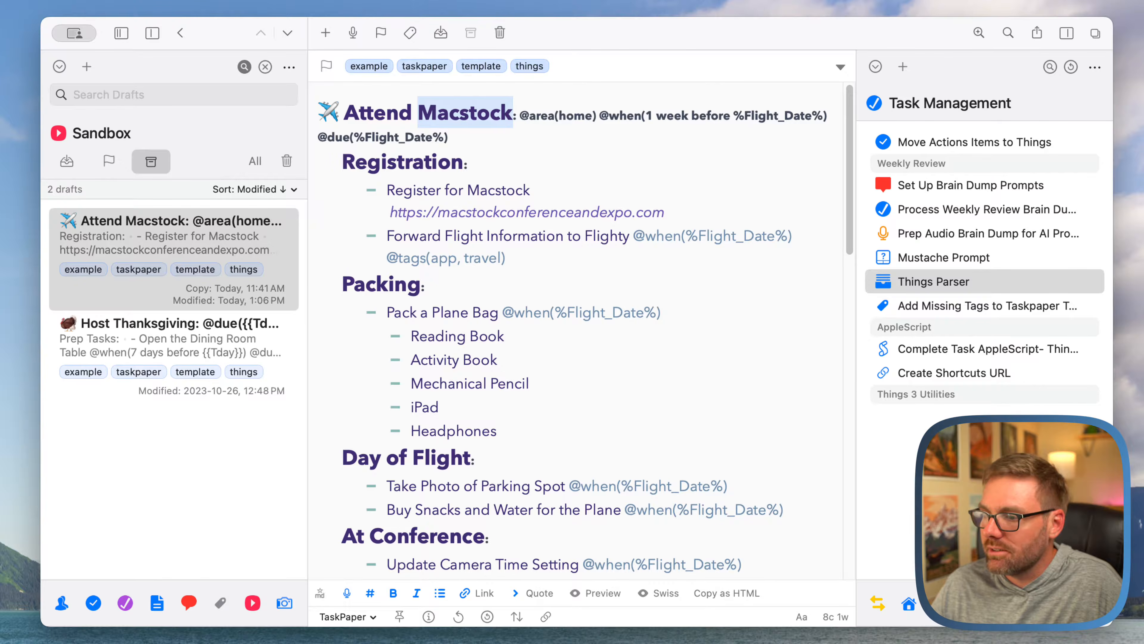
pyautogui.press('super+Tab')
pyautogui.click(461, 313)
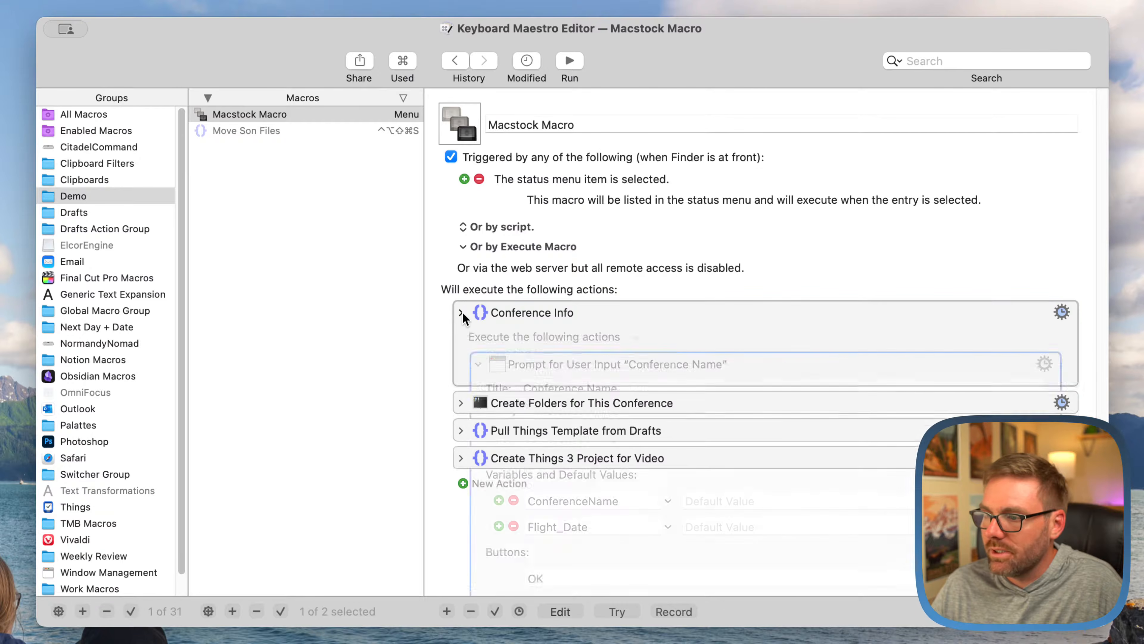
pyautogui.scroll(-1, 566, 411)
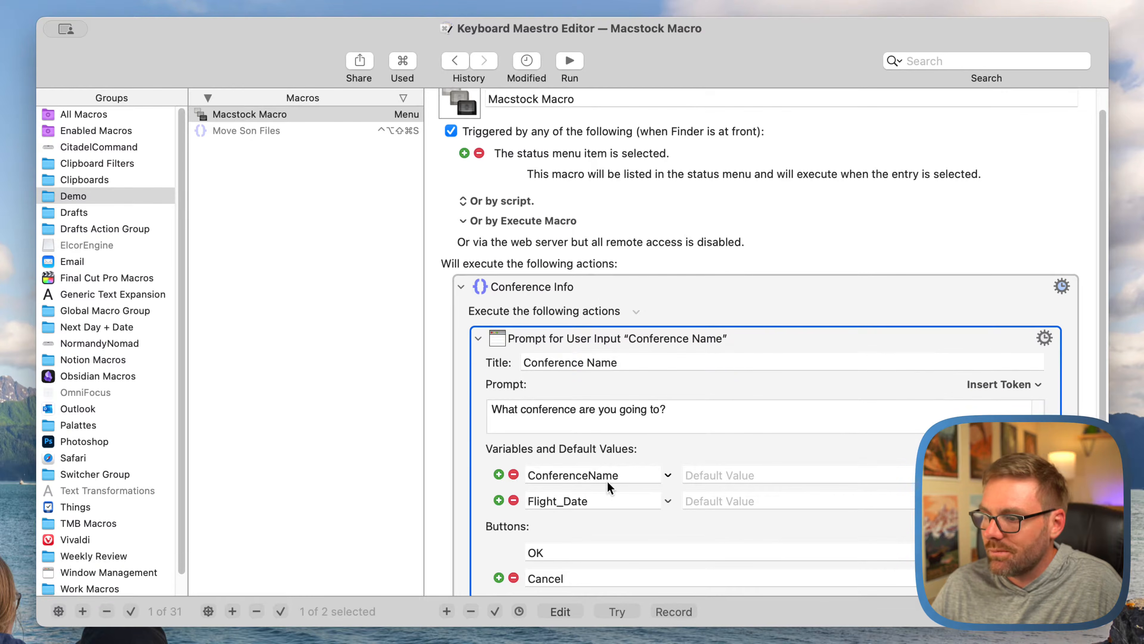
pyautogui.doubleClick(609, 472)
pyautogui.press('super+c')
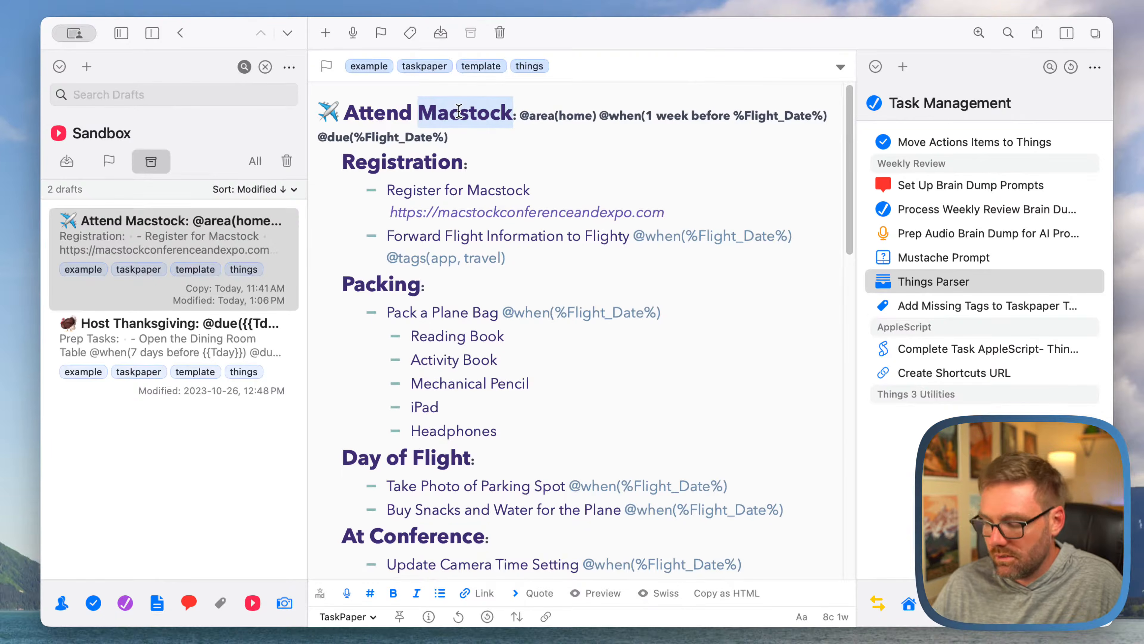
pyautogui.write('%')
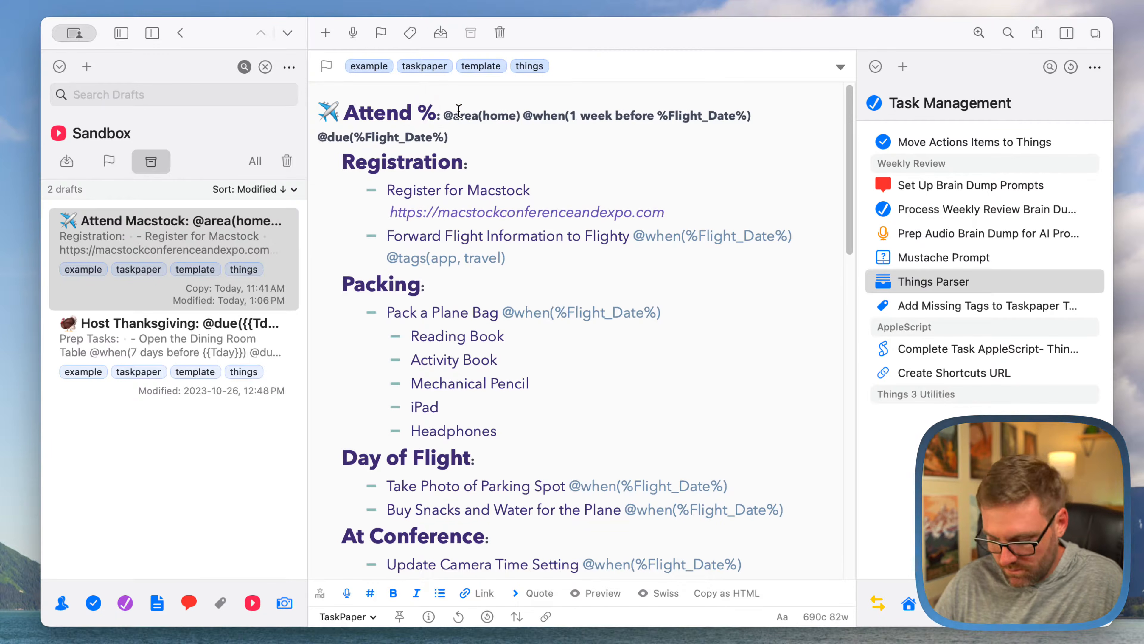
pyautogui.press('super+v')
pyautogui.write('%')
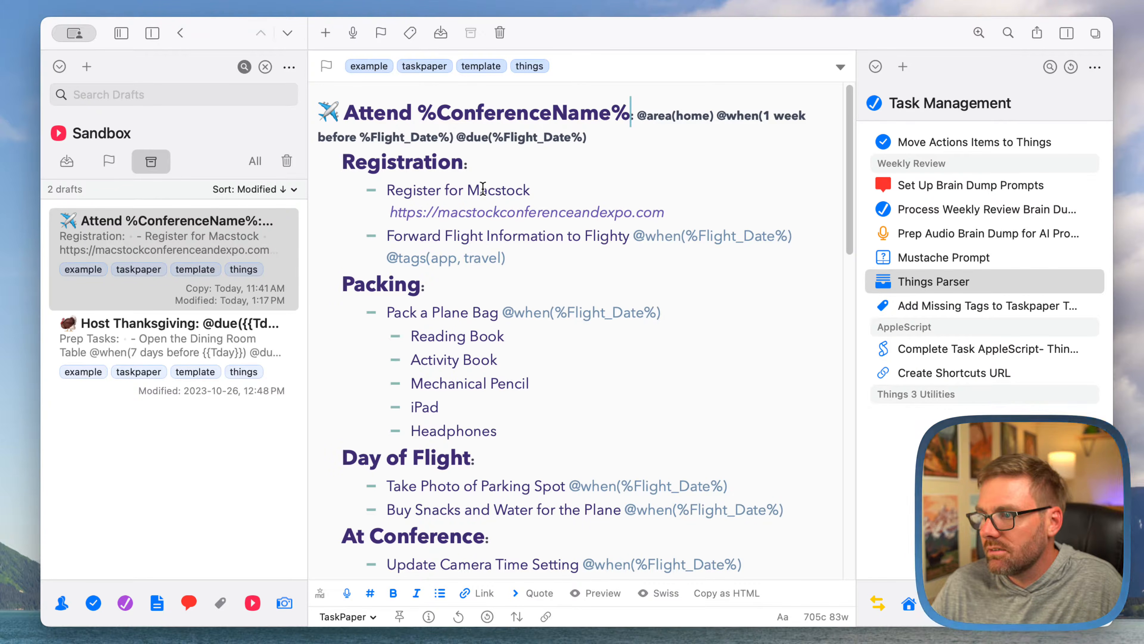
# Highlight the %ConferenceName% token in the draft's title, and switch to Keyboard Maestro to view the Macstock Macro from its name field
pyautogui.moveTo(538, 191); pyautogui.dragTo(409, 194)
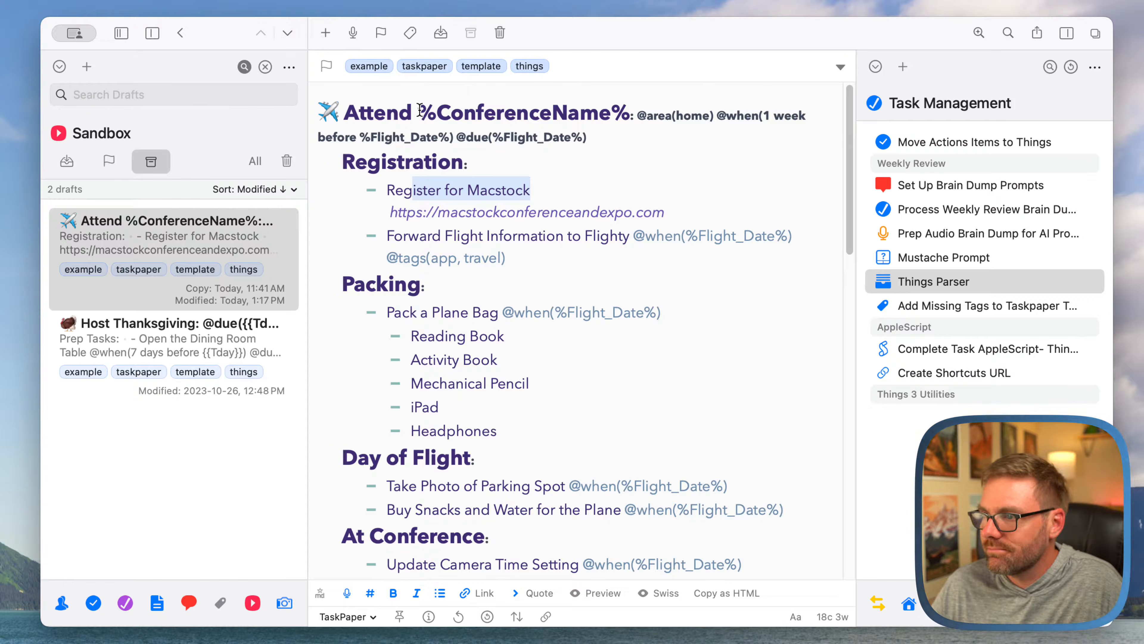
pyautogui.moveTo(420, 109); pyautogui.dragTo(629, 109)
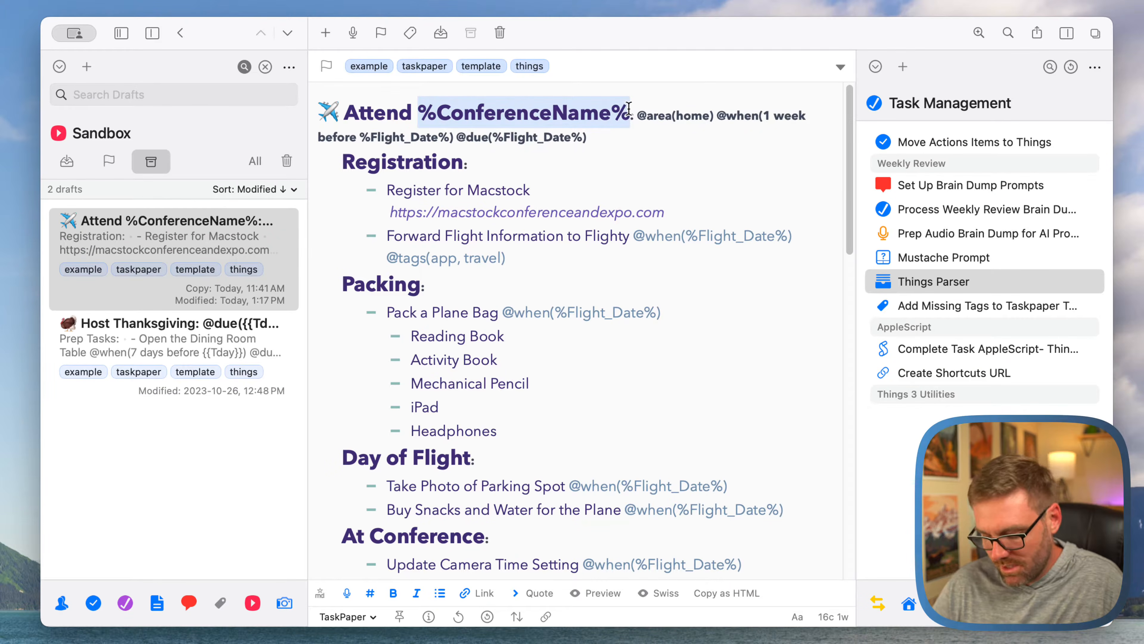
pyautogui.write('Macstock Macro')
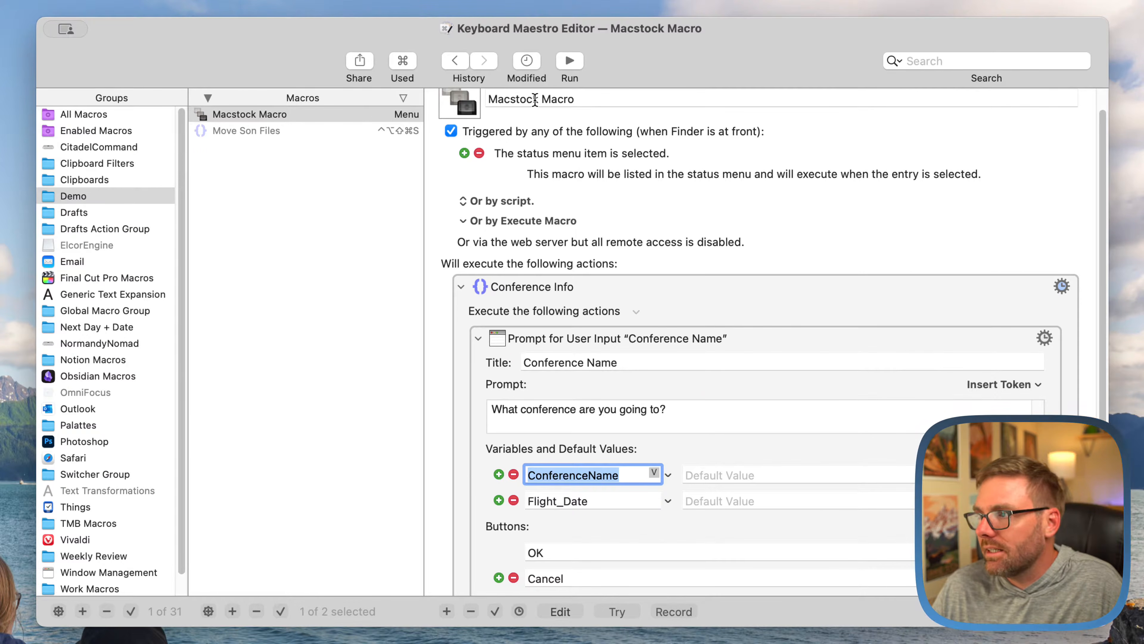
pyautogui.click(509, 100)
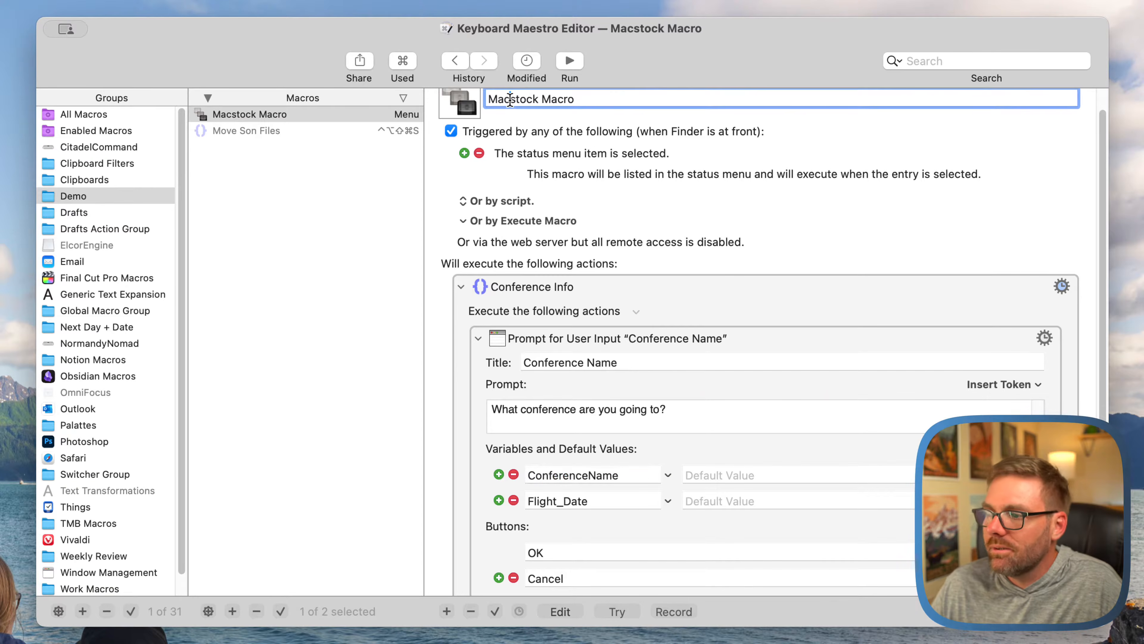
pyautogui.scroll(2, 546, 126)
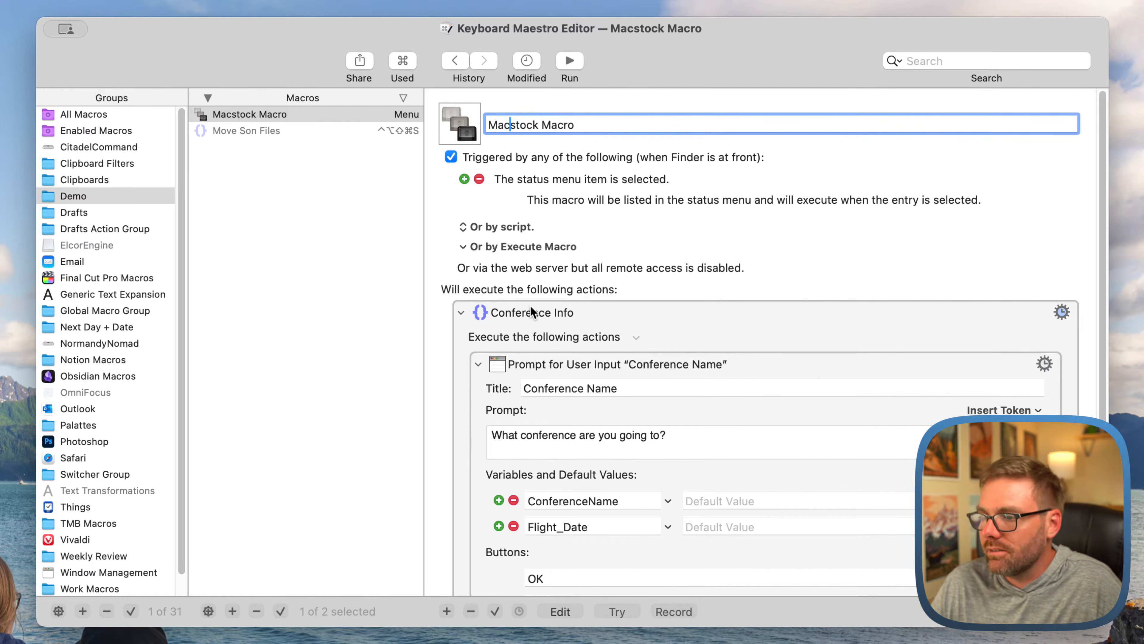
pyautogui.rightClick(530, 310)
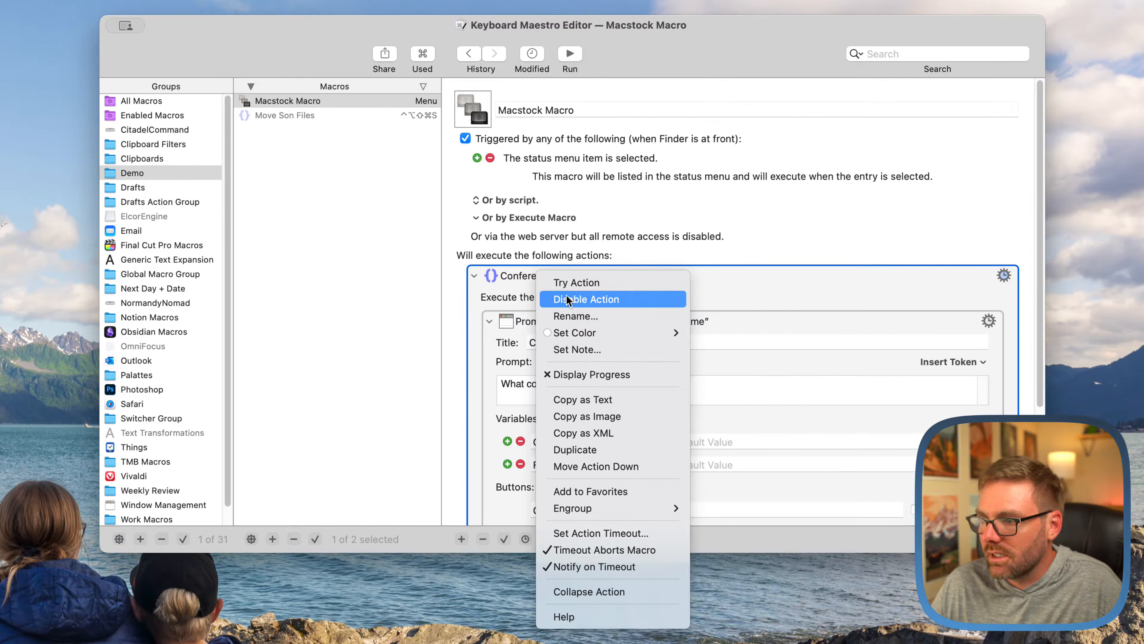
pyautogui.click(566, 316)
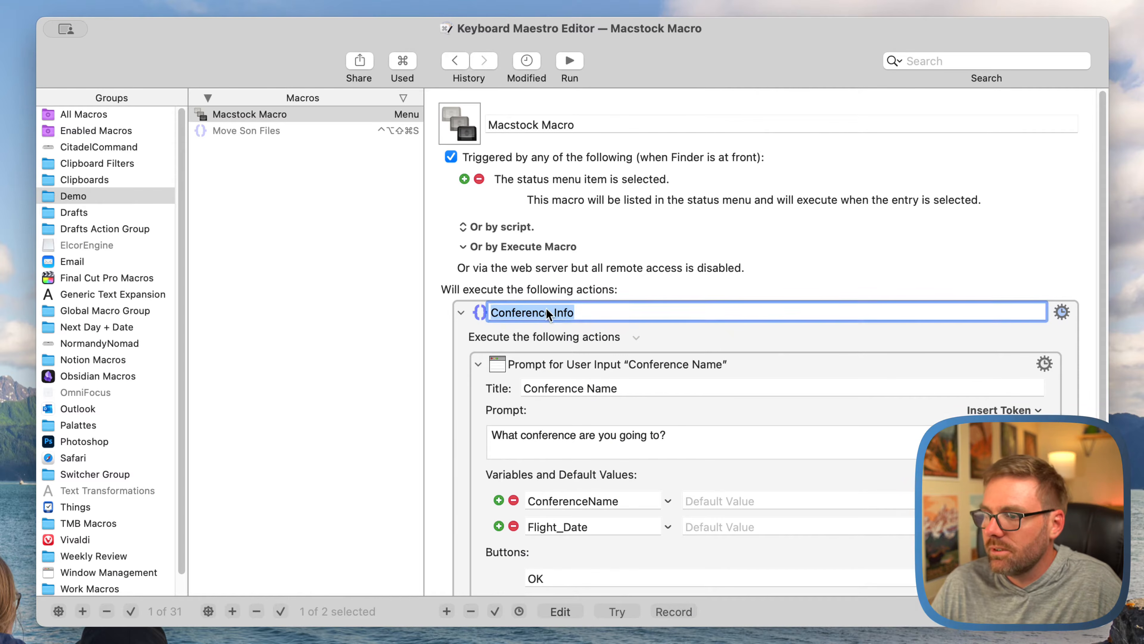
pyautogui.doubleClick(516, 277)
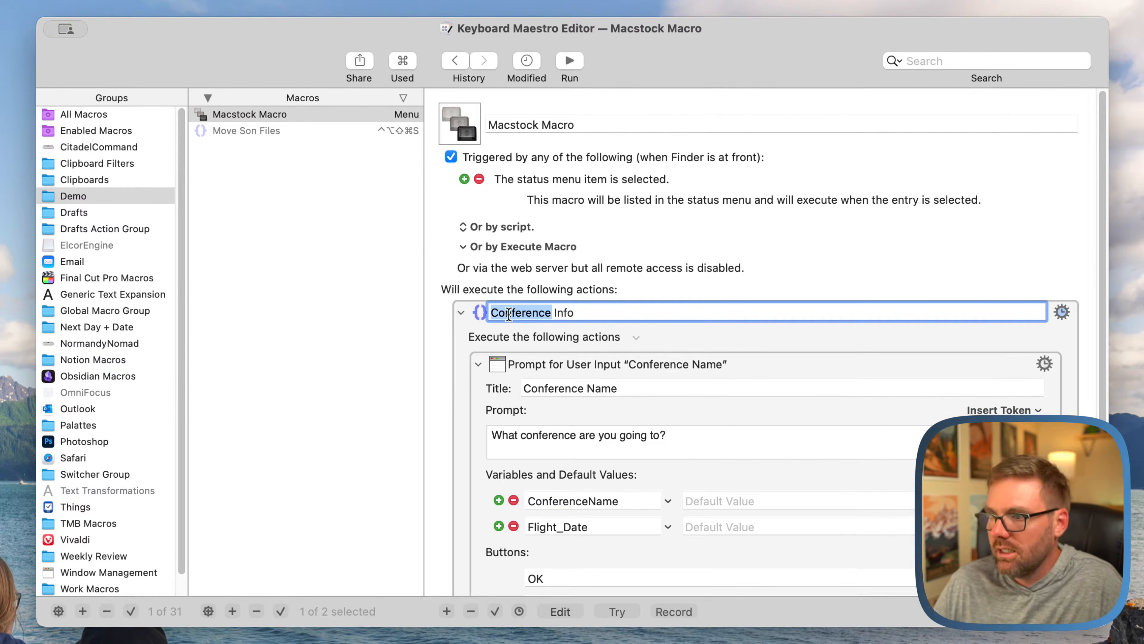
pyautogui.click(673, 336)
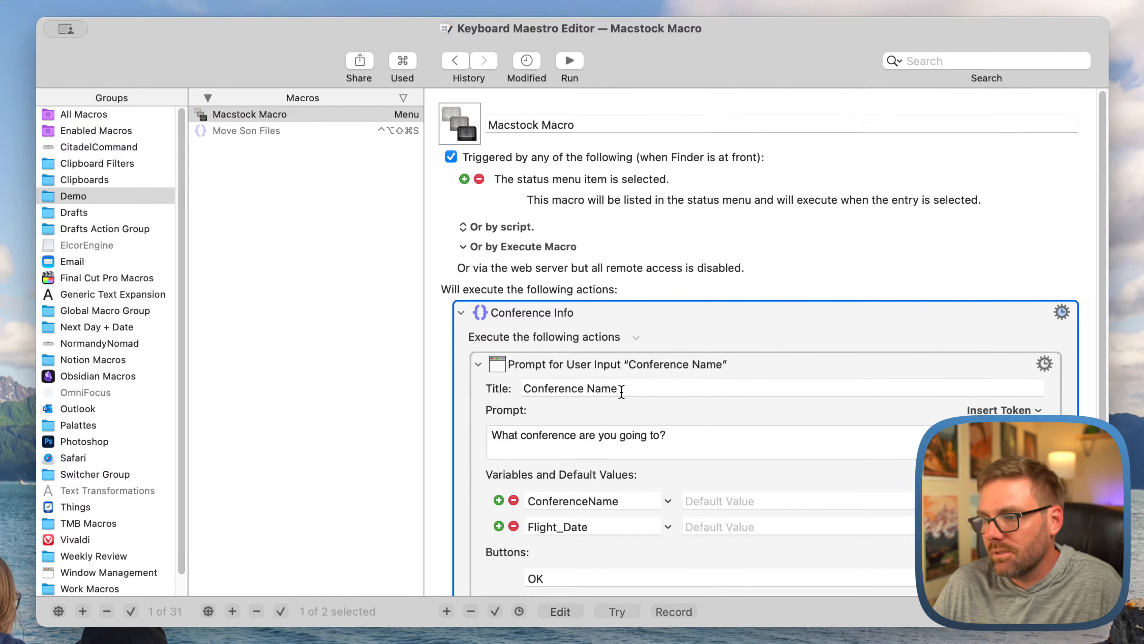
# Set the title of the user input prompt inside the Conference Info group to "Dates of Conference"
pyautogui.doubleClick(559, 388)
pyautogui.keyDown('shift'); pyautogui.click(593, 386); pyautogui.keyUp('shift')
pyautogui.write('Da')
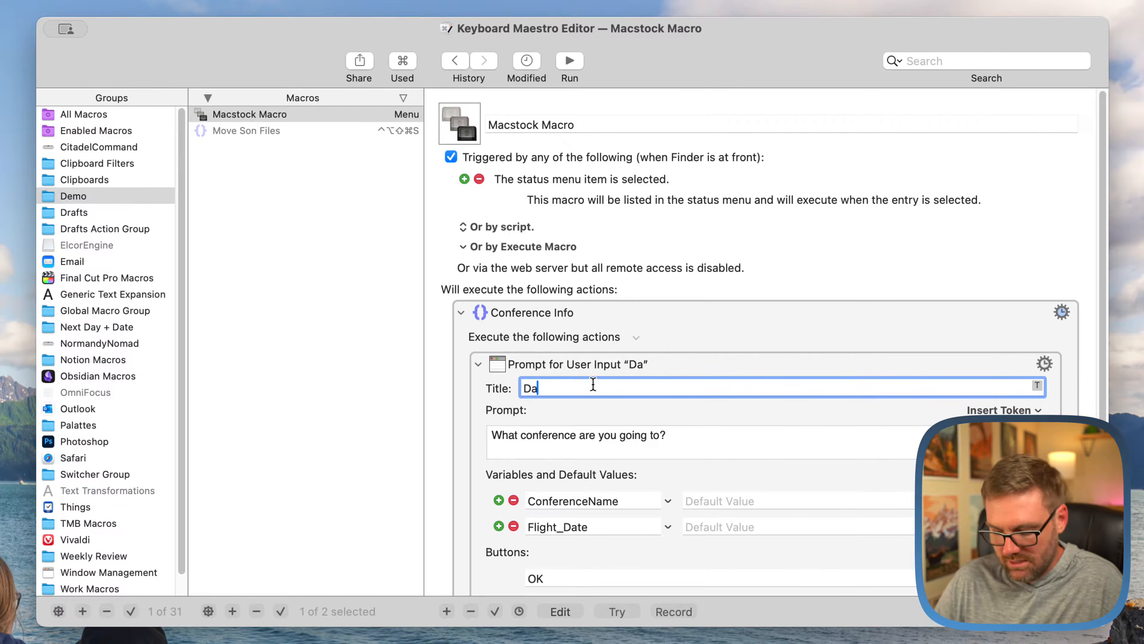
pyautogui.write('tes of Conference')
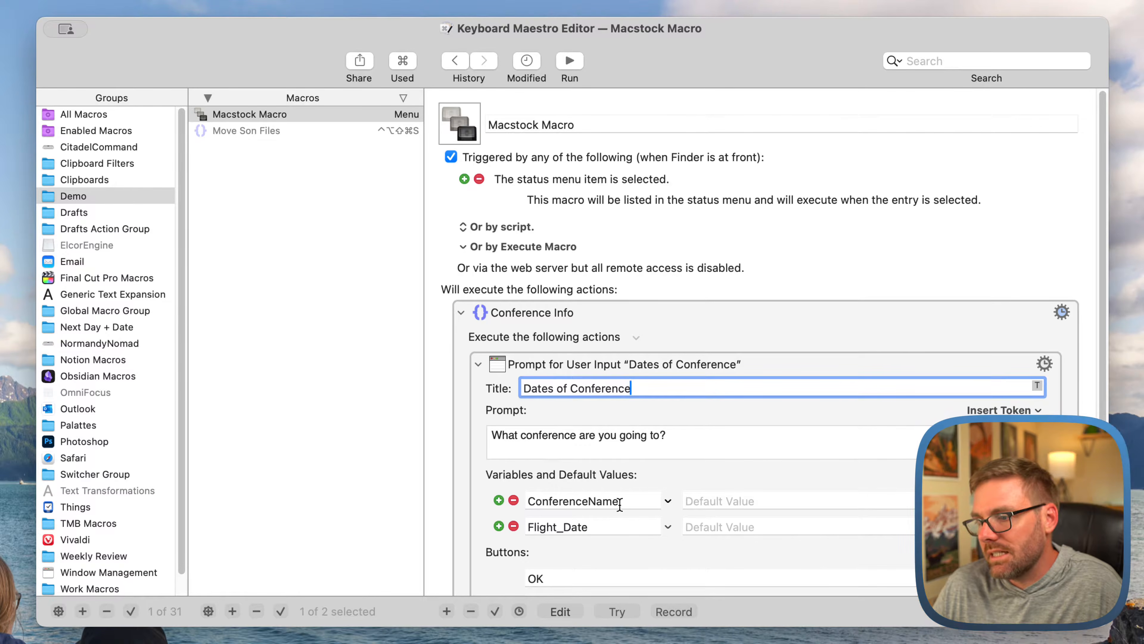
# Replace the prompt's ConferenceName and Flight_Date variables with Flight_Date_Out and Flight_Date_Back
pyautogui.click(514, 500)
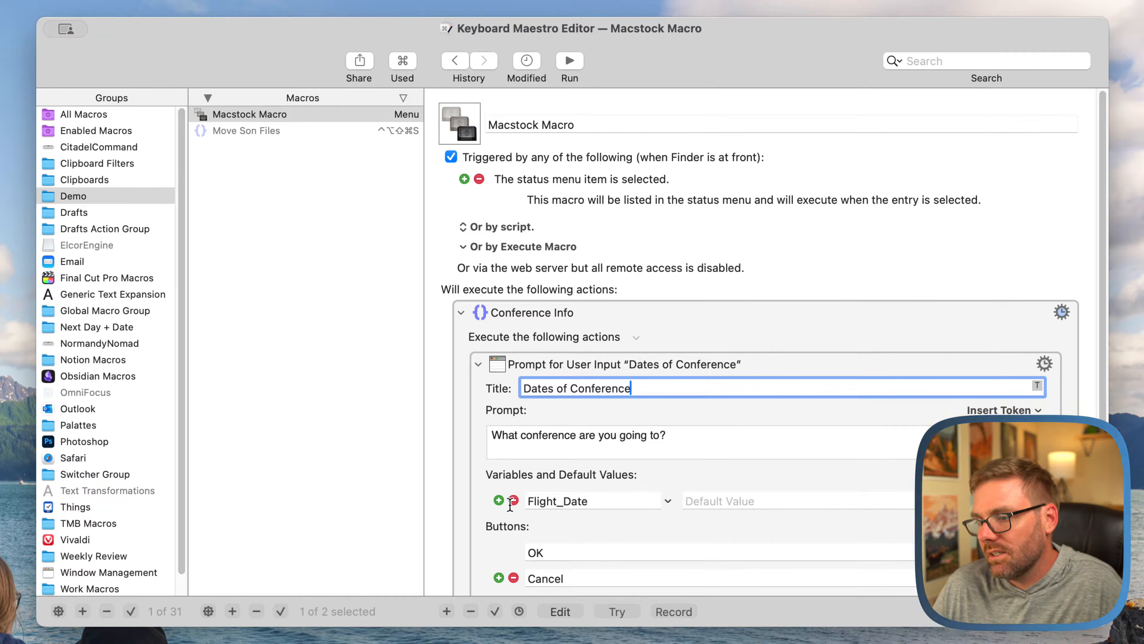
pyautogui.click(498, 501)
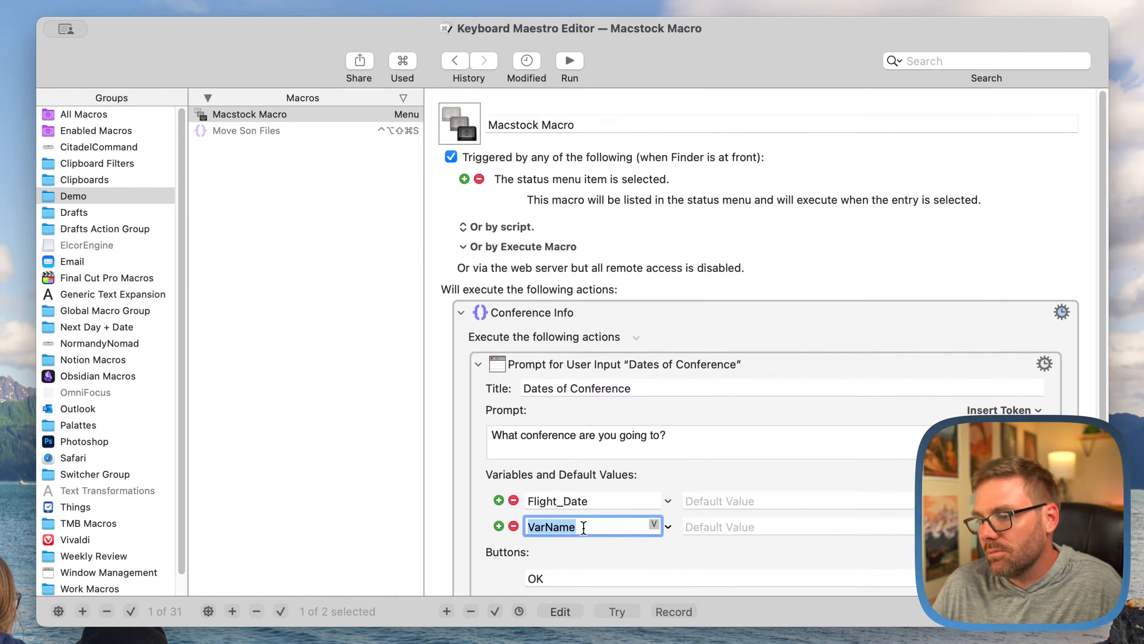
pyautogui.click(563, 501)
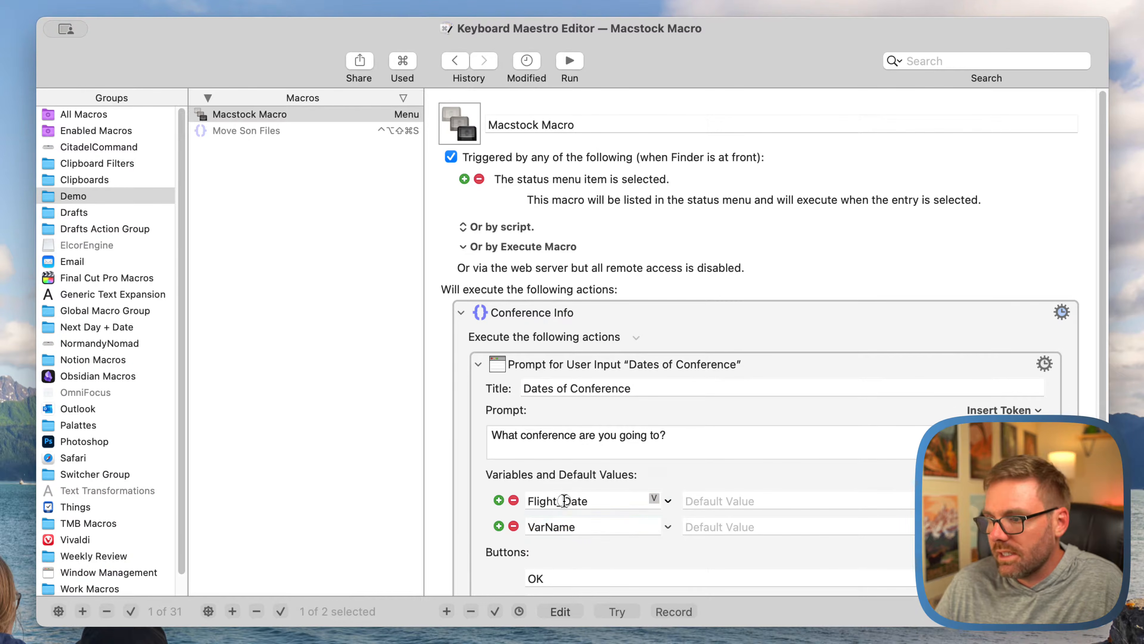
pyautogui.write('_')
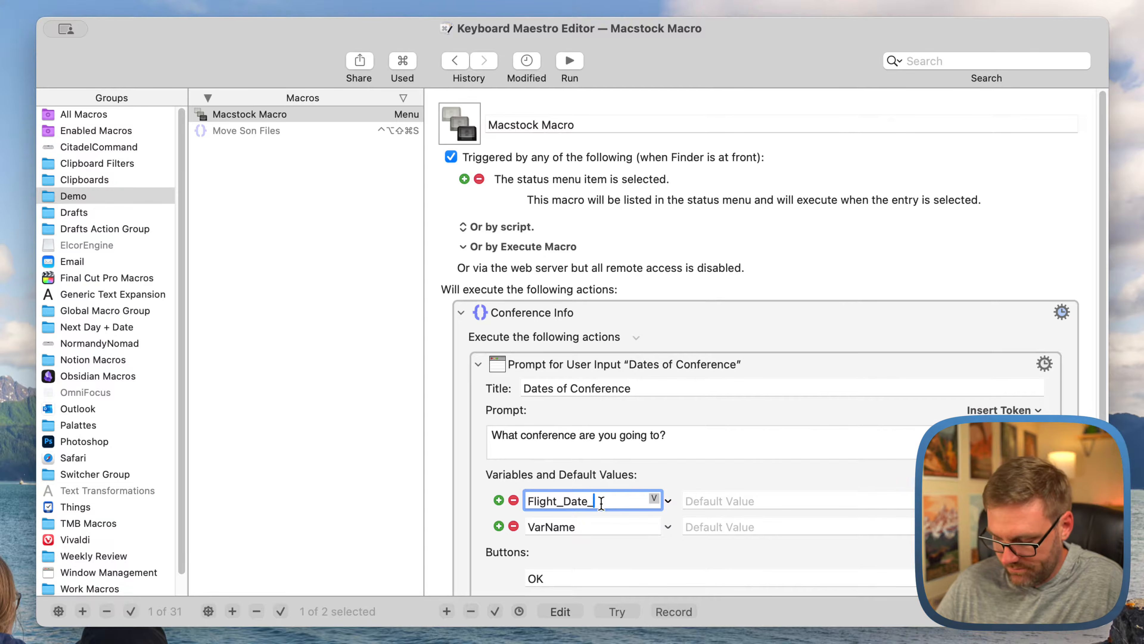
pyautogui.write('Out')
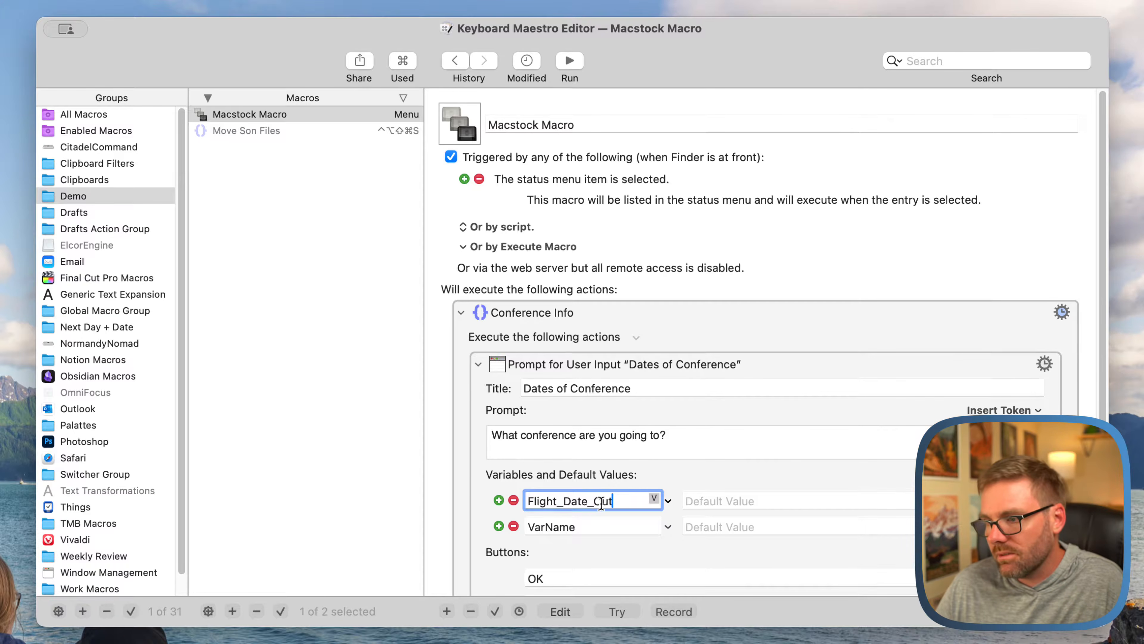
pyautogui.doubleClick(576, 527)
pyautogui.write('Flight')
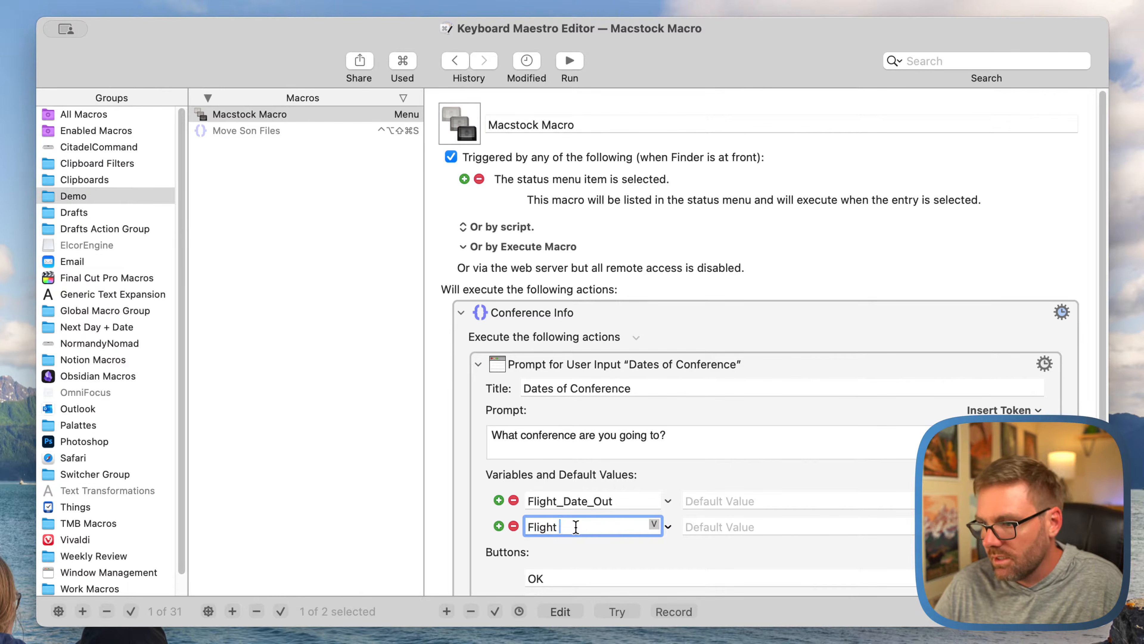
pyautogui.write('_Date')
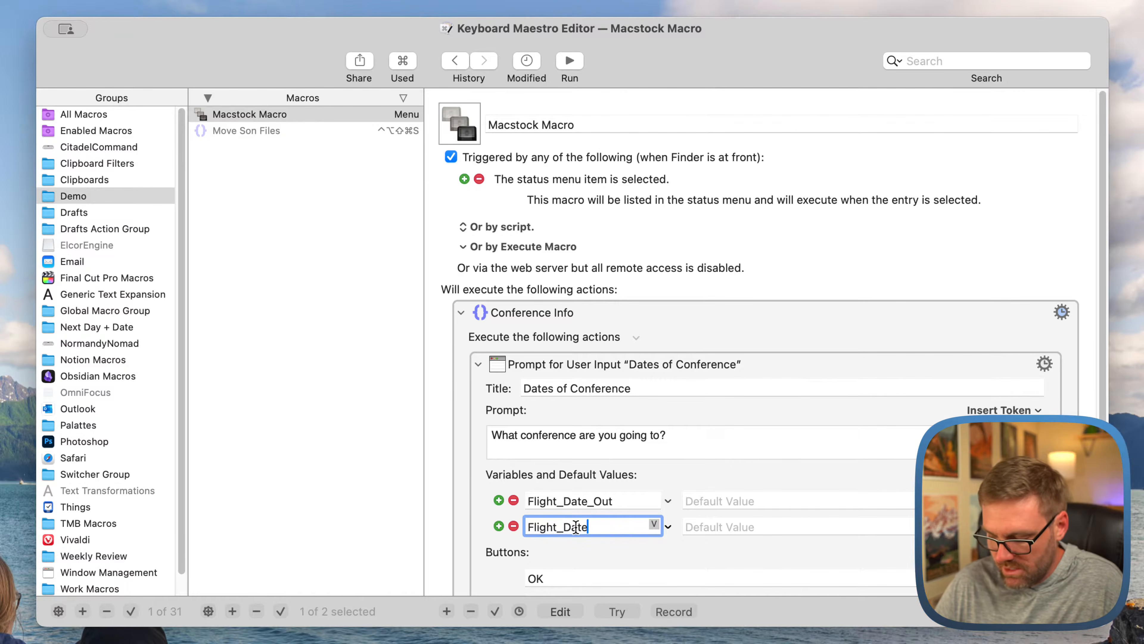
pyautogui.write('_Back')
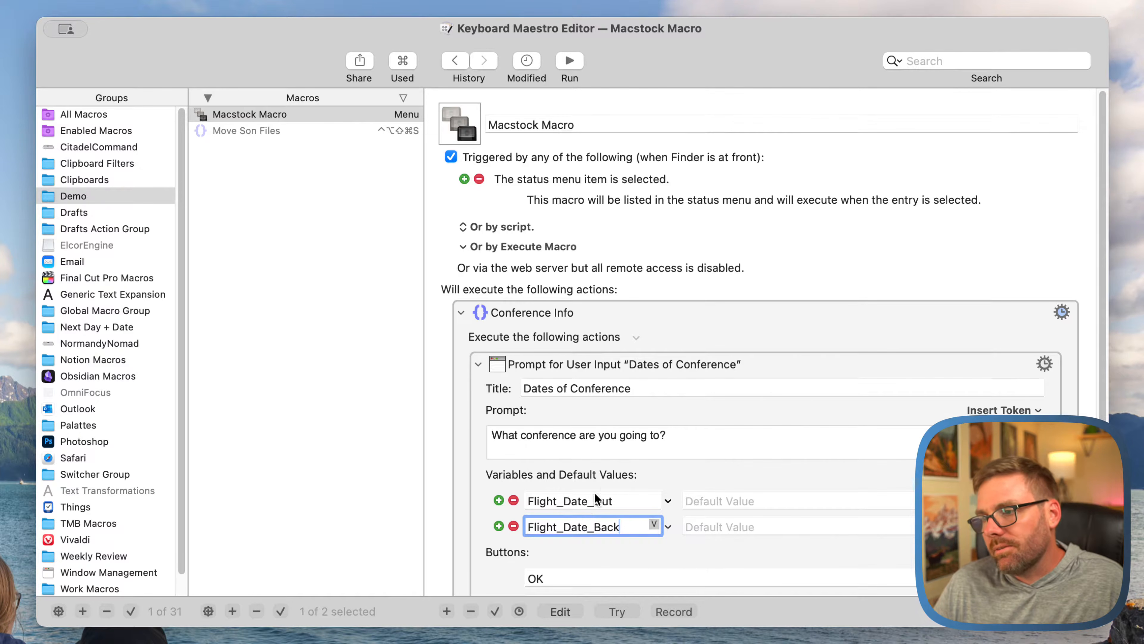
# Collapse the Dates of Conference prompt action inside the Conference Info group
pyautogui.scroll(-2, 601, 485)
pyautogui.scroll(-2, 601, 481)
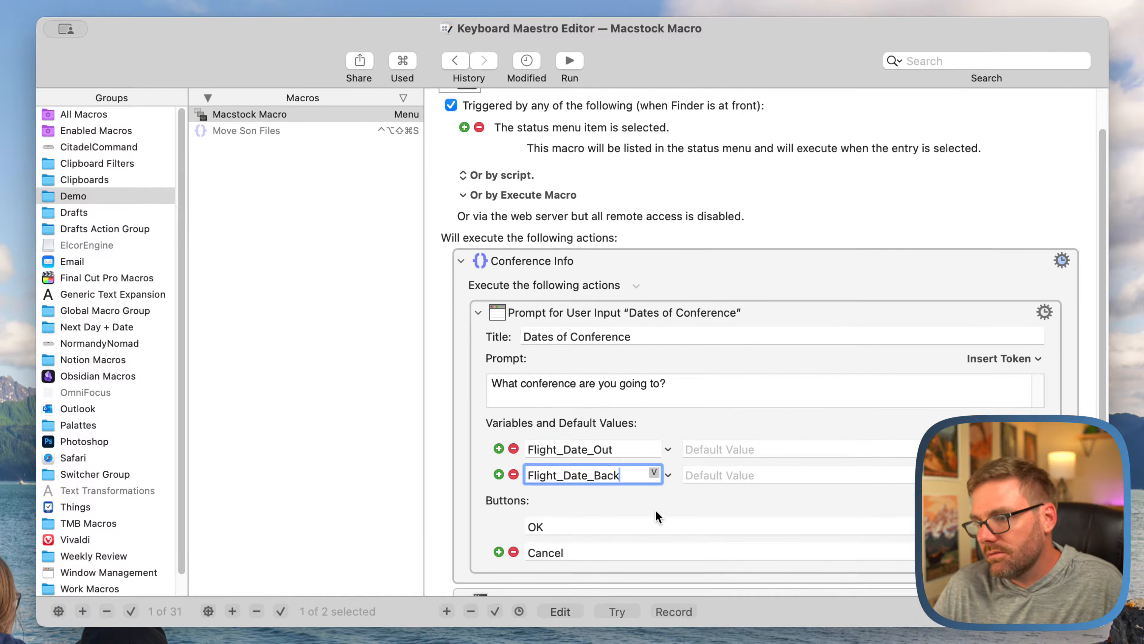
pyautogui.scroll(-6, 656, 511)
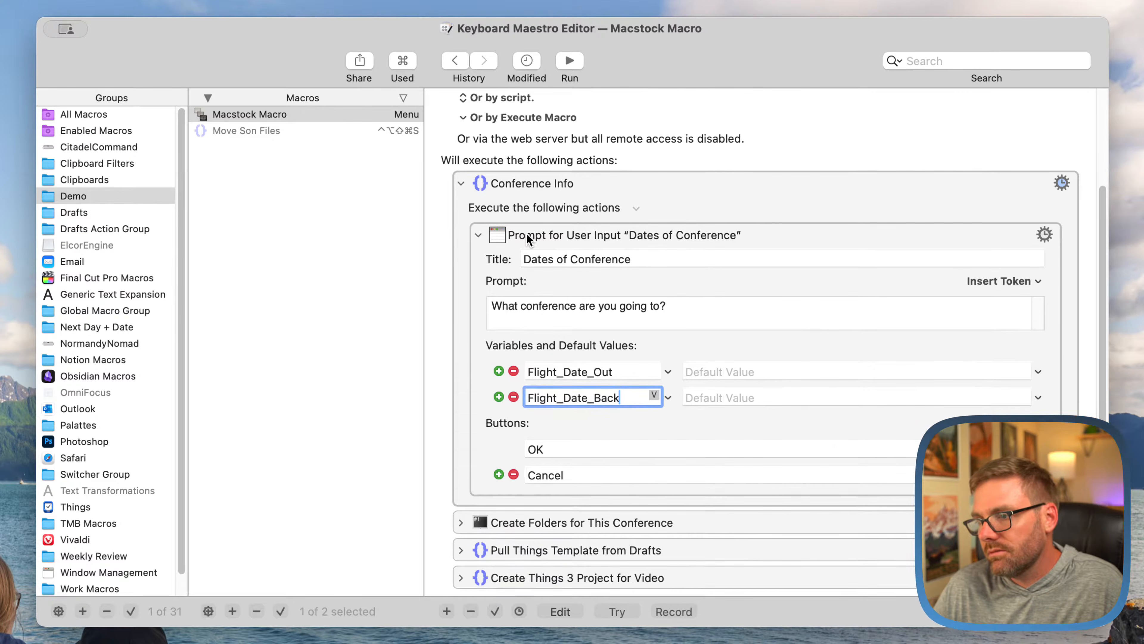
pyautogui.click(481, 234)
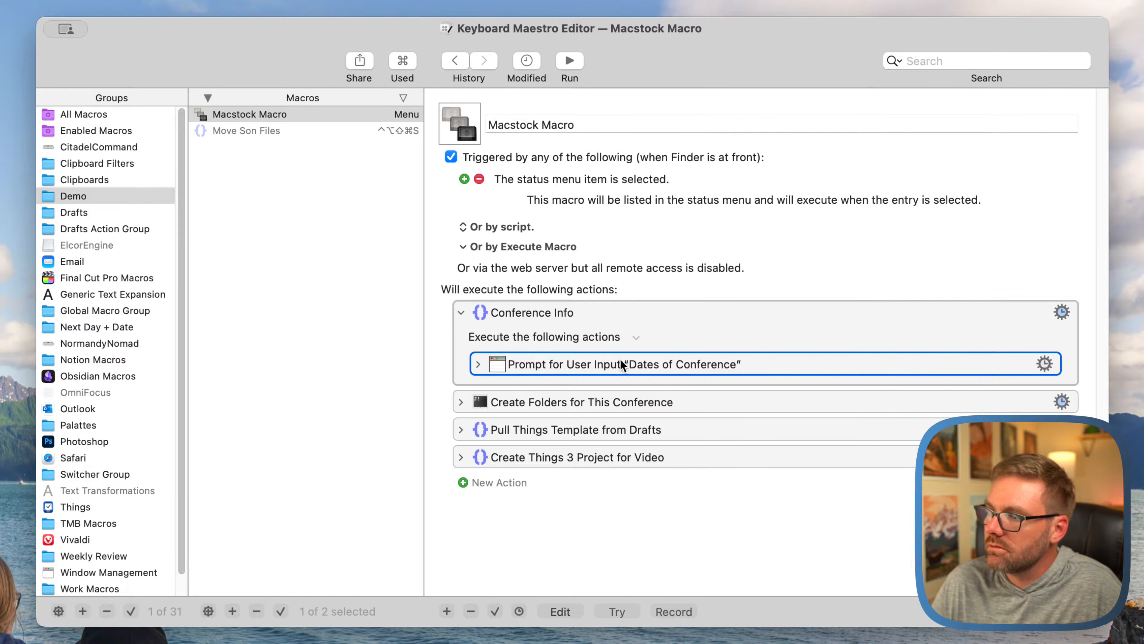
pyautogui.press('super+Tab')
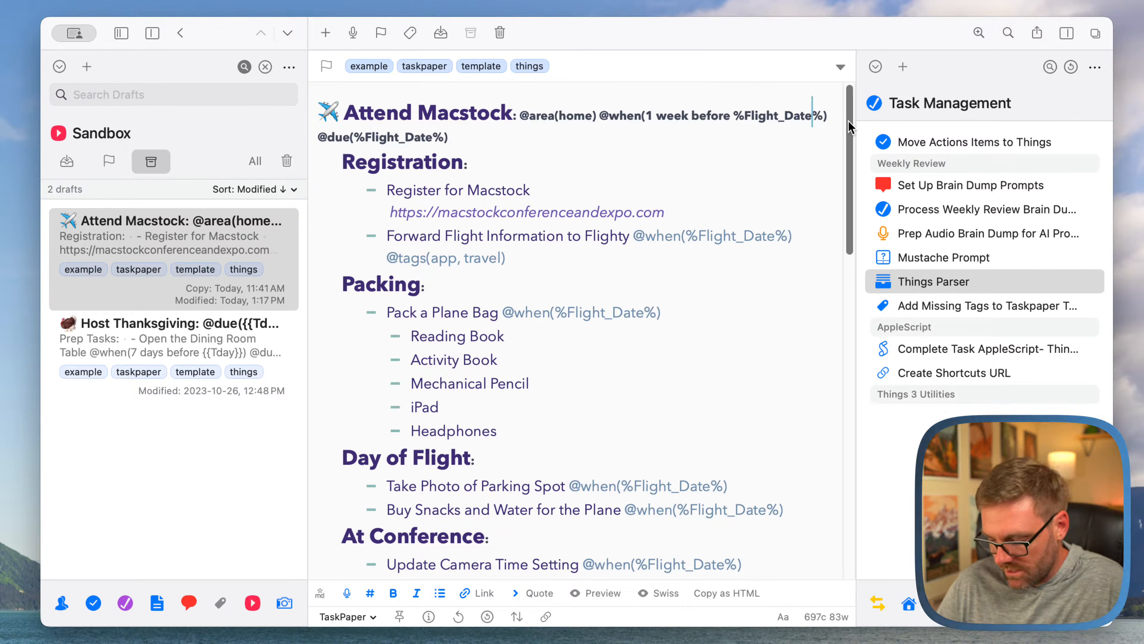
pyautogui.write('_Out')
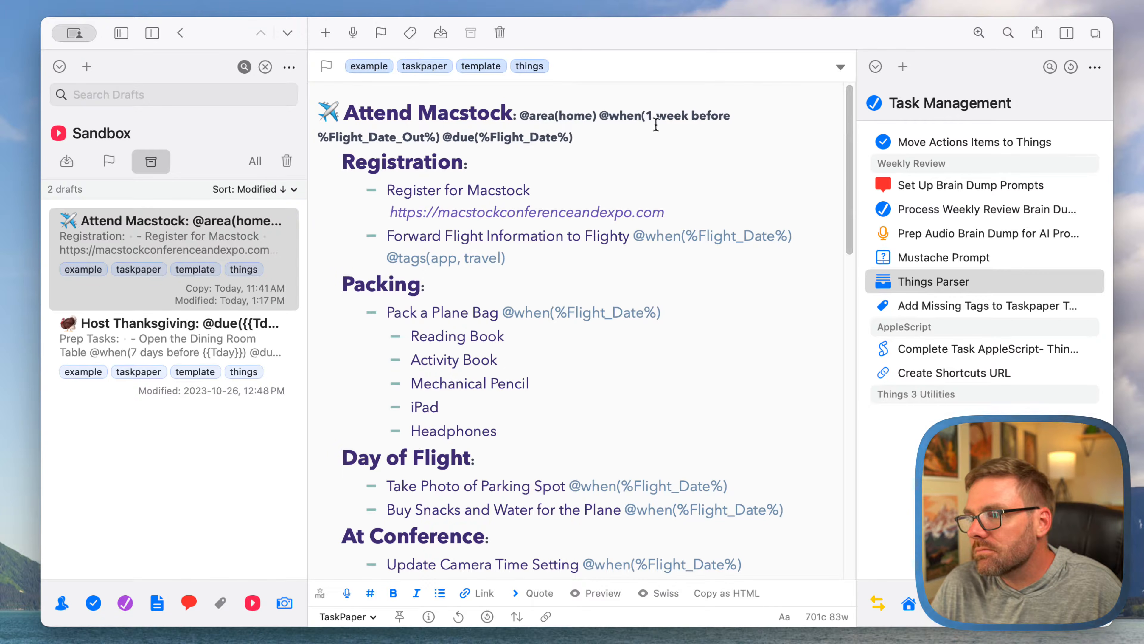
pyautogui.moveTo(424, 139); pyautogui.dragTo(331, 138)
pyautogui.press('super+c')
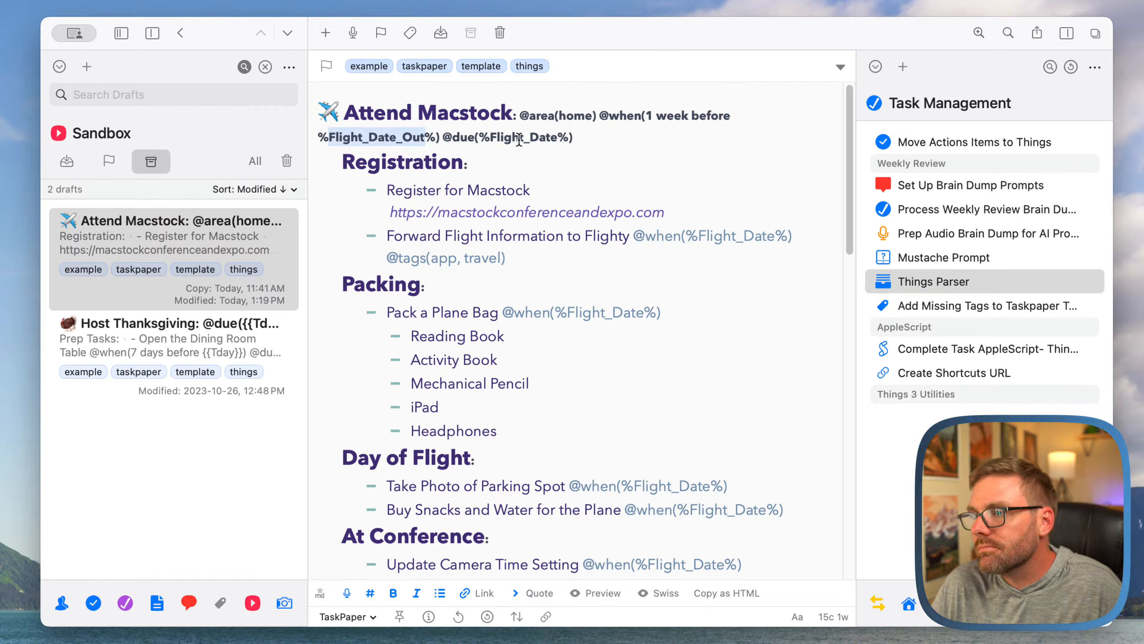
pyautogui.doubleClick(503, 137)
pyautogui.press('super+v')
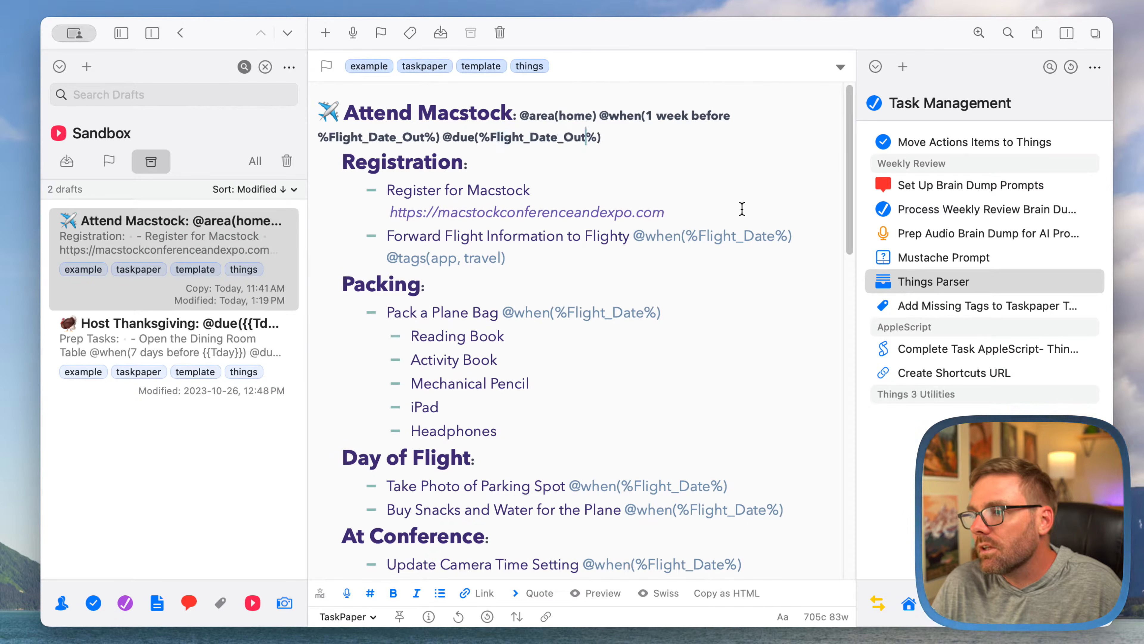
pyautogui.doubleClick(720, 237)
pyautogui.press('super+v')
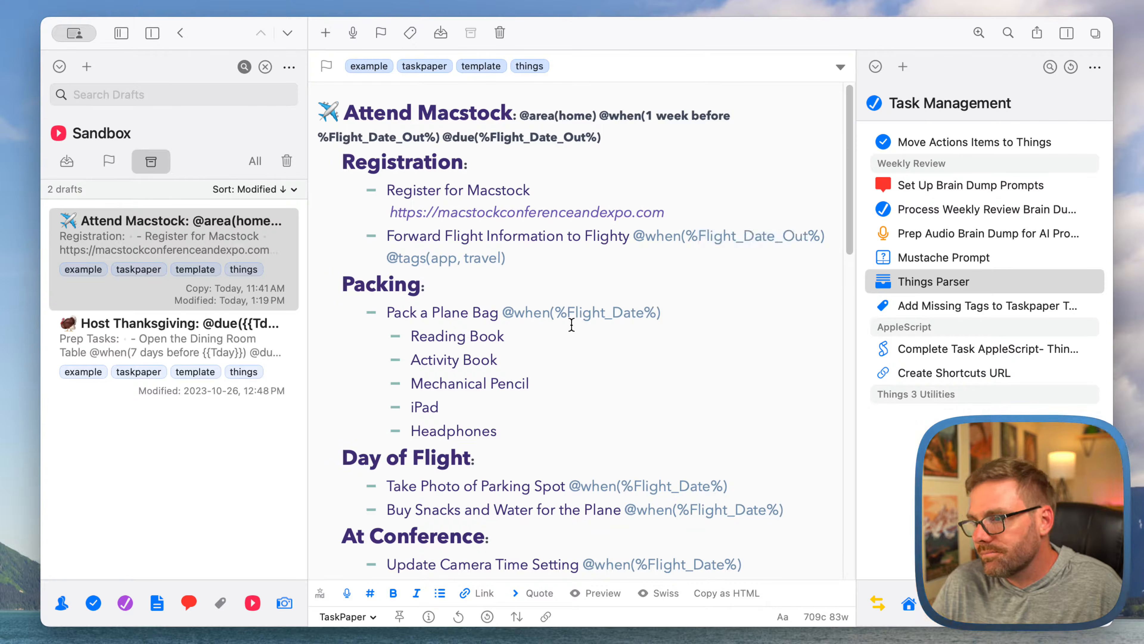
pyautogui.doubleClick(588, 311)
pyautogui.press('super+v')
pyautogui.scroll(-5, 613, 355)
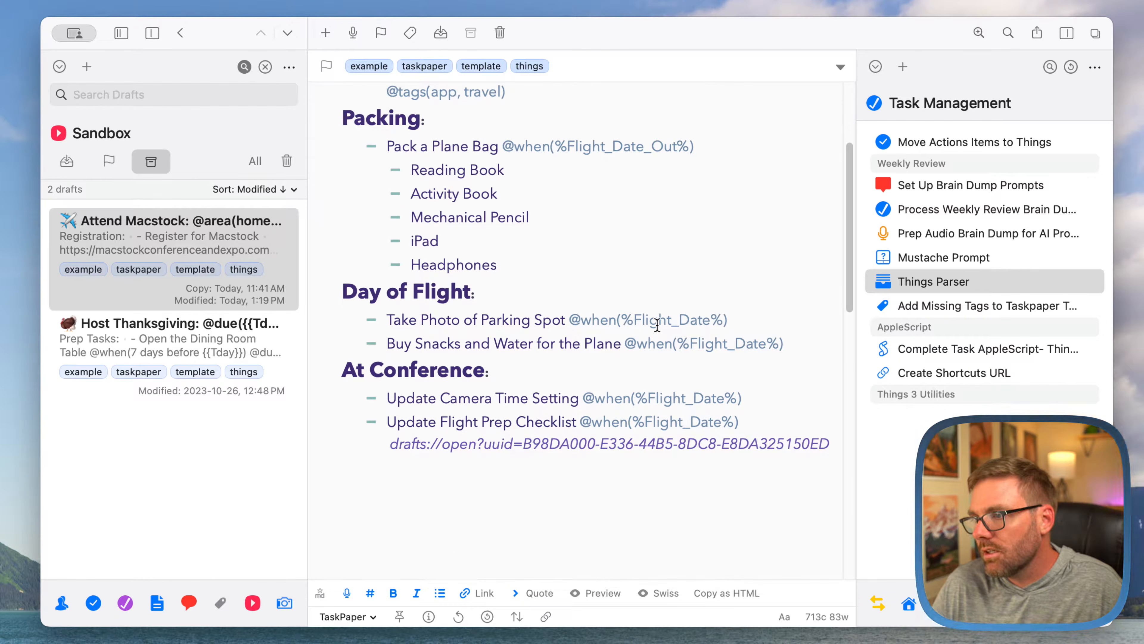
pyautogui.doubleClick(647, 320)
pyautogui.press('super+v')
pyautogui.doubleClick(695, 345)
pyautogui.press('super+v')
pyautogui.doubleClick(664, 398)
pyautogui.press('super+v')
pyautogui.doubleClick(666, 423)
pyautogui.press('super+v')
pyautogui.click(595, 379)
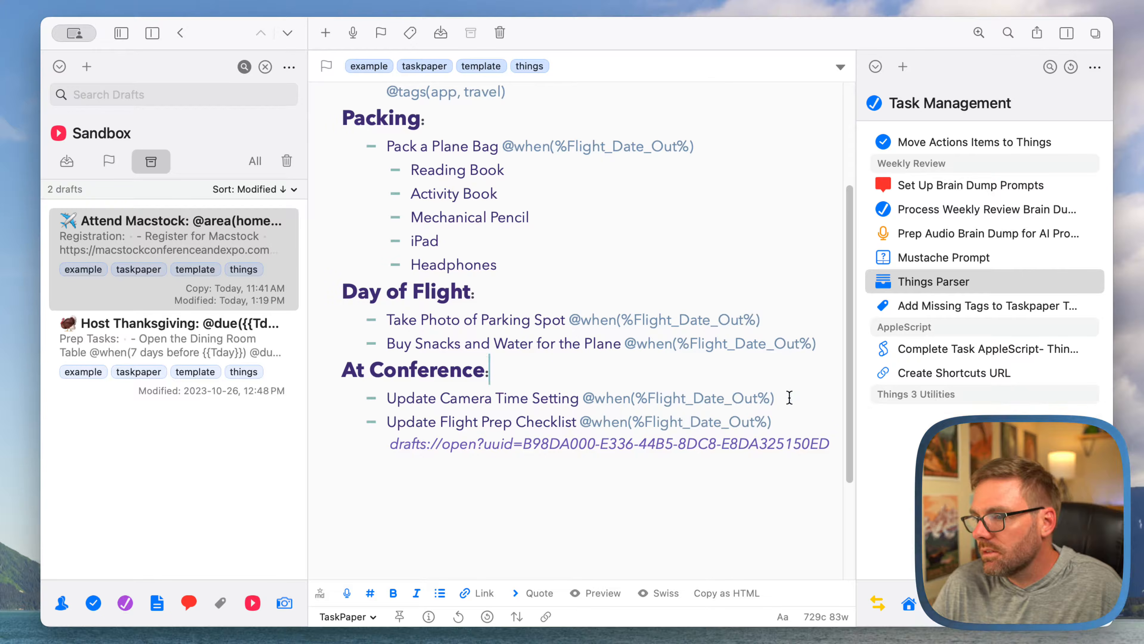
pyautogui.doubleClick(744, 422)
pyautogui.press('Right')
pyautogui.press('BackSpace')
pyautogui.press('BackSpace')
pyautogui.press('BackSpace')
pyautogui.write('Back')
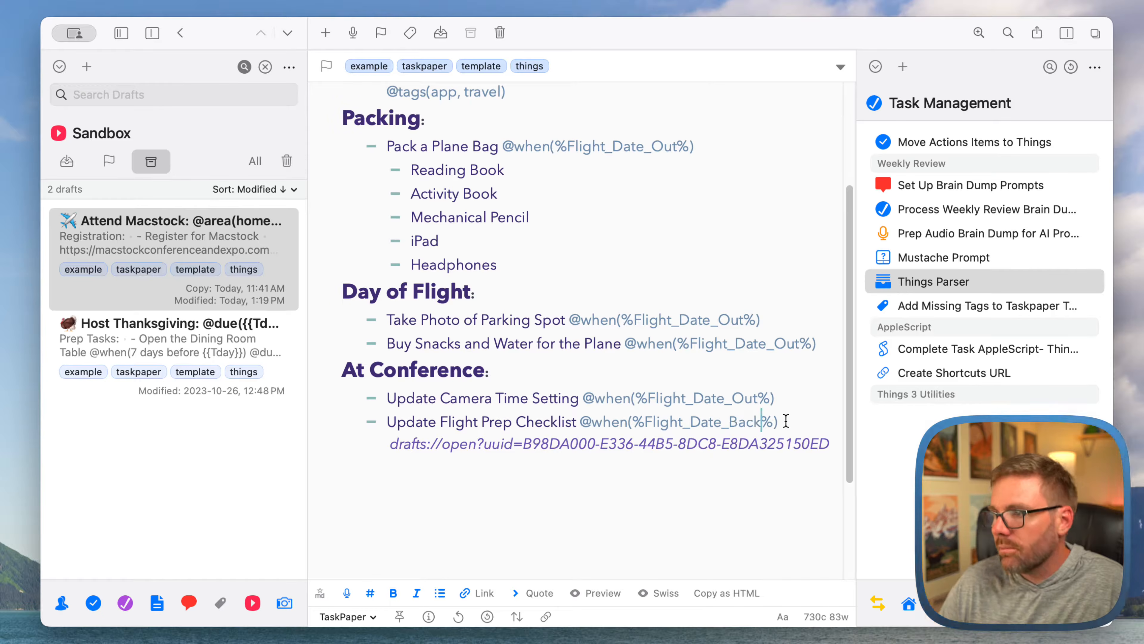
# Add a "Home:" heading between the Update Camera Time Setting and Update Flight Prep Checklist tasks, based on a copy of the At Conference heading
pyautogui.click(794, 399)
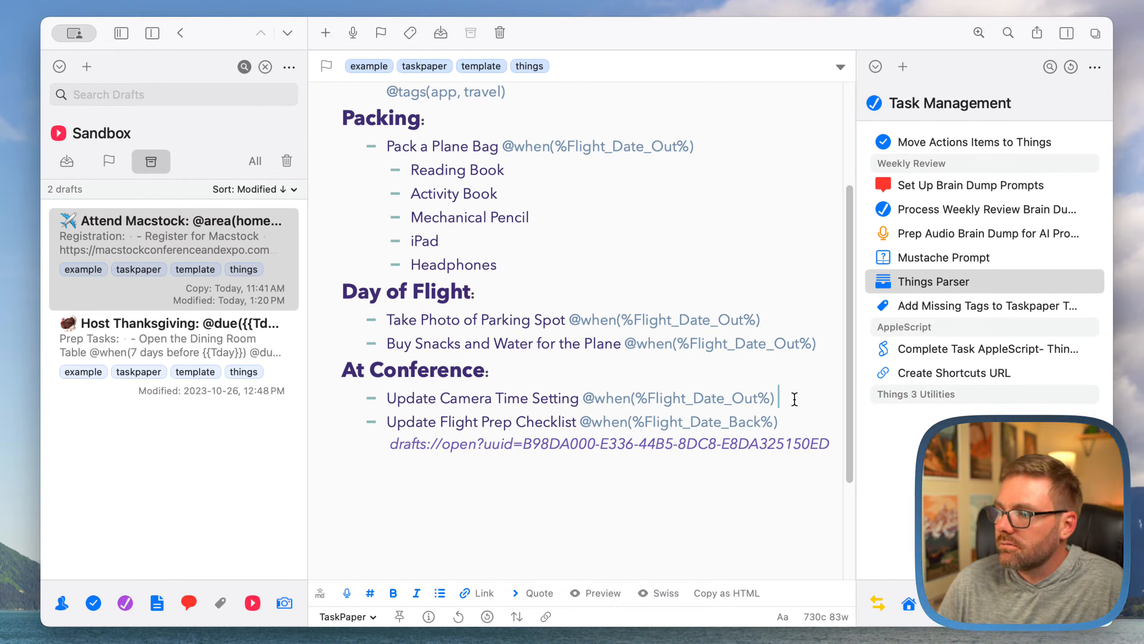
pyautogui.press('Return')
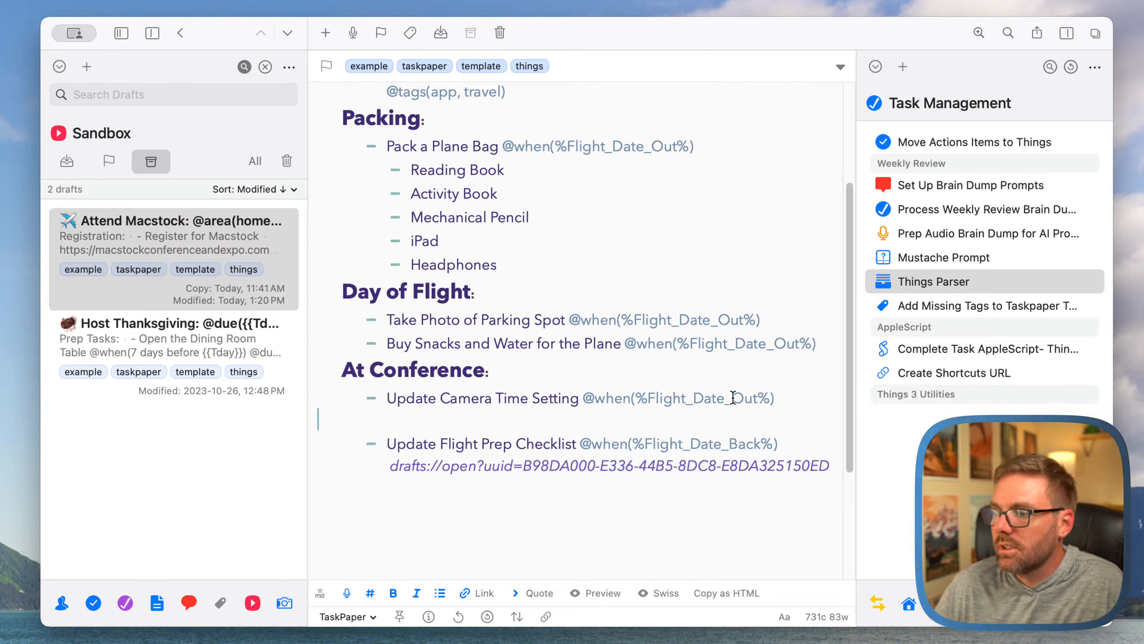
pyautogui.moveTo(496, 370); pyautogui.dragTo(322, 374)
pyautogui.press('super+c')
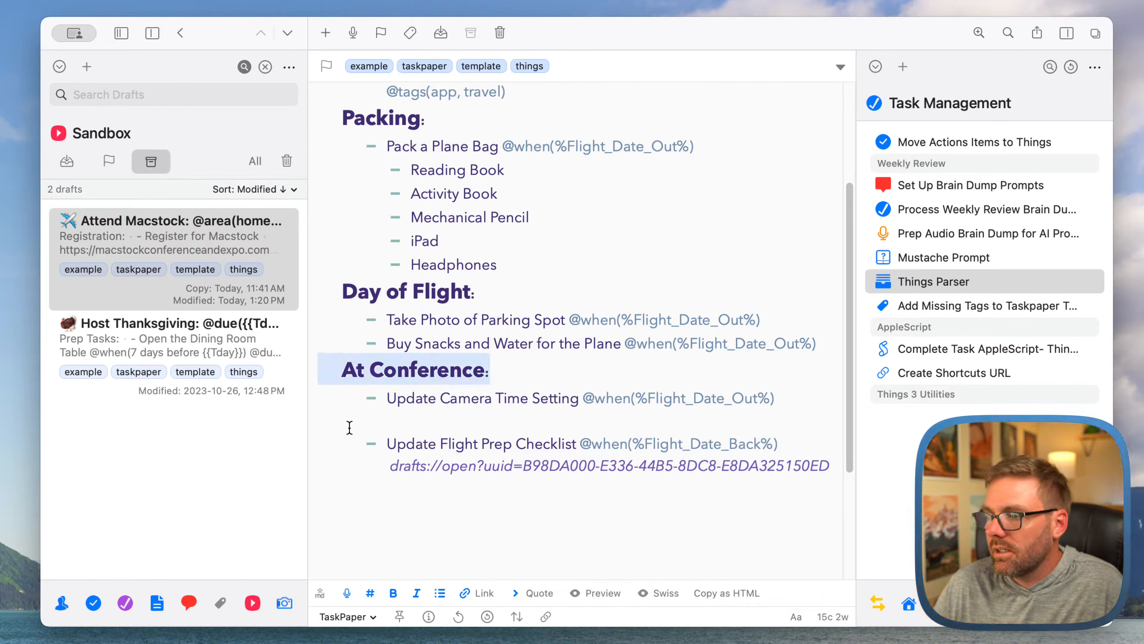
pyautogui.click(320, 421)
pyautogui.press('super+v')
pyautogui.moveTo(355, 426); pyautogui.dragTo(484, 426)
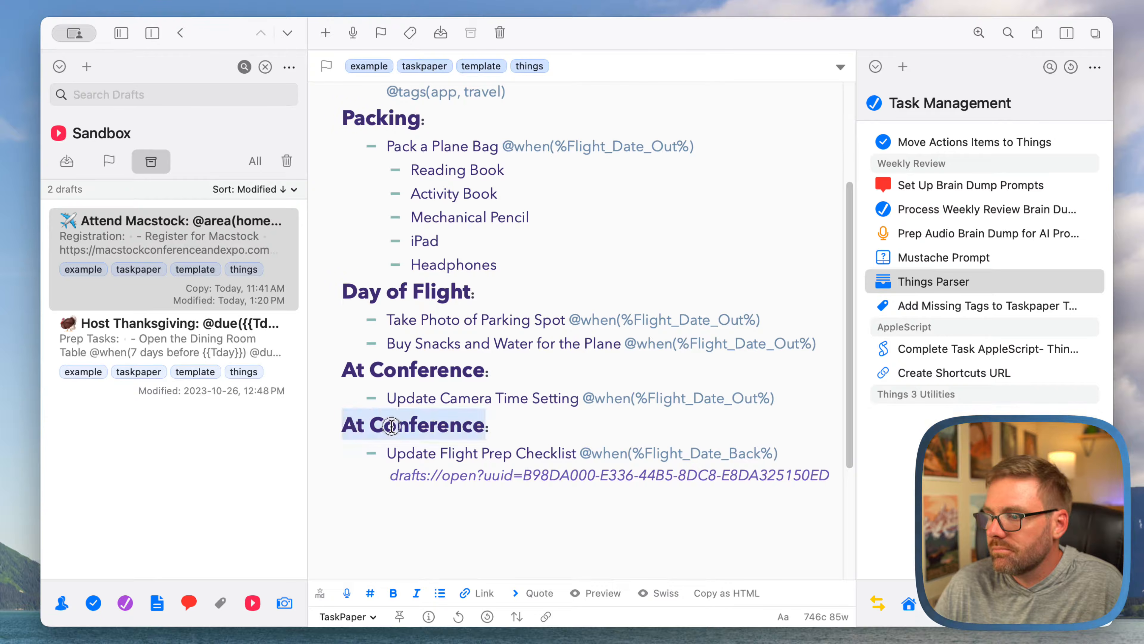
pyautogui.write('Home:')
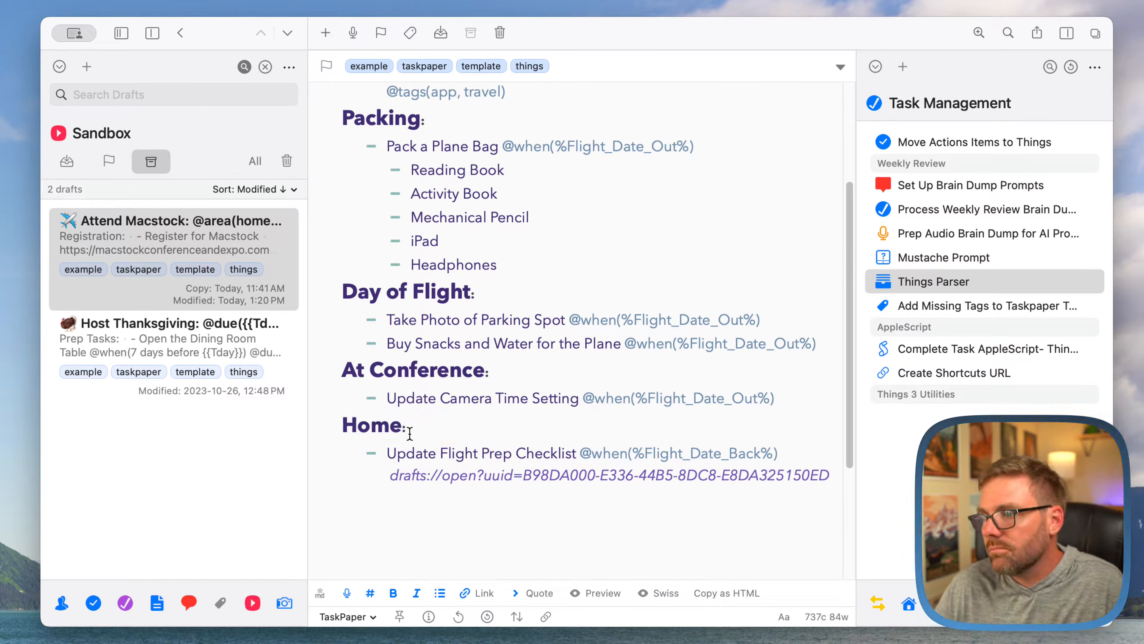
pyautogui.click(388, 452)
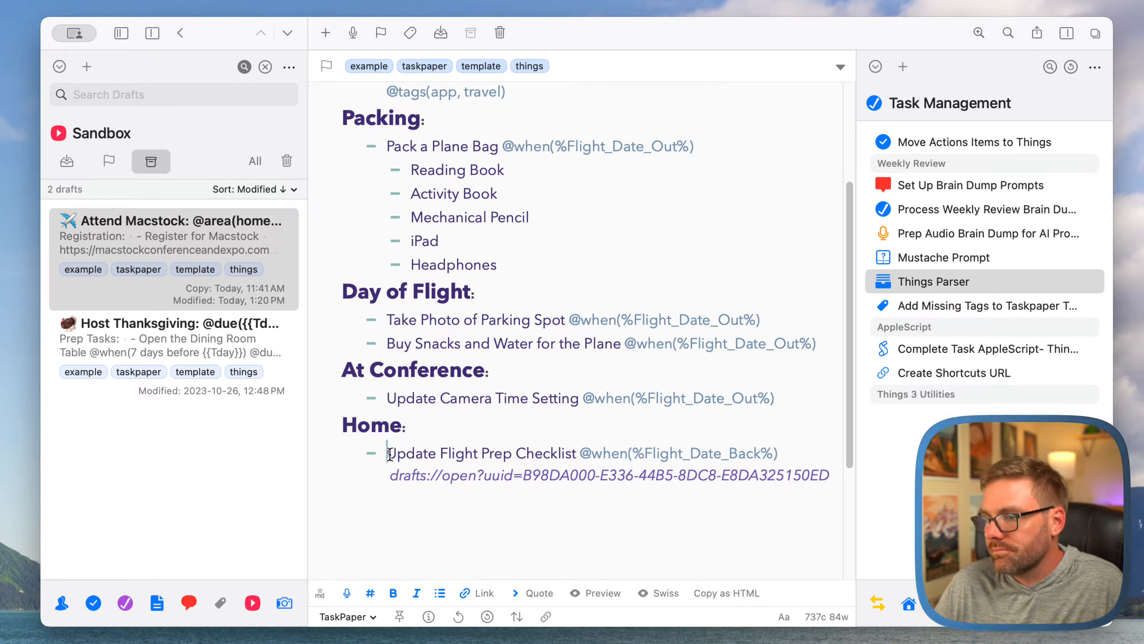
pyautogui.press('Return')
pyautogui.write('Unpack')
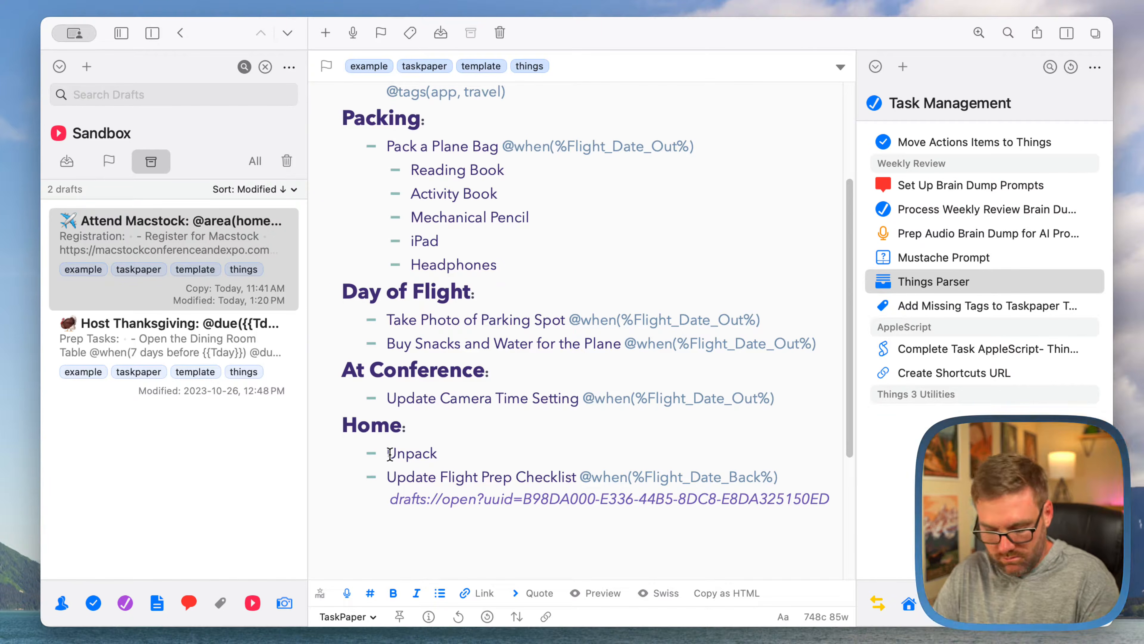
pyautogui.moveTo(778, 476); pyautogui.dragTo(582, 477)
pyautogui.press('super+c')
pyautogui.click(440, 453)
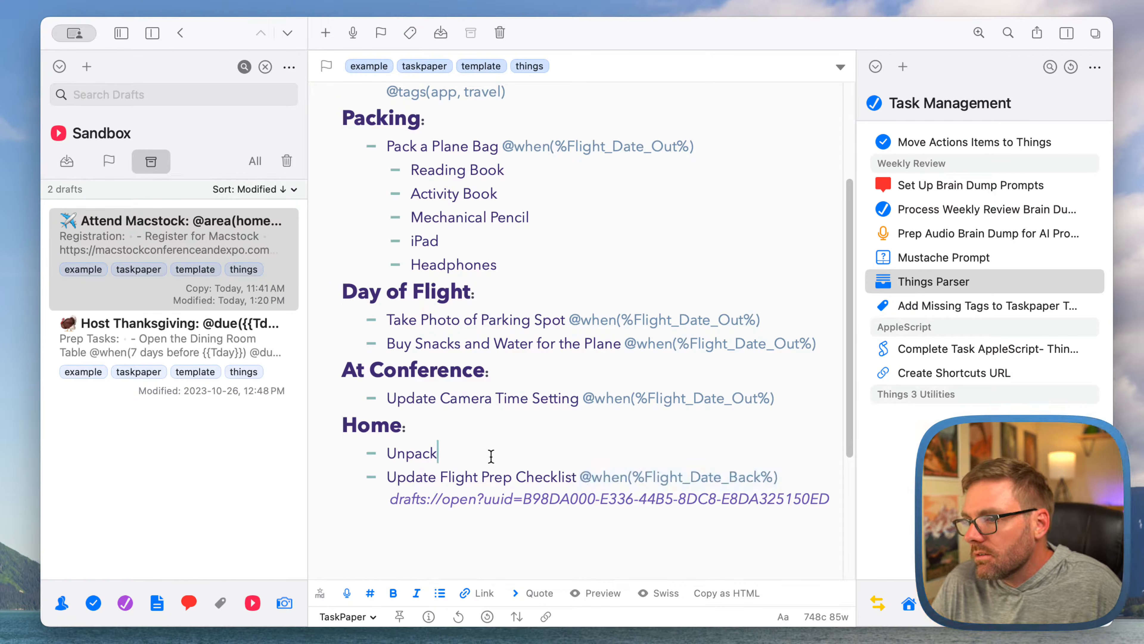
pyautogui.press('super+v')
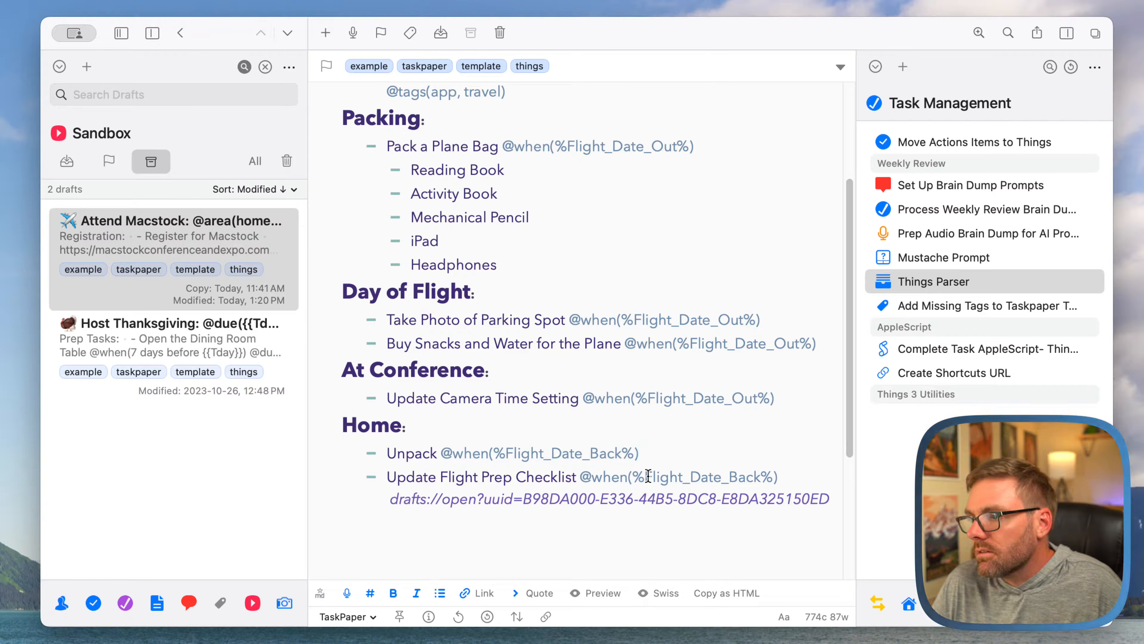
pyautogui.click(638, 478)
pyautogui.write('1 day af')
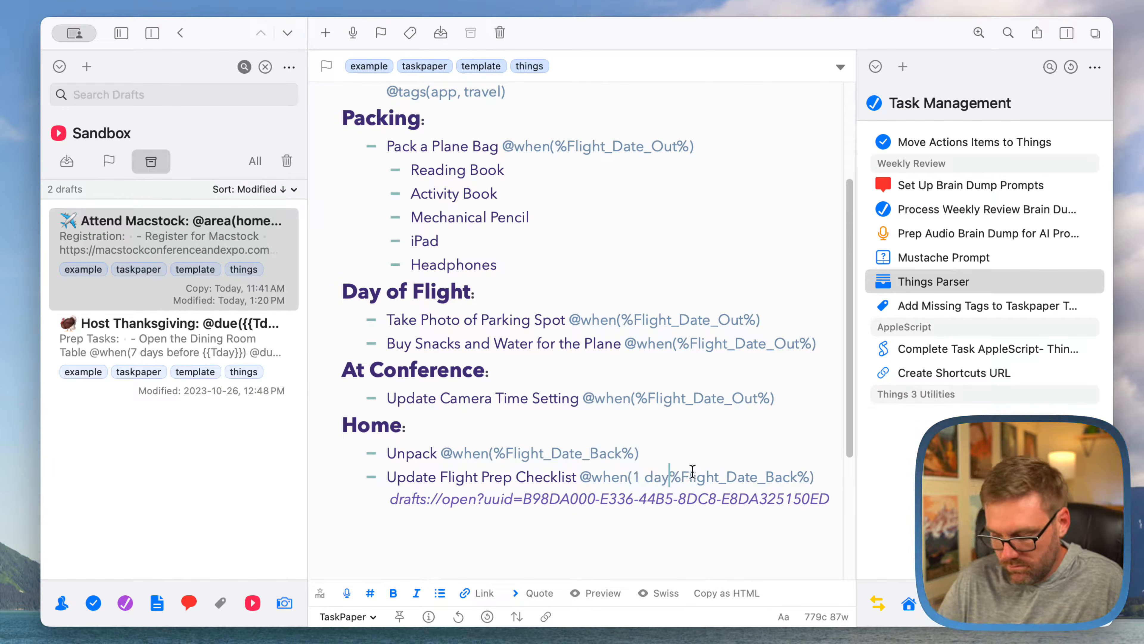
pyautogui.write('ter')
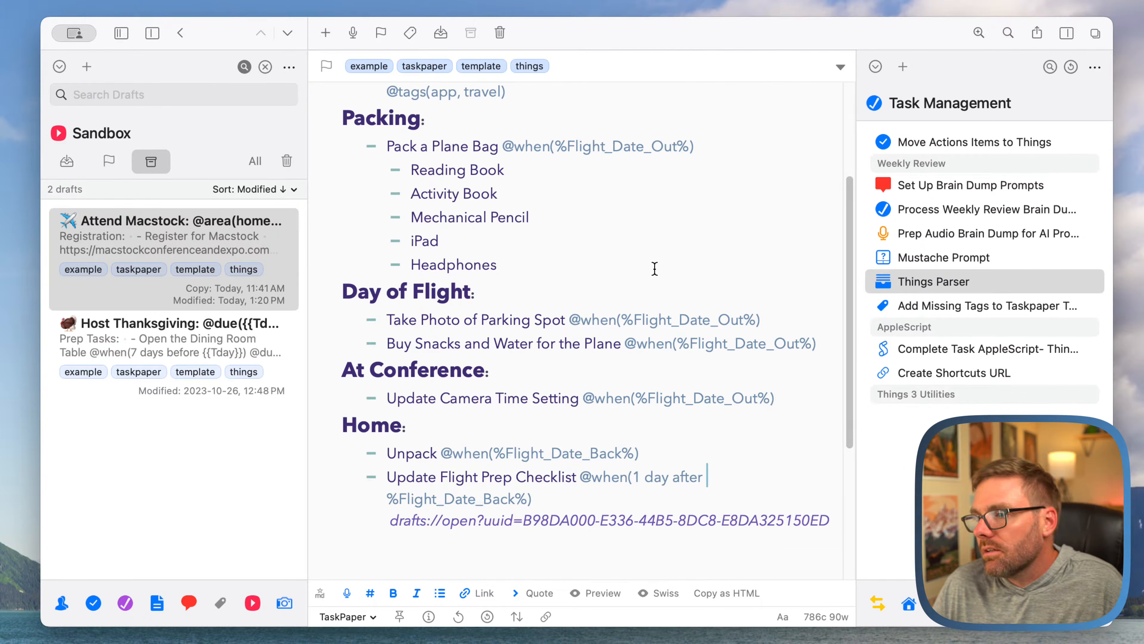
pyautogui.scroll(5, 655, 269)
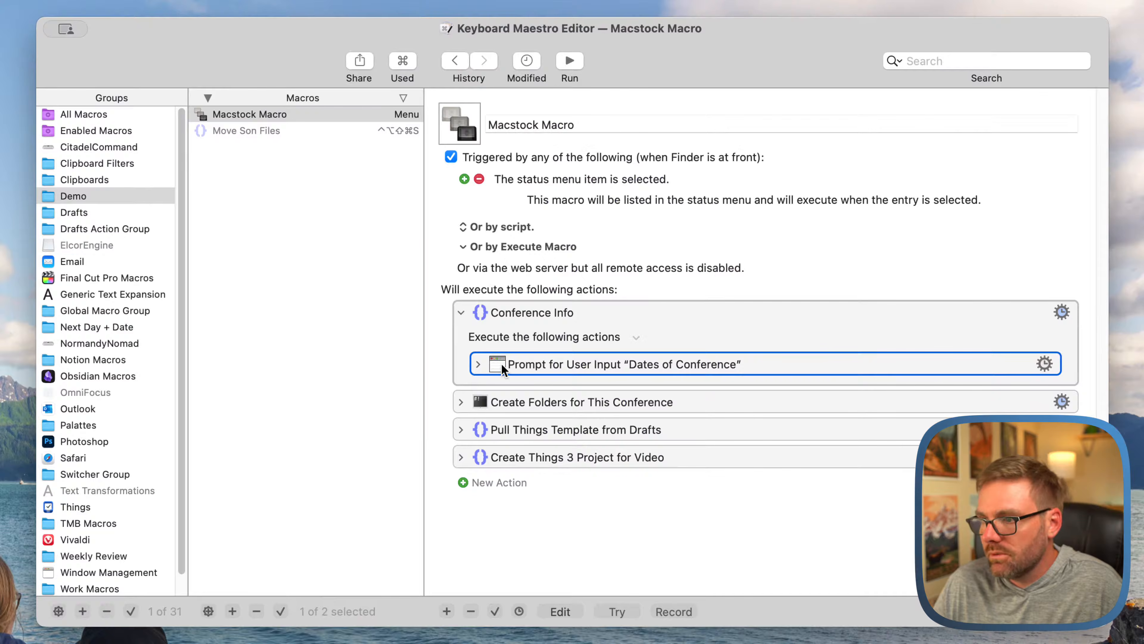
# Switch to the Keyboard Maestro Editor and check the title, prompt and variables of the Dates of Conference user input action
pyautogui.click(477, 364)
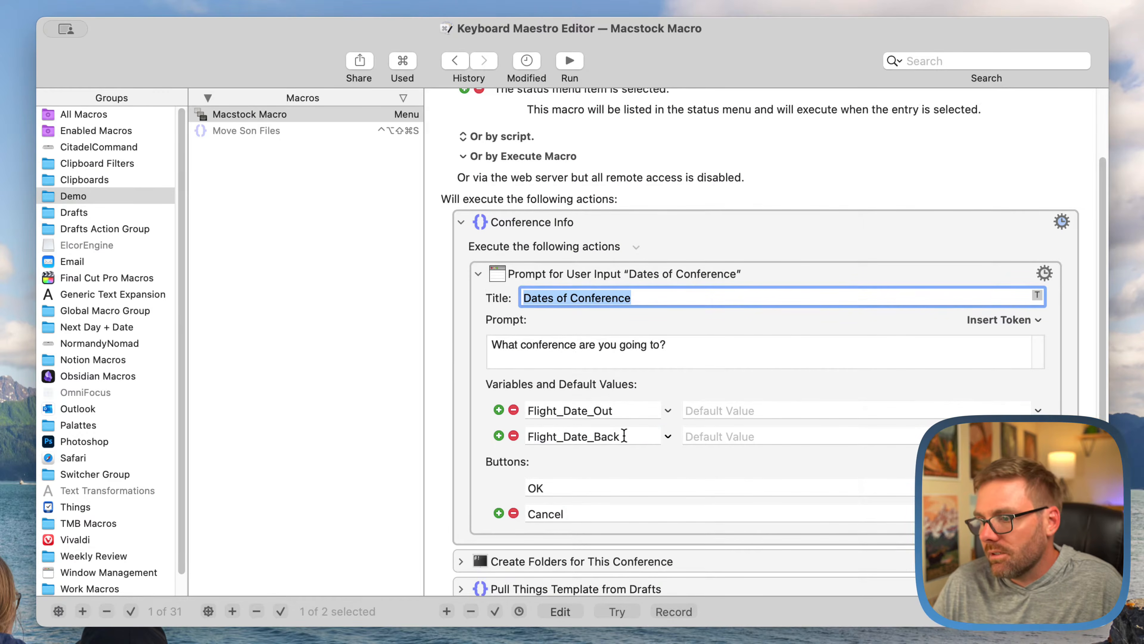
pyautogui.scroll(-2, 628, 436)
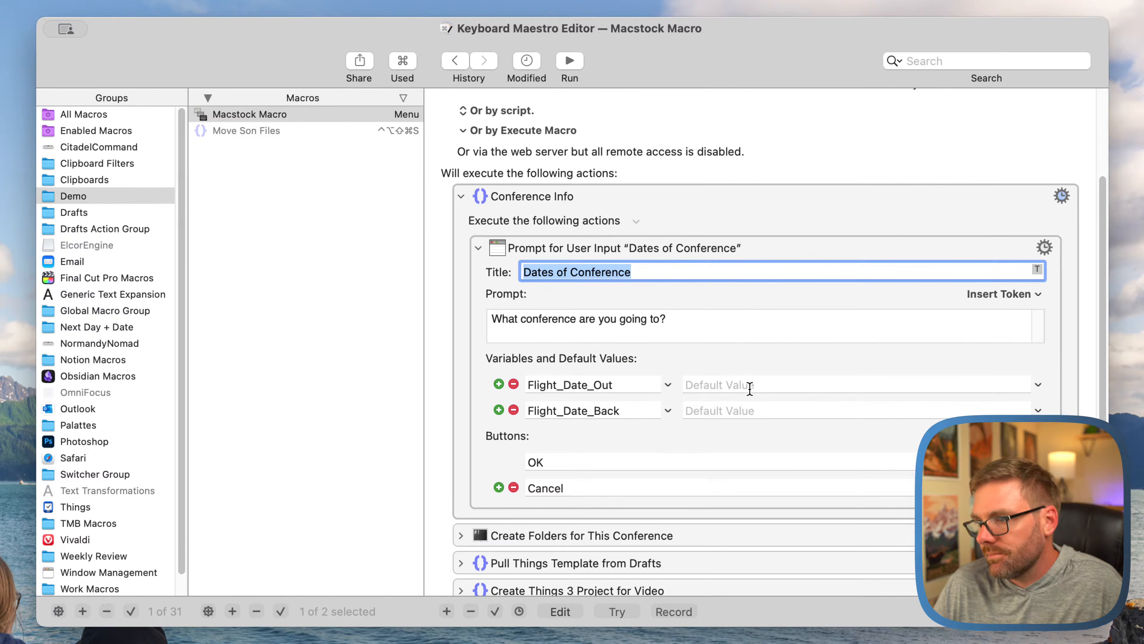
pyautogui.scroll(-4, 723, 408)
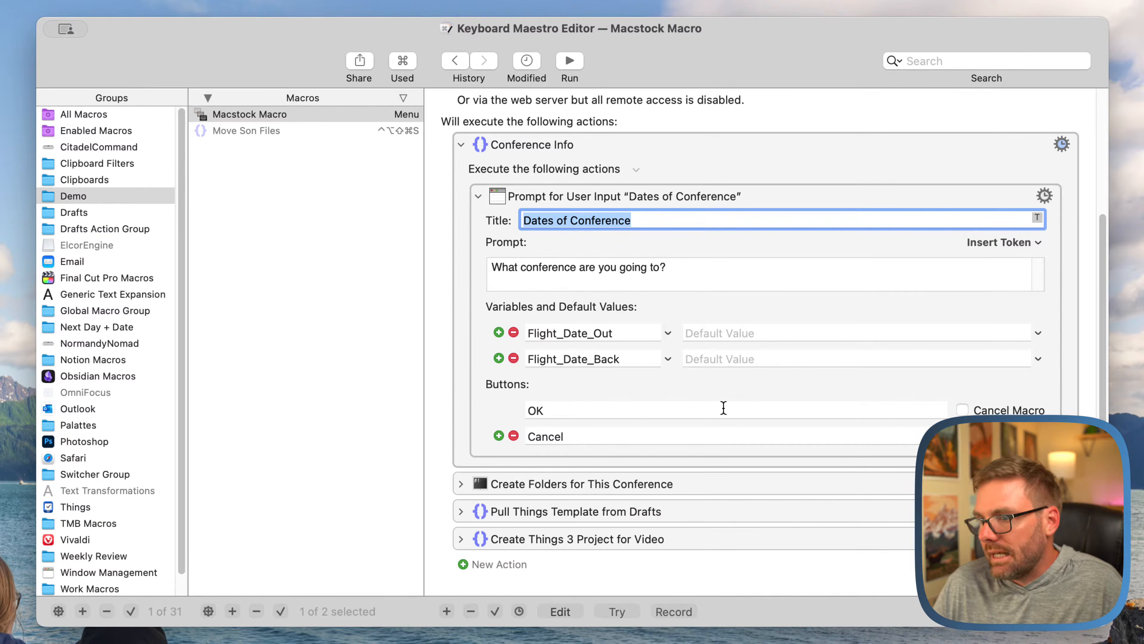
pyautogui.click(478, 197)
# Read through the Create Folders for This Conference script, examining how it uses the KMVAR_TCT variable for the conference name
pyautogui.click(460, 403)
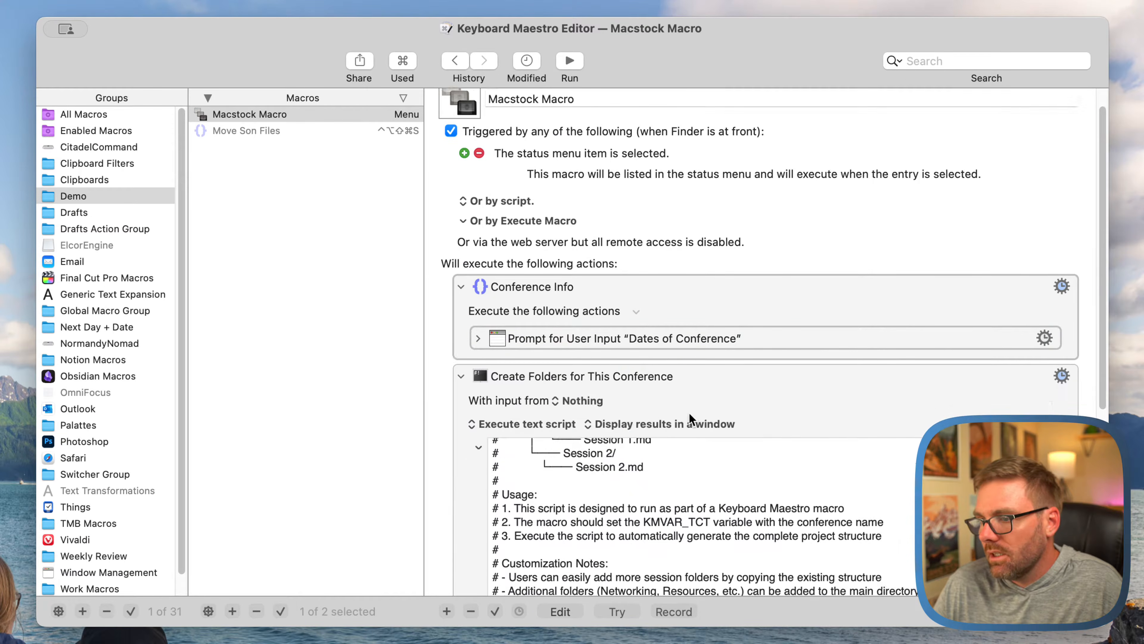
pyautogui.scroll(2, 714, 486)
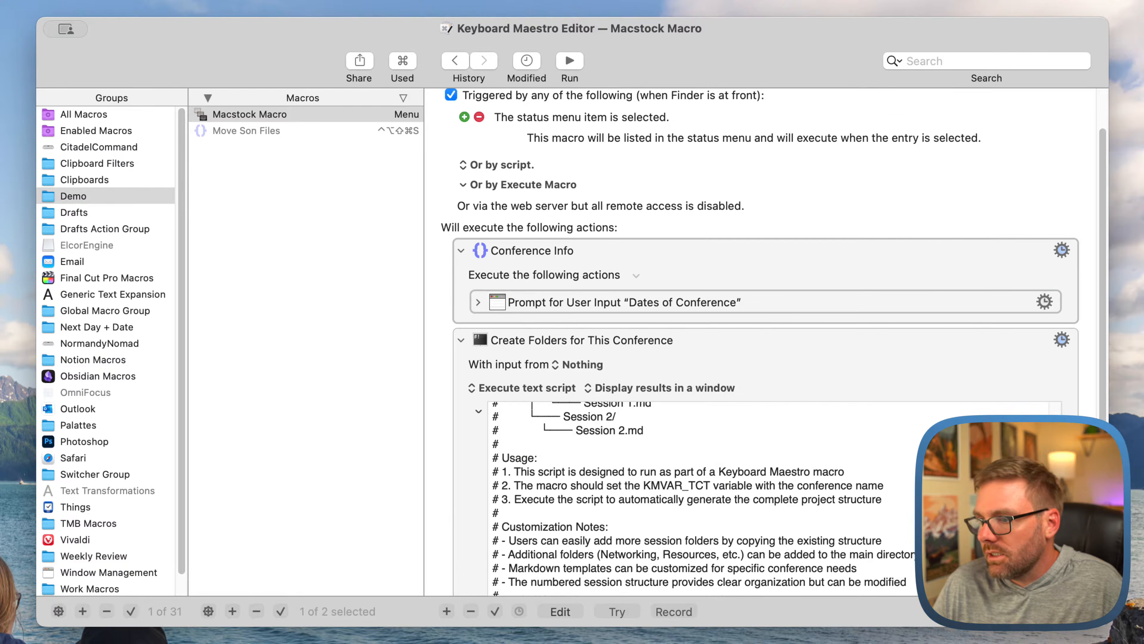
pyautogui.moveTo(645, 486); pyautogui.dragTo(711, 486)
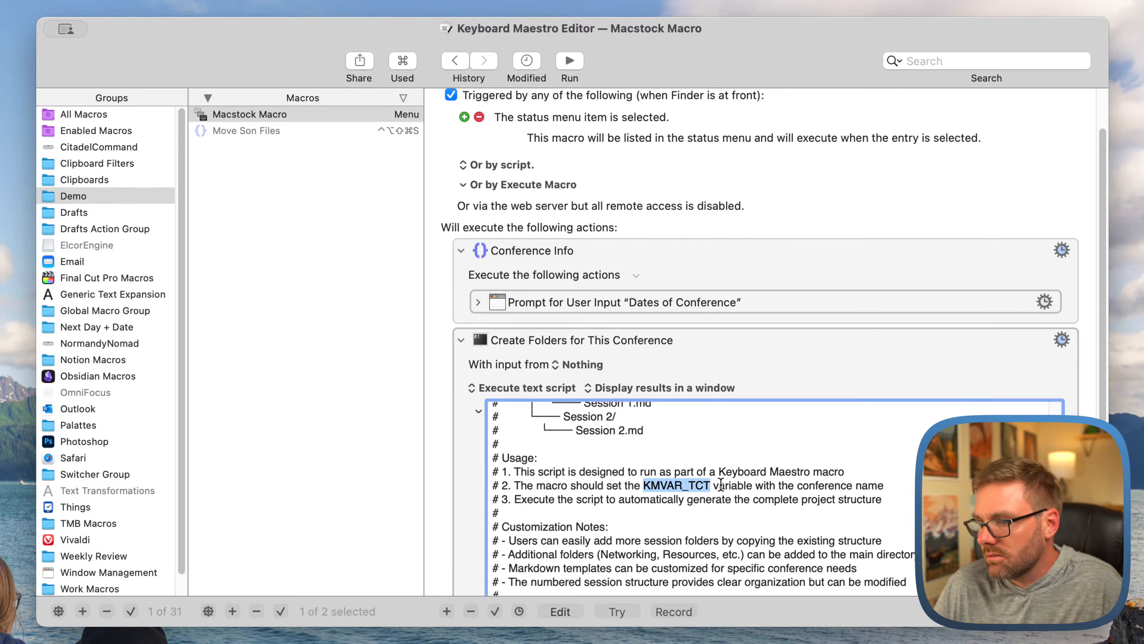
pyautogui.scroll(5, 721, 482)
pyautogui.scroll(-10, 721, 484)
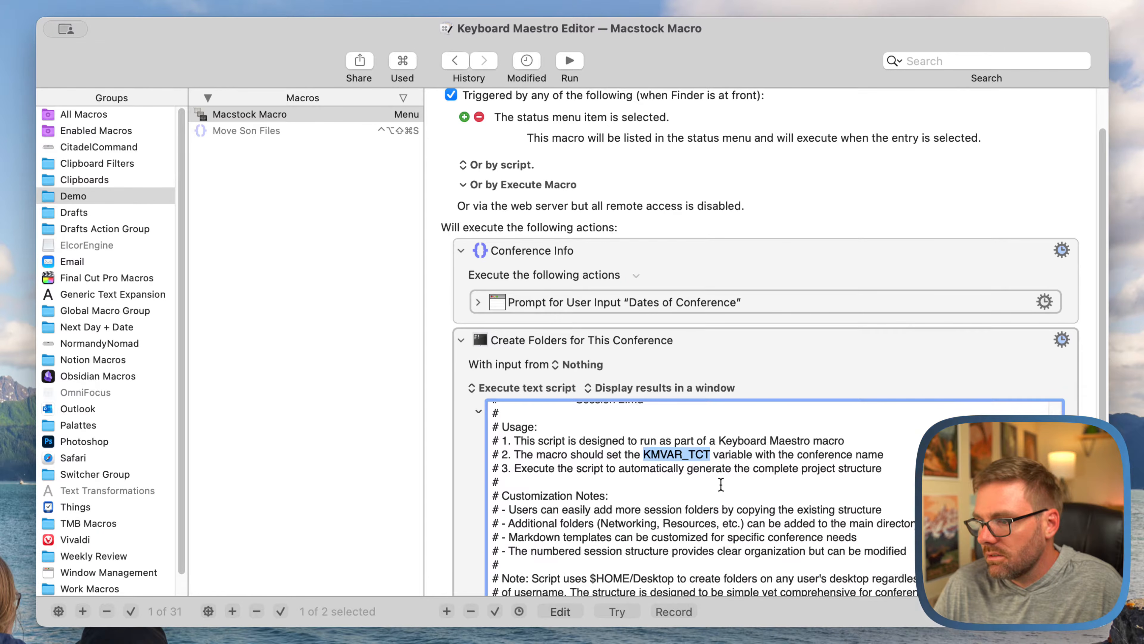
pyautogui.scroll(-3, 721, 485)
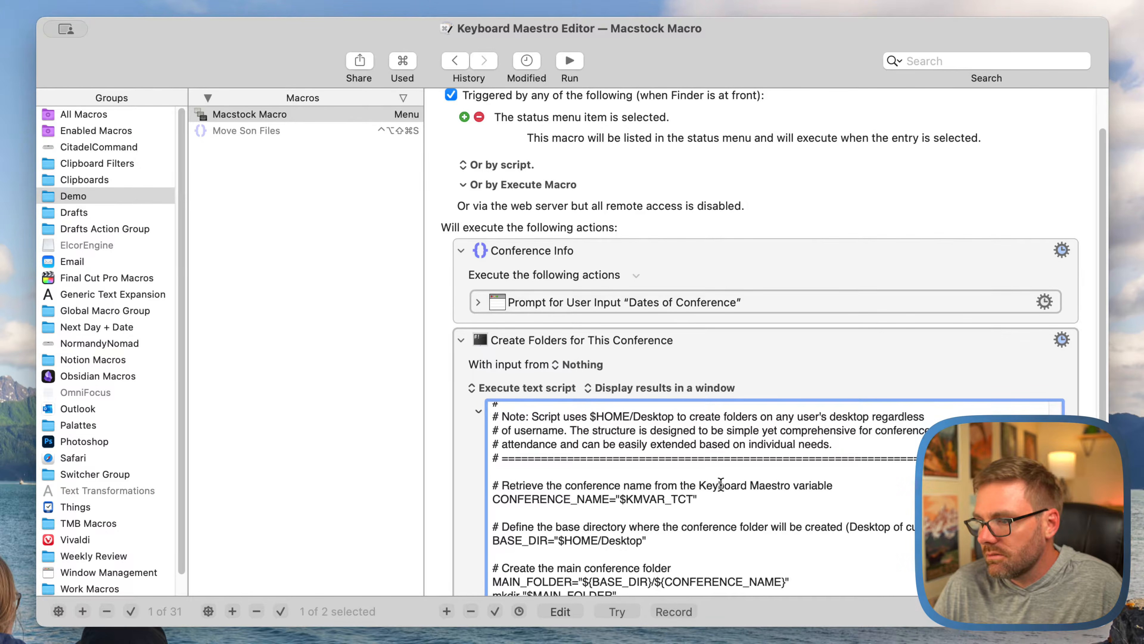
pyautogui.scroll(-3, 721, 484)
pyautogui.scroll(-1, 721, 484)
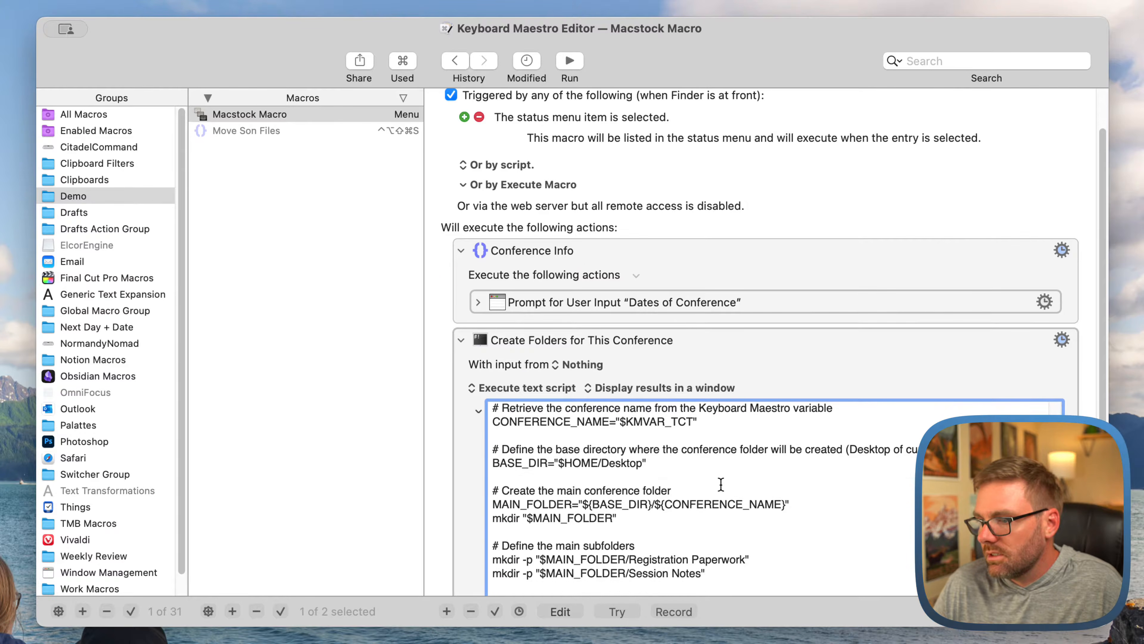
pyautogui.scroll(-5, 1077, 371)
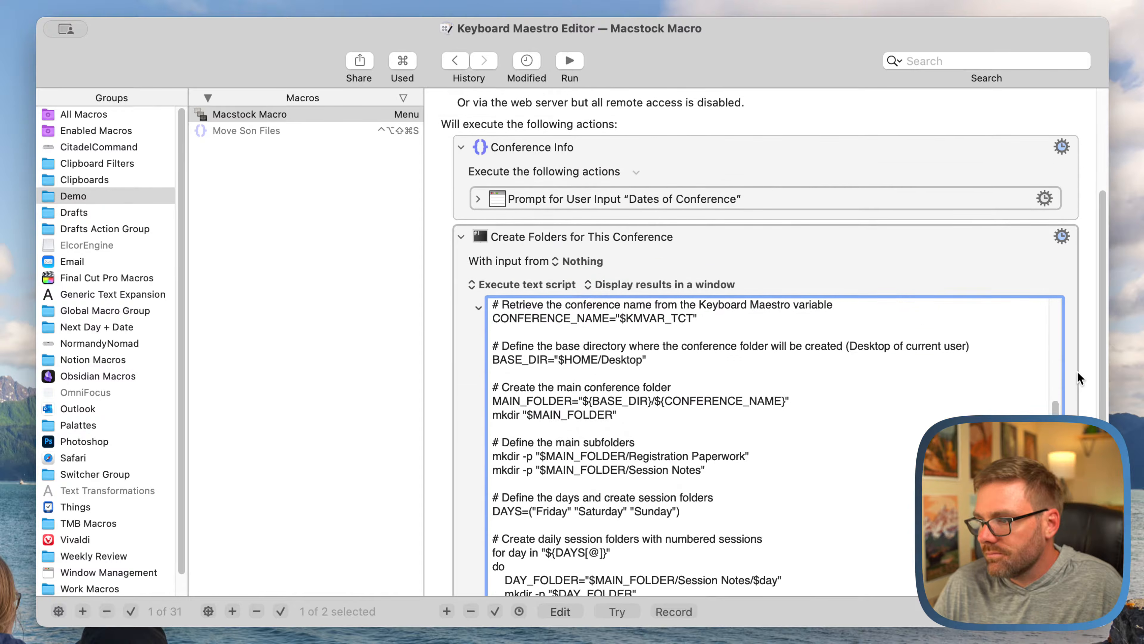
pyautogui.scroll(-1, 1077, 372)
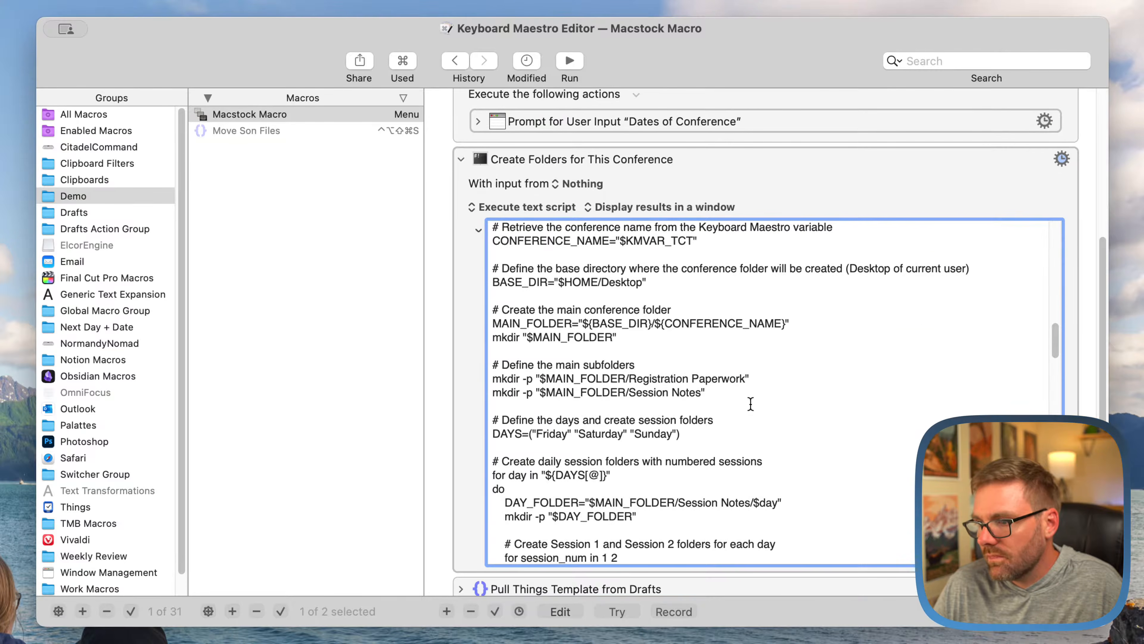
pyautogui.scroll(5, 781, 402)
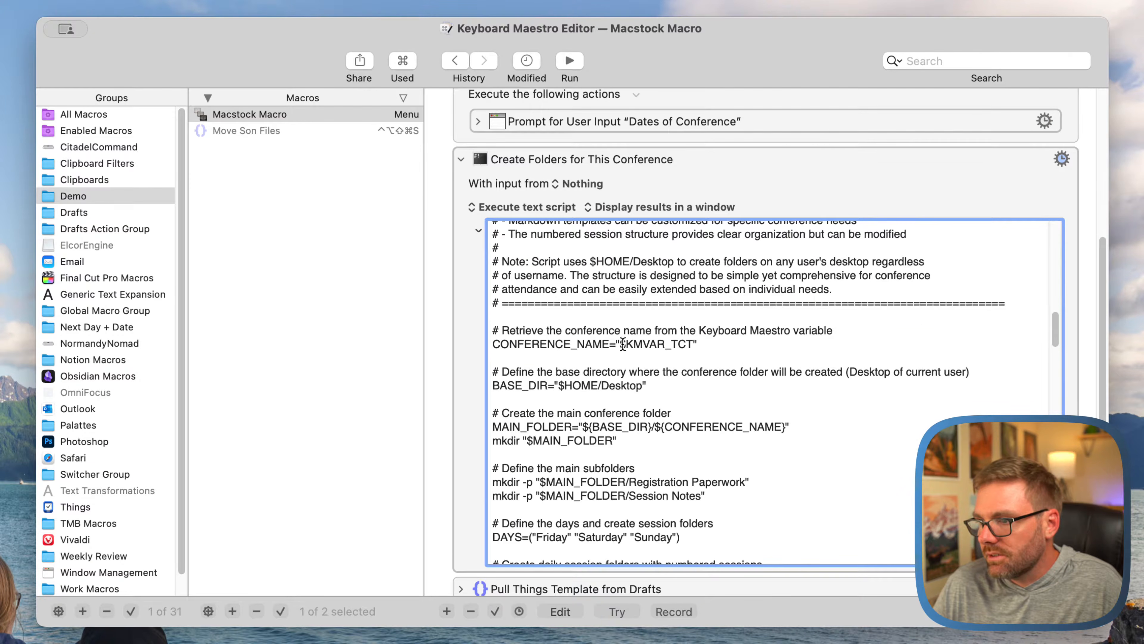
pyautogui.moveTo(621, 344); pyautogui.dragTo(694, 345)
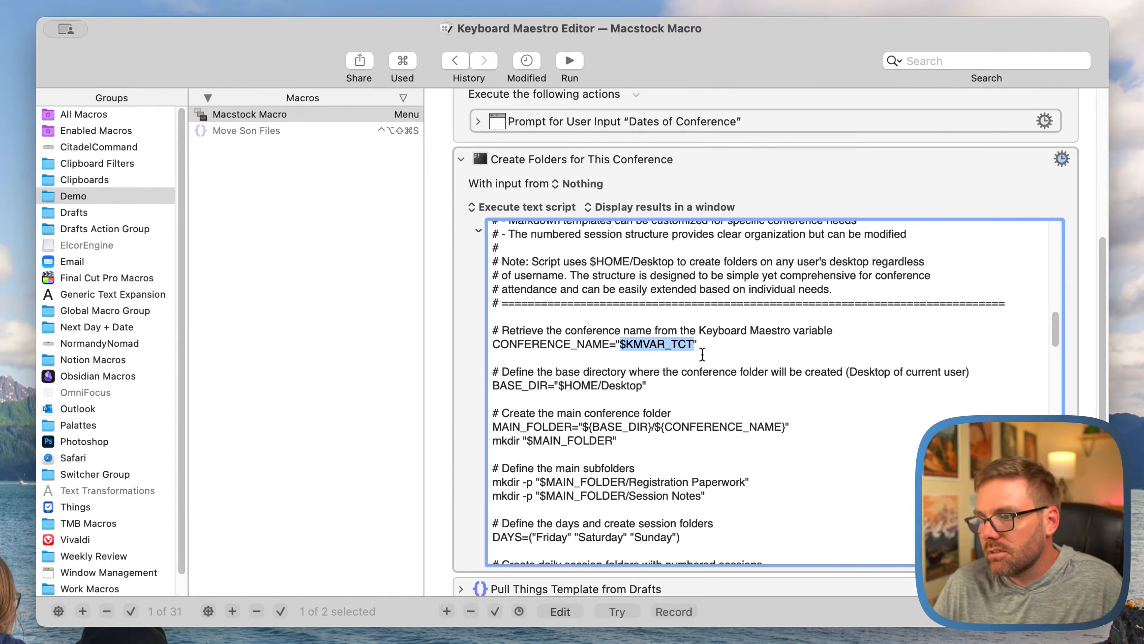
pyautogui.scroll(-10, 702, 354)
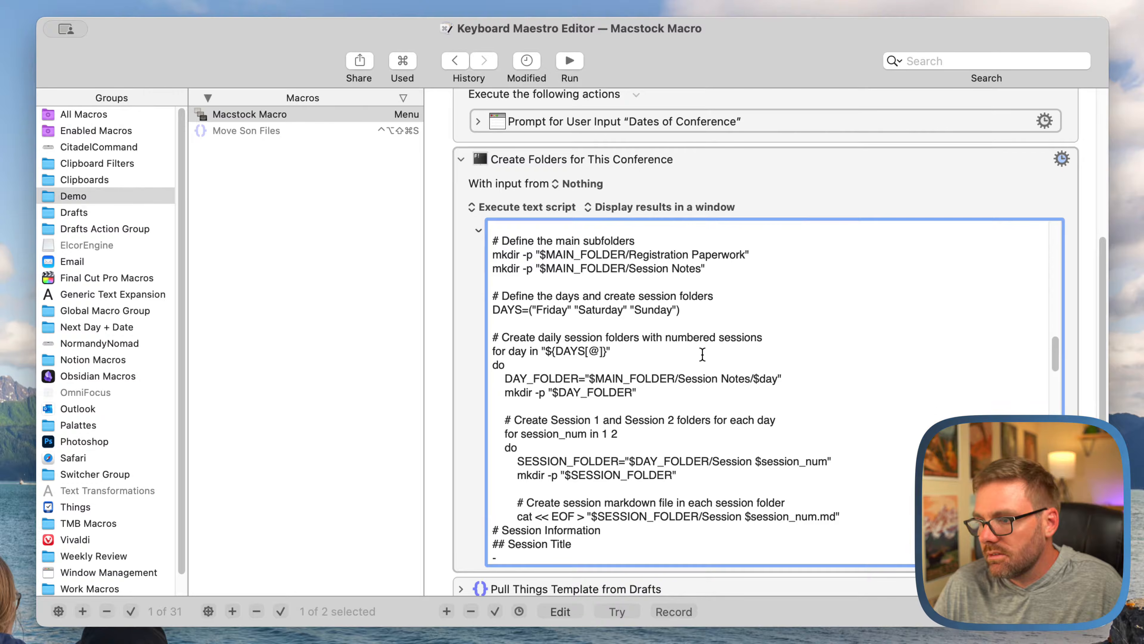
pyautogui.scroll(15, 702, 354)
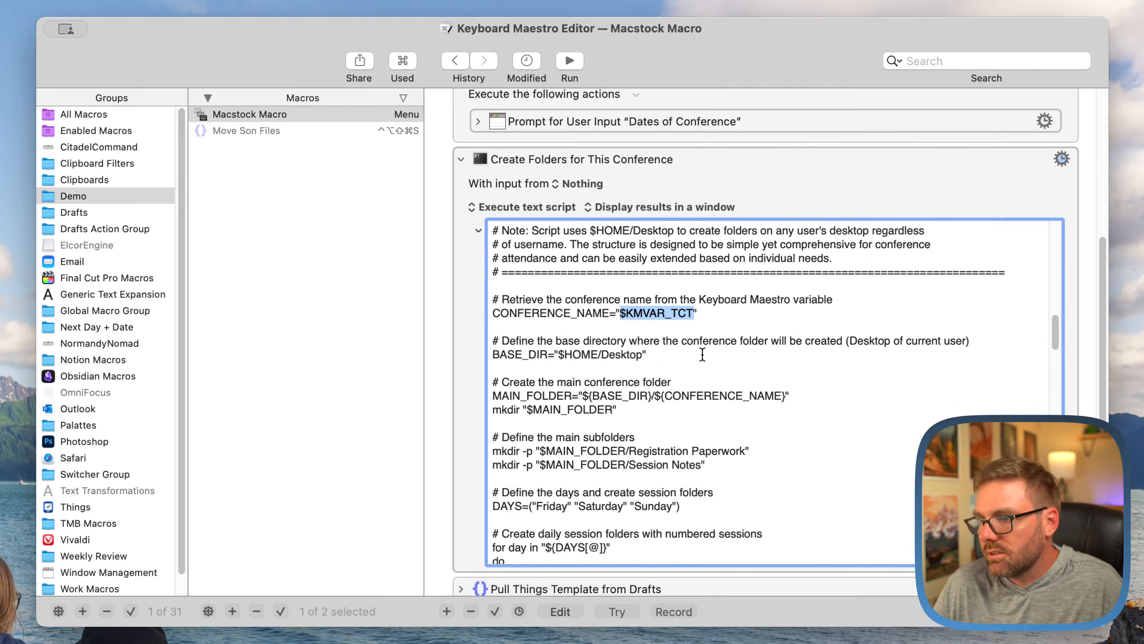
pyautogui.scroll(20, 702, 354)
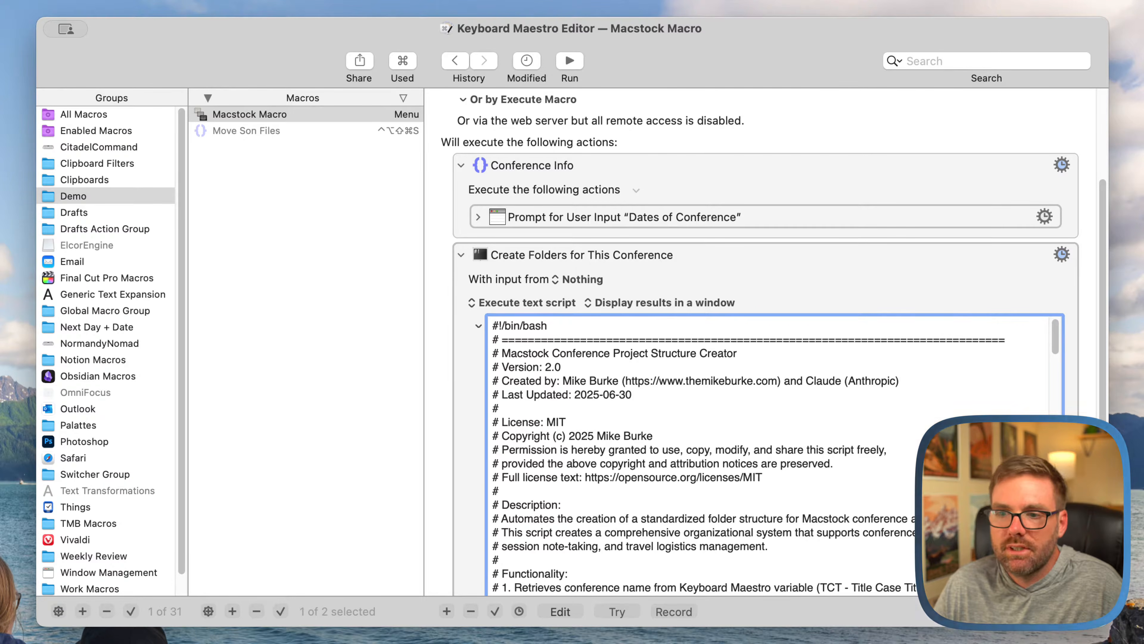
# Select and copy the entire shell script of the Create Folders for This Conference action
pyautogui.press('super+Tab')
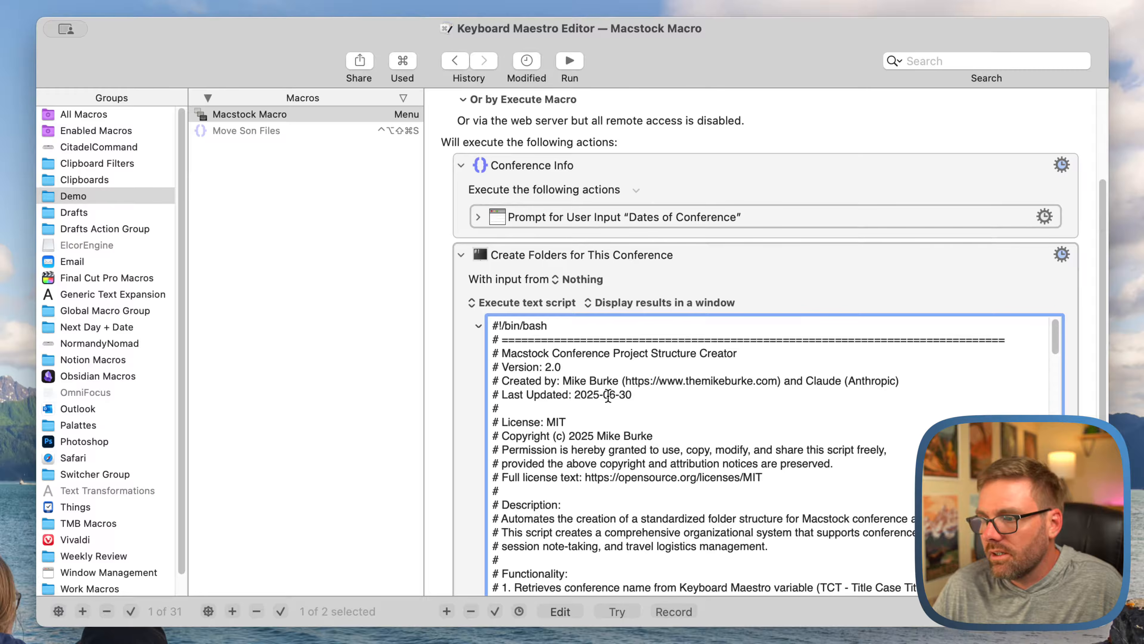
pyautogui.click(605, 539)
pyautogui.tripleClick(606, 539)
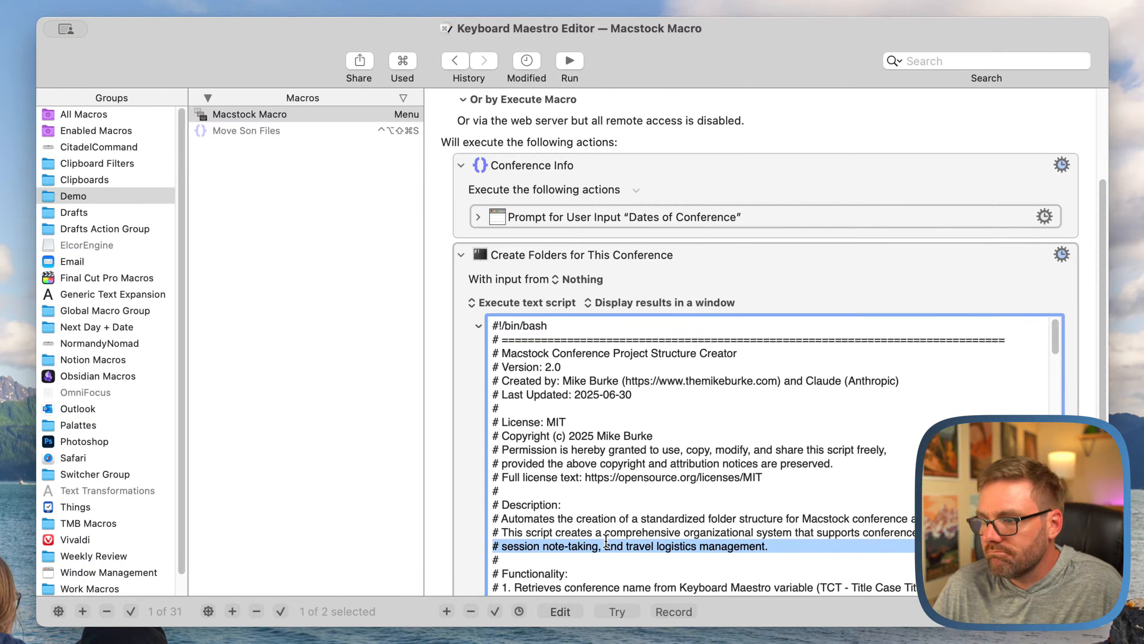
pyautogui.press('cmd+a')
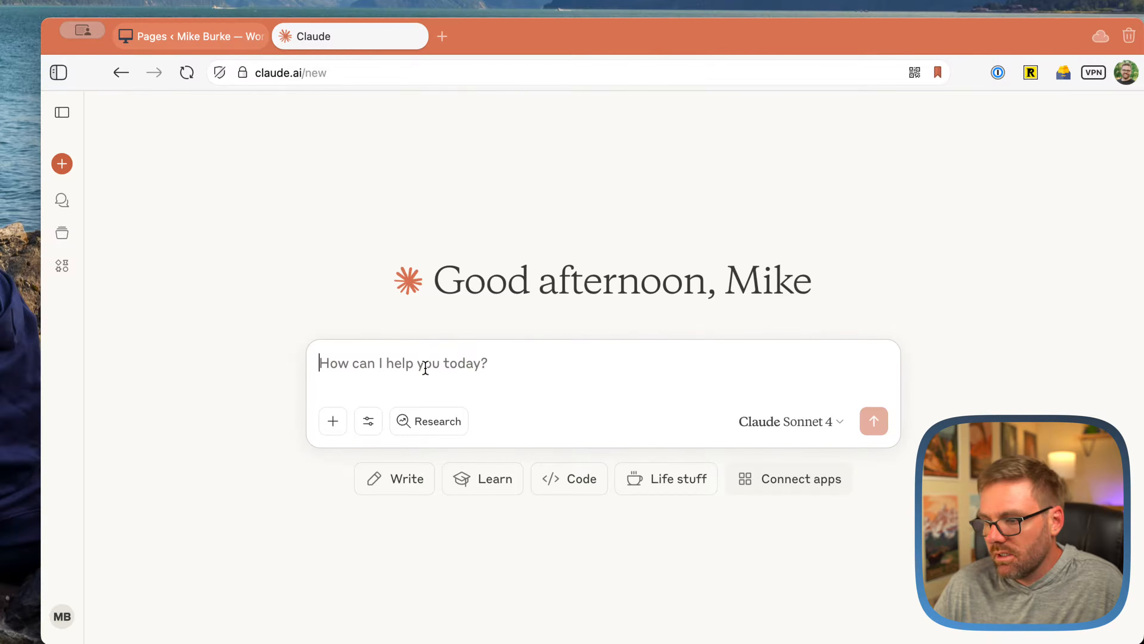
# In Claude, write the prompt "Can you update this script to remove the keyboard maestro TCT variable and hard code the conference name as Mac stock?"
pyautogui.click(425, 368)
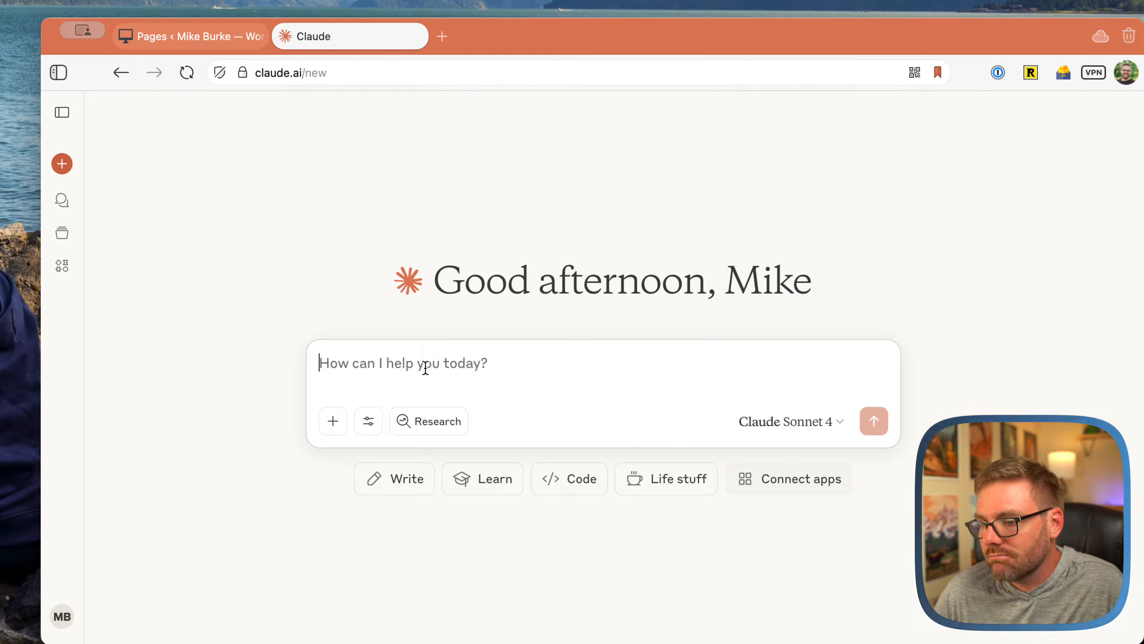
pyautogui.write('Can you update this script to remove the keyboard maestro TCT title variable and hard code the conference name as Mac stock?')
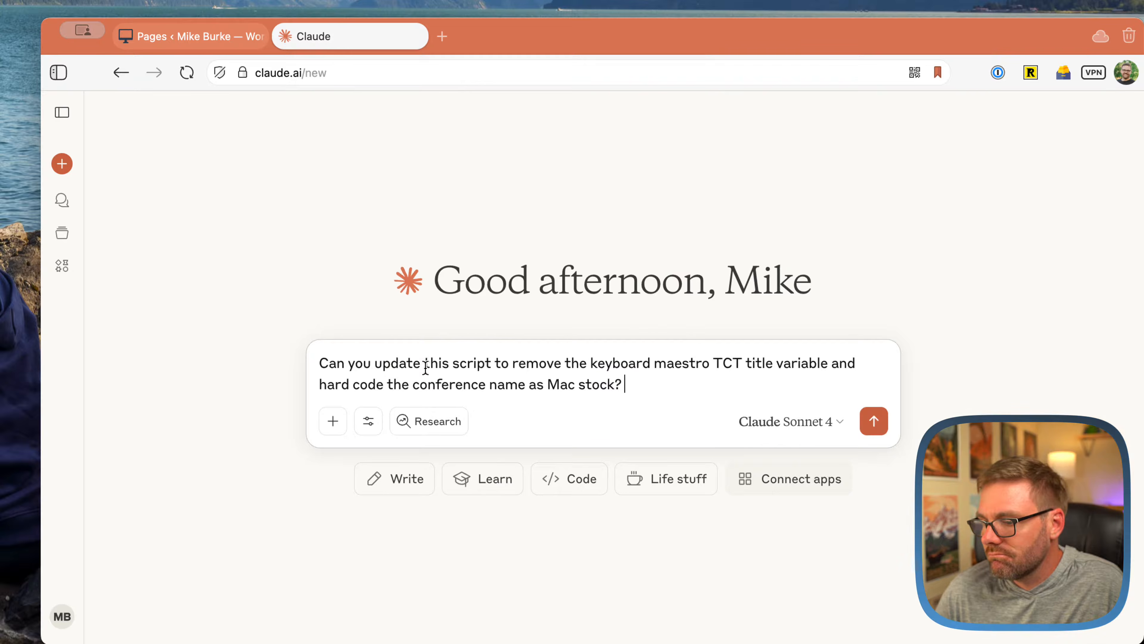
pyautogui.doubleClick(762, 363)
pyautogui.press('BackSpace')
pyautogui.press('BackSpace')
# Paste the copied script below the question and send the prompt to Claude
pyautogui.hotkey('shift', 'Return')
pyautogui.hotkey('shift', 'Return')
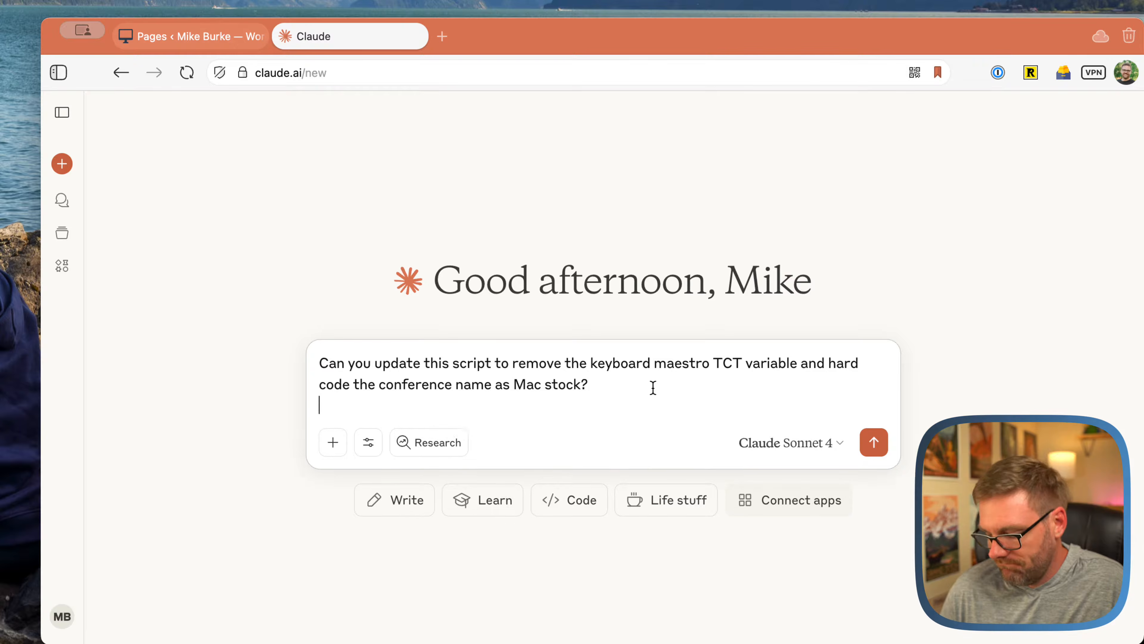
pyautogui.press('super+v')
pyautogui.press('Return')
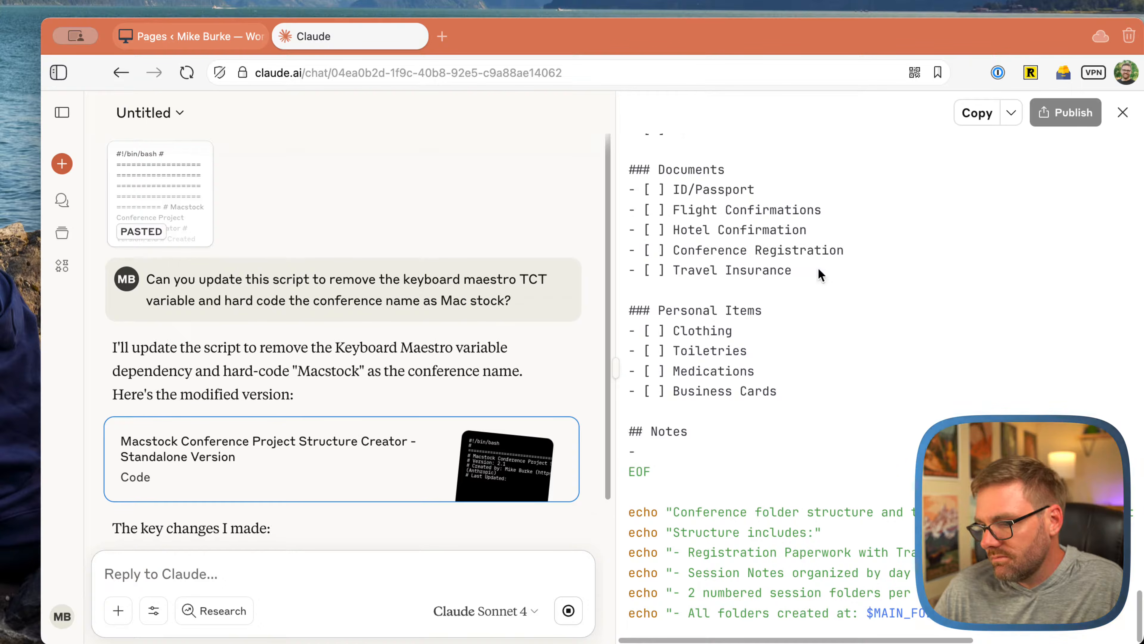
# Copy Claude's updated script and replace the entire script in Keyboard Maestro's Create Folders for This Conference action with it, then collapse the action
pyautogui.click(967, 115)
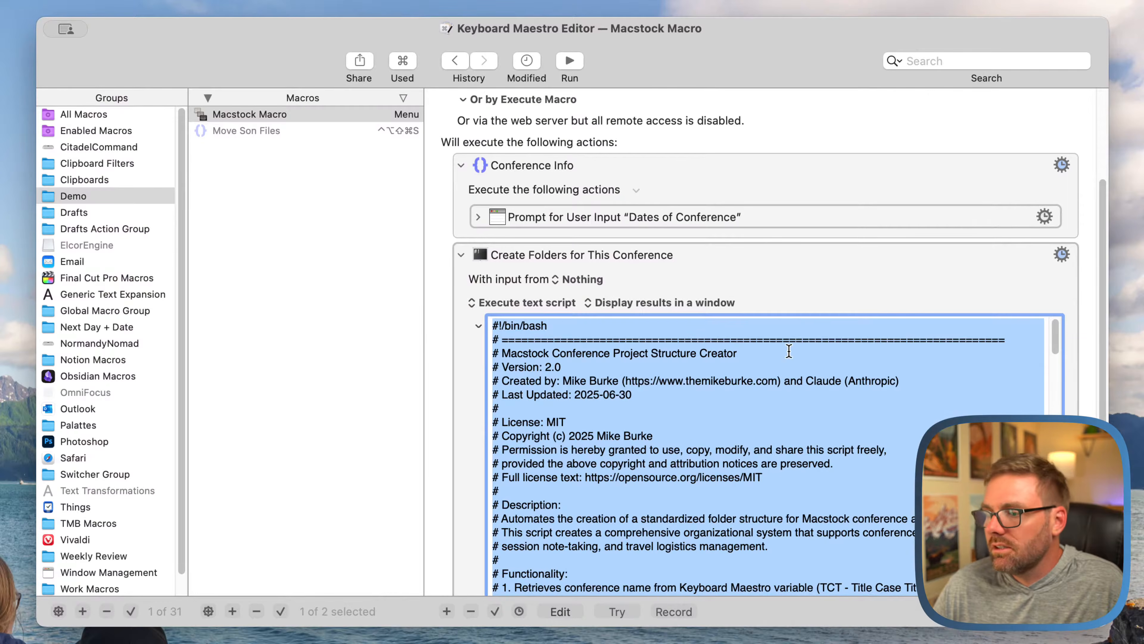
pyautogui.click(633, 386)
pyautogui.press('super+a')
pyautogui.press('super+v')
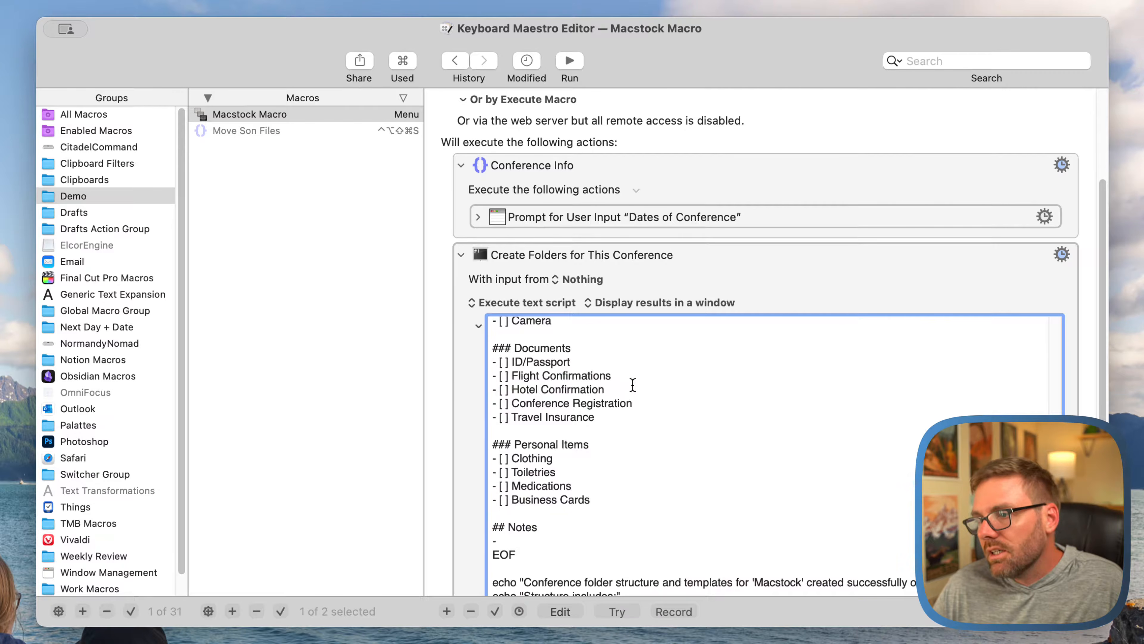
pyautogui.scroll(-2, 476, 286)
pyautogui.click(461, 203)
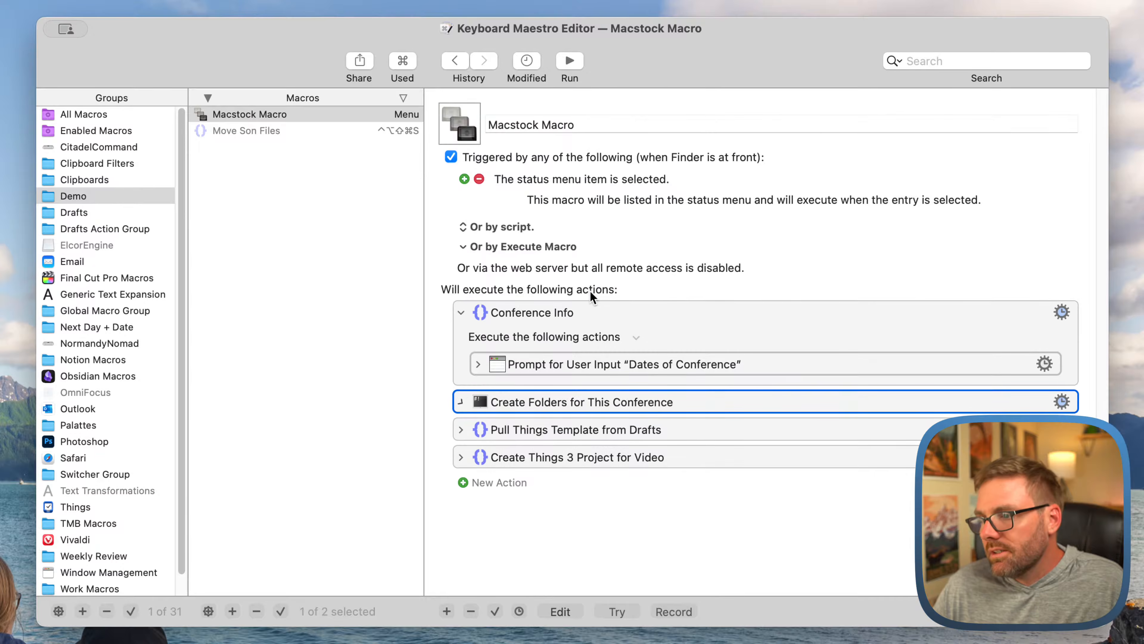
# Review the actions in the Pull Things Template from Drafts and Create Things 3 Project for Video groups
pyautogui.click(459, 429)
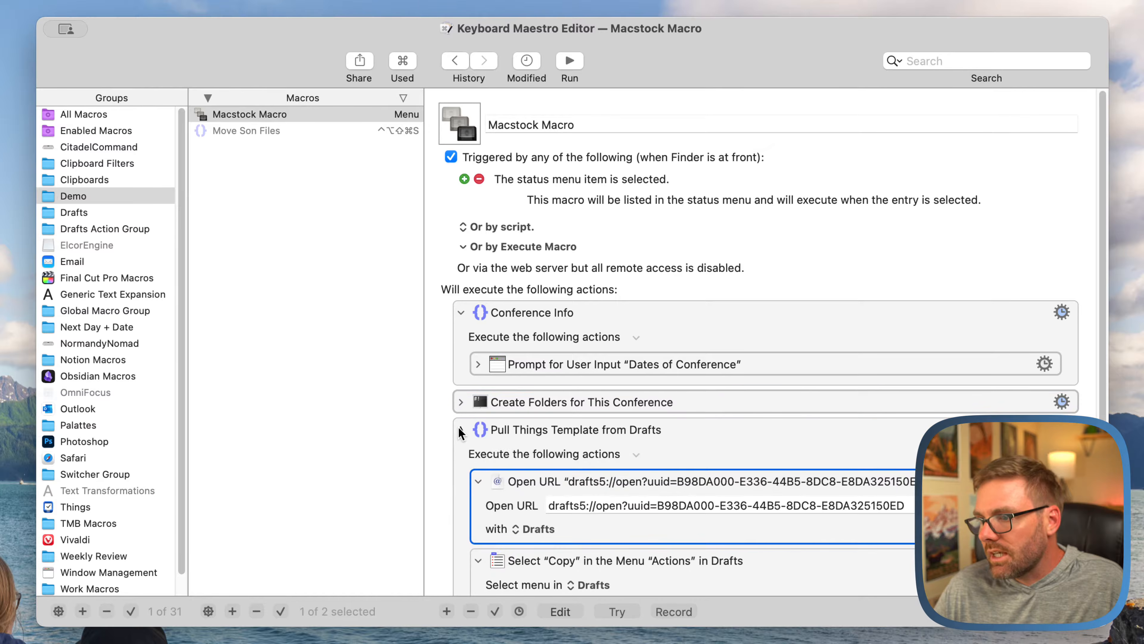
pyautogui.scroll(-3, 694, 457)
pyautogui.scroll(-3, 695, 457)
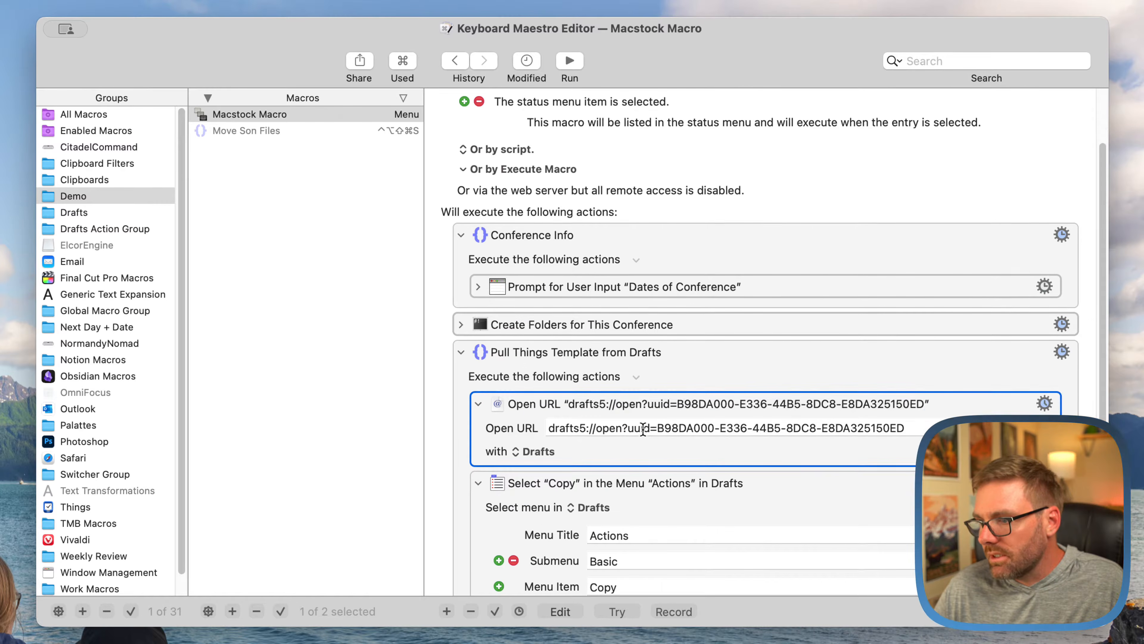
pyautogui.scroll(-3, 640, 443)
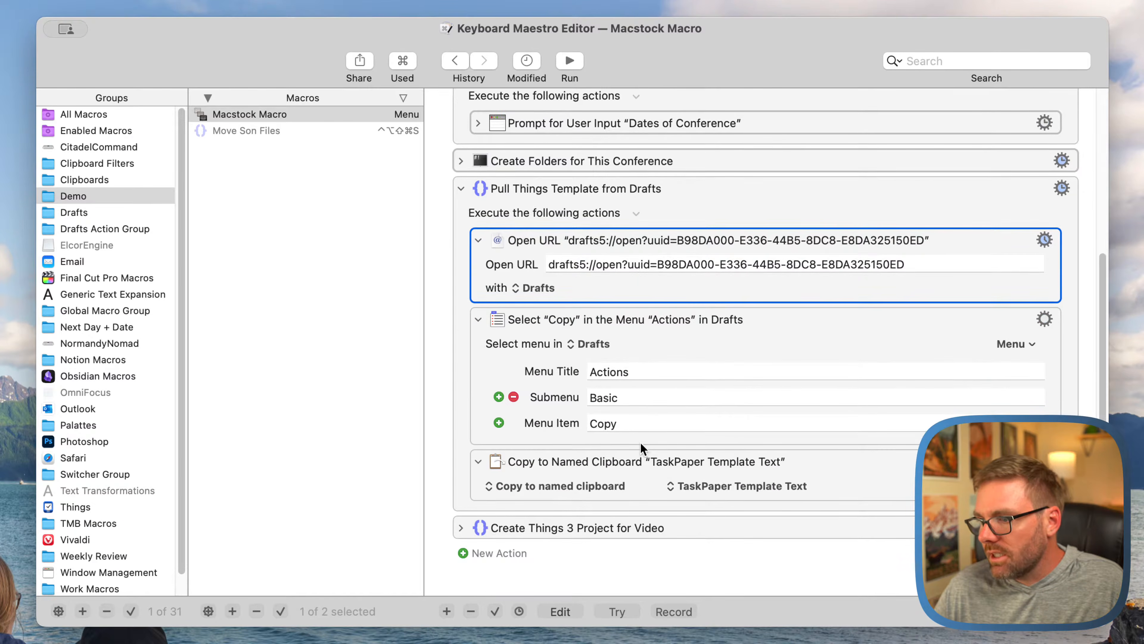
pyautogui.click(461, 527)
pyautogui.scroll(-10, 619, 507)
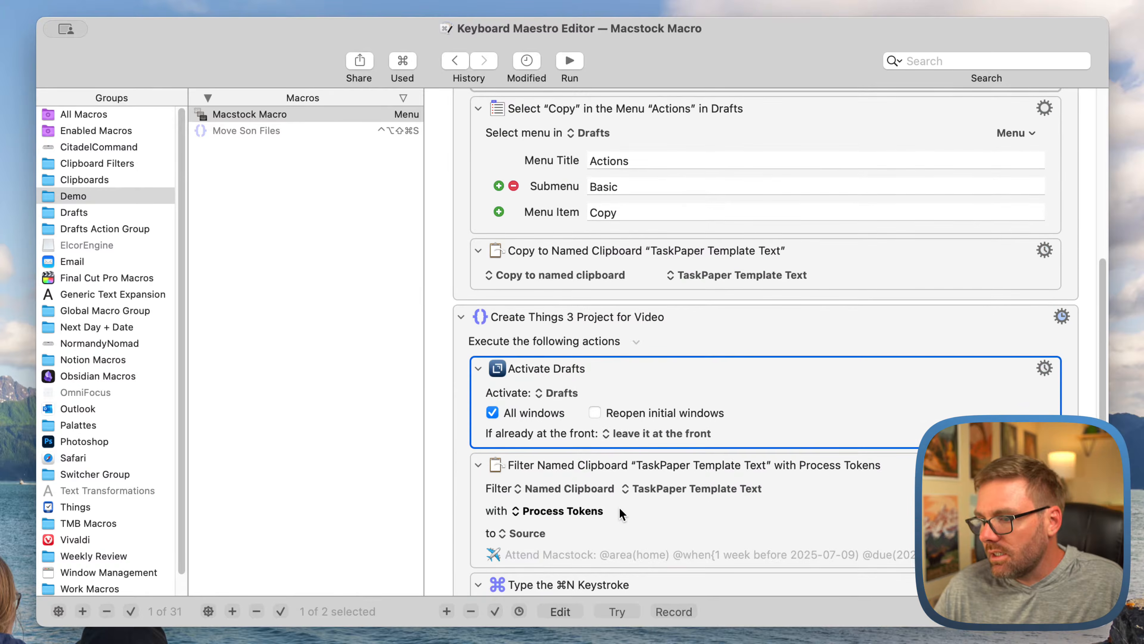
pyautogui.scroll(-5, 620, 507)
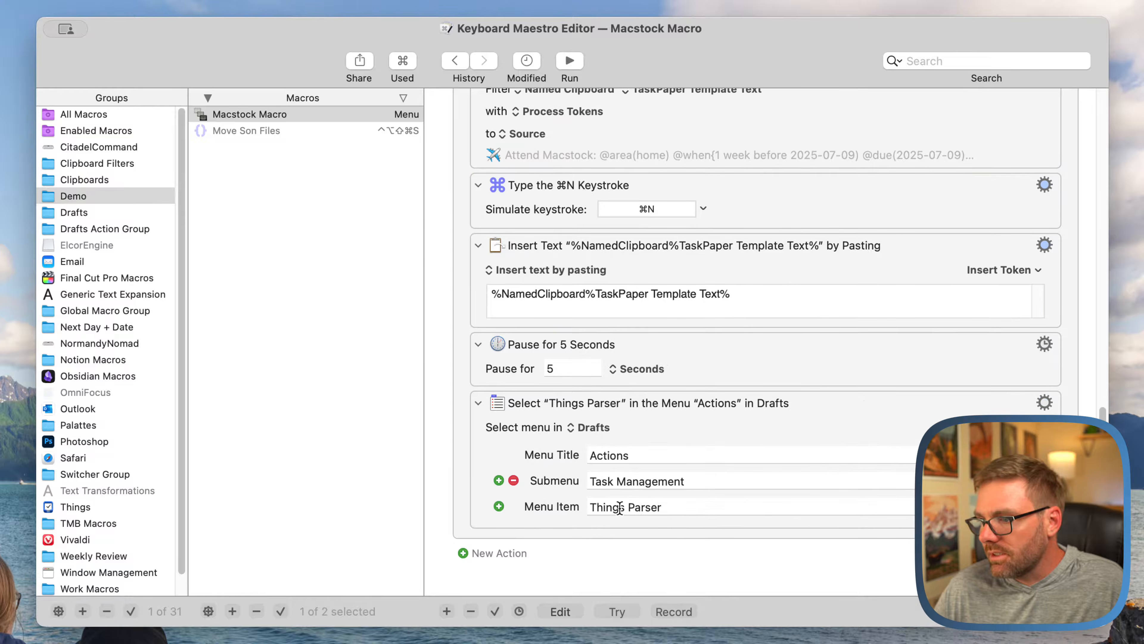
pyautogui.scroll(20, 620, 507)
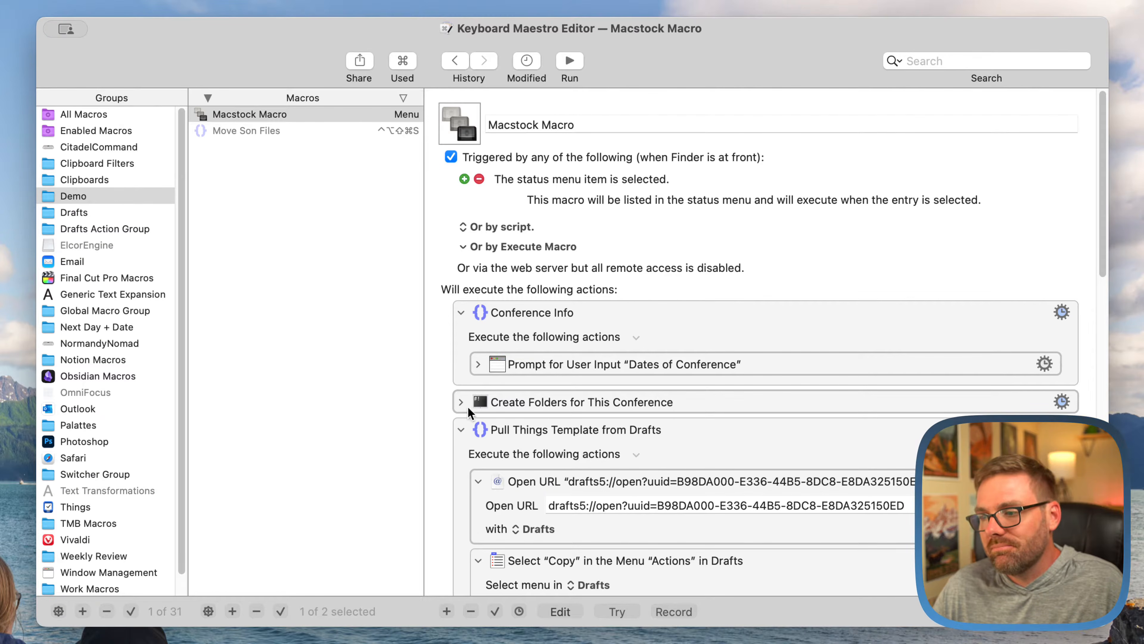
# Collapse the Conference Info, Pull Things Template from Drafts and Create Things 3 Project for Video groups and run the Macstock Macro
pyautogui.click(460, 428)
pyautogui.click(461, 312)
pyautogui.click(461, 395)
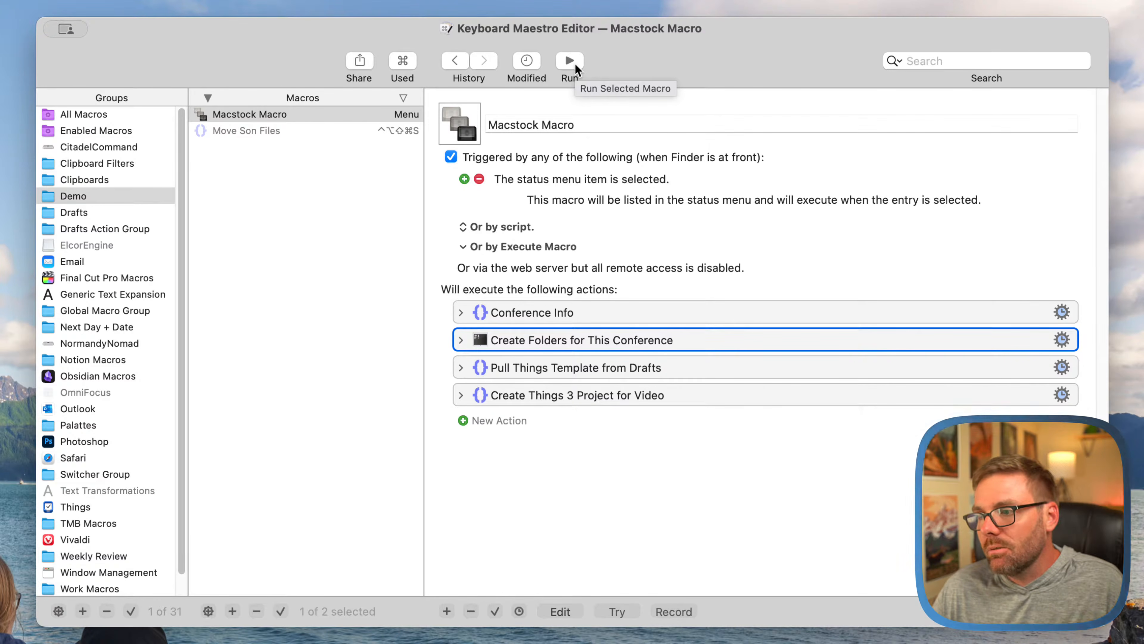
pyautogui.click(569, 61)
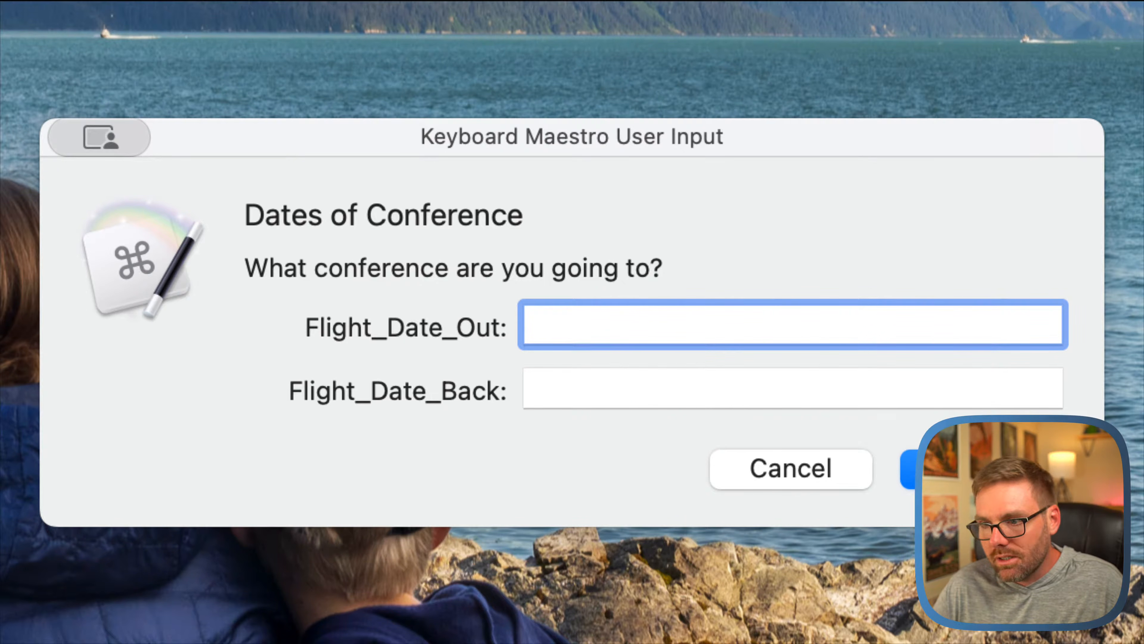
# Enter 2025-07-11 as Flight_Date_Out and 2025-07-13 as Flight_Date_Back in the Dates of Conference prompt
pyautogui.write('202')
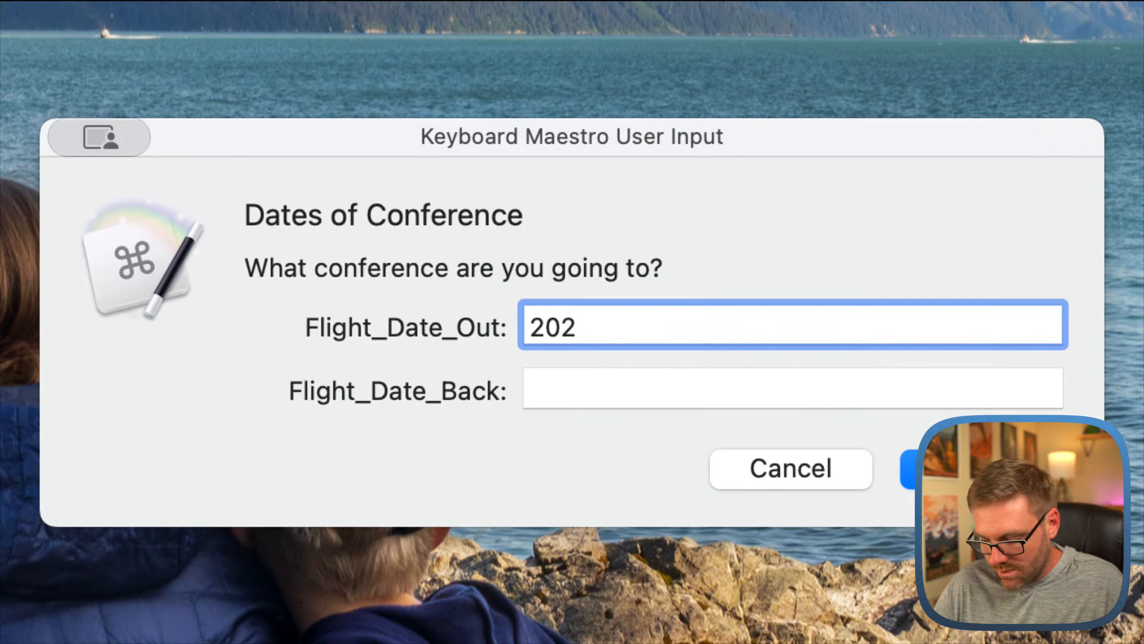
pyautogui.write('25-07-')
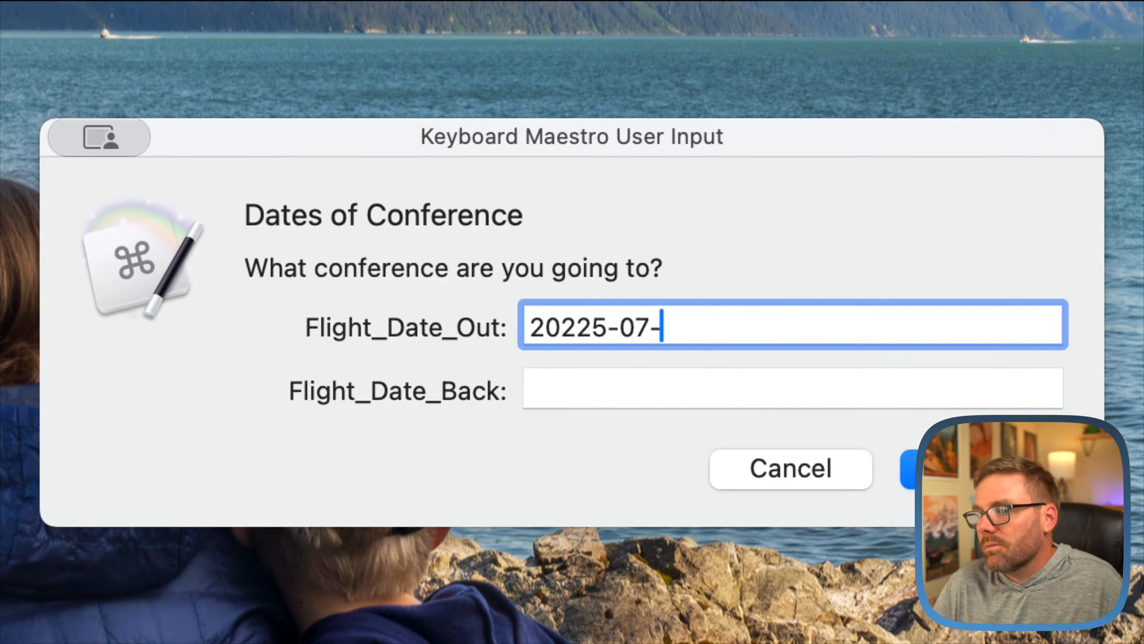
pyautogui.write('11')
pyautogui.press('Left')
pyautogui.press('Left')
pyautogui.press('Left')
pyautogui.press('Left')
pyautogui.press('Left')
pyautogui.press('Left')
pyautogui.press('Left')
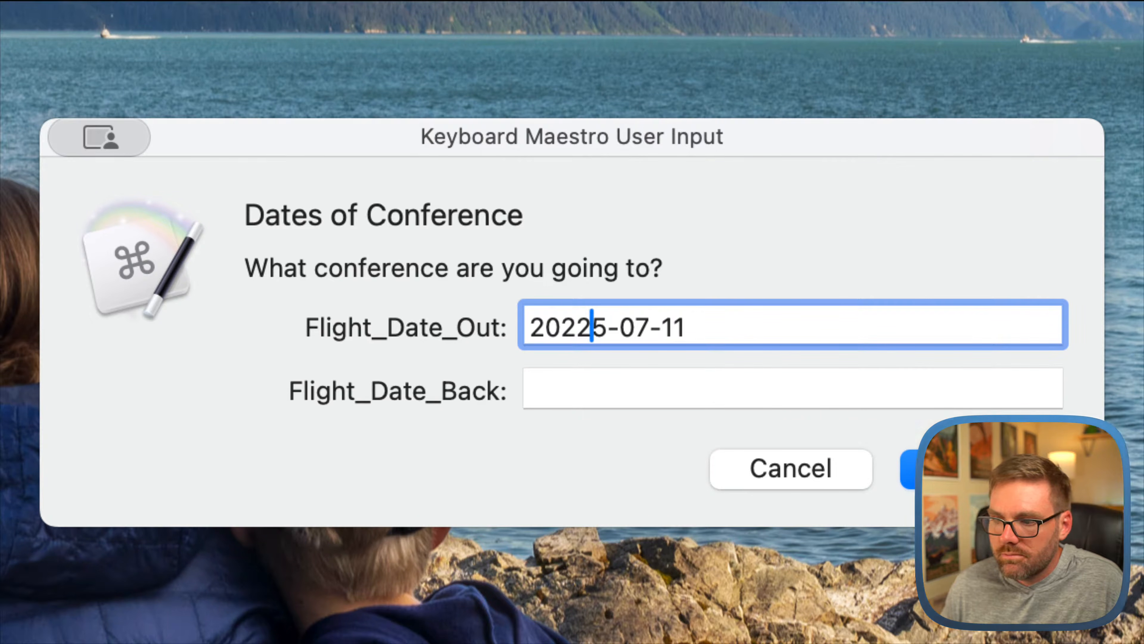
pyautogui.press('BackSpace')
pyautogui.press('Right')
pyautogui.press('Right')
pyautogui.press('Right')
pyautogui.press('Right')
pyautogui.press('Right')
pyautogui.press('Right')
pyautogui.press('Right')
pyautogui.press('Tab')
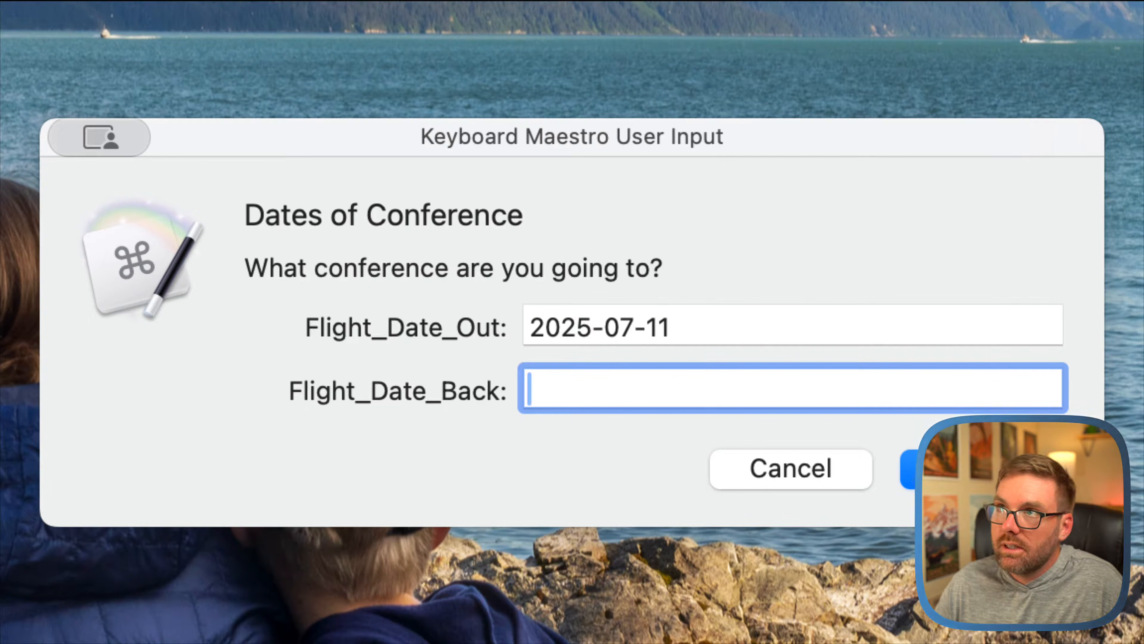
pyautogui.write('2025-07-13')
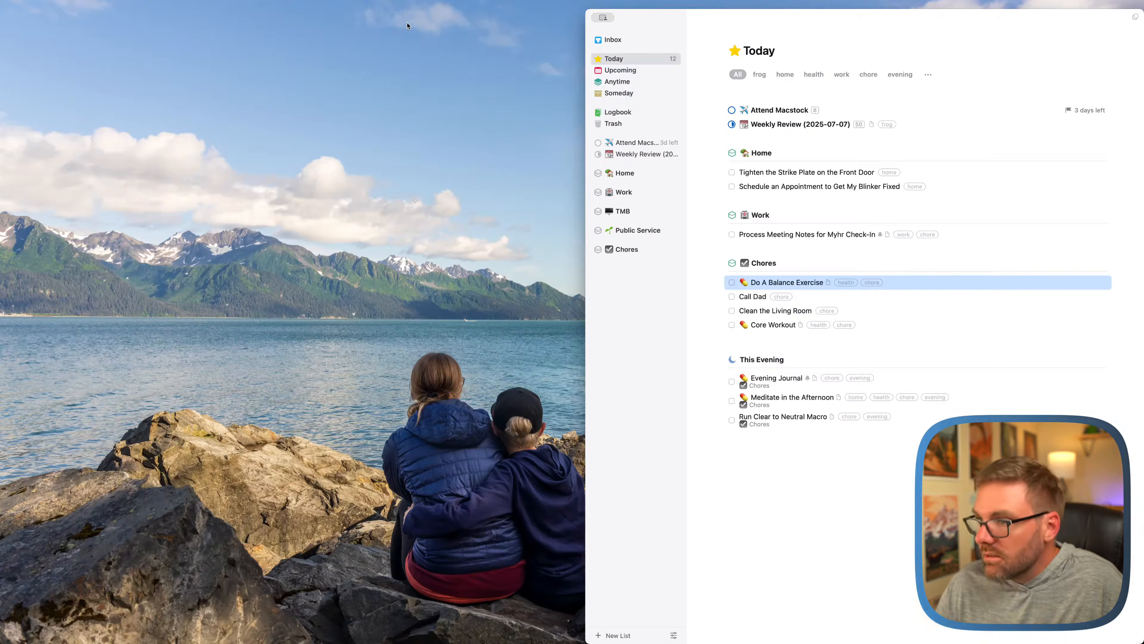
# Shrink the Things window to a quarter of the screen, move it toward the middle and open the Attend Macstock project
pyautogui.hotkey('ctrl', 'alt', 'i')
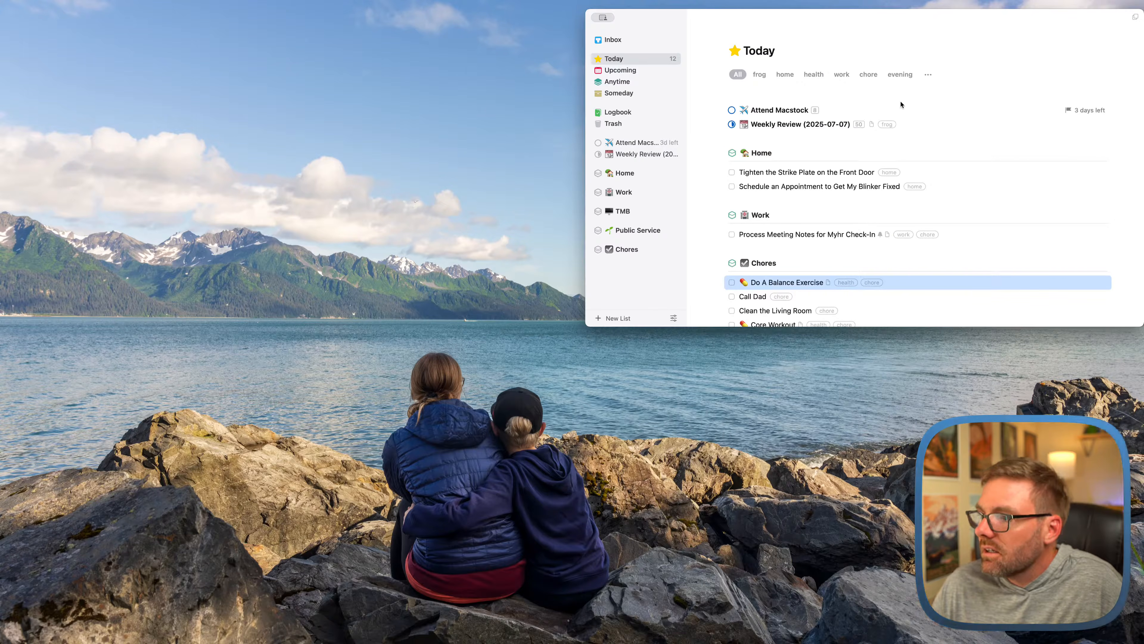
pyautogui.moveTo(816, 20); pyautogui.dragTo(403, 268)
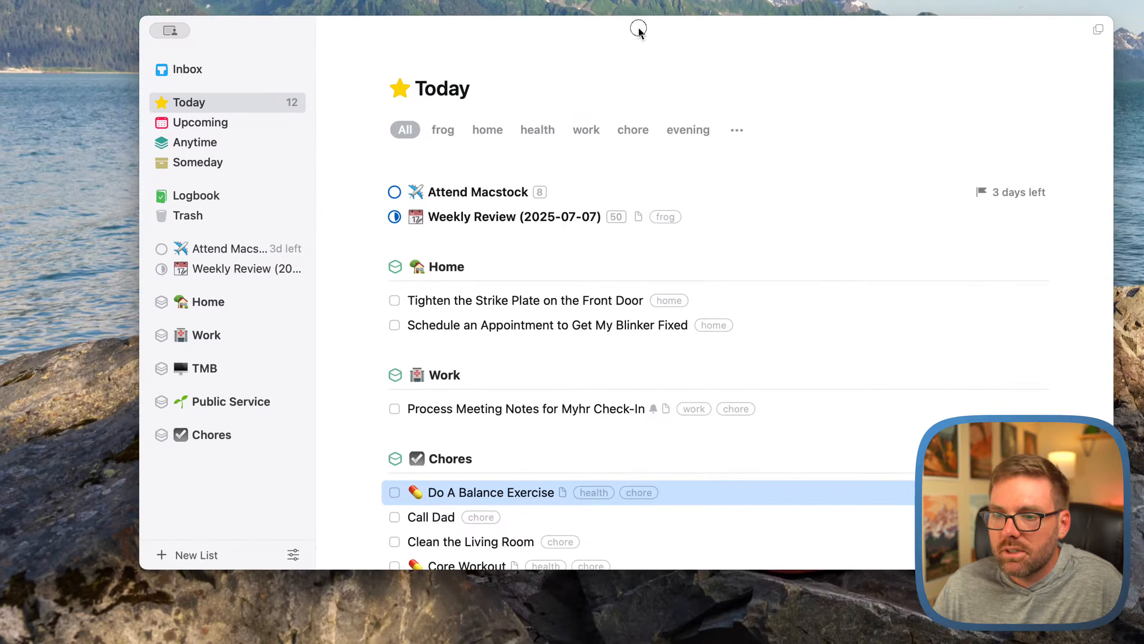
pyautogui.click(493, 190)
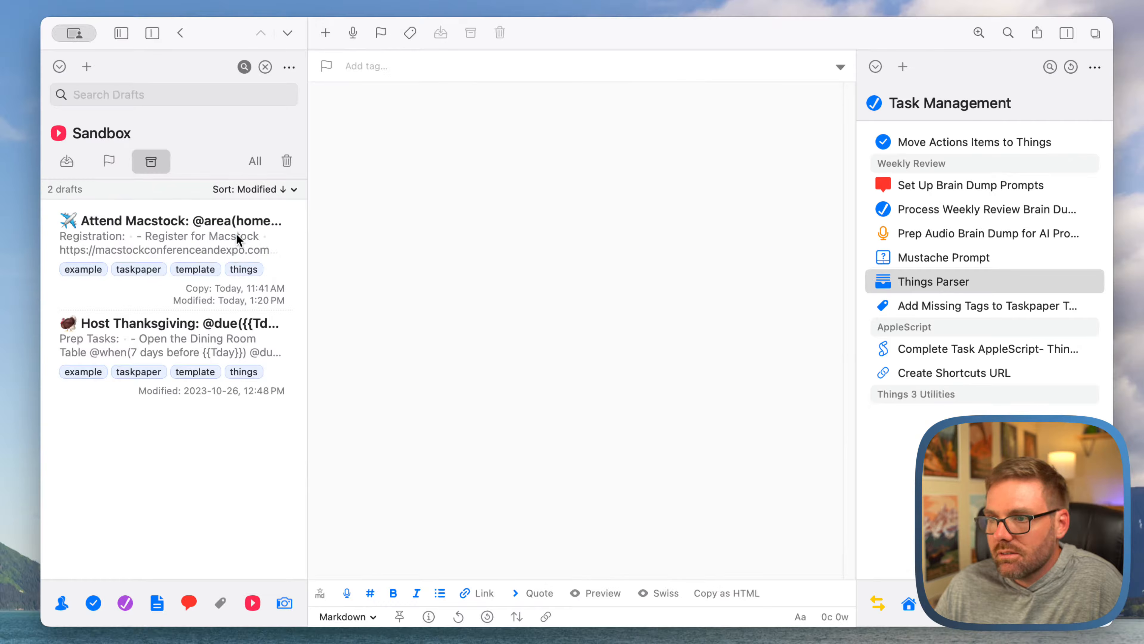
# In Drafts, open the Attend Macstock template and highlight the "1 week before %Flight_Date_Out%" start date in its title line
pyautogui.click(237, 239)
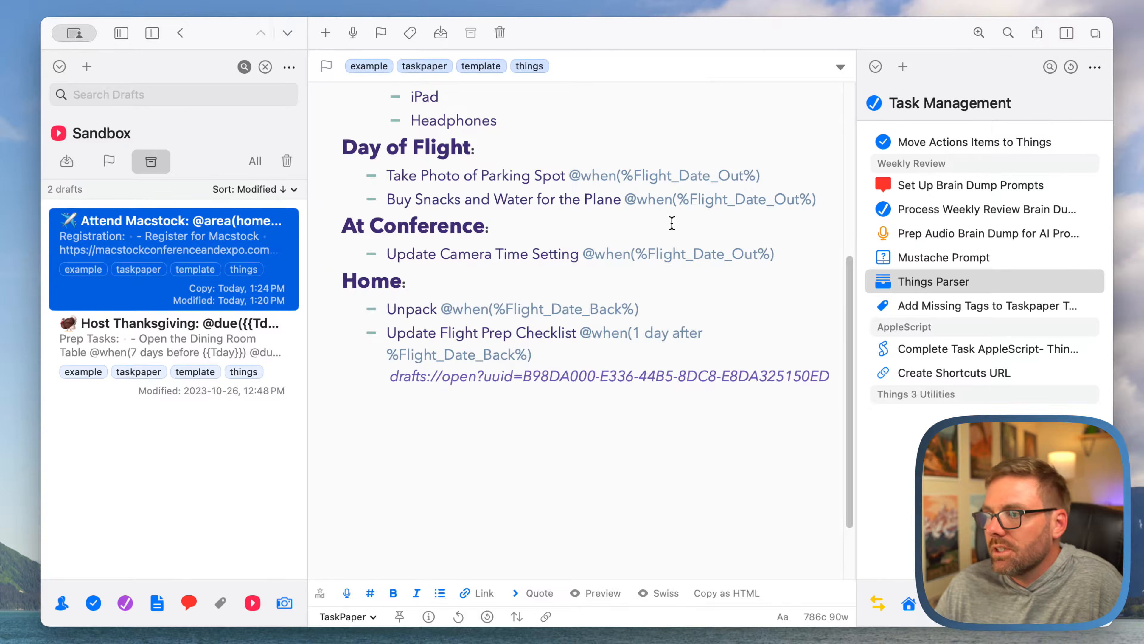
pyautogui.scroll(5, 672, 223)
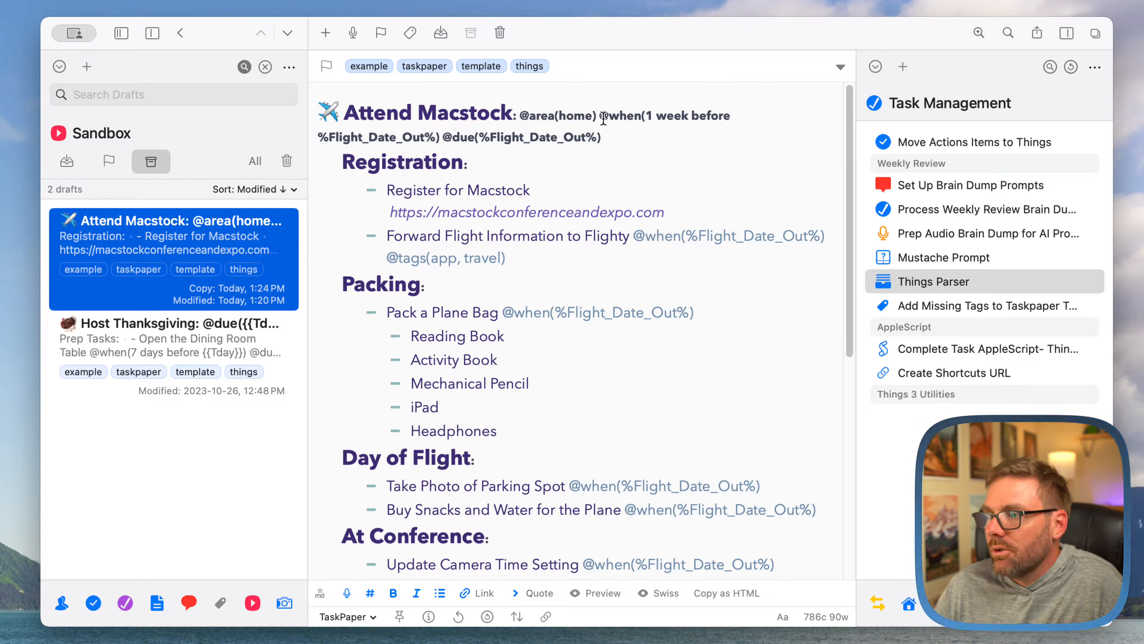
pyautogui.moveTo(646, 114); pyautogui.dragTo(435, 137)
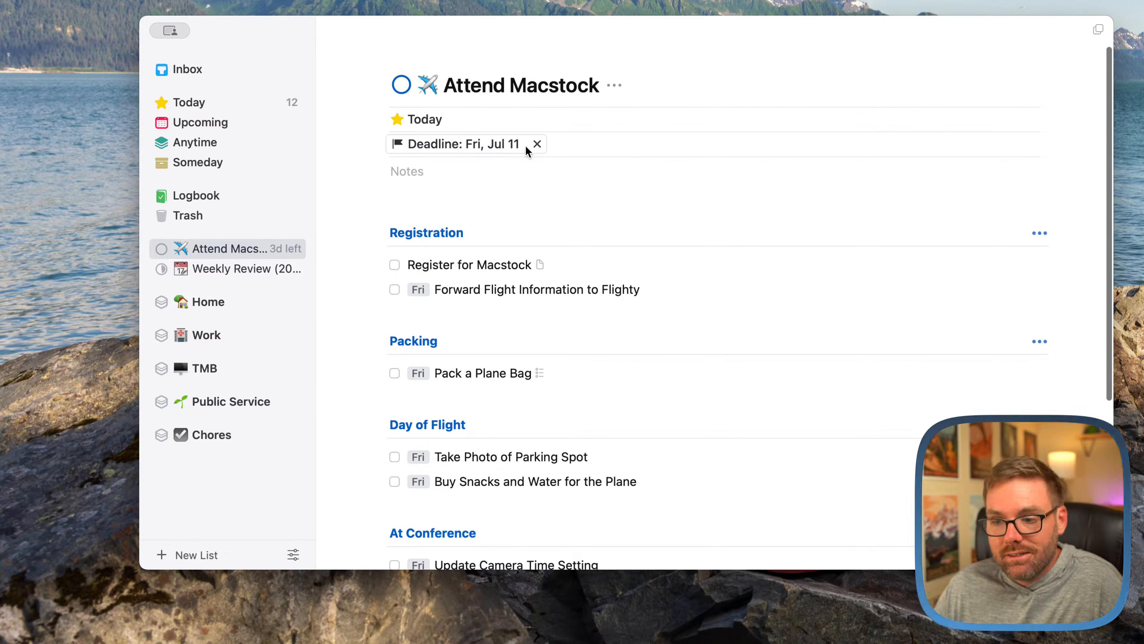
# In Things, check the Register for Macstock task's link and review the dated tasks in the project's sections
pyautogui.doubleClick(488, 265)
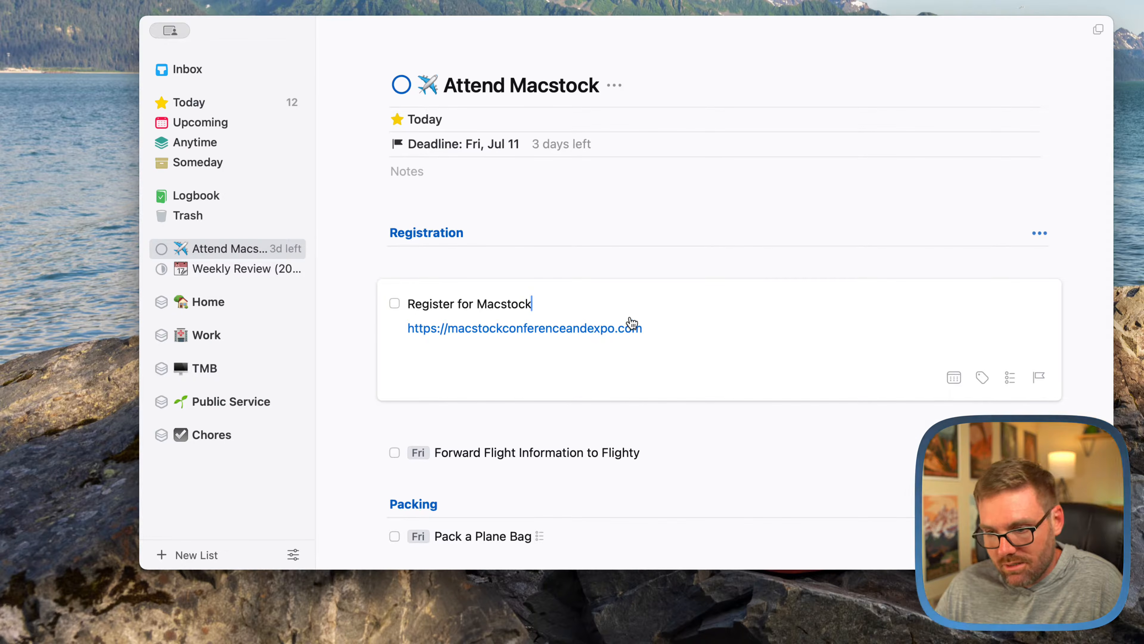
pyautogui.scroll(-3, 652, 268)
pyautogui.click(581, 346)
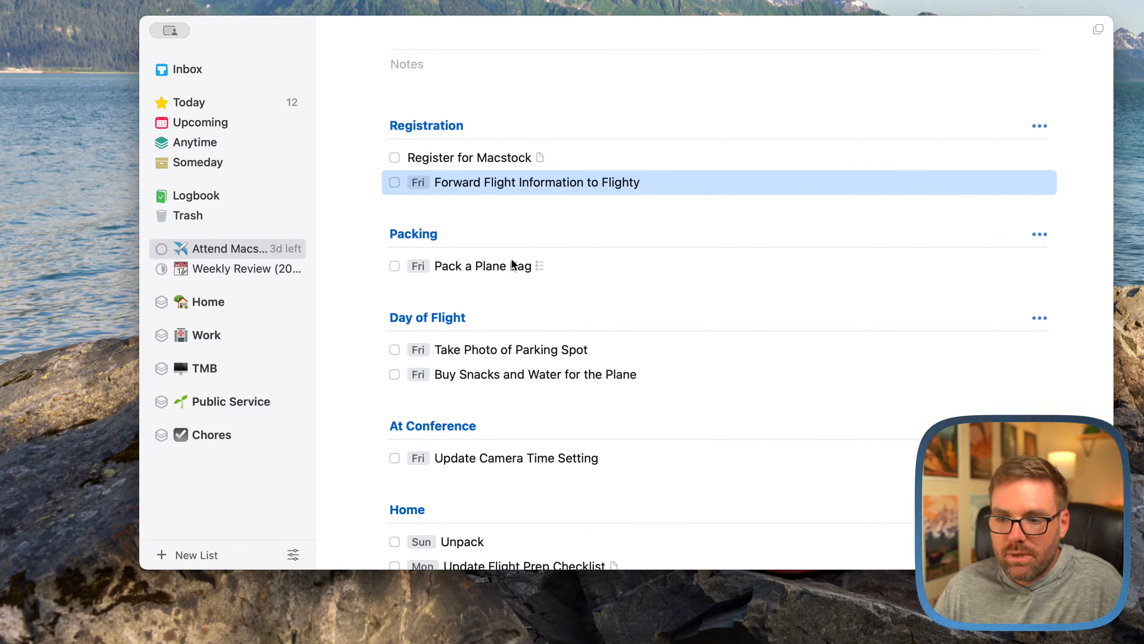
pyautogui.scroll(-5, 484, 357)
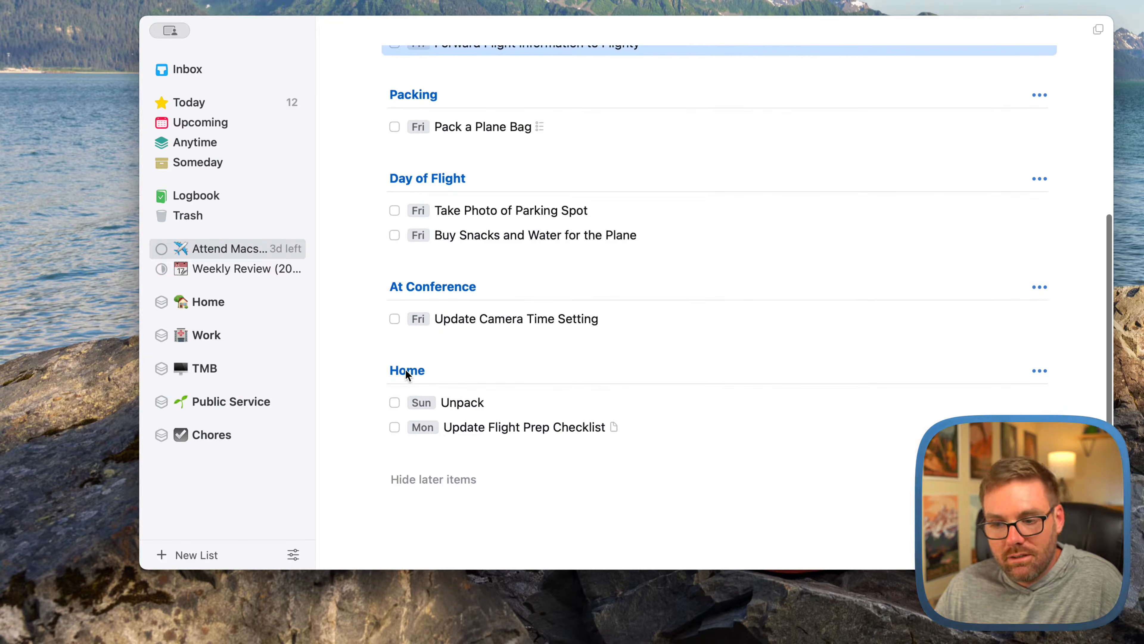
# Inspect the scheduled date of the Unpack task and the date and Drafts link of the Update Flight Prep Checklist task
pyautogui.click(458, 402)
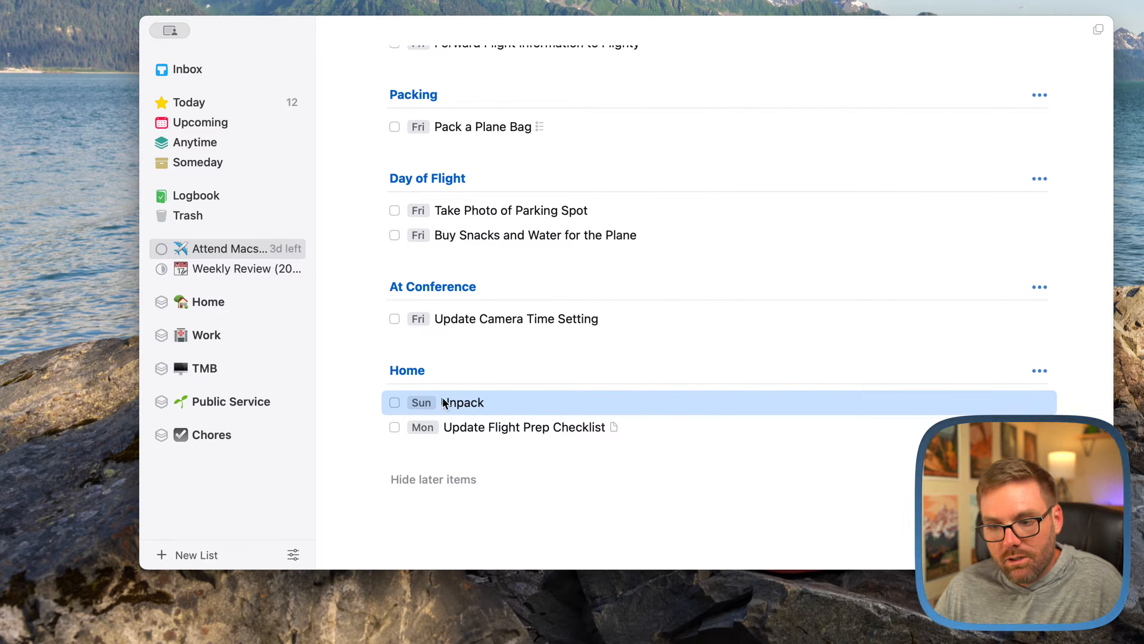
pyautogui.doubleClick(466, 401)
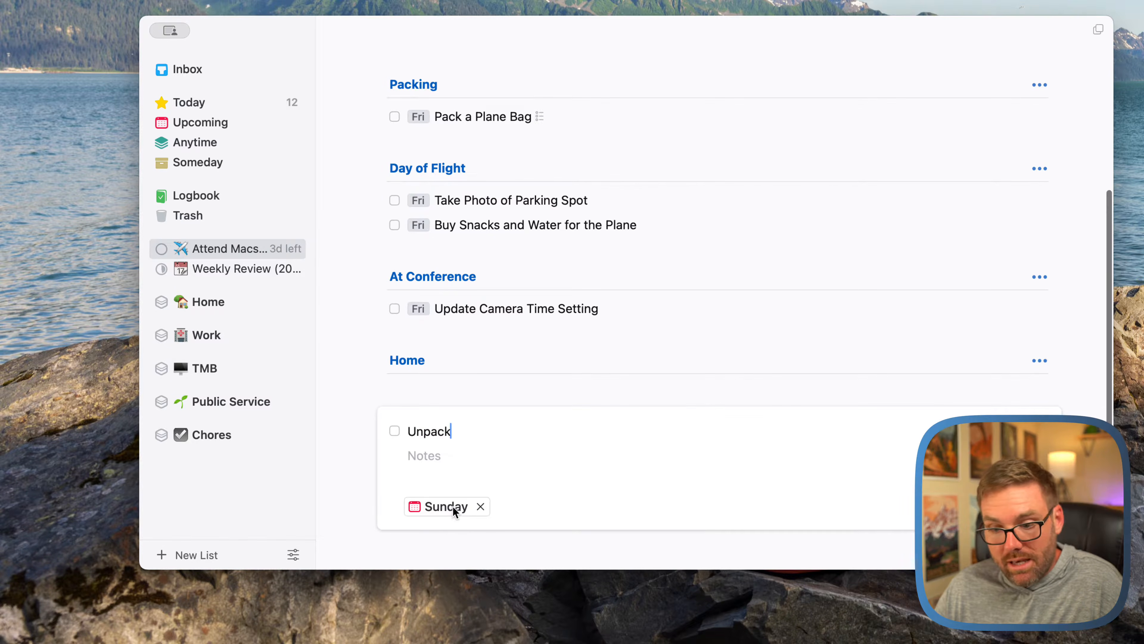
pyautogui.click(564, 403)
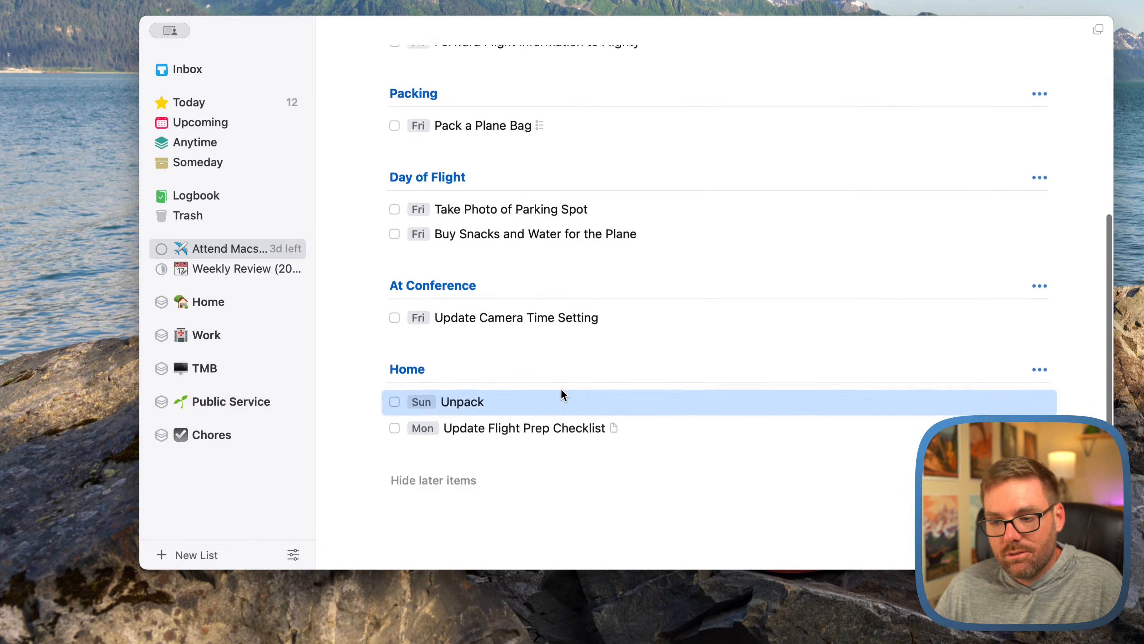
pyautogui.doubleClick(540, 426)
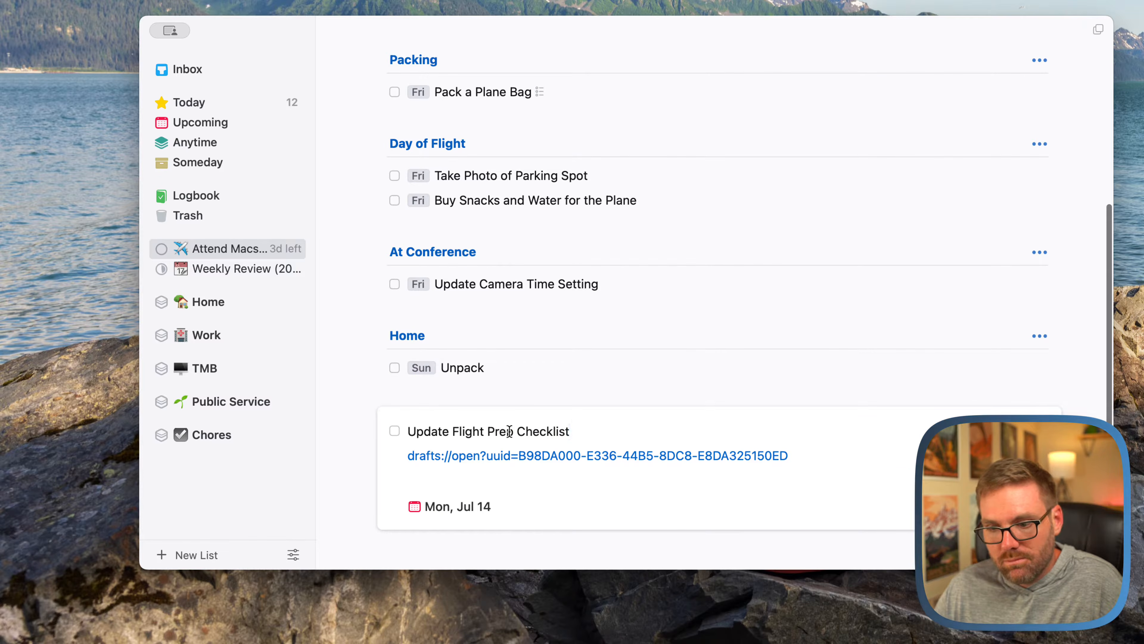
pyautogui.click(504, 456)
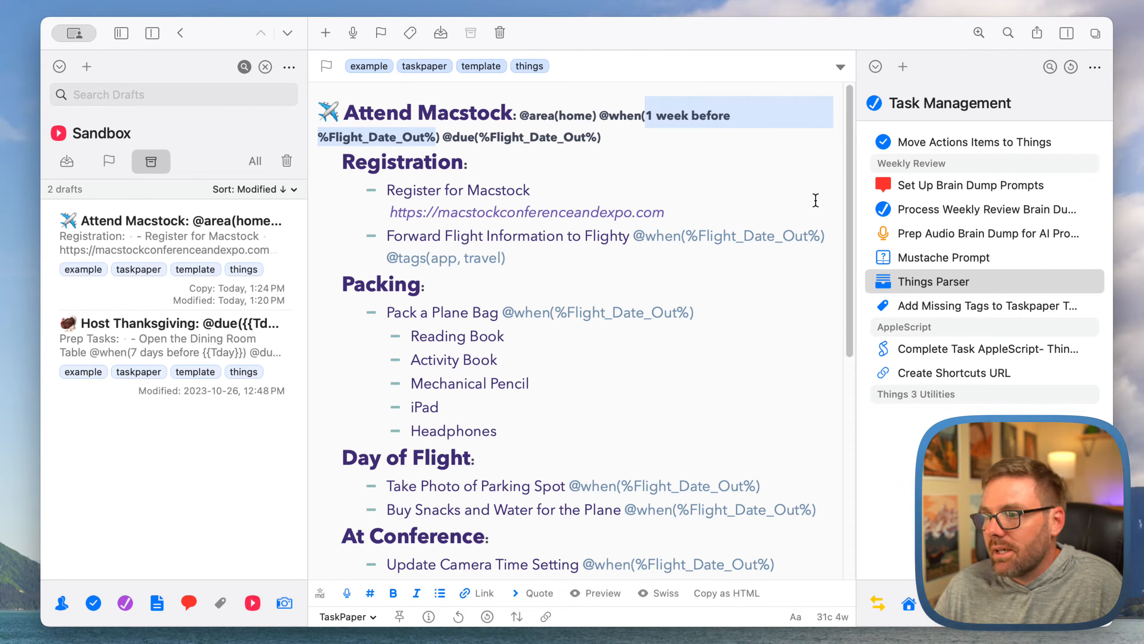
pyautogui.click(626, 266)
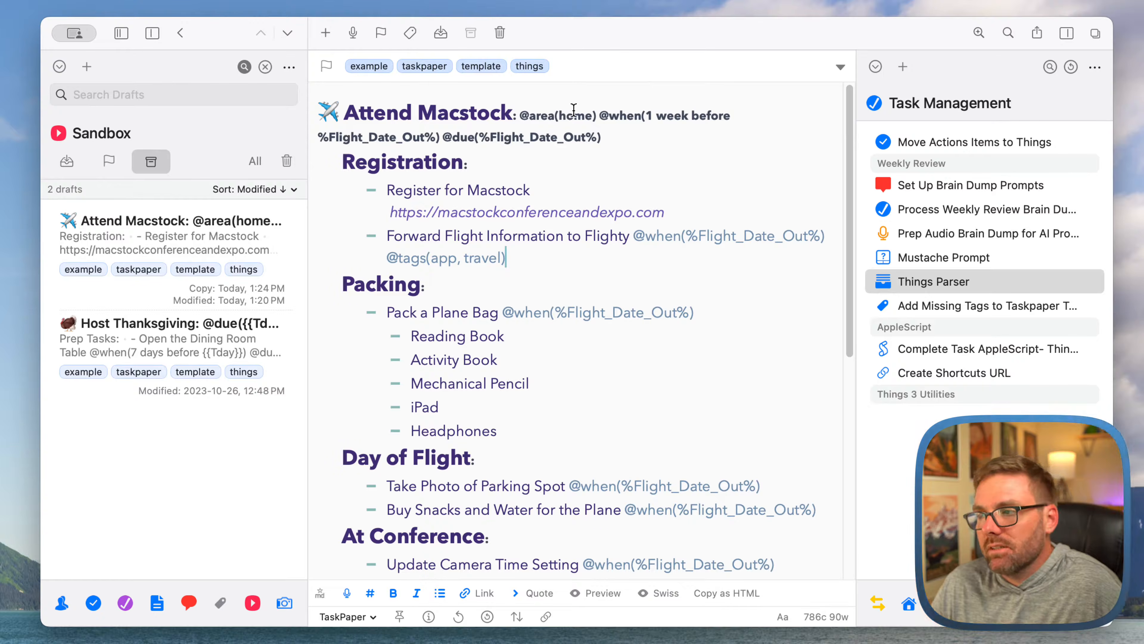
pyautogui.moveTo(521, 116); pyautogui.dragTo(598, 116)
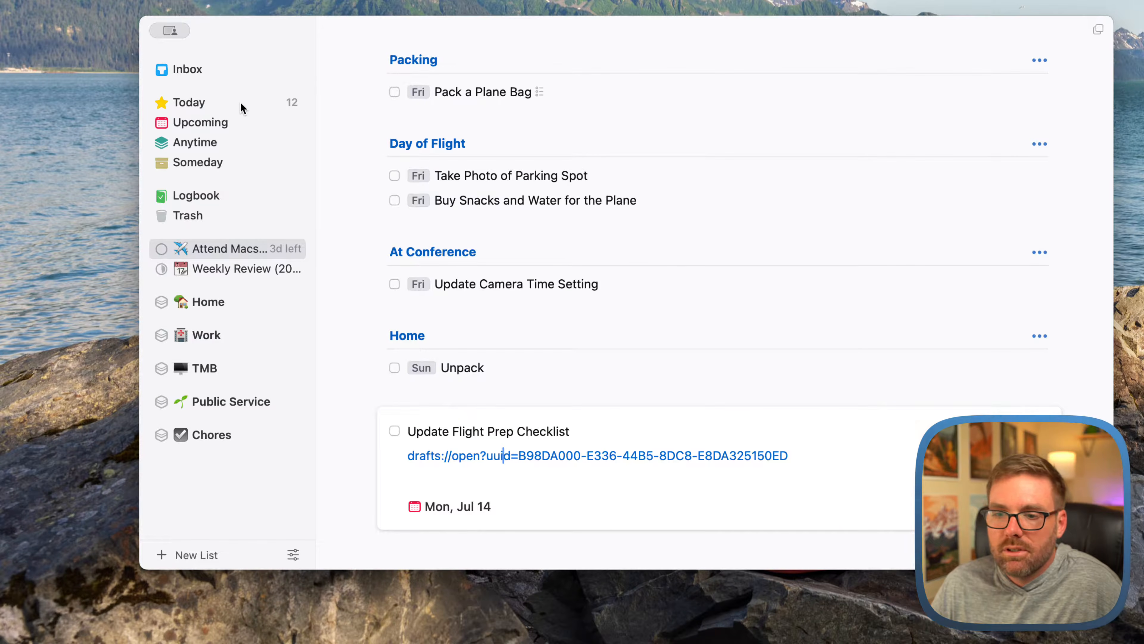
pyautogui.click(242, 106)
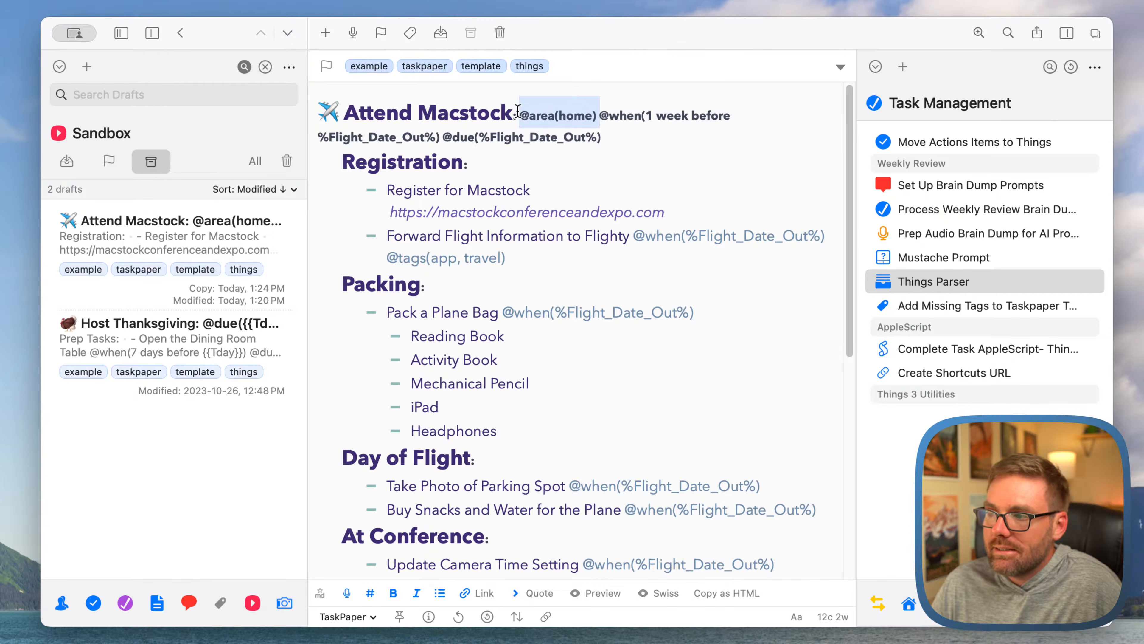
pyautogui.click(521, 112)
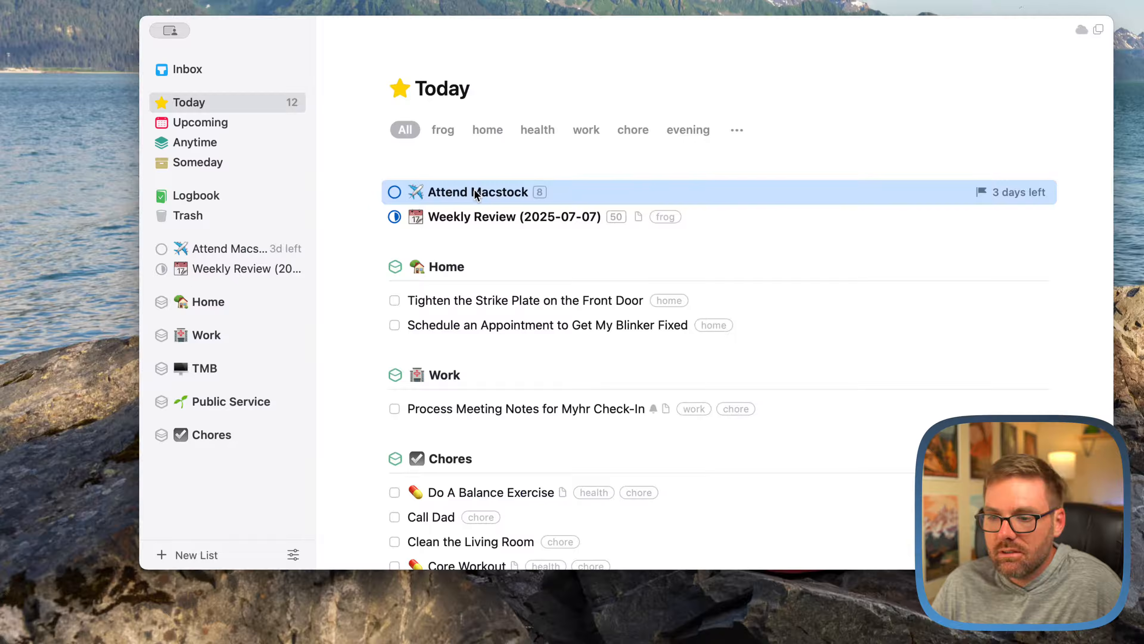
# In Things, reopen the Attend Macstock project and examine the details of the Forward Flight Information to Flighty task
pyautogui.doubleClick(473, 189)
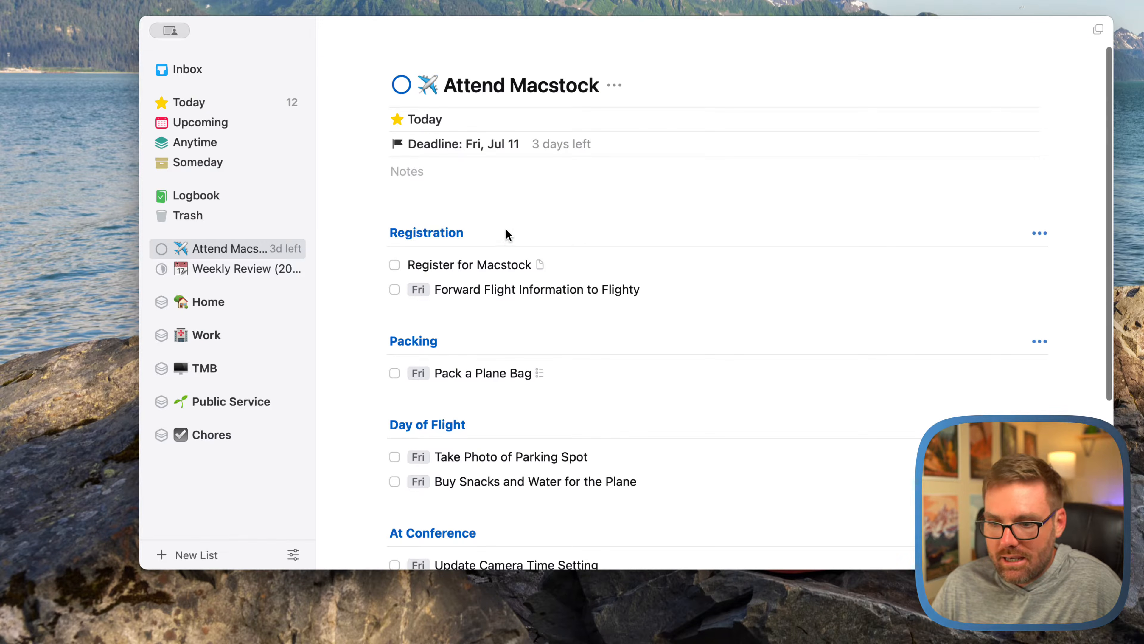
pyautogui.doubleClick(505, 289)
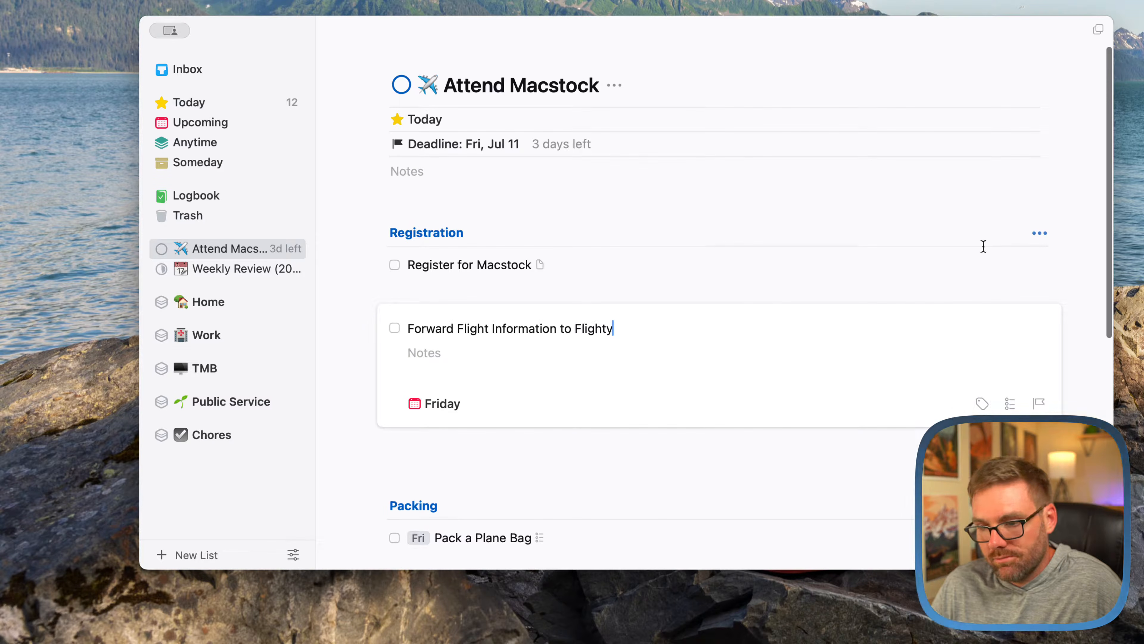
pyautogui.scroll(-5, 644, 263)
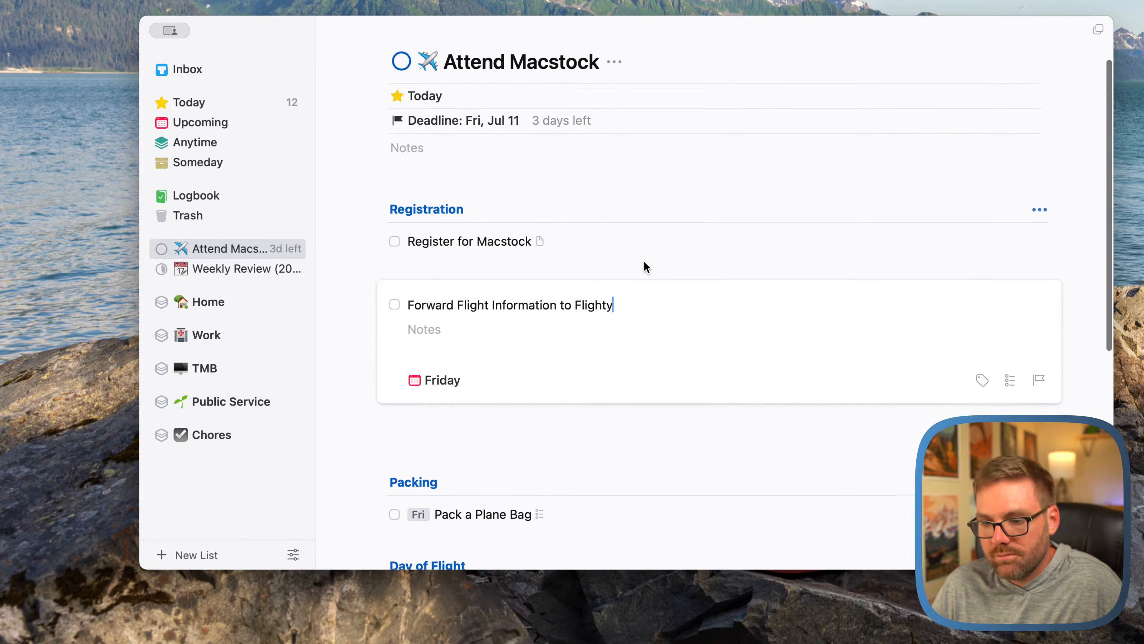
pyautogui.scroll(5, 644, 266)
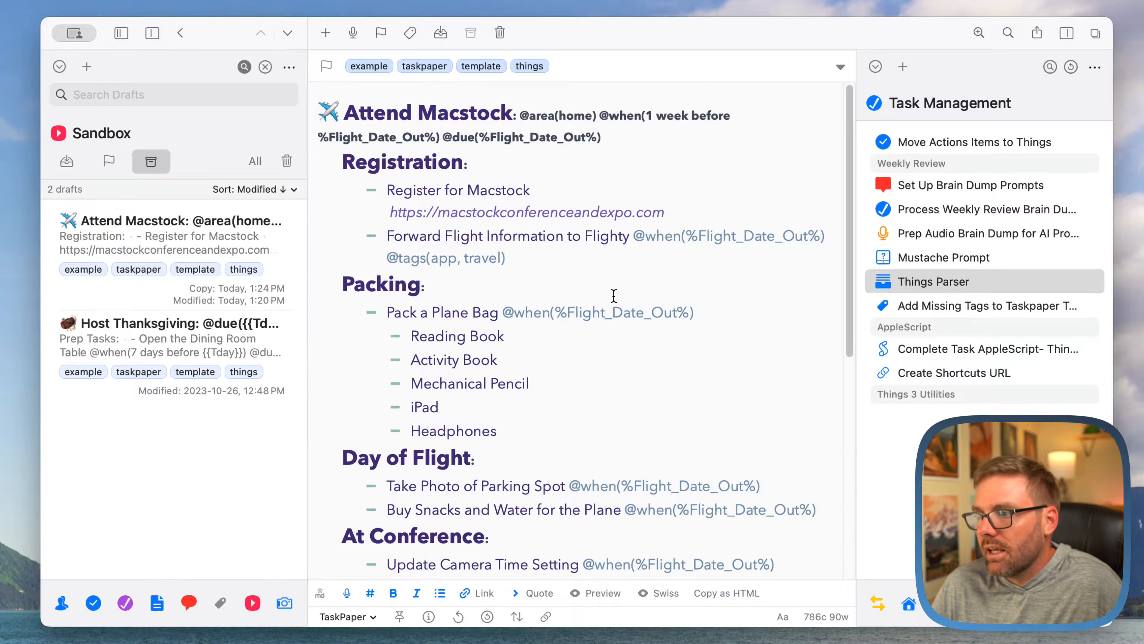
pyautogui.doubleClick(431, 260)
pyautogui.click(432, 259)
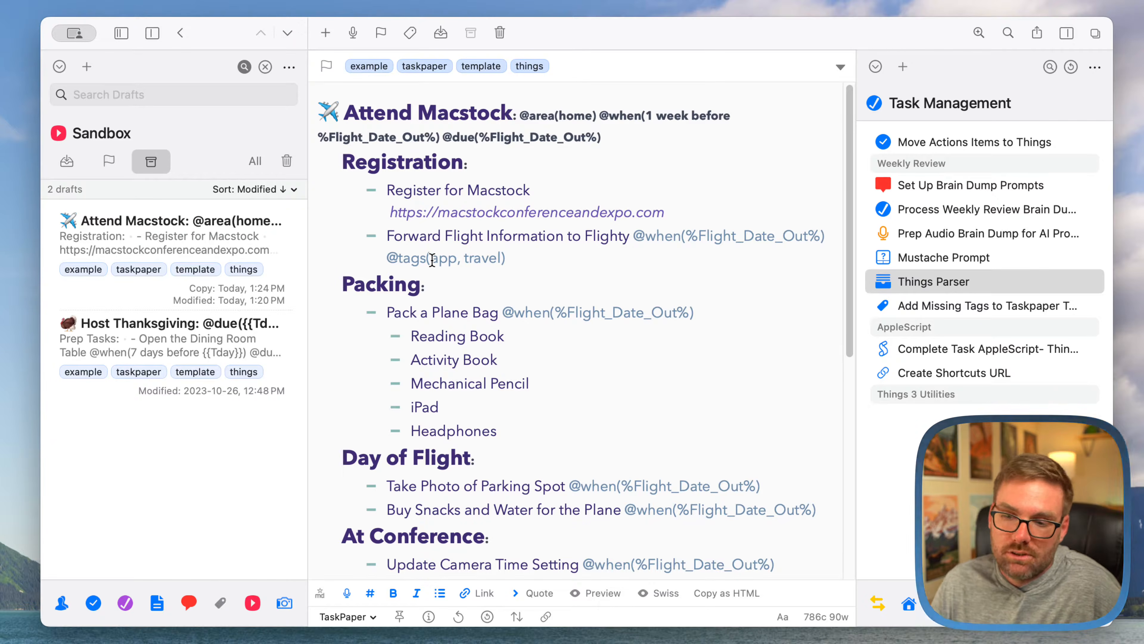
pyautogui.click(431, 257)
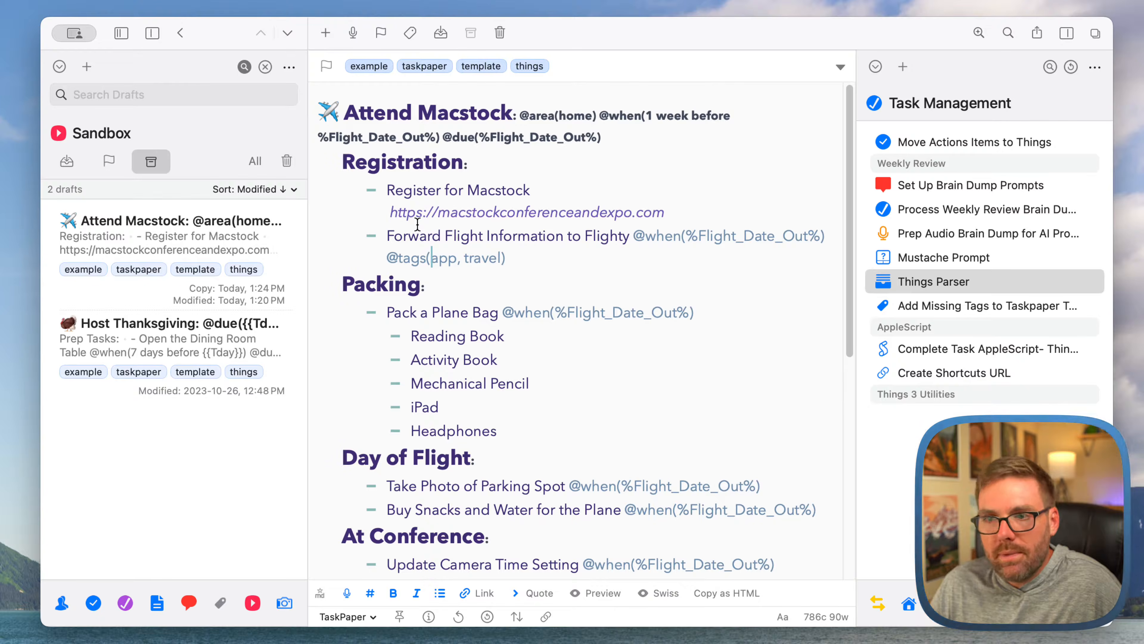
# Below the template's title line, add an indented note: "This will not create area or tags in Things that do not already exisit."
pyautogui.click(619, 138)
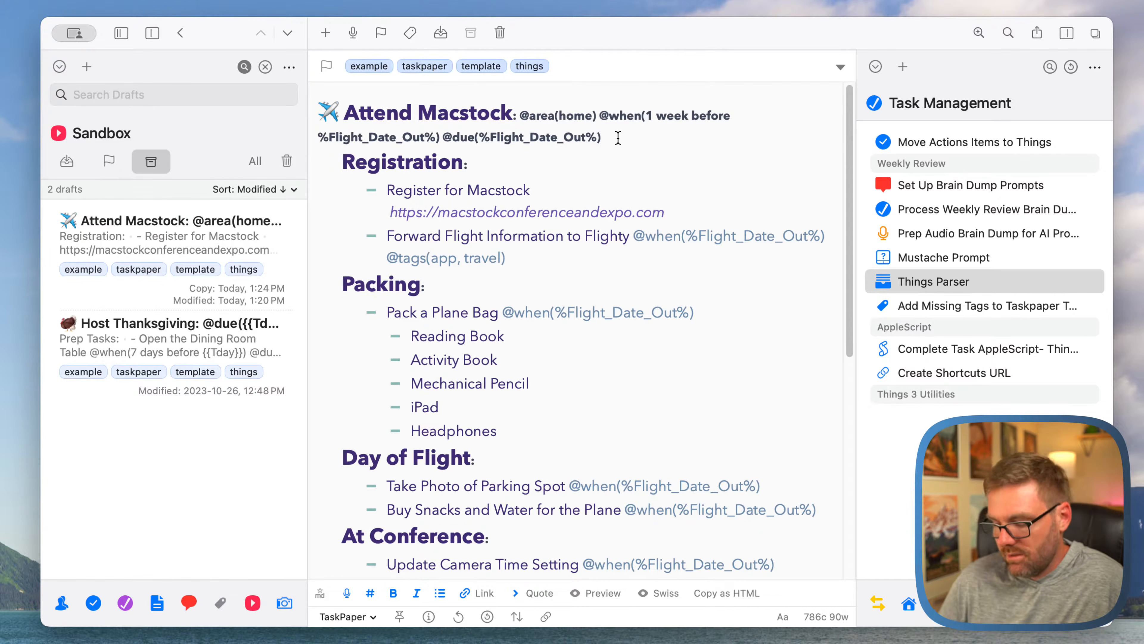
pyautogui.press('Return')
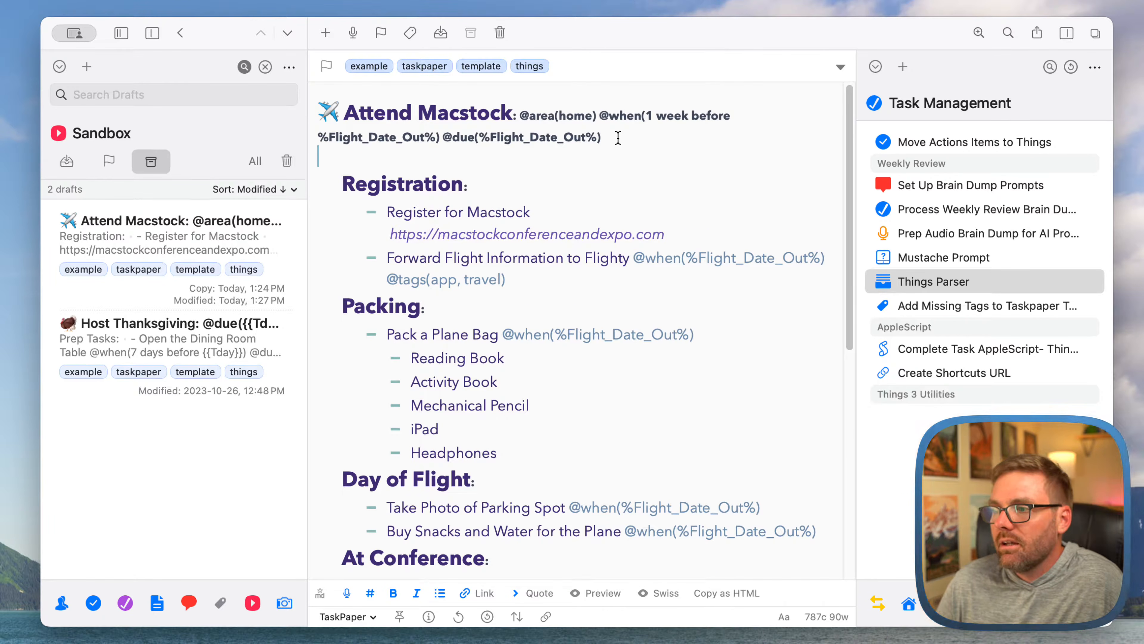
pyautogui.write('Th')
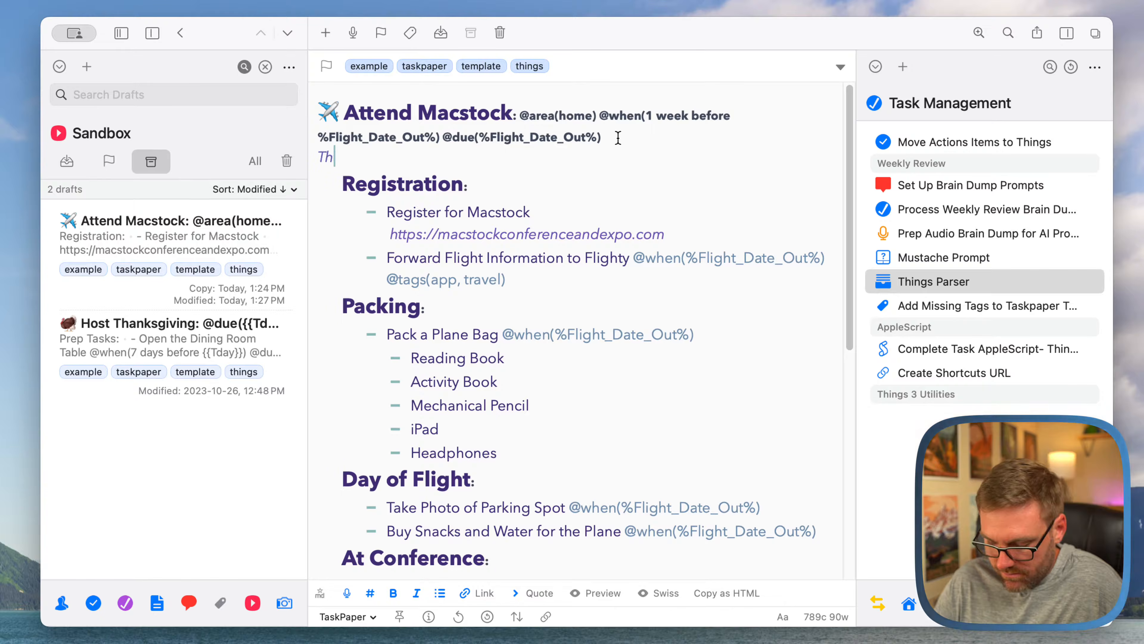
pyautogui.write('is will not c')
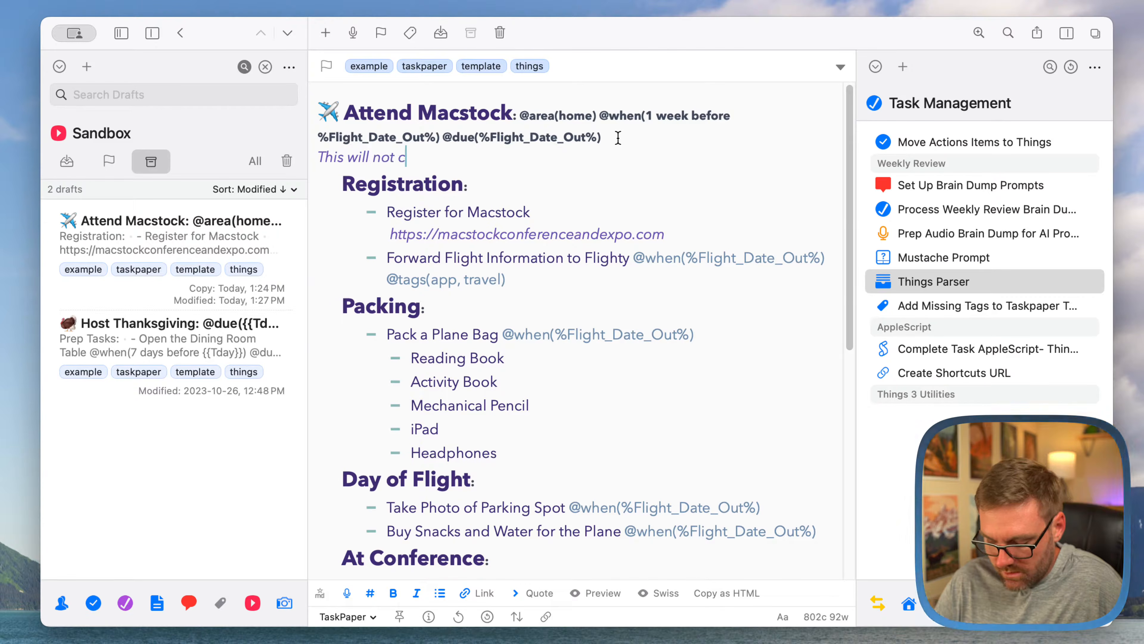
pyautogui.write('reate are')
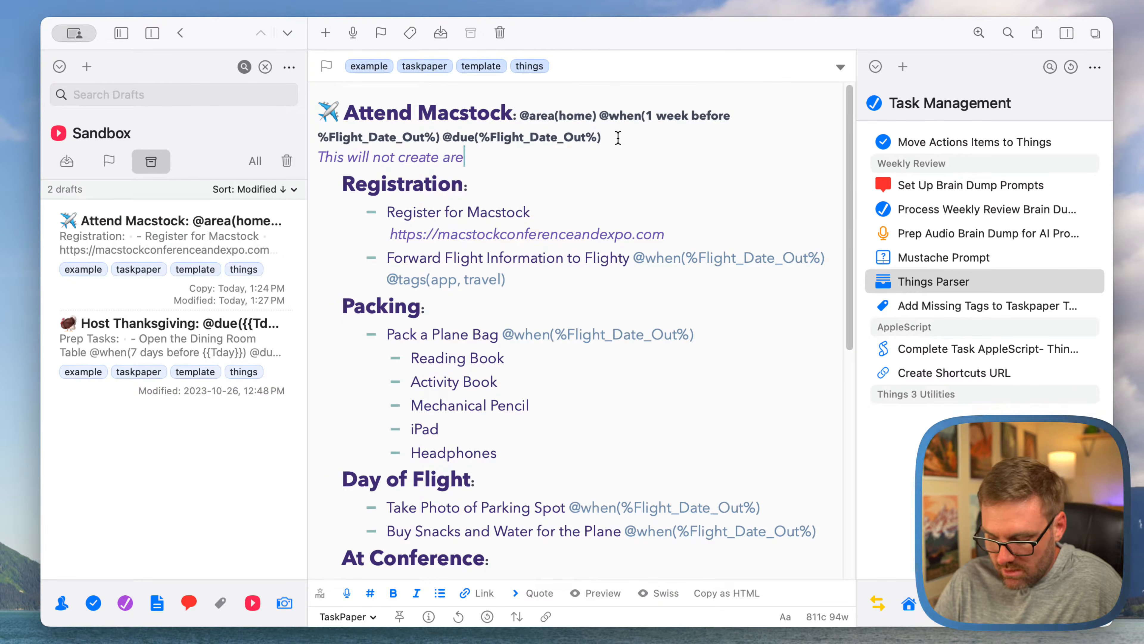
pyautogui.write('a or tags ')
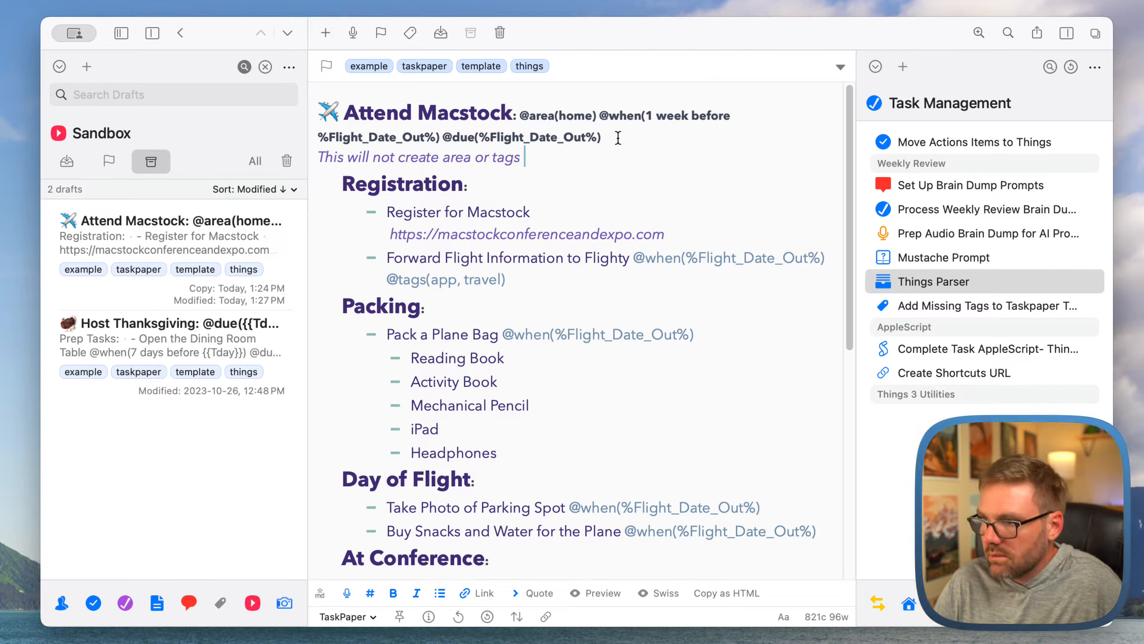
pyautogui.write('in Things ')
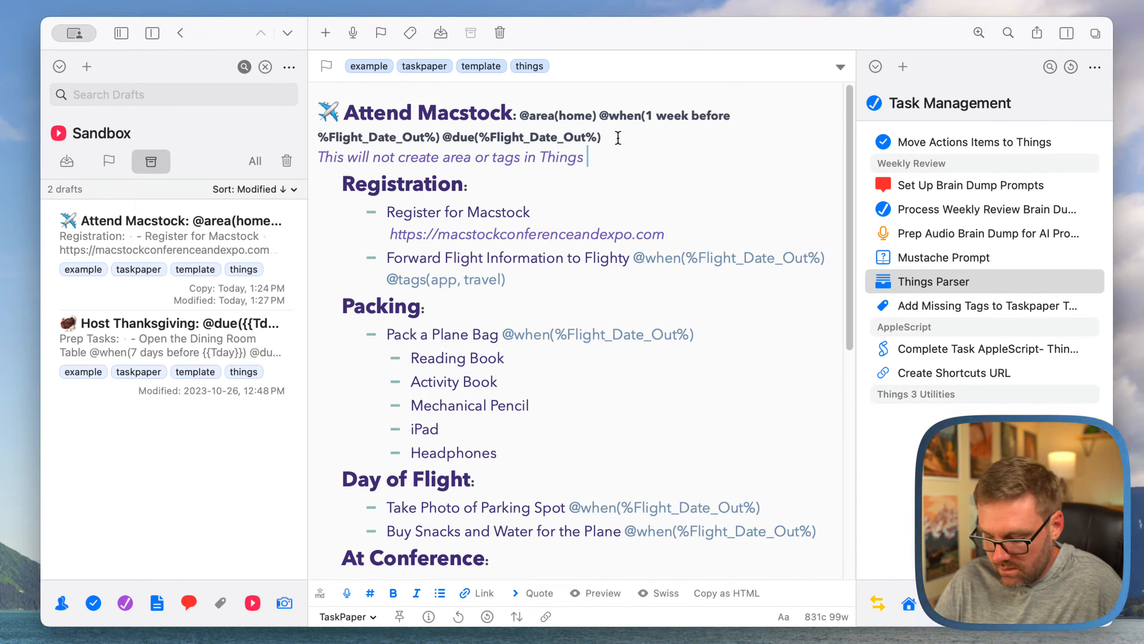
pyautogui.write('that do')
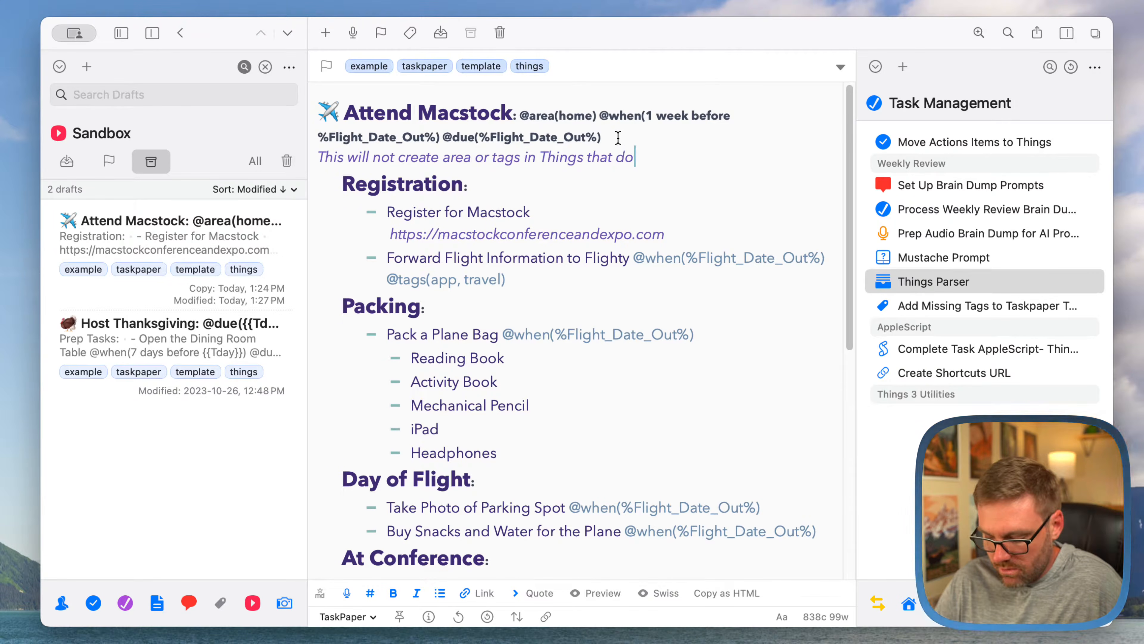
pyautogui.write(' not al')
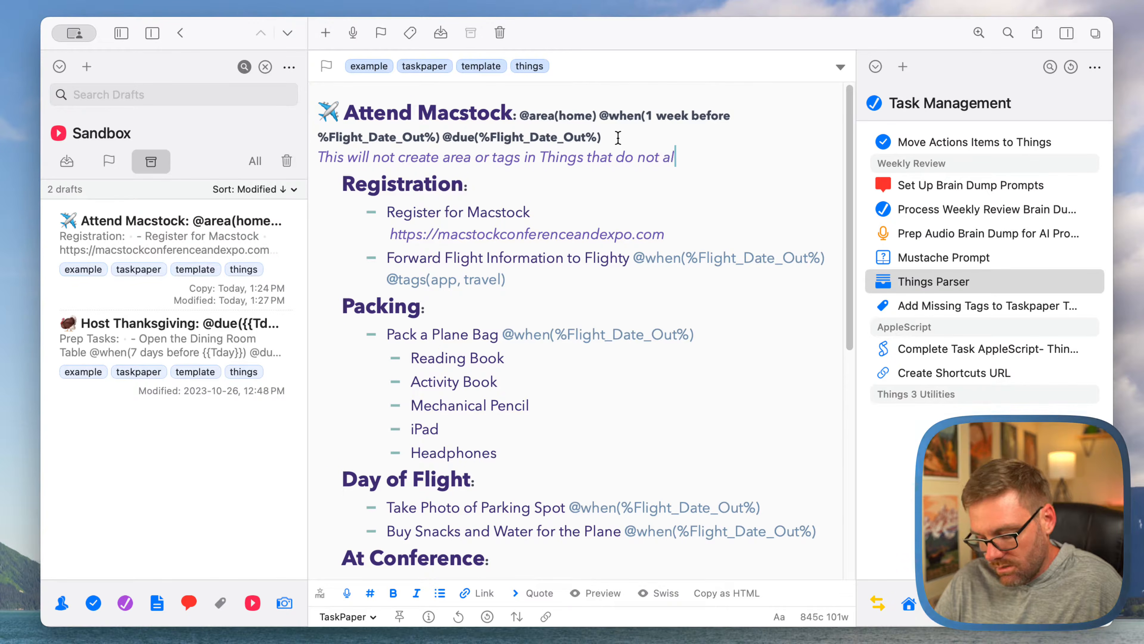
pyautogui.write('ready exisit')
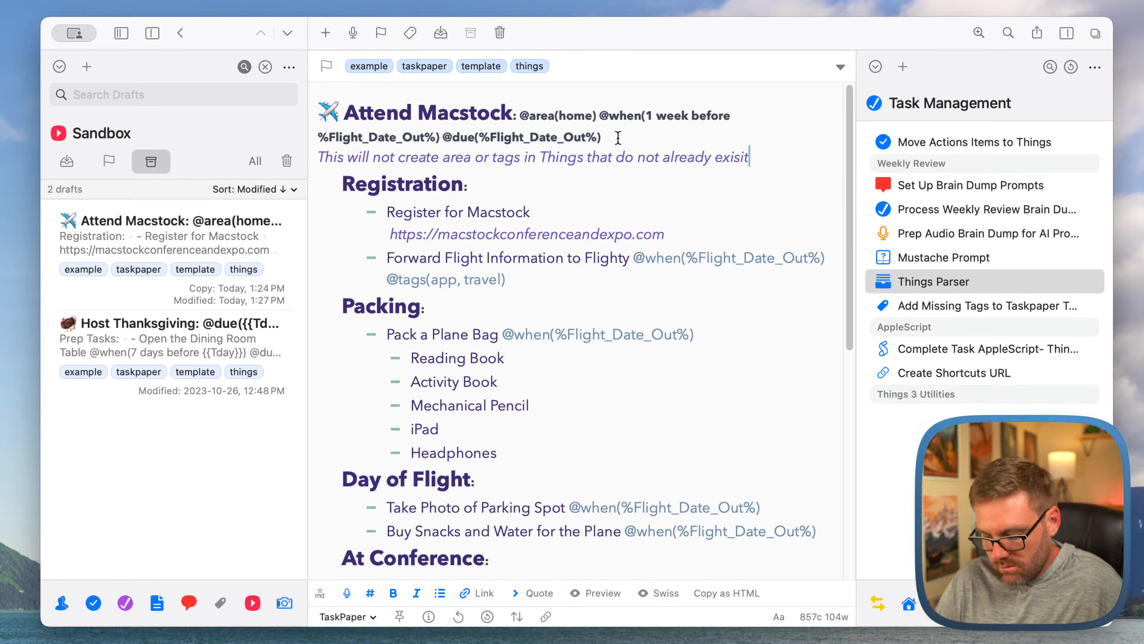
pyautogui.write('.')
pyautogui.press('super+bracketright')
# Correct the note under the template's title so it reads "areas" and "exist"
pyautogui.click(495, 157)
pyautogui.write('s')
pyautogui.click(776, 158)
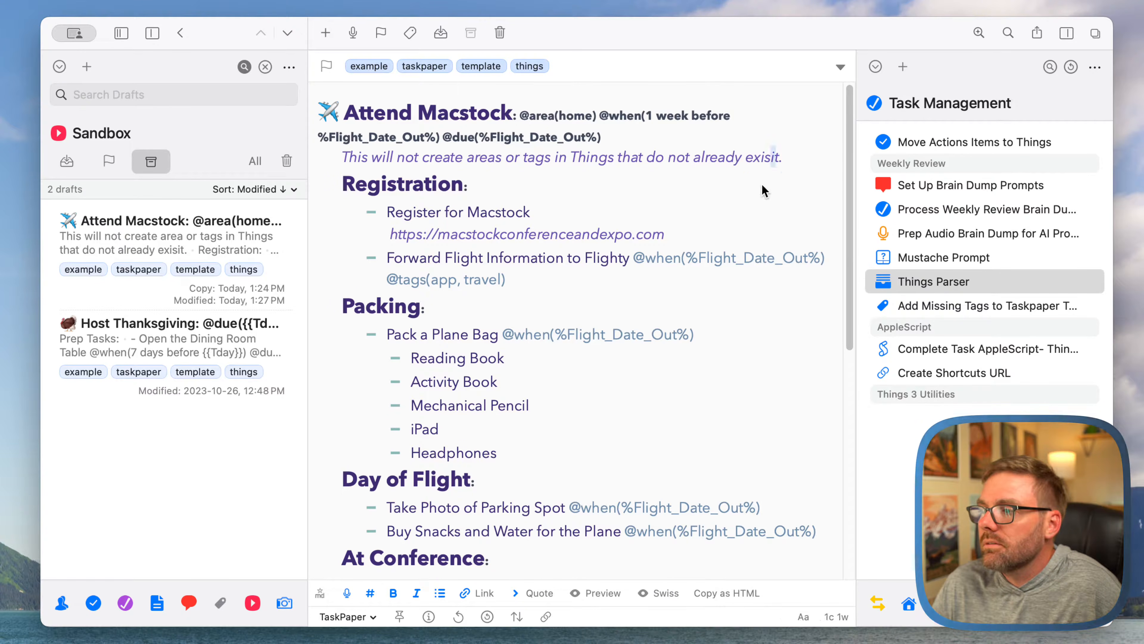
pyautogui.press('BackSpace')
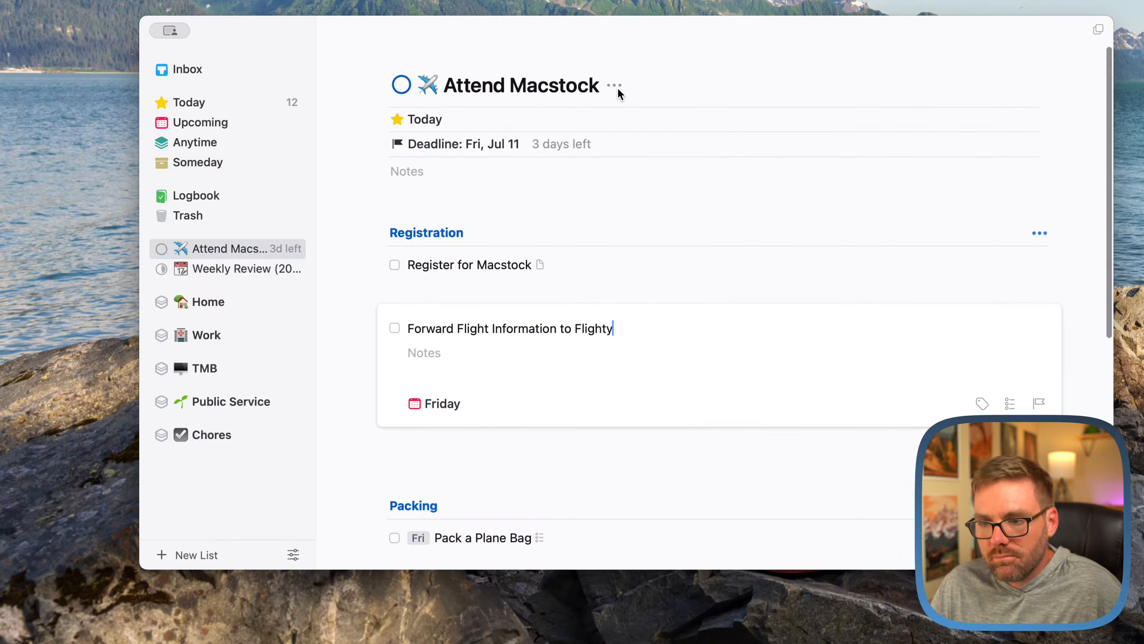
# In Things, open the project options of the Attend Macstock project
pyautogui.click(614, 85)
pyautogui.click(621, 220)
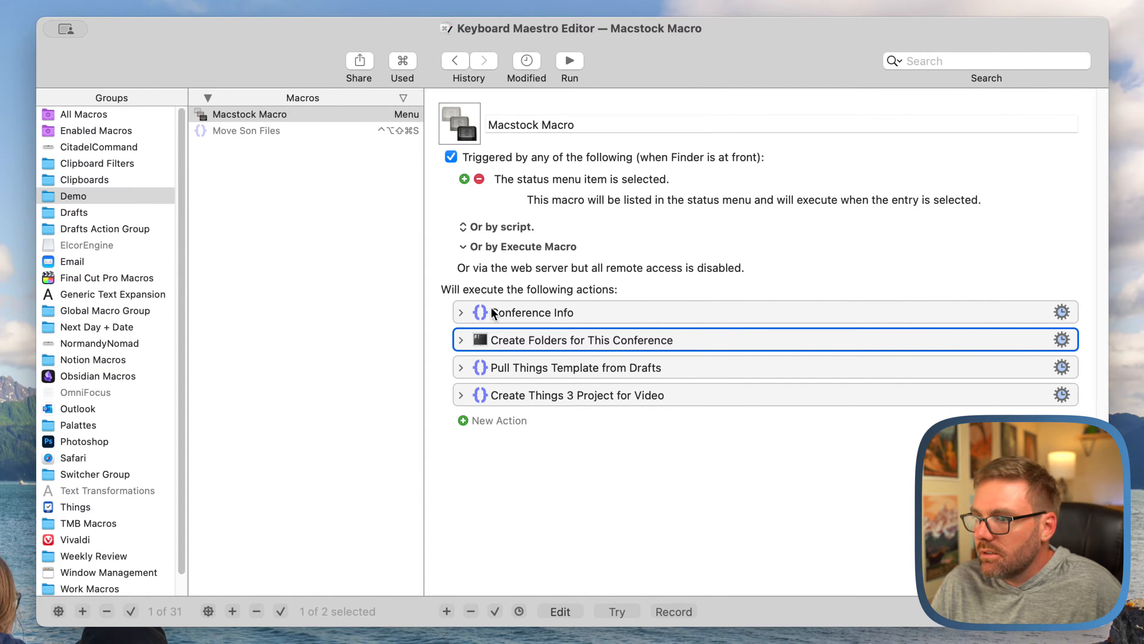
# In Keyboard Maestro, set the Dates of Conference prompt in the Conference Info group to "When is Macstock this year?" and collapse the group
pyautogui.click(461, 312)
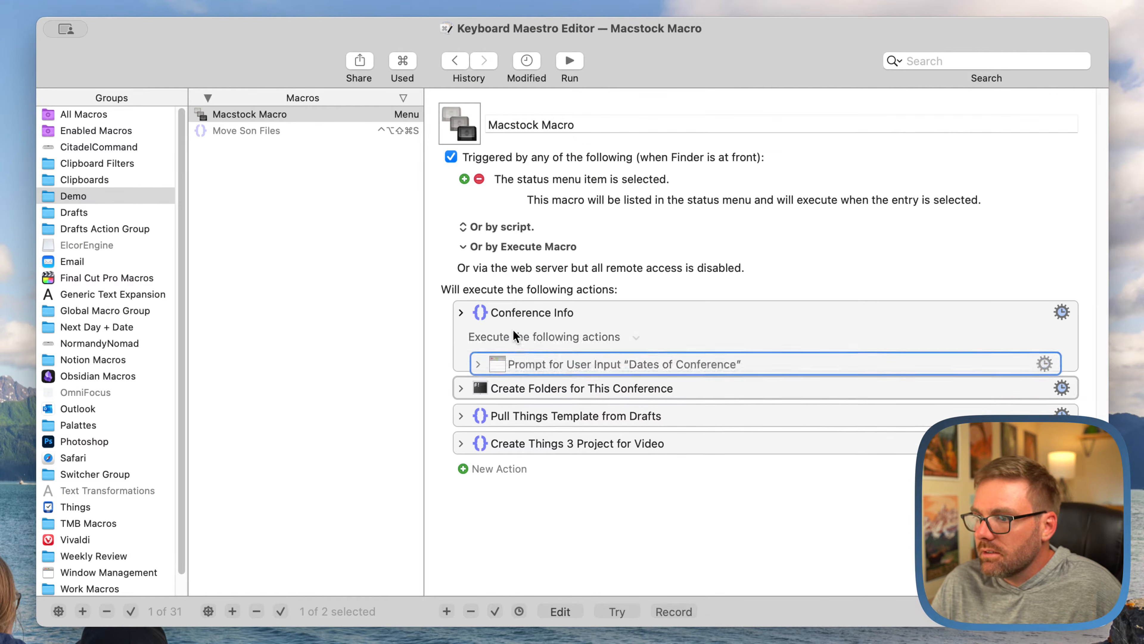
pyautogui.click(478, 364)
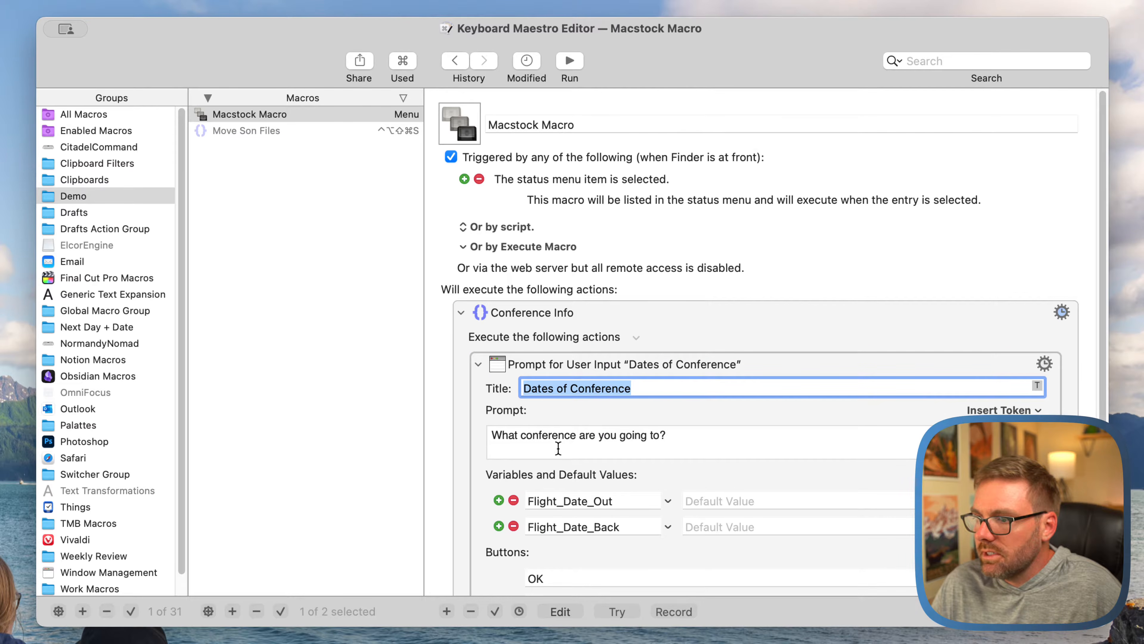
pyautogui.moveTo(496, 436); pyautogui.dragTo(654, 437)
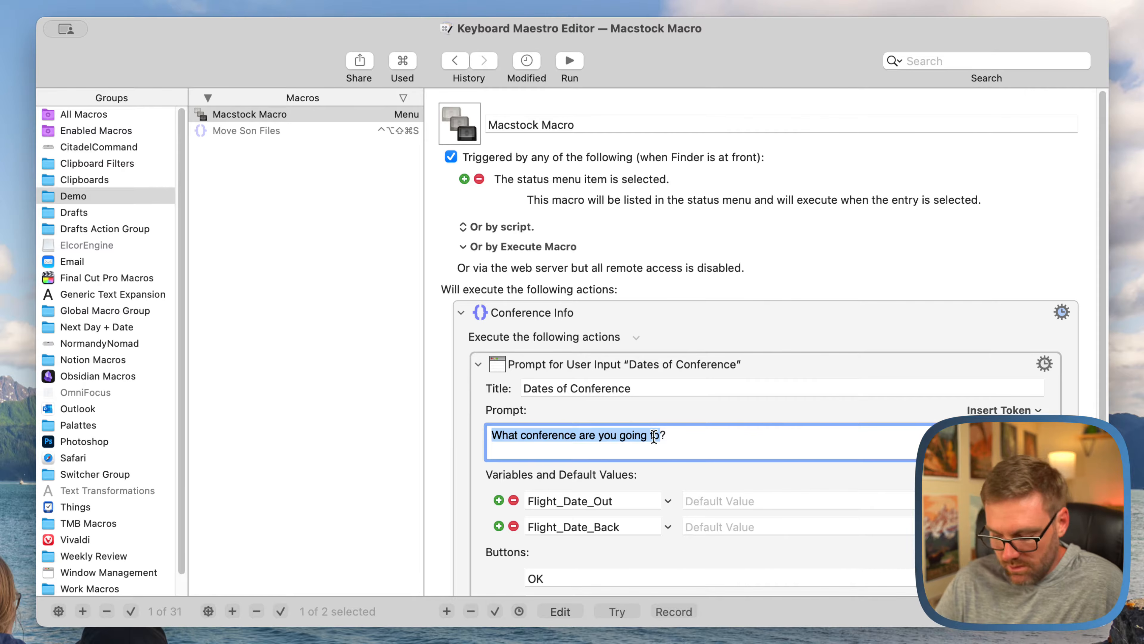
pyautogui.write('When is Macstock this ')
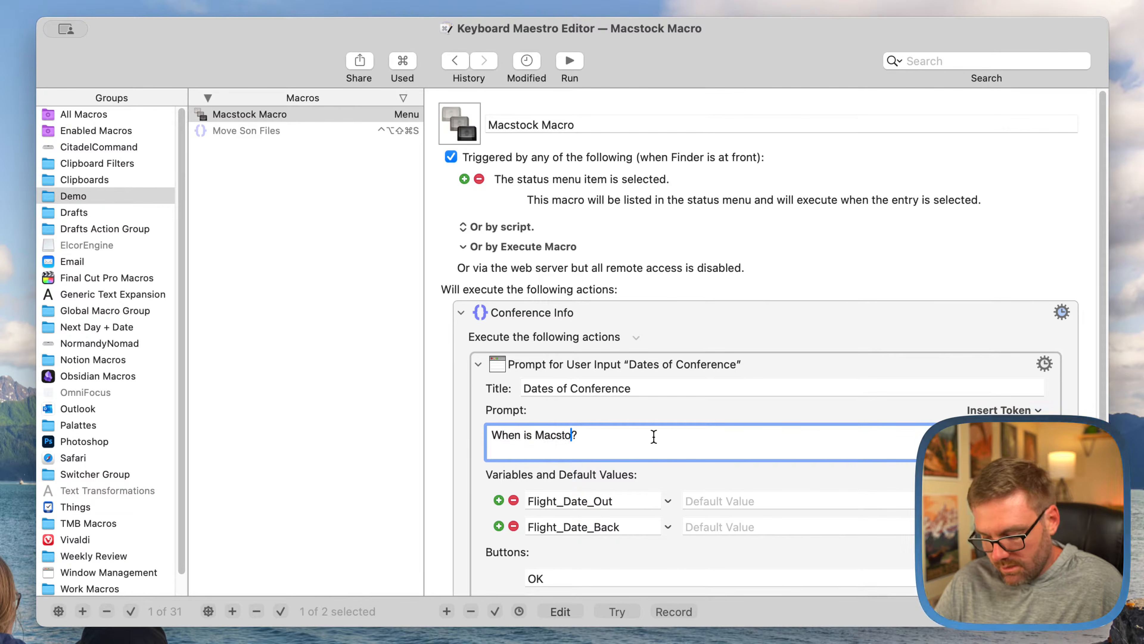
pyautogui.write('year')
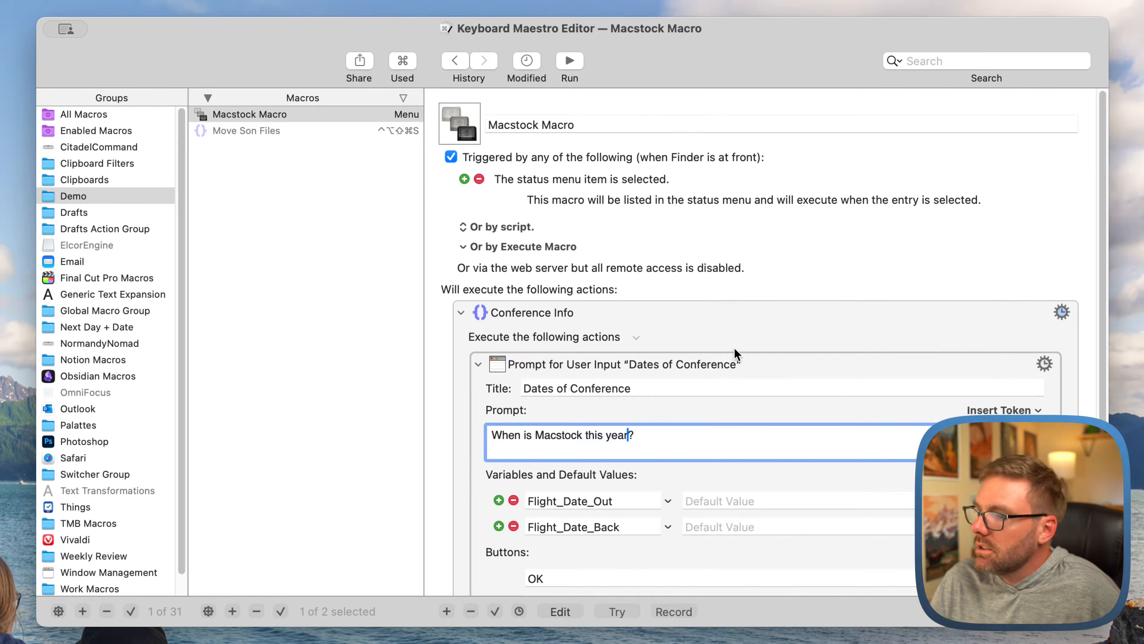
pyautogui.scroll(-5, 725, 370)
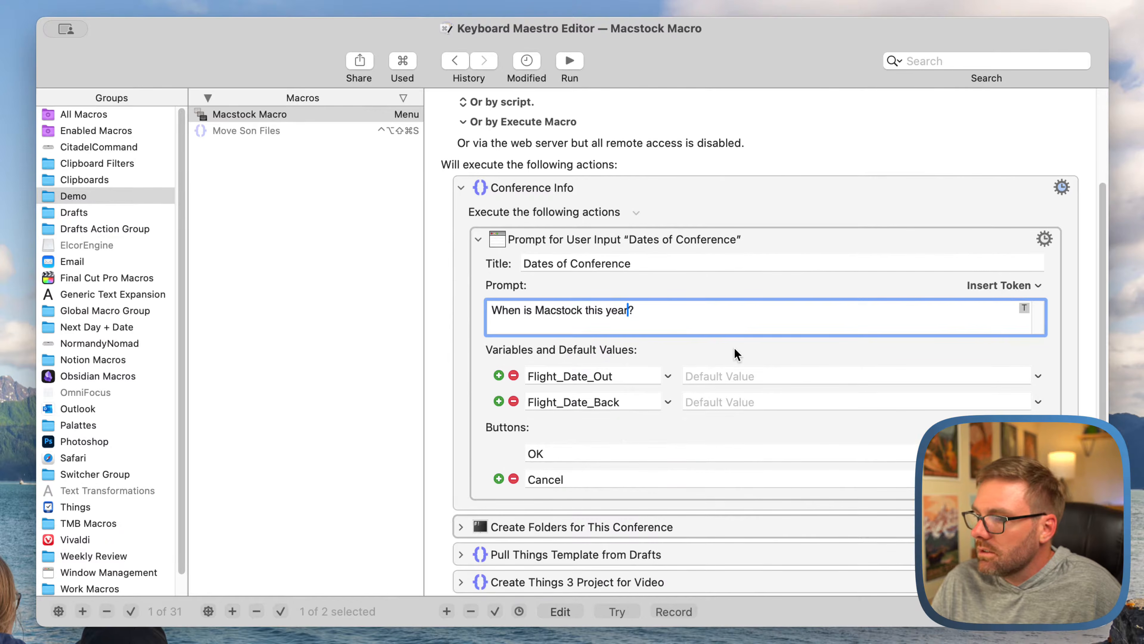
pyautogui.click(461, 188)
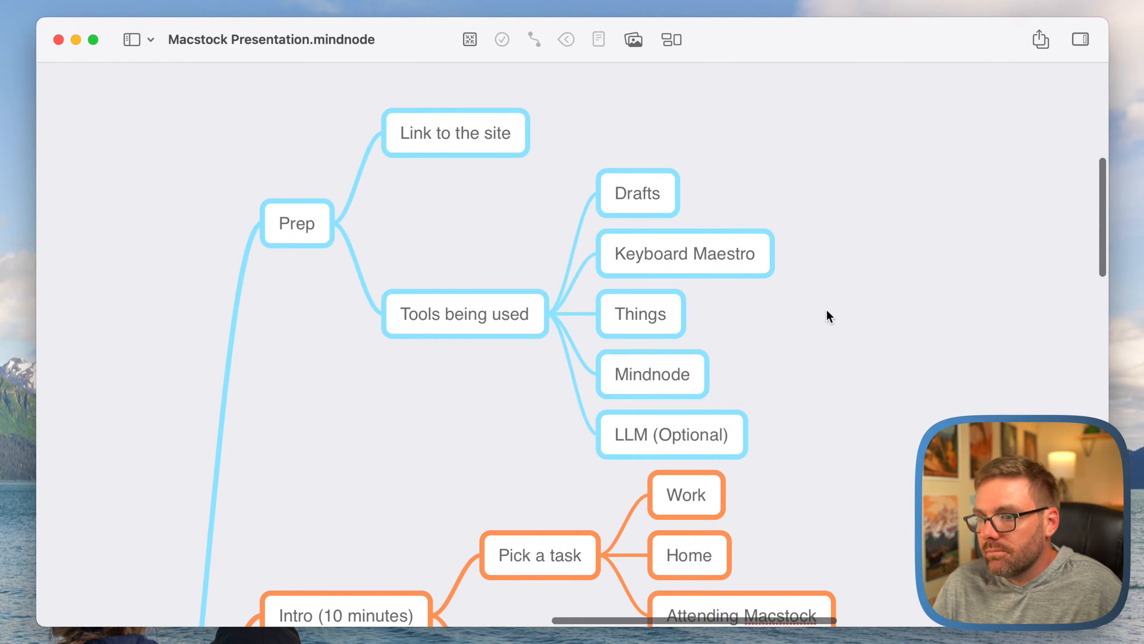
# In MindNode, review the Prep and Intro branches of the Macstock Presentation mind map and fit the whole map in view
pyautogui.scroll(-10, 827, 310)
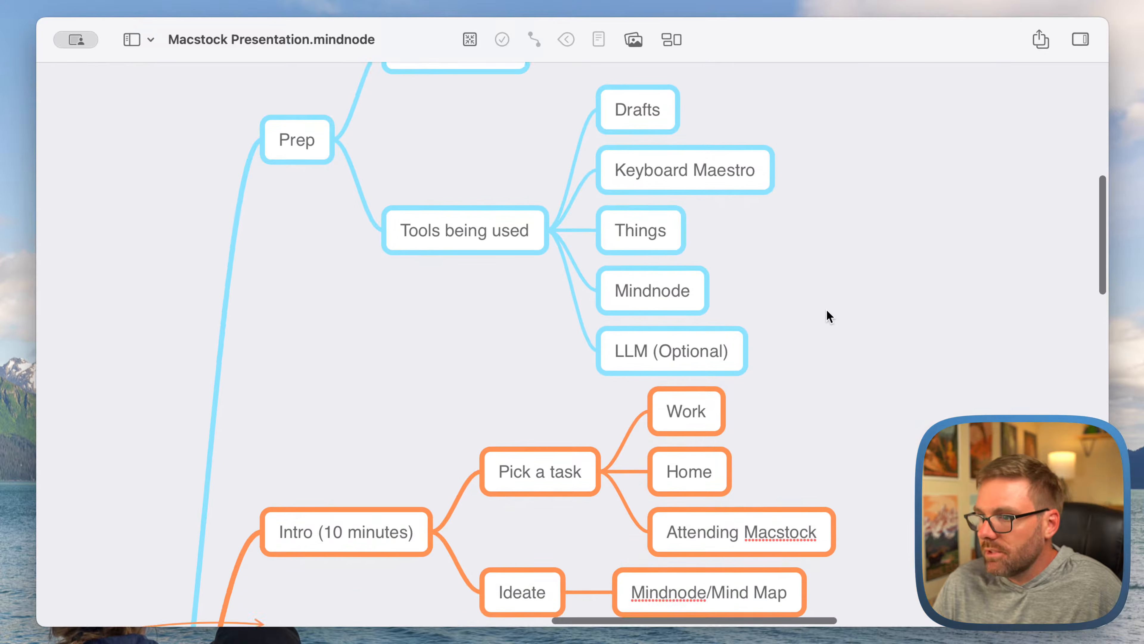
pyautogui.click(885, 250)
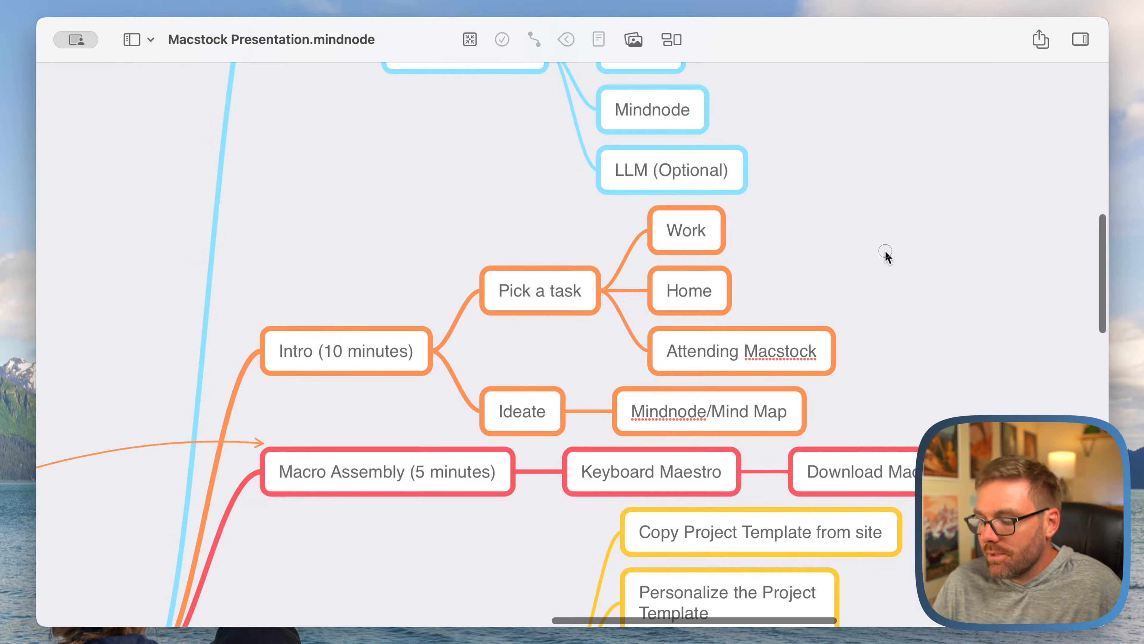
pyautogui.press('alt+super+0')
pyautogui.click(886, 251)
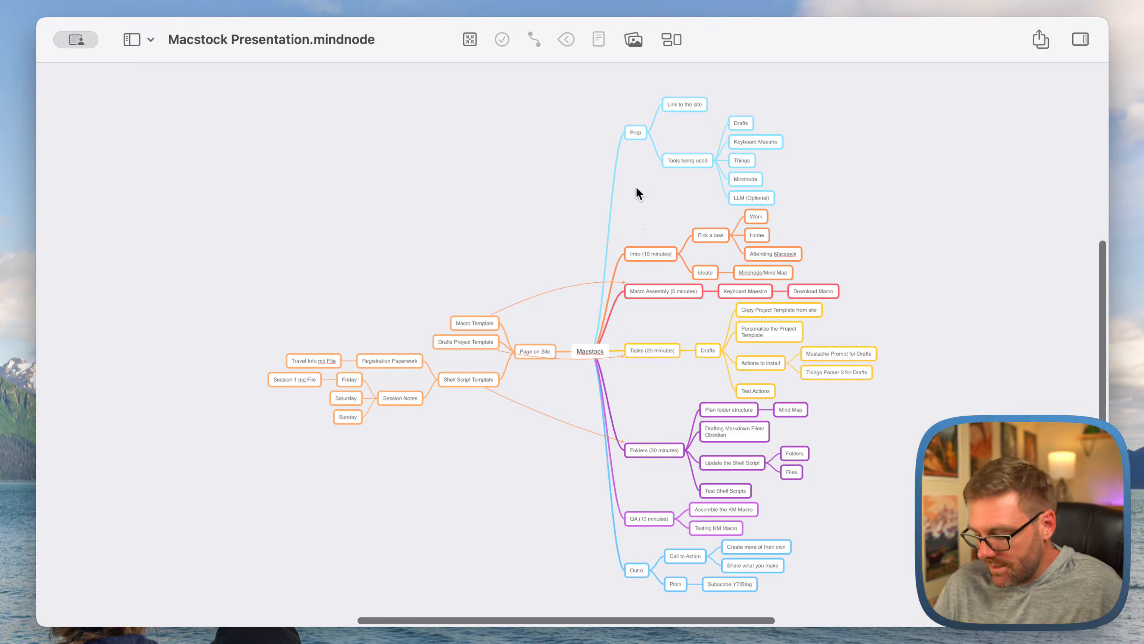
# At actual size, examine the Page on Site branch with its Shell Script Template, Drafts Project Template and Macro Template nodes
pyautogui.press('super+0')
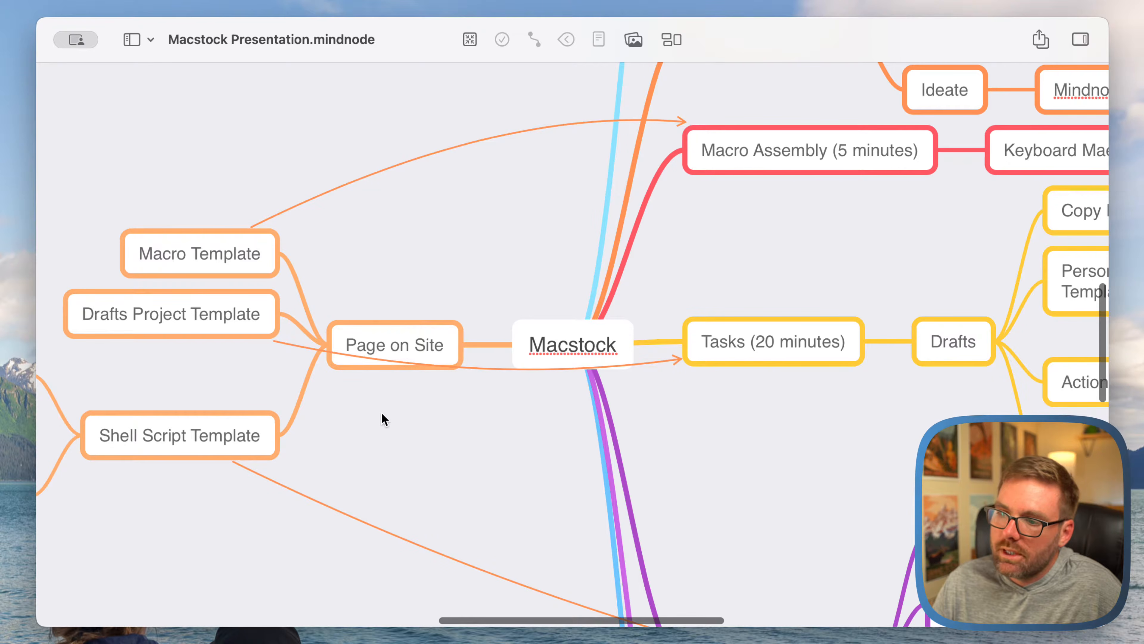
pyautogui.hscroll(-10, 381, 415)
pyautogui.hscroll(-15, 382, 413)
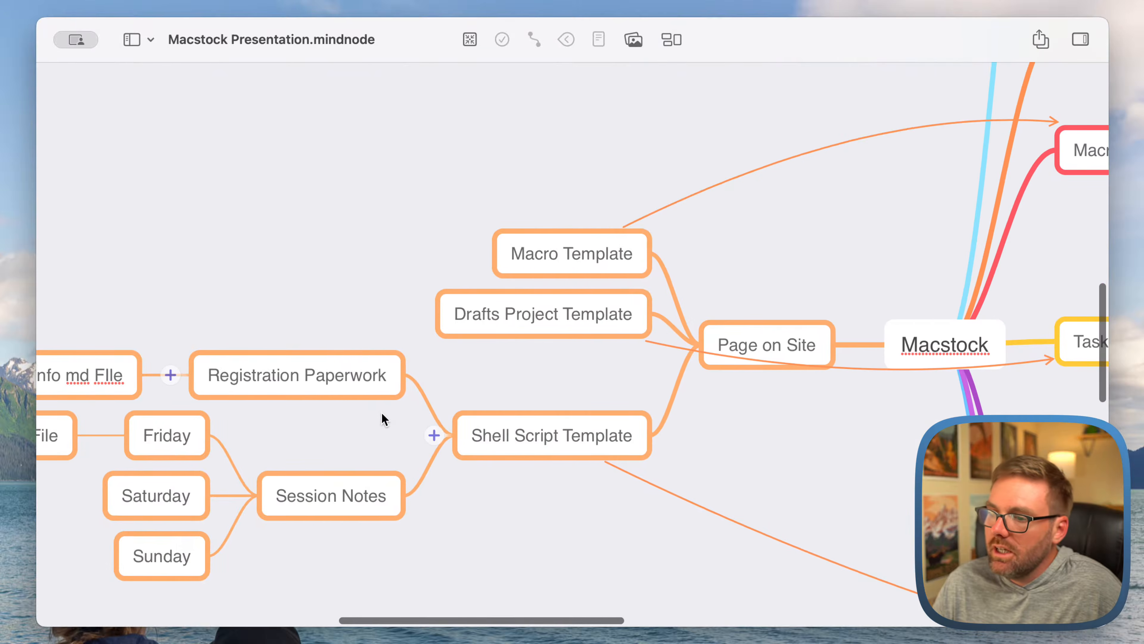
pyautogui.hscroll(6, 382, 412)
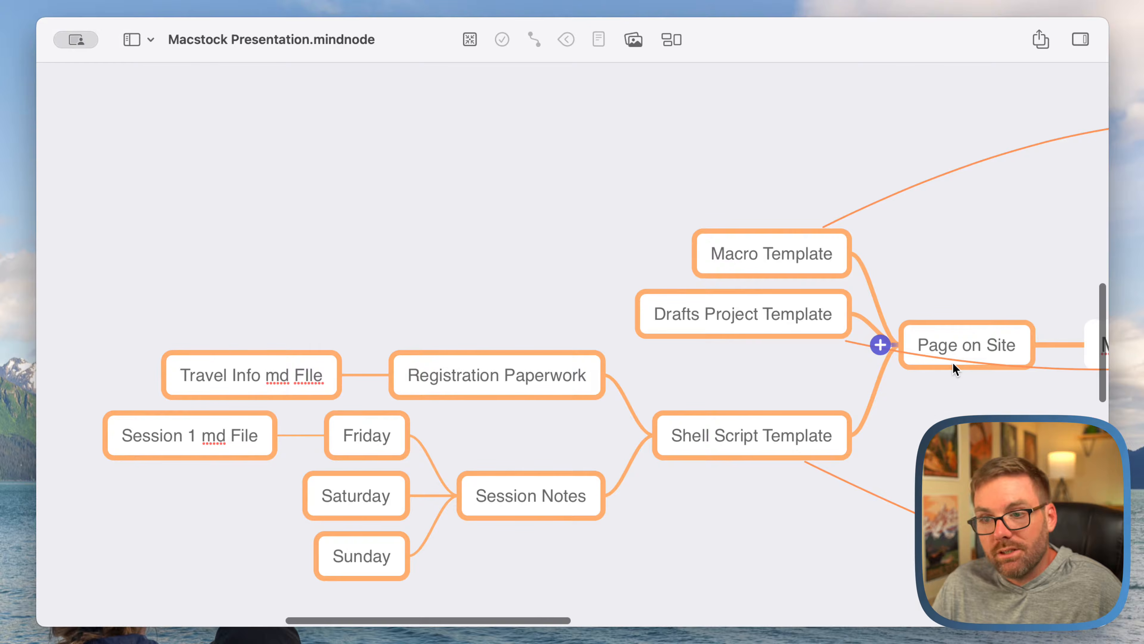
pyautogui.click(755, 436)
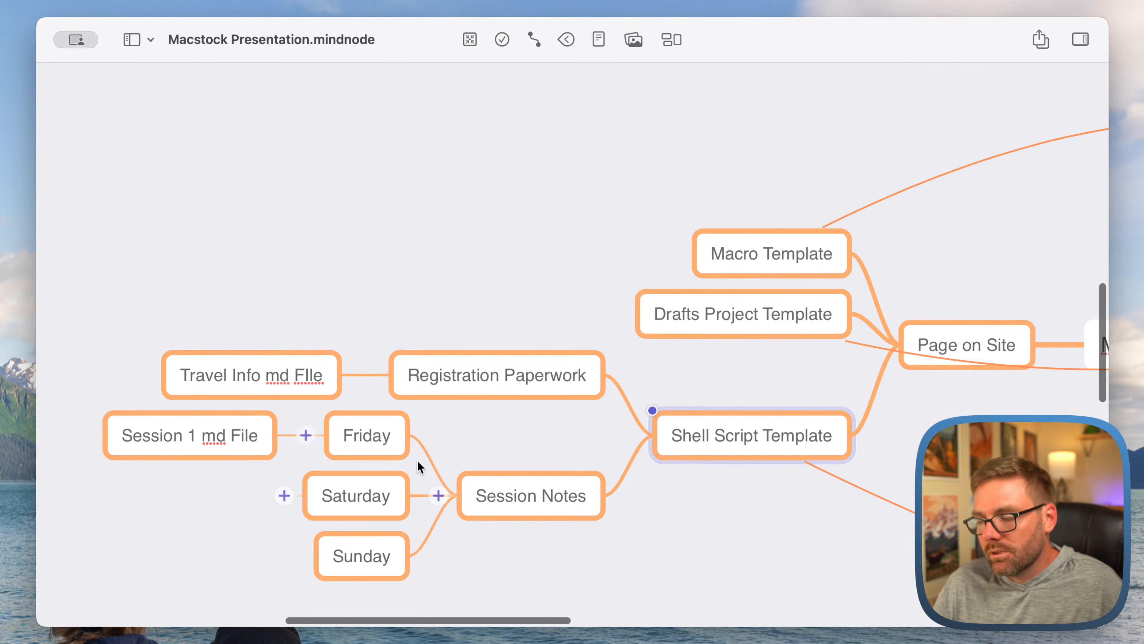
pyautogui.click(744, 324)
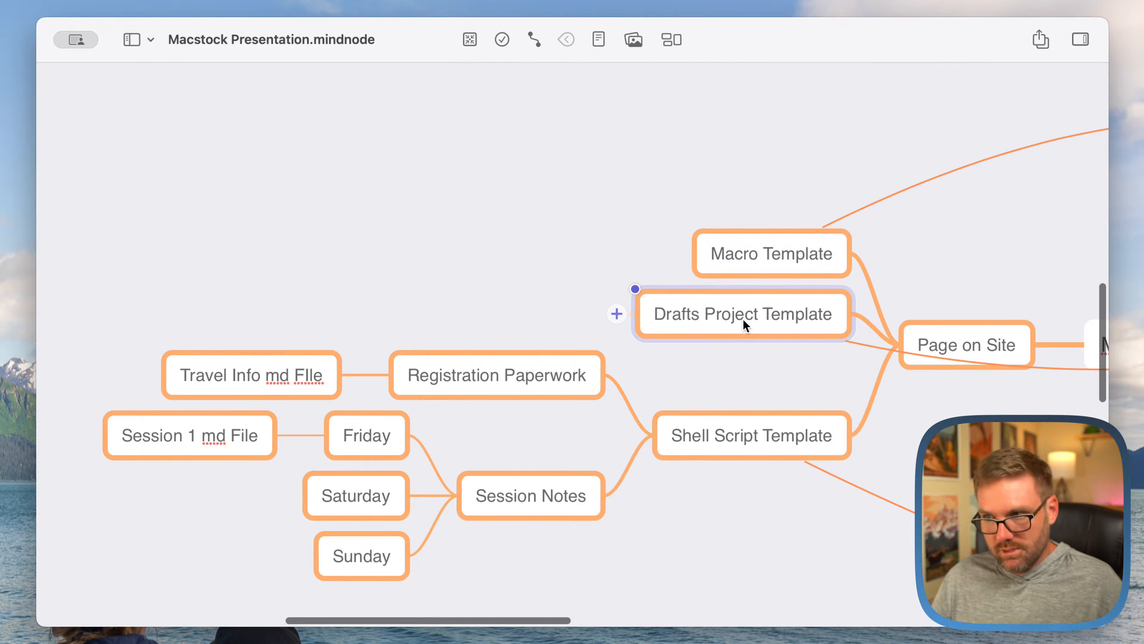
pyautogui.click(767, 253)
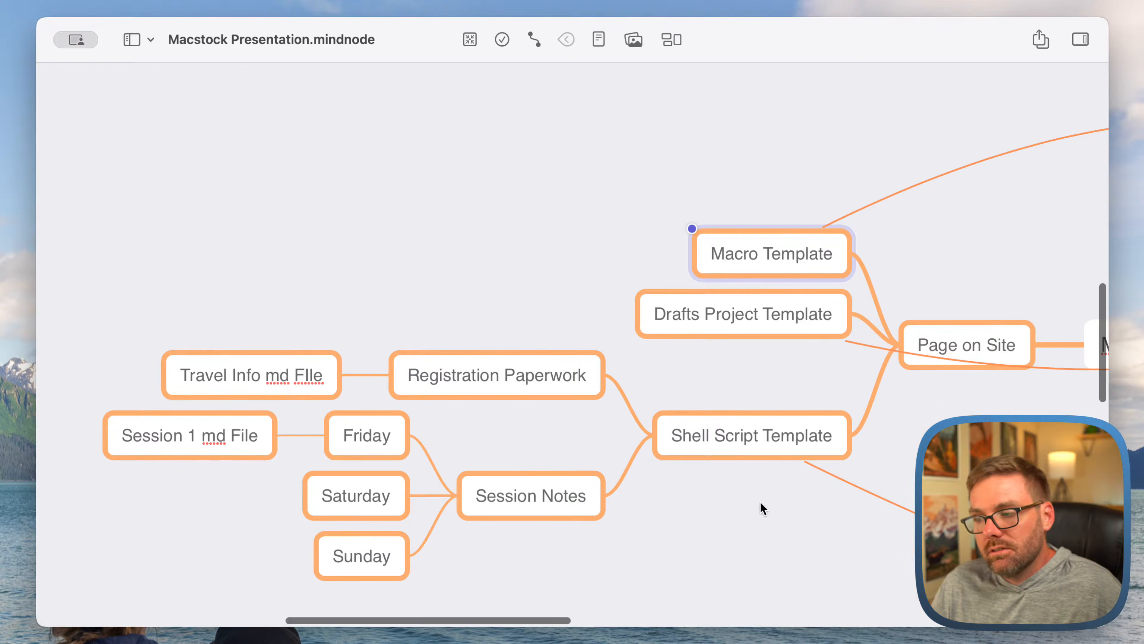
pyautogui.click(955, 334)
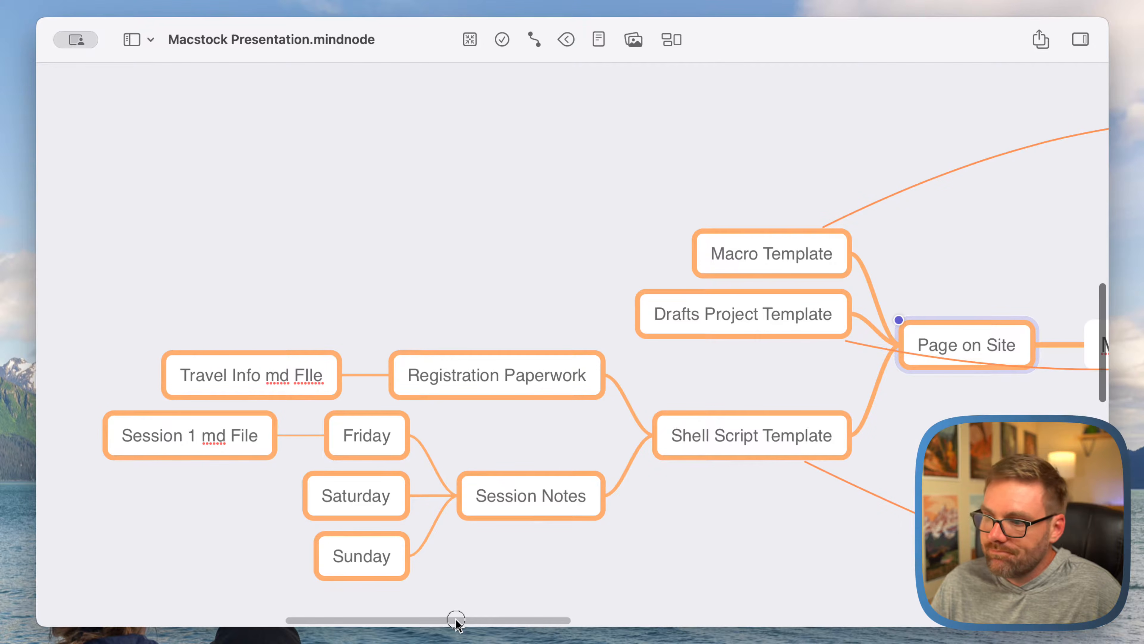
# Review the Tasks, Macro Assembly, Intro and Prep branches on the other side of the Macstock mind map
pyautogui.moveTo(458, 624); pyautogui.dragTo(734, 616)
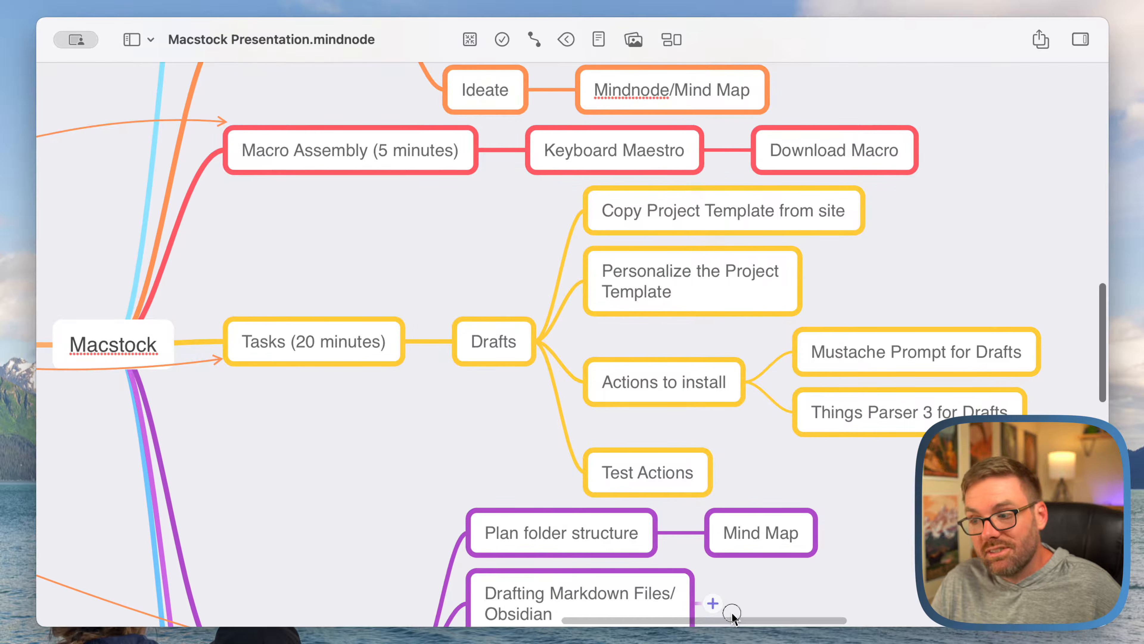
pyautogui.scroll(8, 783, 543)
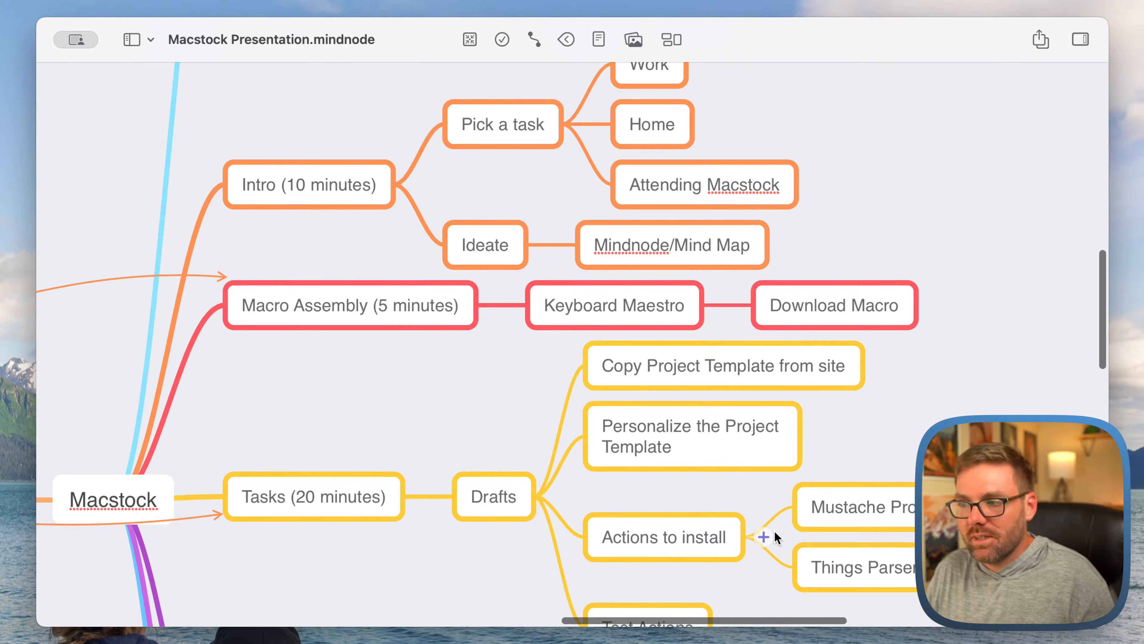
pyautogui.scroll(5, 955, 360)
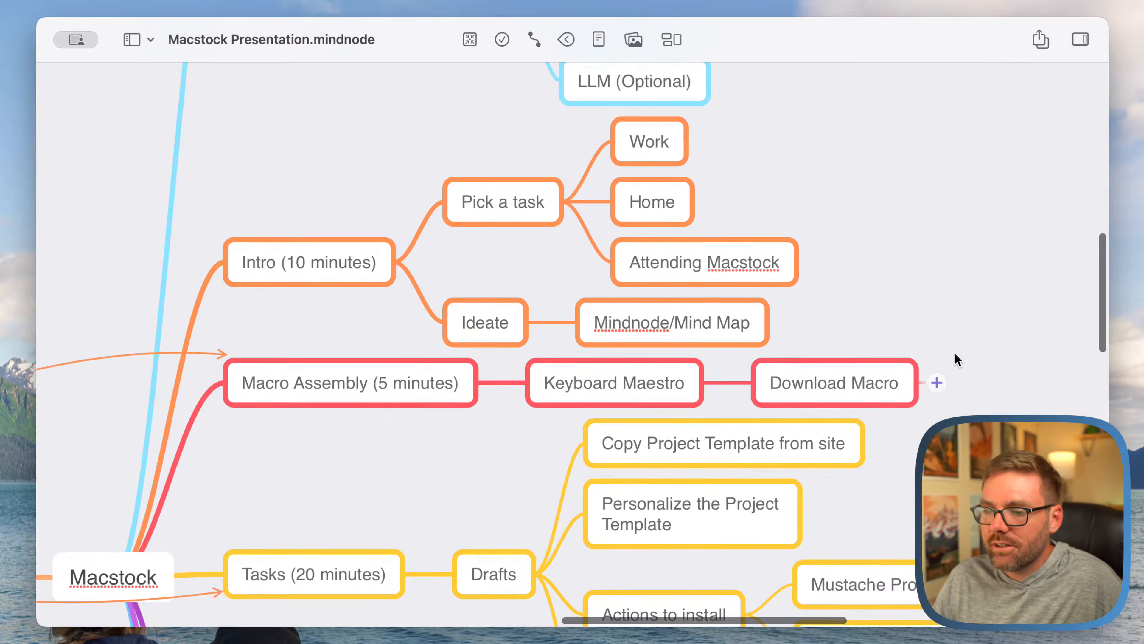
pyautogui.scroll(8, 955, 358)
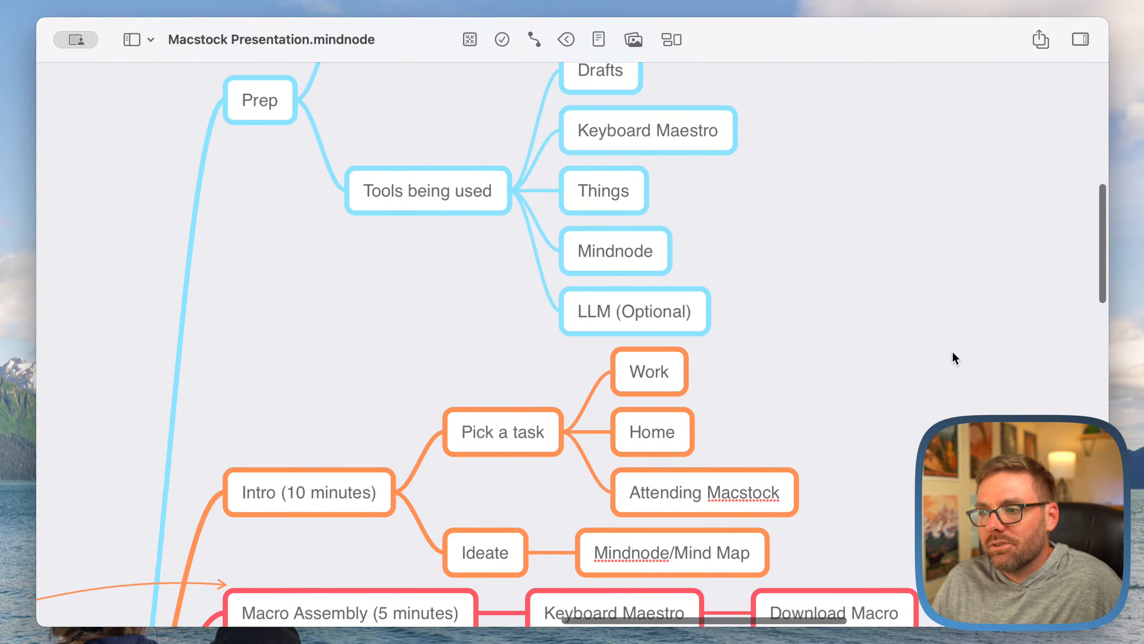
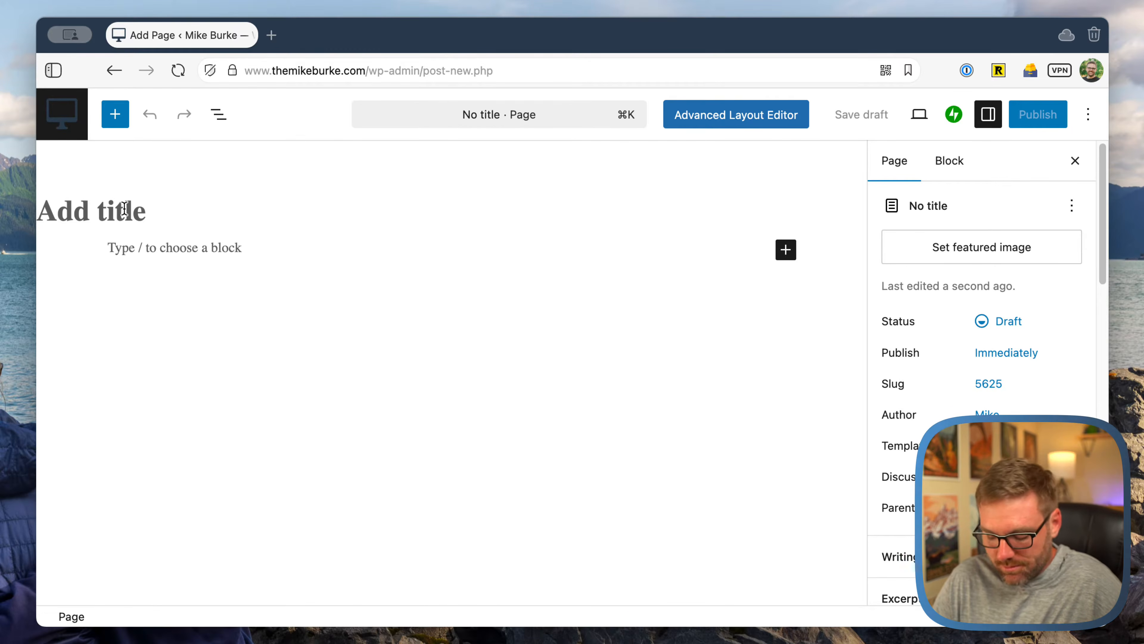
# Title the new page "Macstock 2025"
pyautogui.write('Ma')
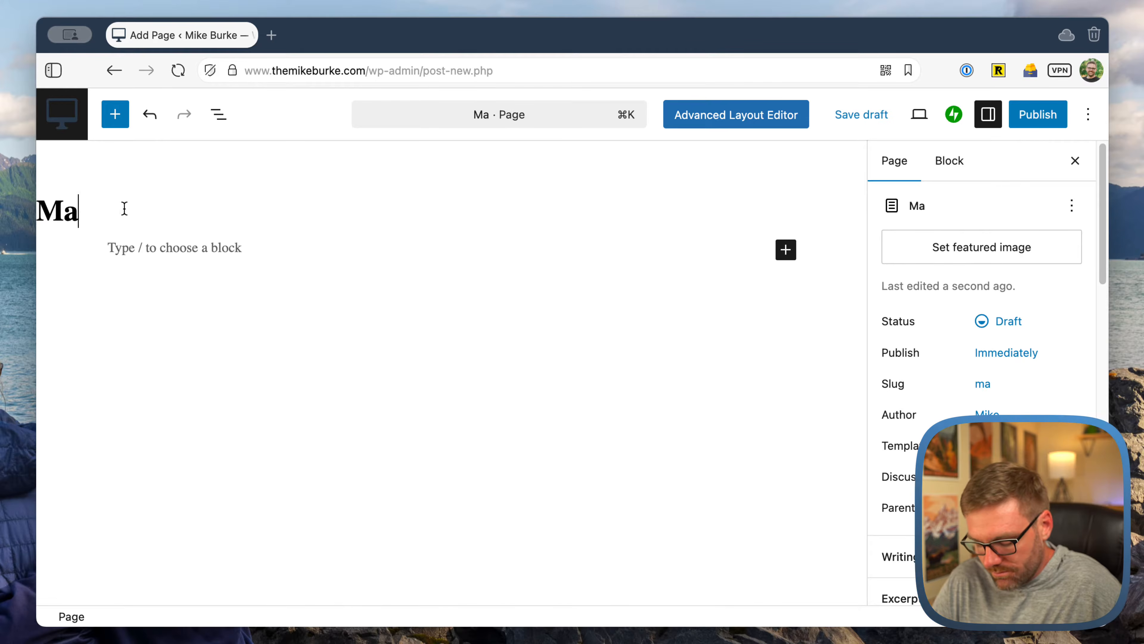
pyautogui.write('cst')
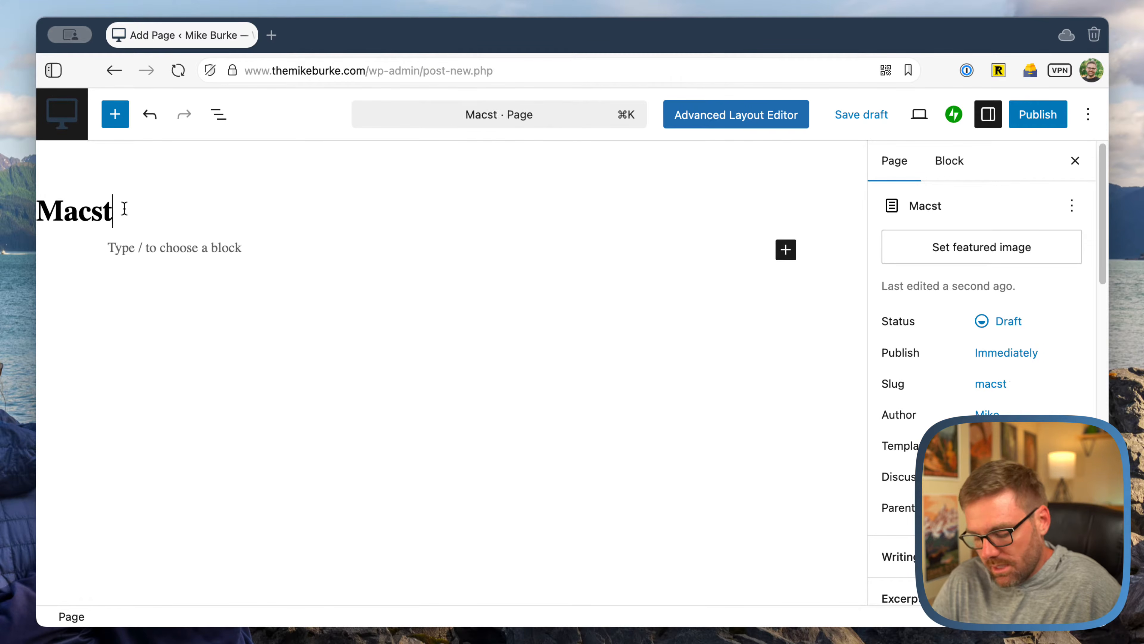
pyautogui.write('ock 2025')
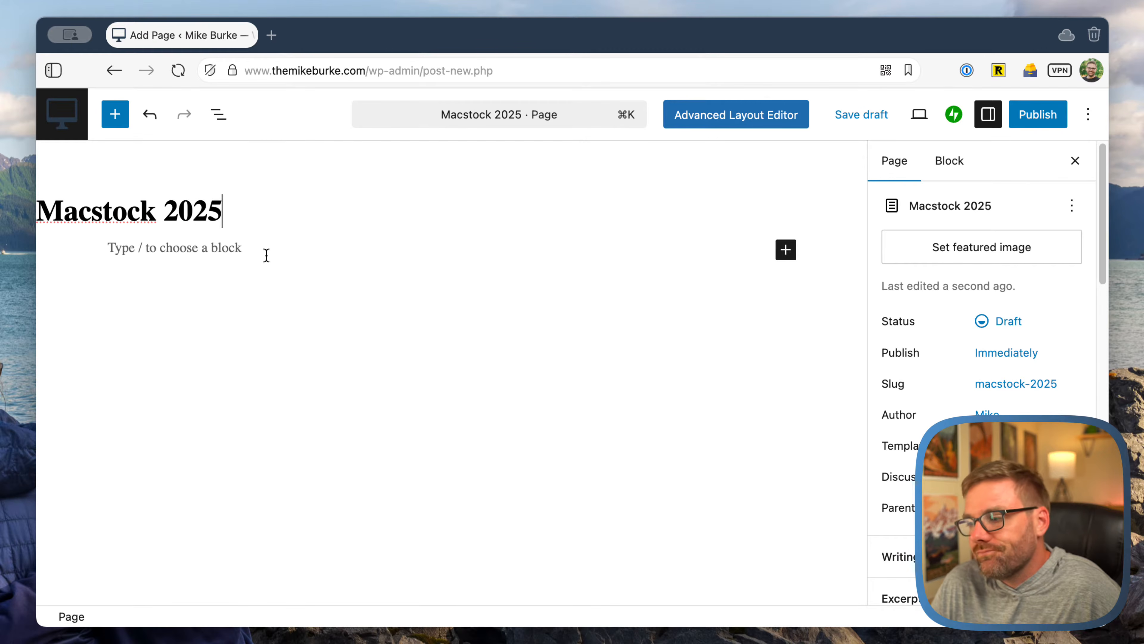
# Shorten the page's slug to "macstock" and return to the page settings
pyautogui.click(1009, 388)
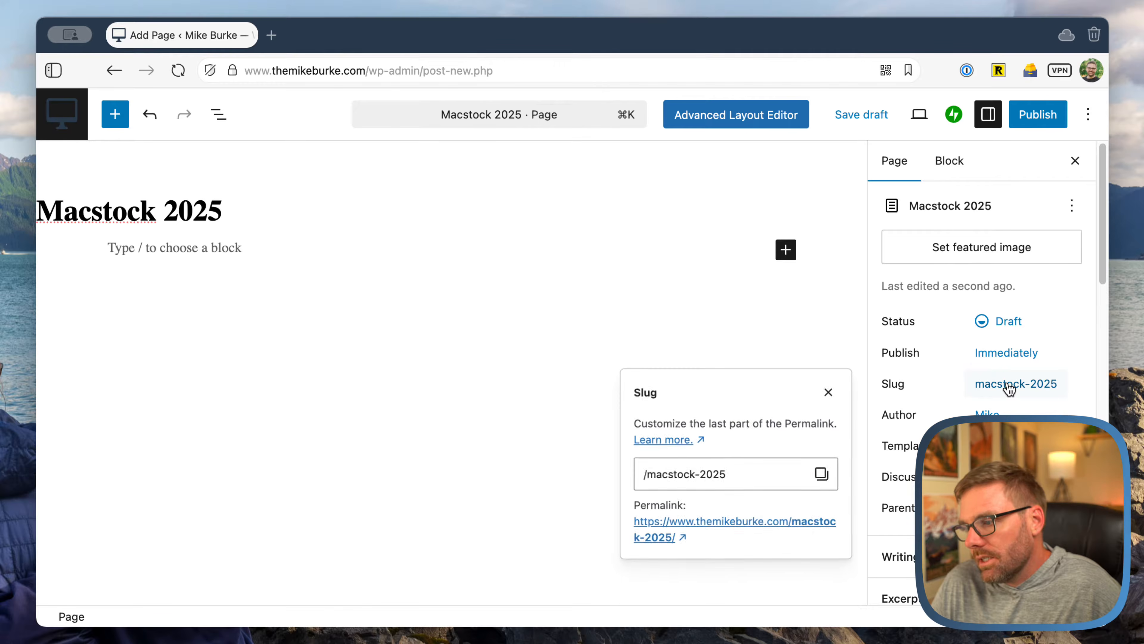
pyautogui.click(737, 479)
pyautogui.press('BackSpace')
pyautogui.press('BackSpace')
pyautogui.press('BackSpace')
pyautogui.press('BackSpace')
pyautogui.press('BackSpace')
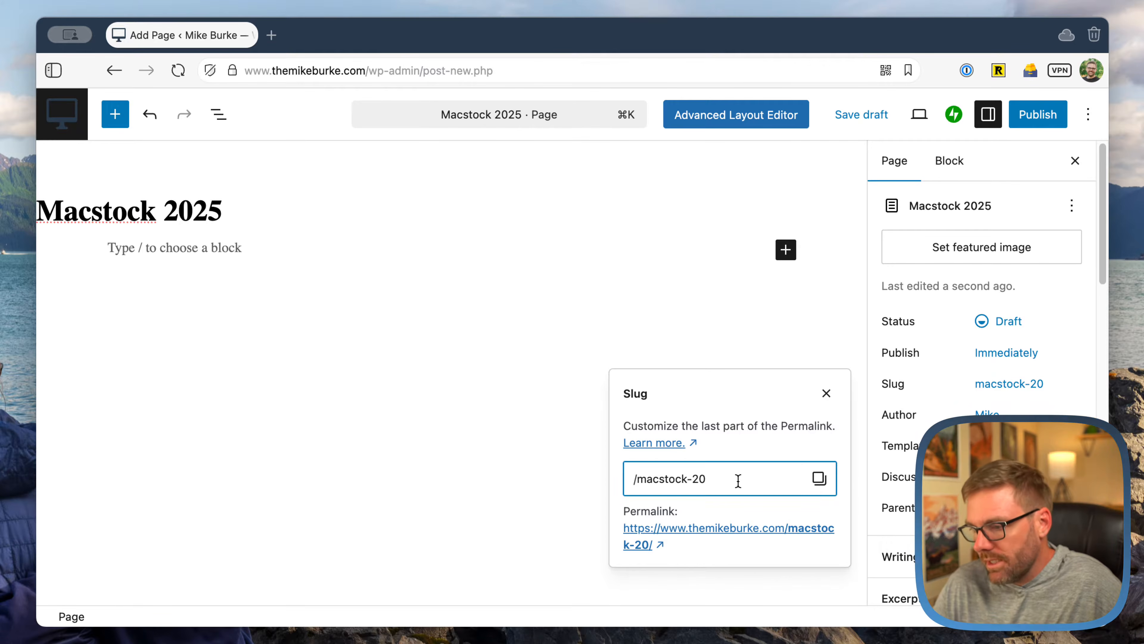
pyautogui.click(685, 341)
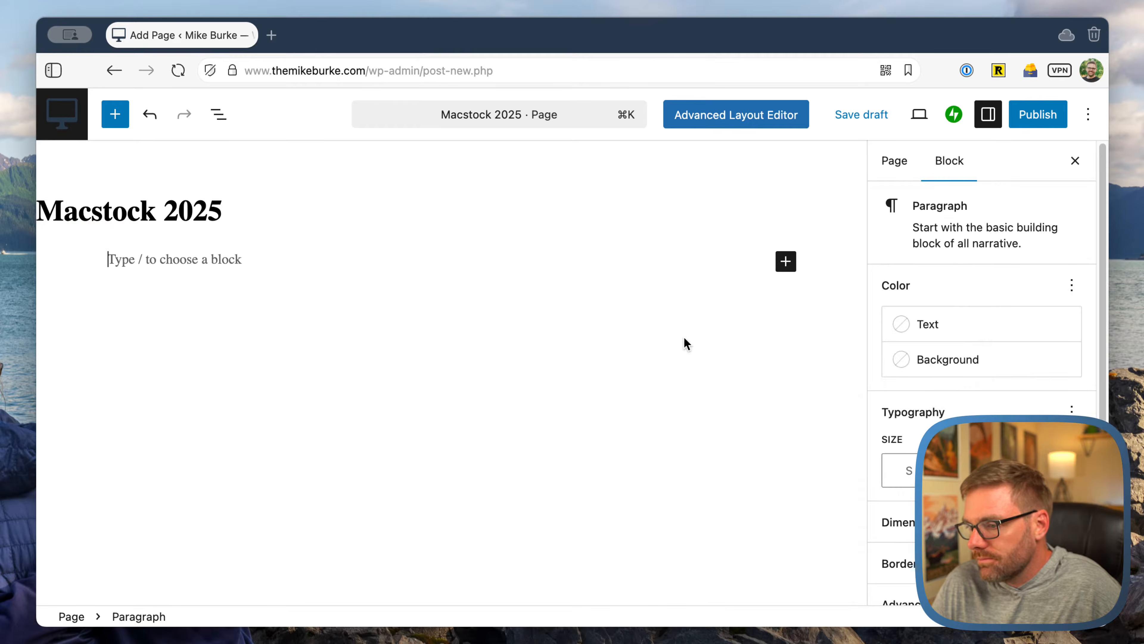
pyautogui.click(895, 162)
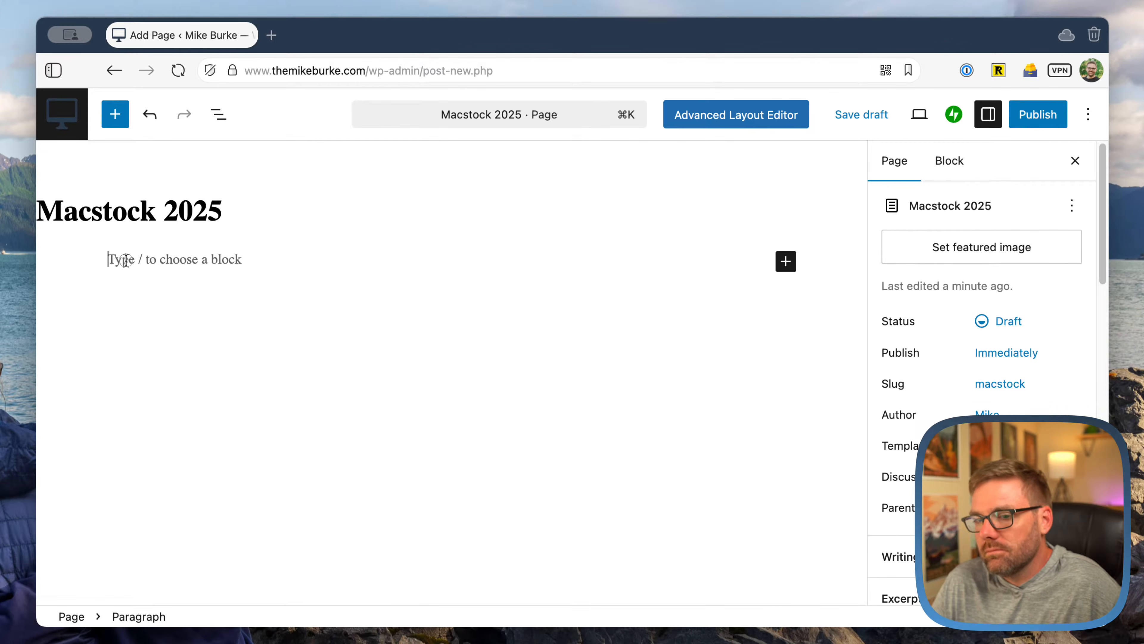
# Insert a heading block reading "Welcome" under the page title, followed by an empty paragraph
pyautogui.write('/')
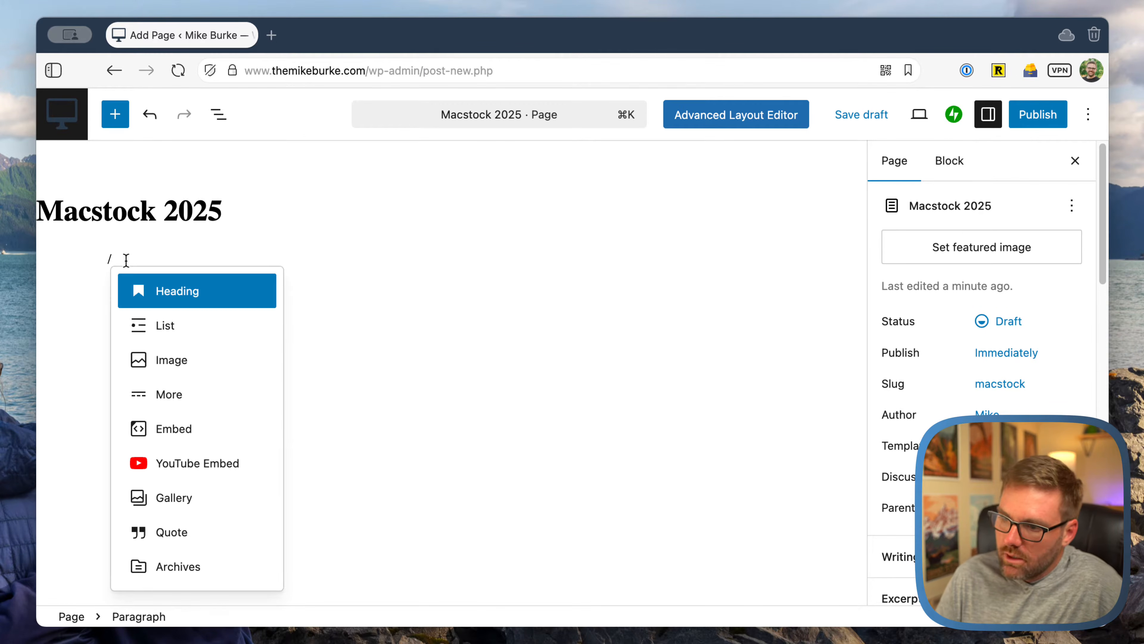
pyautogui.press('Return')
pyautogui.write('Prep')
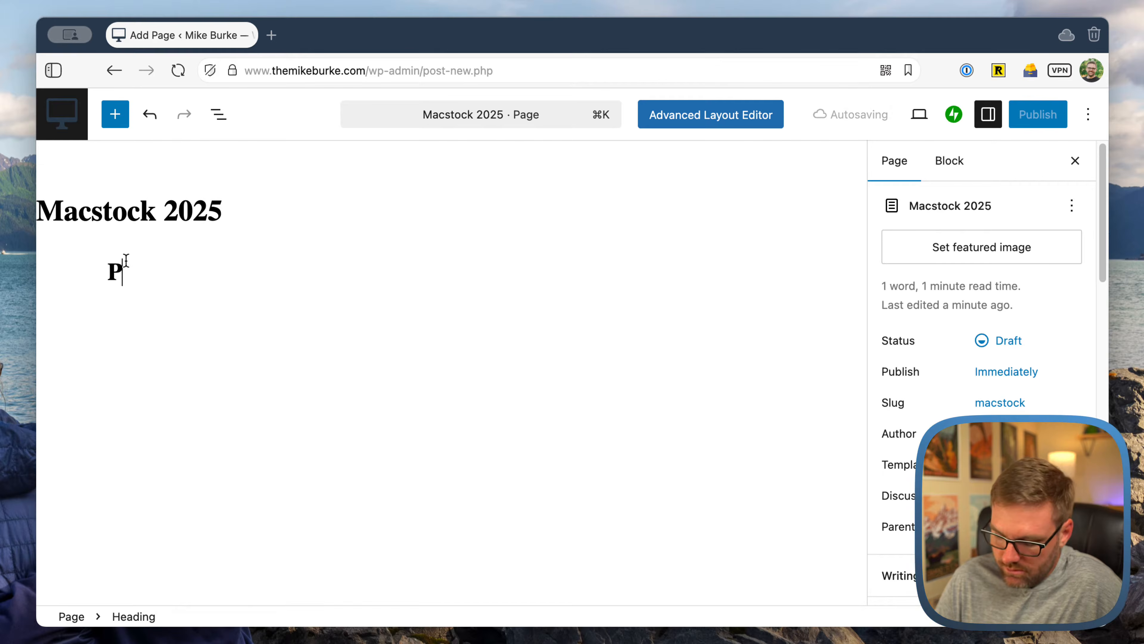
pyautogui.press('BackSpace')
pyautogui.press('BackSpace')
pyautogui.press('BackSpace')
pyautogui.press('BackSpace')
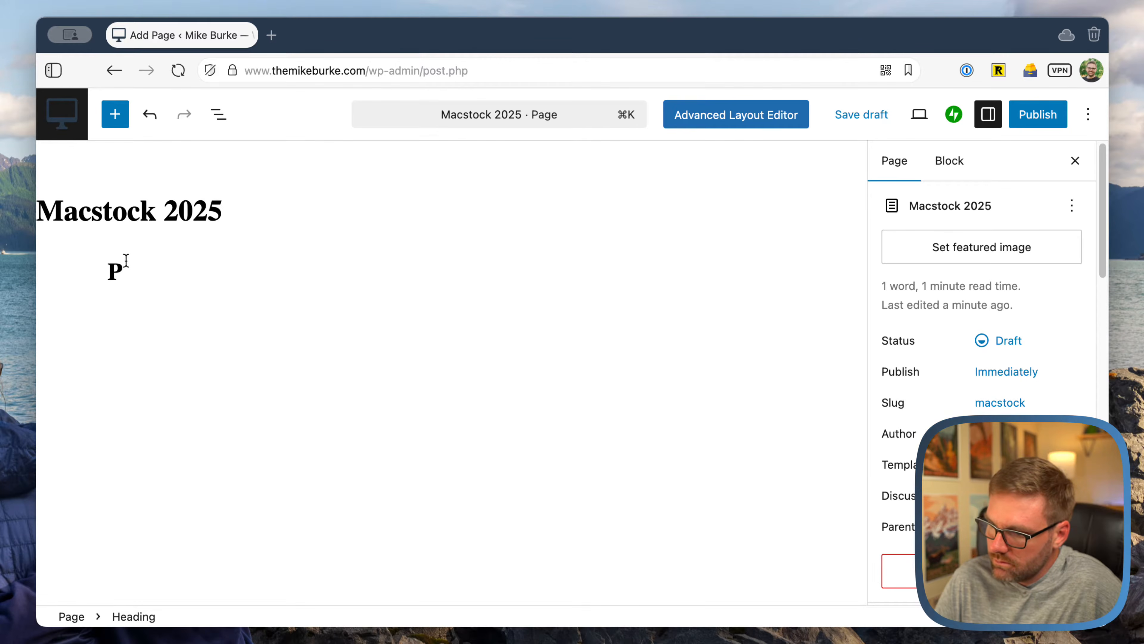
pyautogui.write('Welcome')
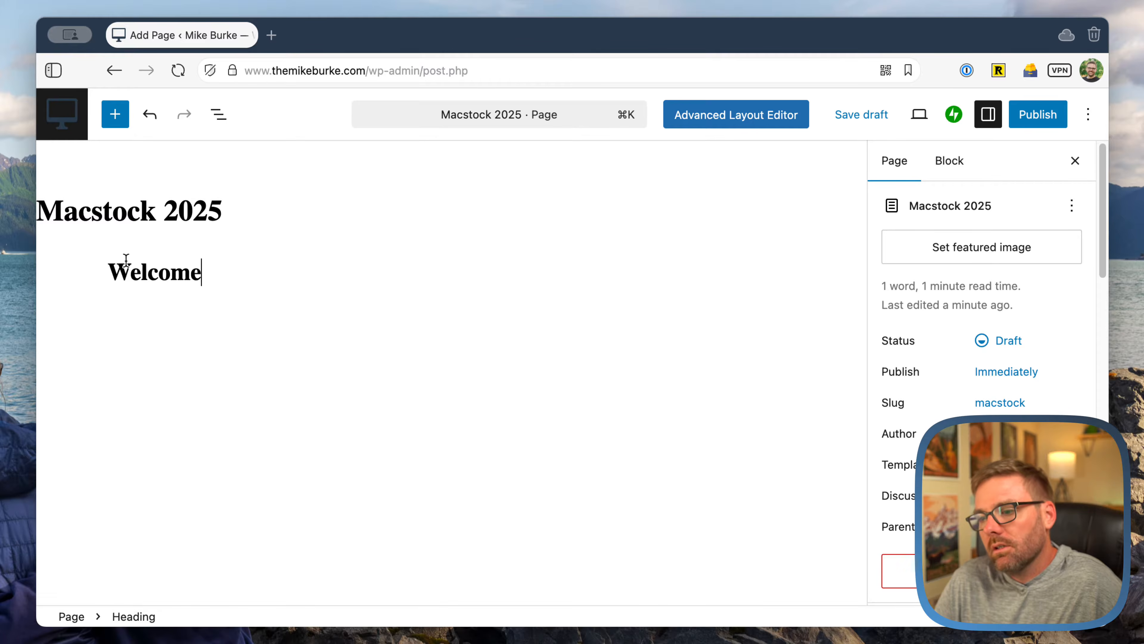
pyautogui.press('Return')
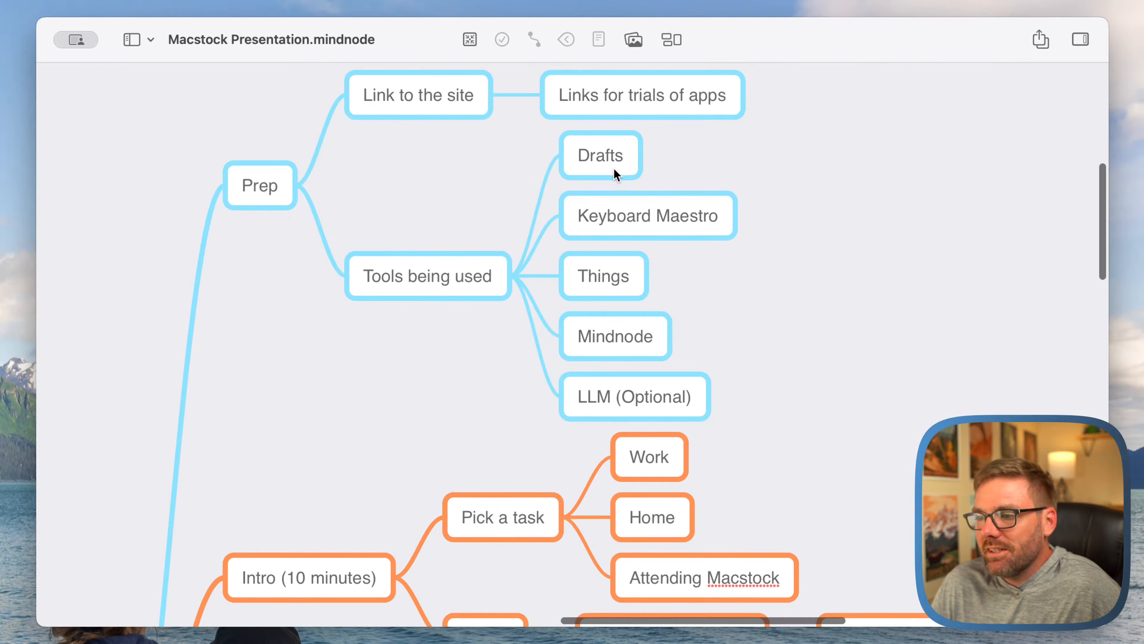
# Check the Prep and Intro branches in MindNode and add an "Intro" heading to the WordPress page, below the empty paragraph under Welcome
pyautogui.moveTo(720, 154); pyautogui.dragTo(572, 340)
pyautogui.click(709, 171)
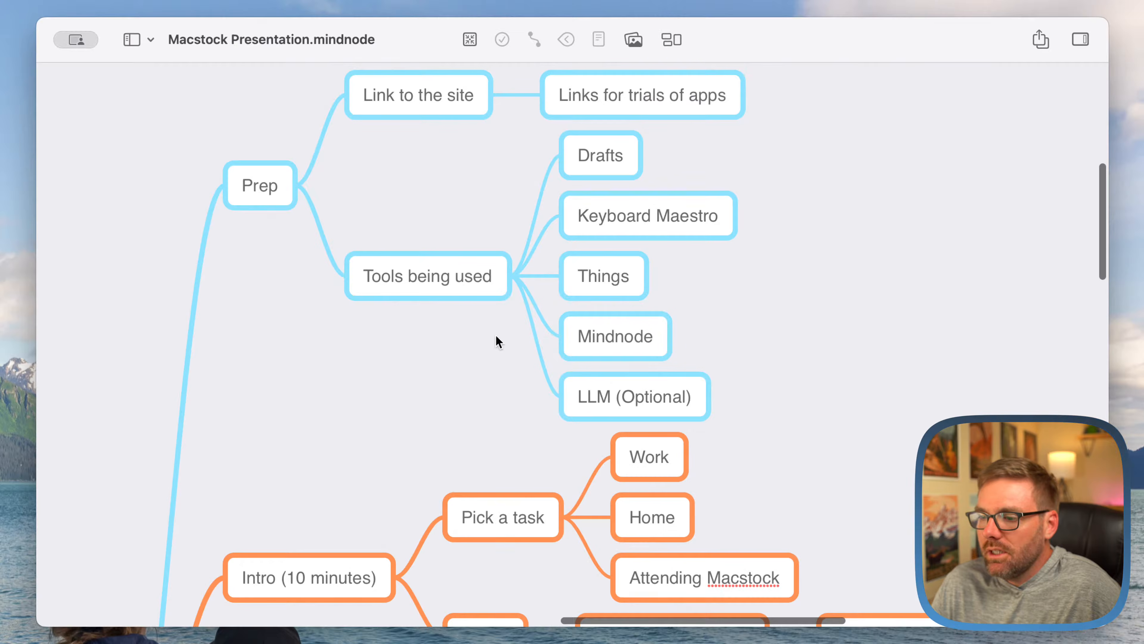
pyautogui.scroll(-5, 497, 341)
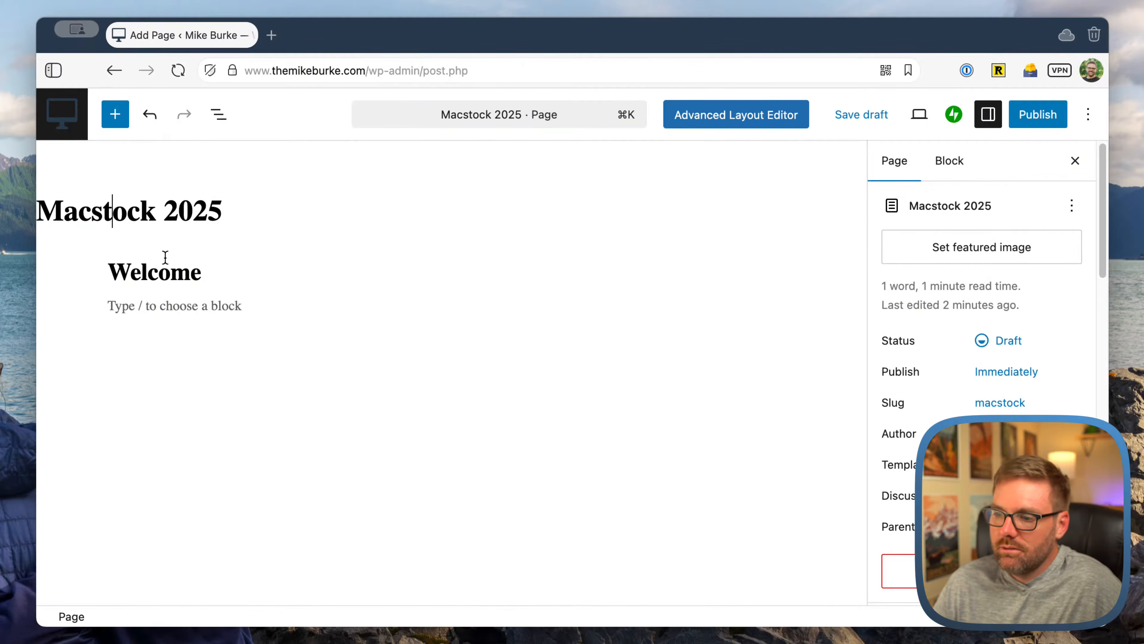
pyautogui.click(166, 276)
pyautogui.click(154, 308)
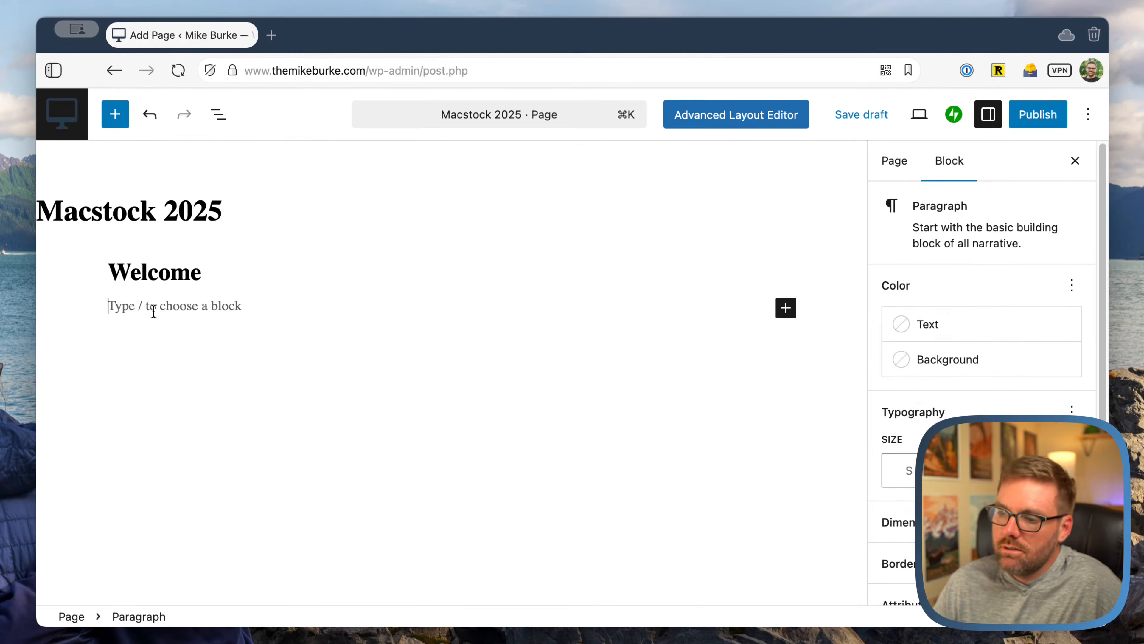
pyautogui.press('Return')
pyautogui.write('/')
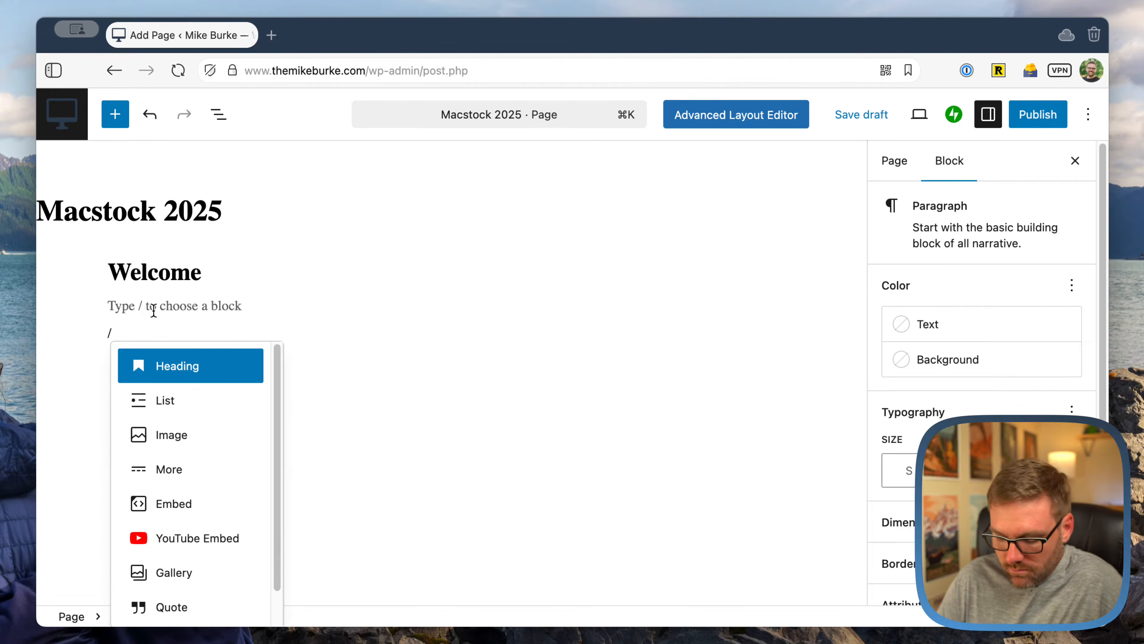
pyautogui.write('Intro')
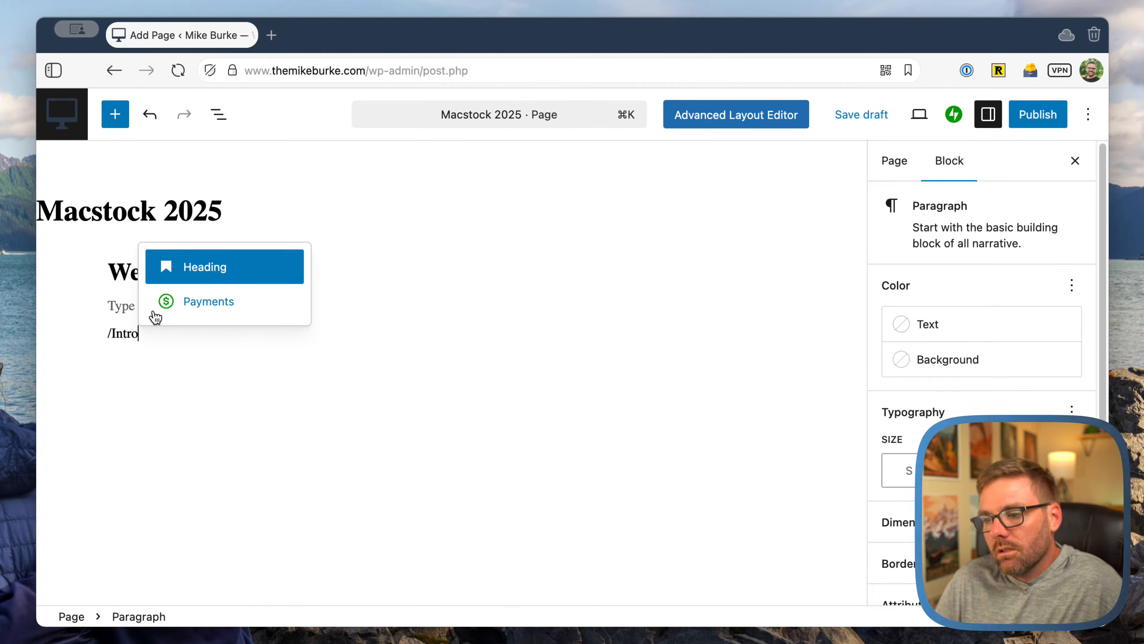
pyautogui.press('Return')
pyautogui.write('Intro')
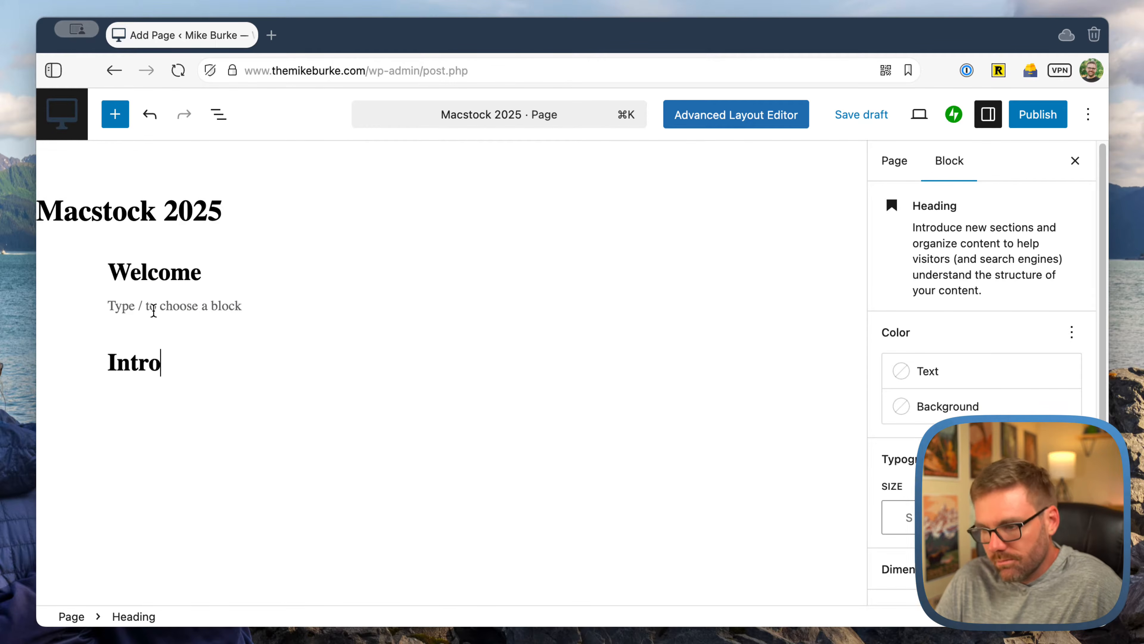
pyautogui.press('Return')
# Consult the MindNode map for the branch after Intro and add a "Macro Assembly" heading to the WordPress page, leaving an empty paragraph above it
pyautogui.press('super+Tab')
pyautogui.scroll(-6, 674, 348)
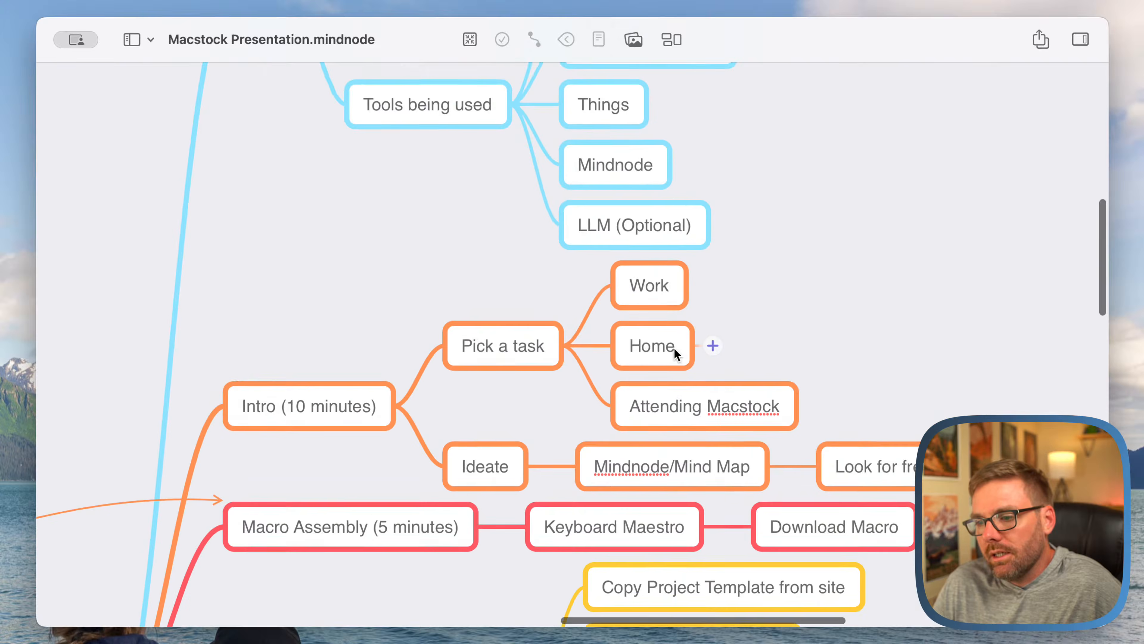
pyautogui.scroll(-1, 674, 348)
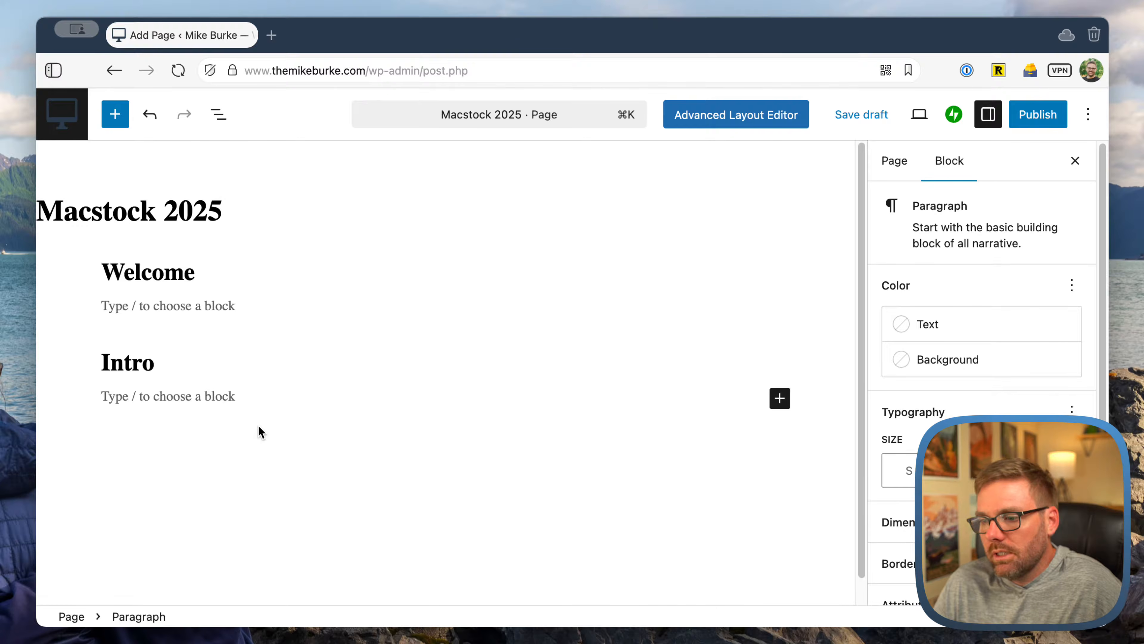
pyautogui.press('Return')
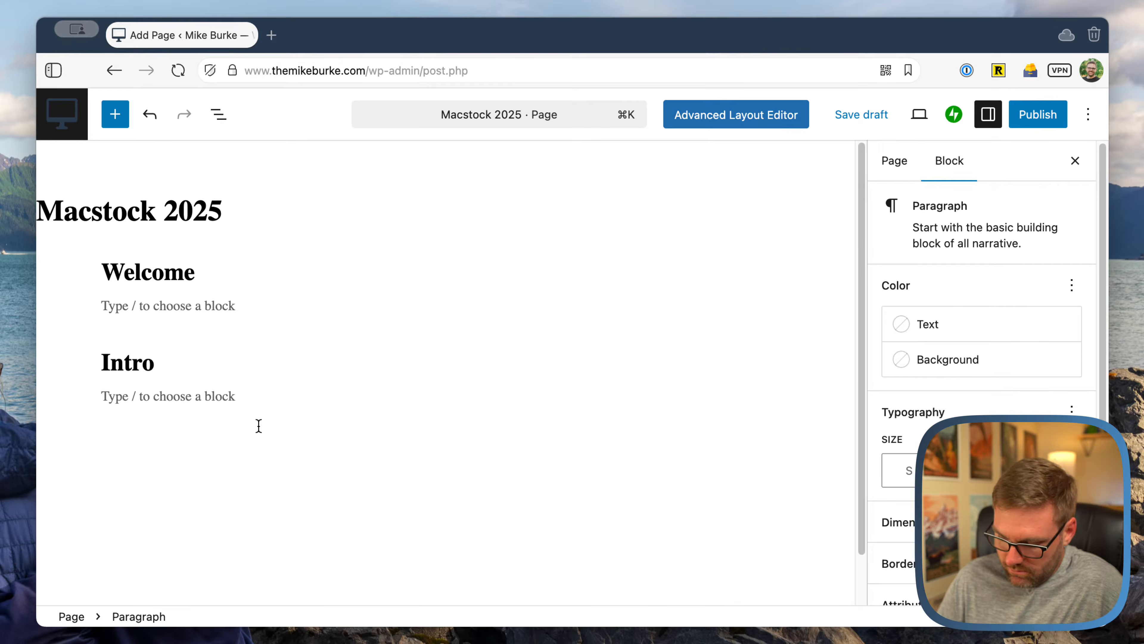
pyautogui.write('/h')
pyautogui.press('Return')
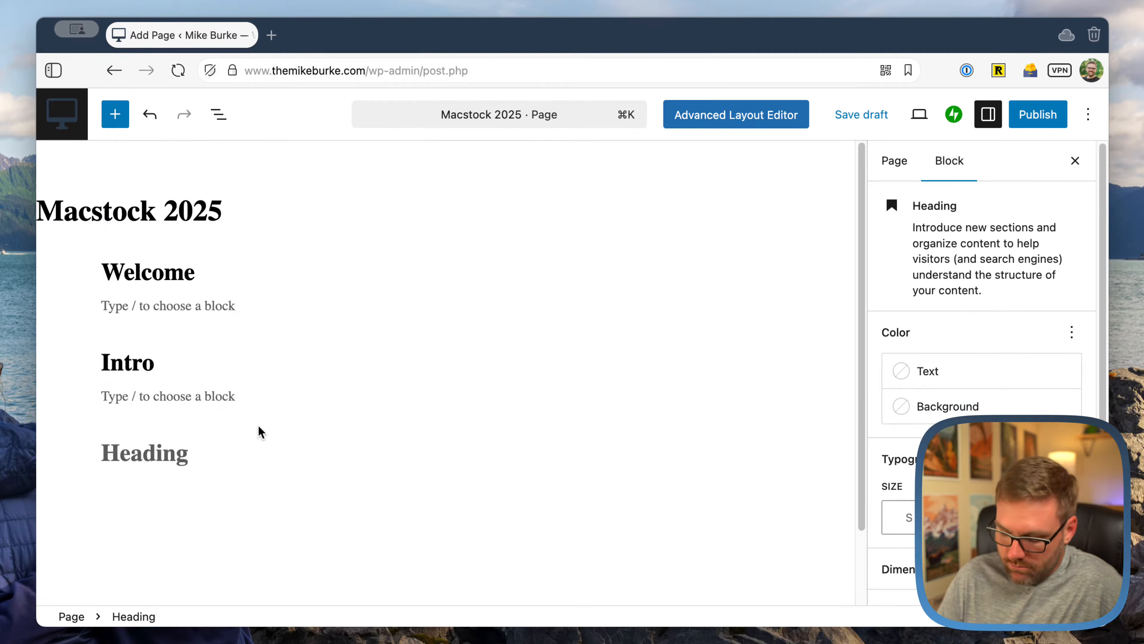
pyautogui.write('Macro Assembly')
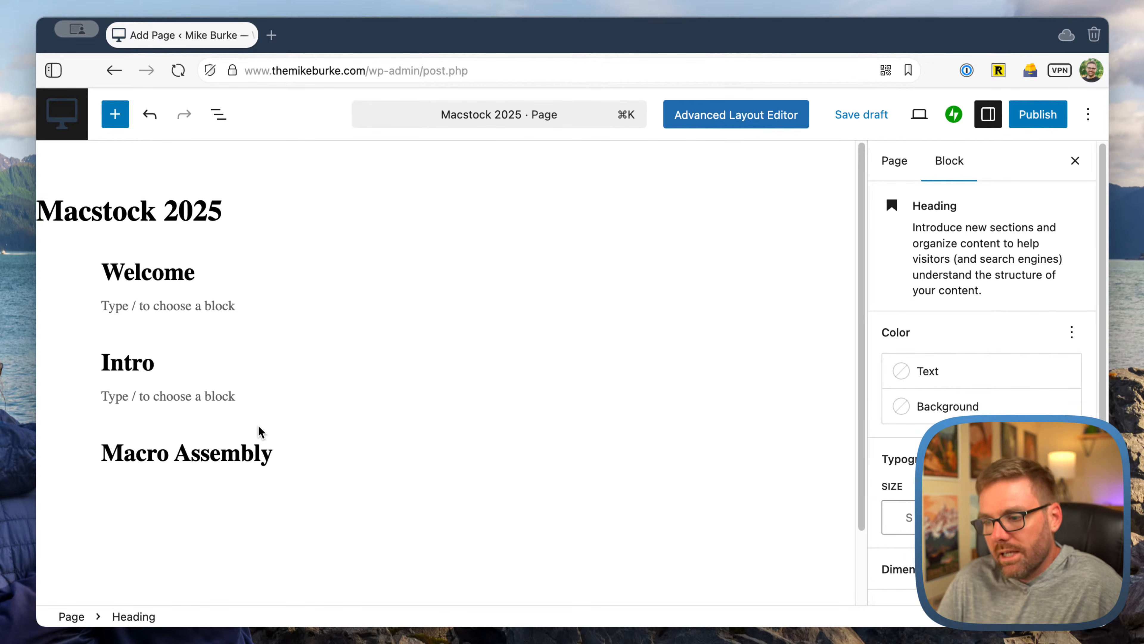
pyautogui.press('Return')
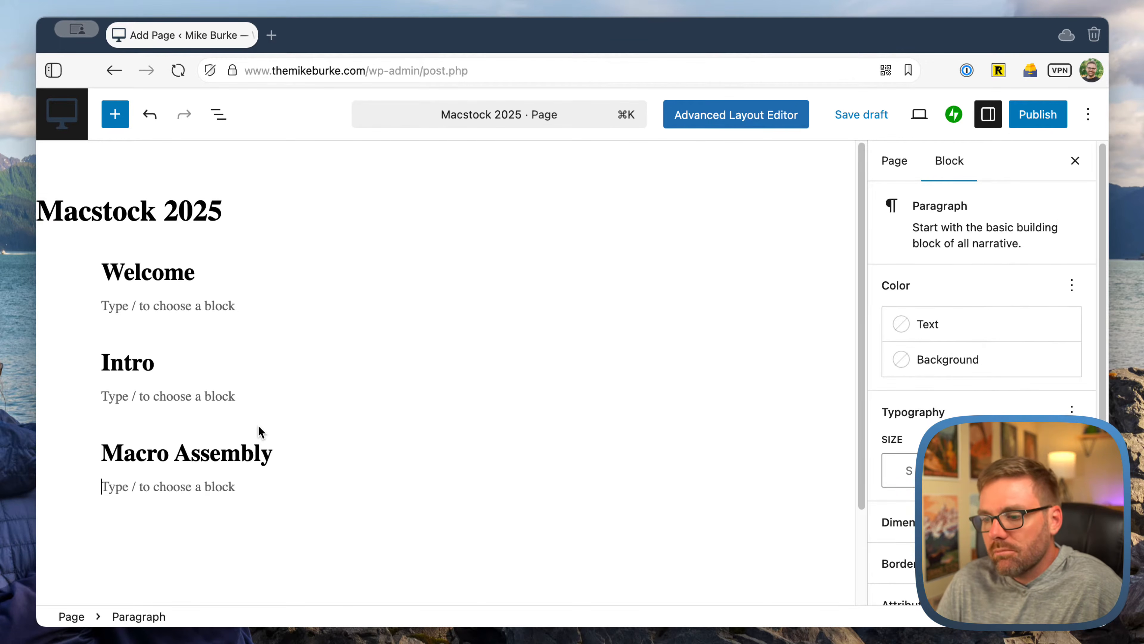
# Insert another heading block under Macro Assembly, check the next branches in MindNode, and fill in the heading as "Tasks"
pyautogui.write('/he')
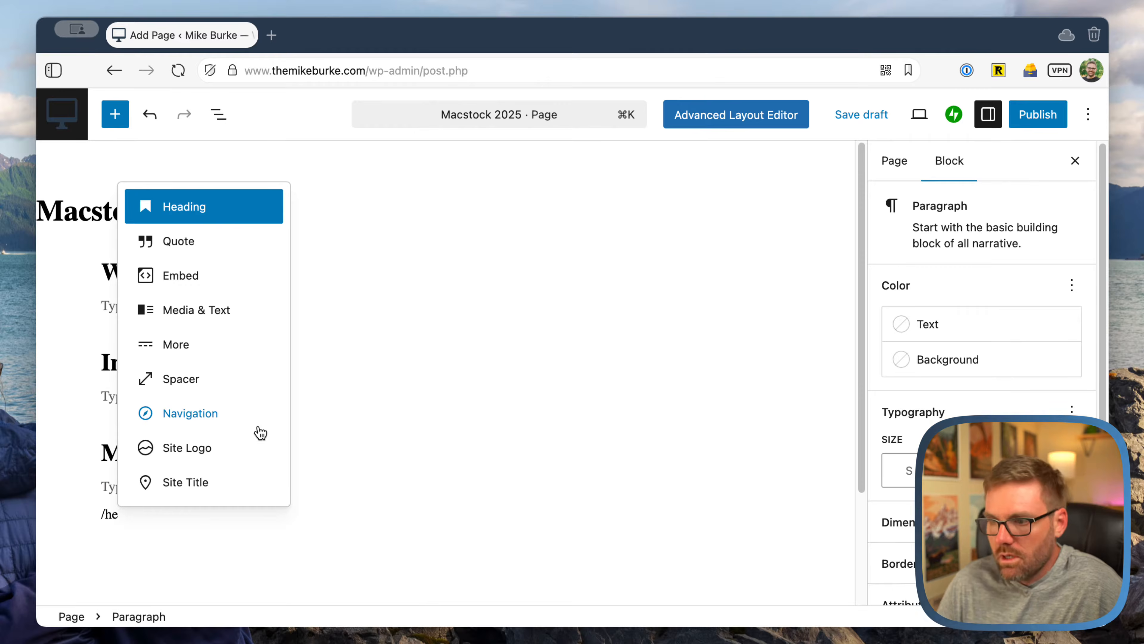
pyautogui.press('Return')
pyautogui.press('super+Tab')
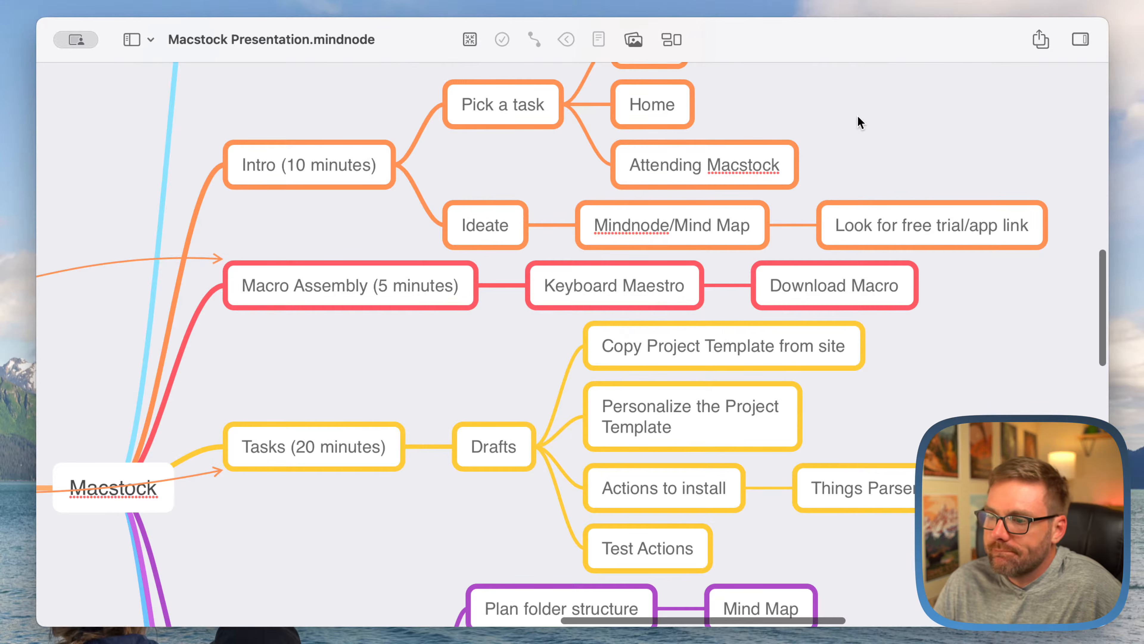
pyautogui.scroll(-10, 435, 302)
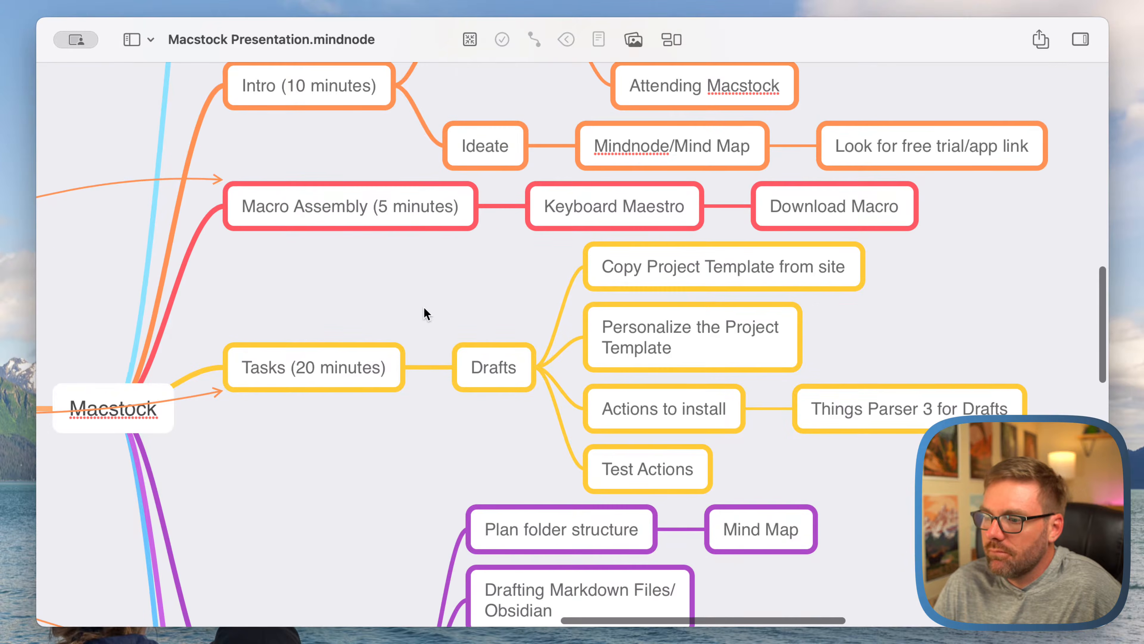
pyautogui.scroll(-4, 426, 312)
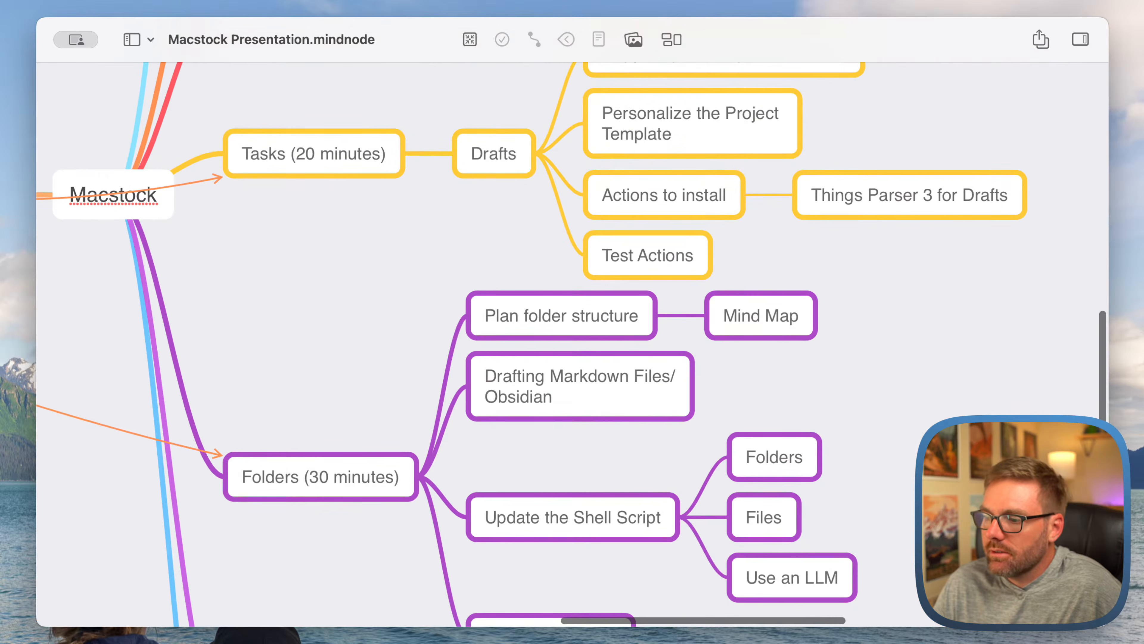
pyautogui.press('super+Tab')
pyautogui.write('Tasks')
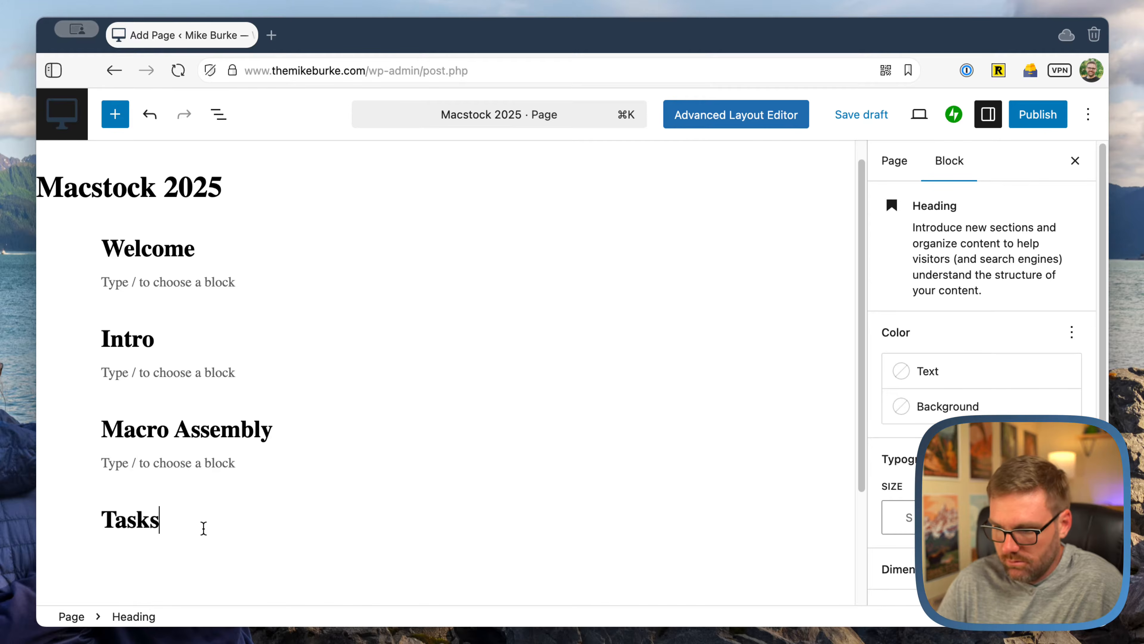
# Add a "Folders" heading below Tasks, leaving an empty paragraph between the two headings
pyautogui.press('Return')
pyautogui.press('Return')
pyautogui.write('/He')
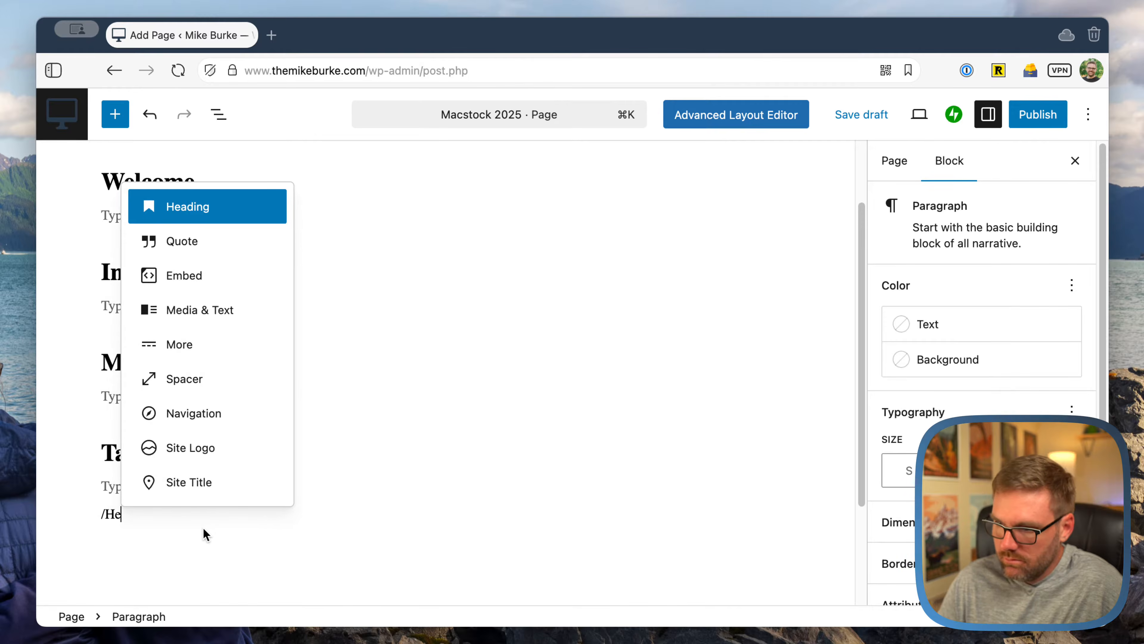
pyautogui.press('Return')
pyautogui.write('Folders')
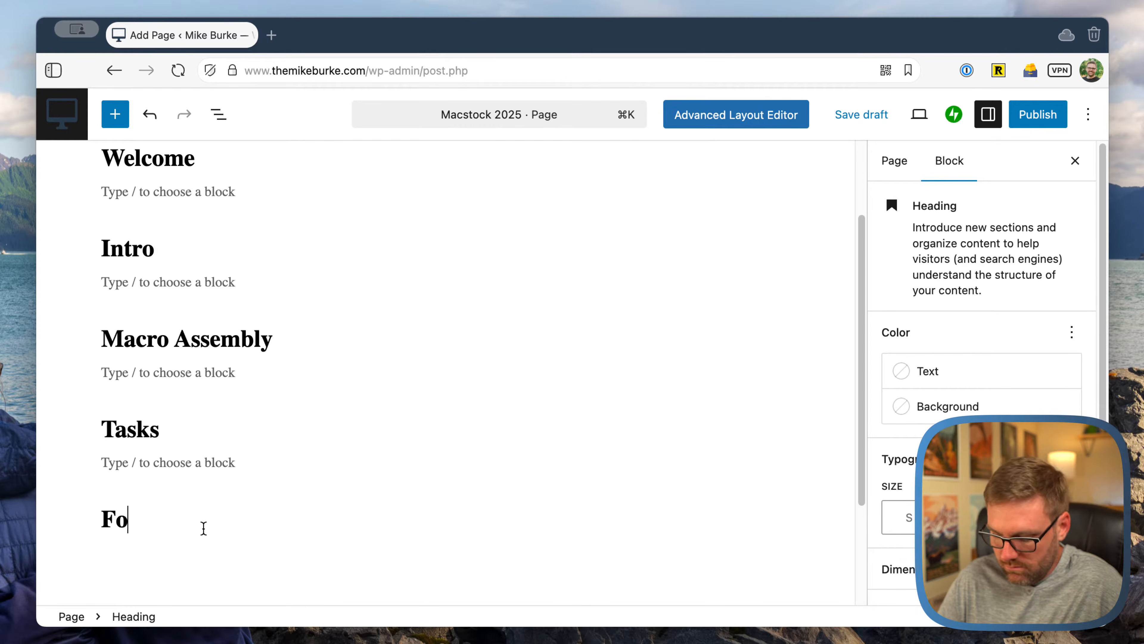
# Insert a heading block below Folders, leaving an empty paragraph above it, and check the remaining QA and Outro branches in MindNode
pyautogui.press('Return')
pyautogui.write('/he')
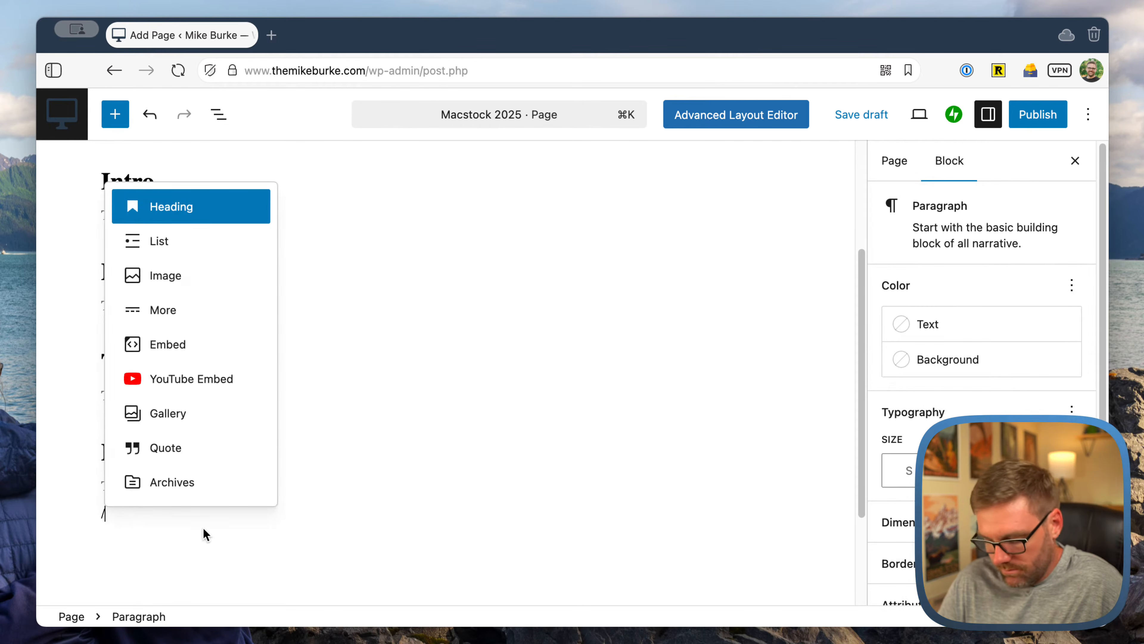
pyautogui.press('Return')
pyautogui.press('super+Tab')
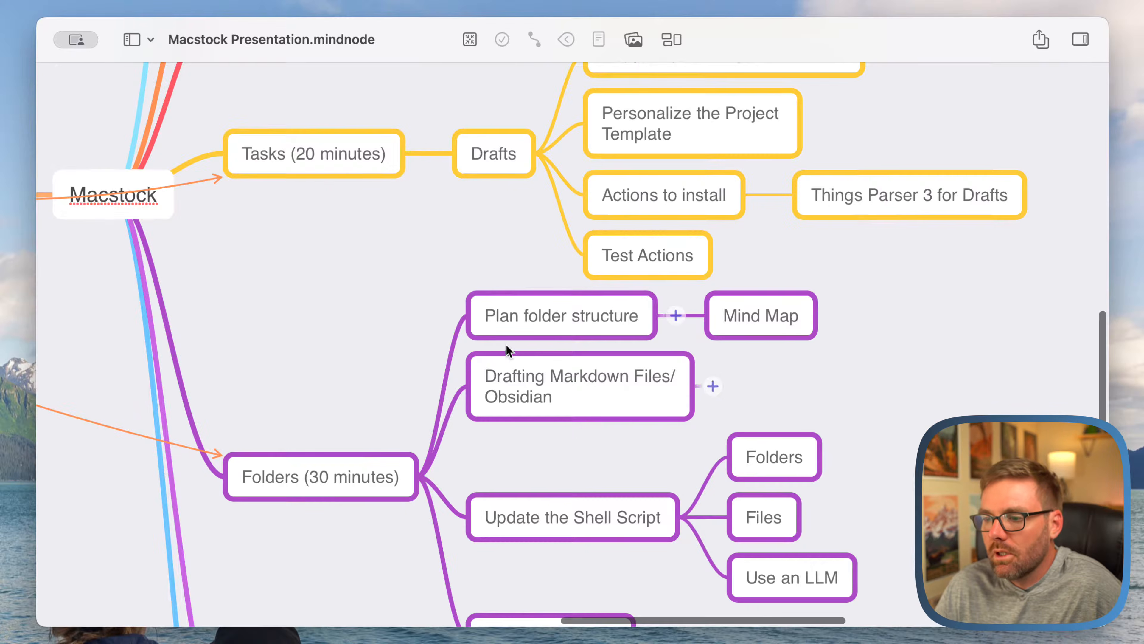
pyautogui.scroll(-9, 506, 346)
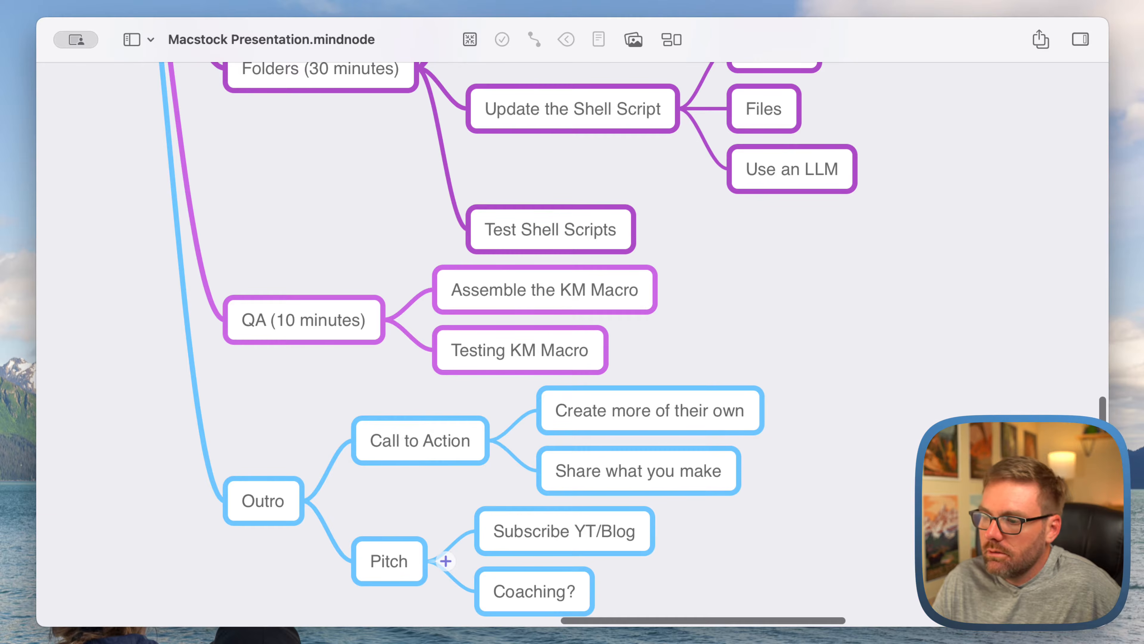
pyautogui.press('super+Tab')
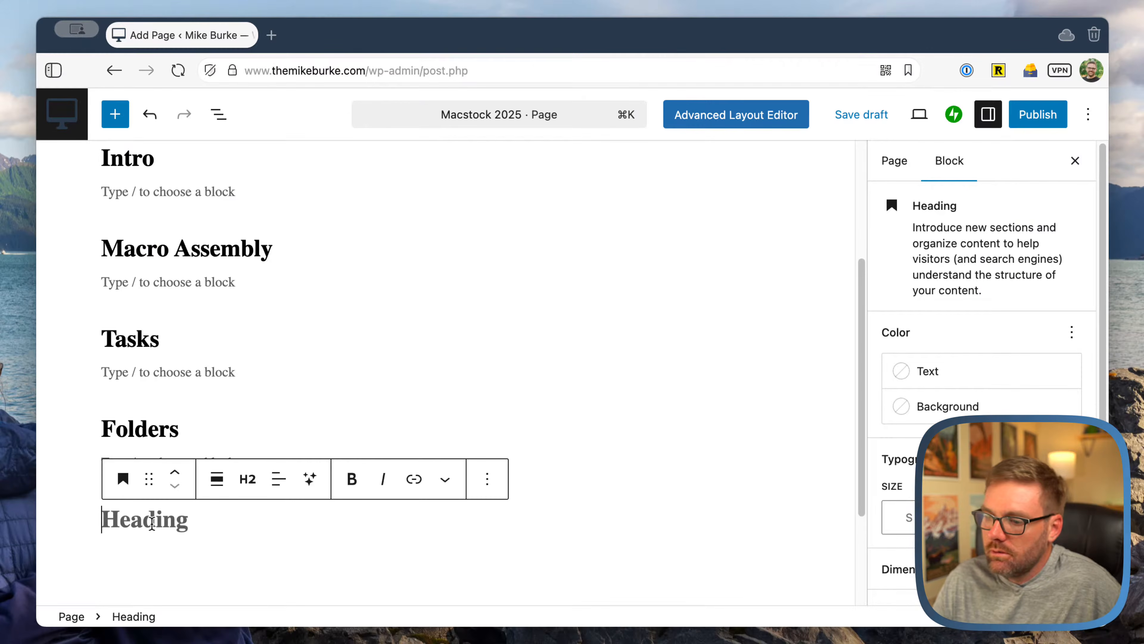
# Fill in the new heading on the WordPress page as "See You Next Time" and add an empty paragraph below it
pyautogui.write('See you')
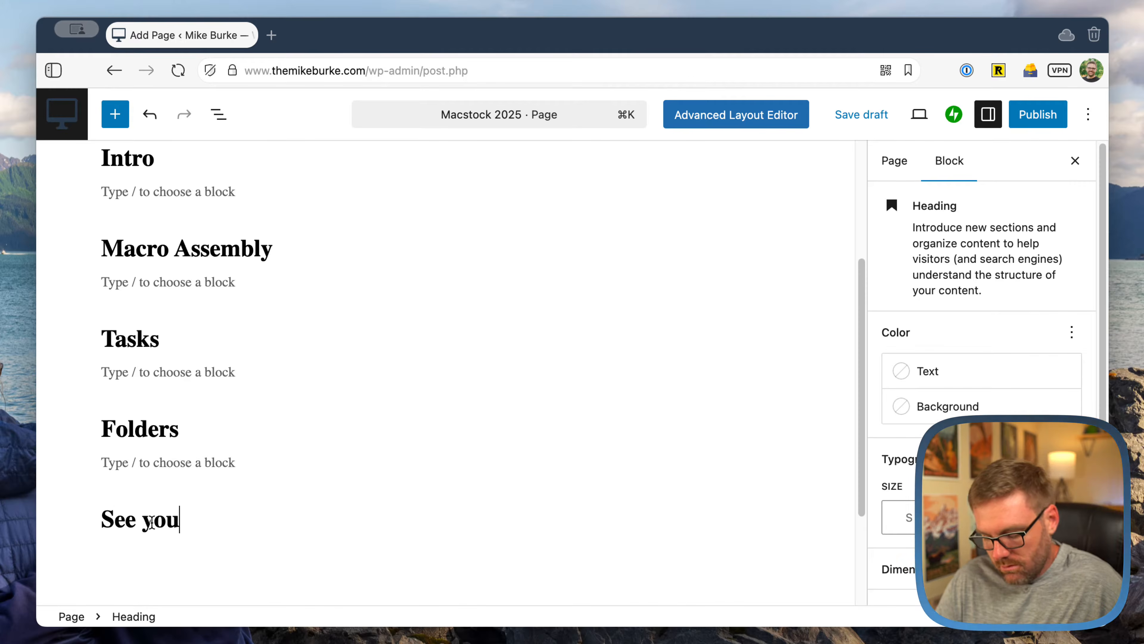
pyautogui.write(' Next Time')
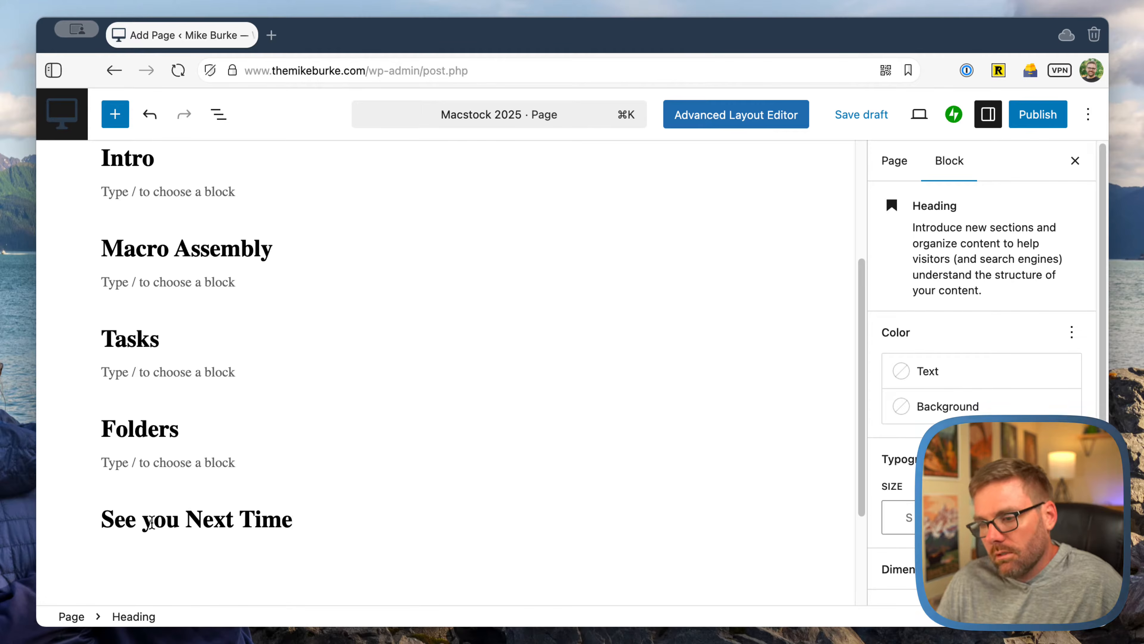
pyautogui.press('BackSpace')
pyautogui.write('Y')
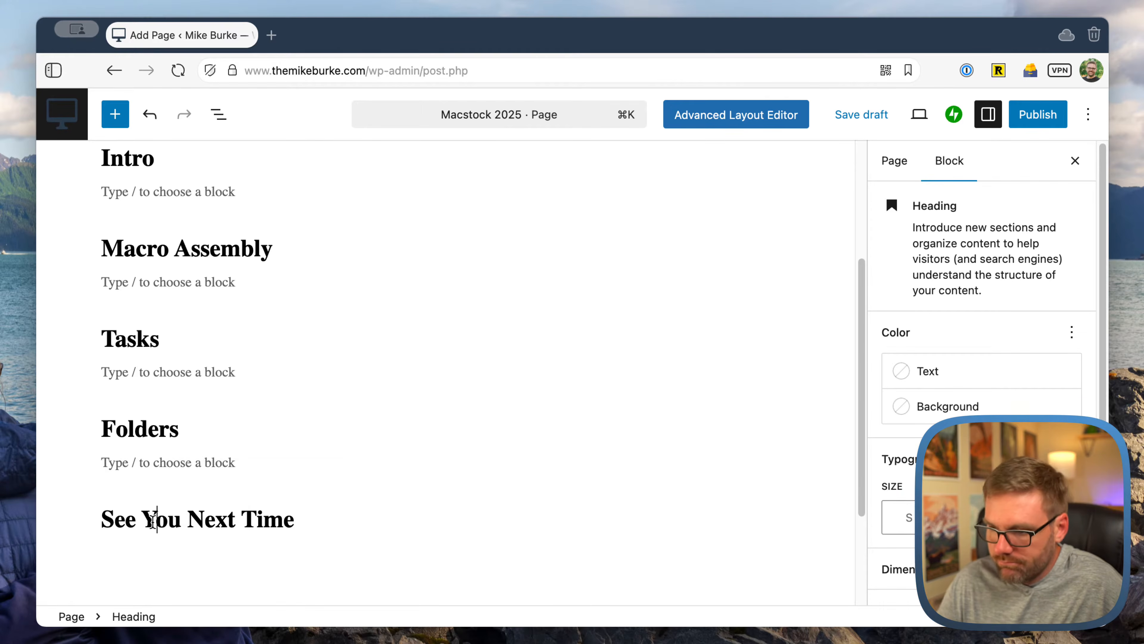
pyautogui.click(289, 556)
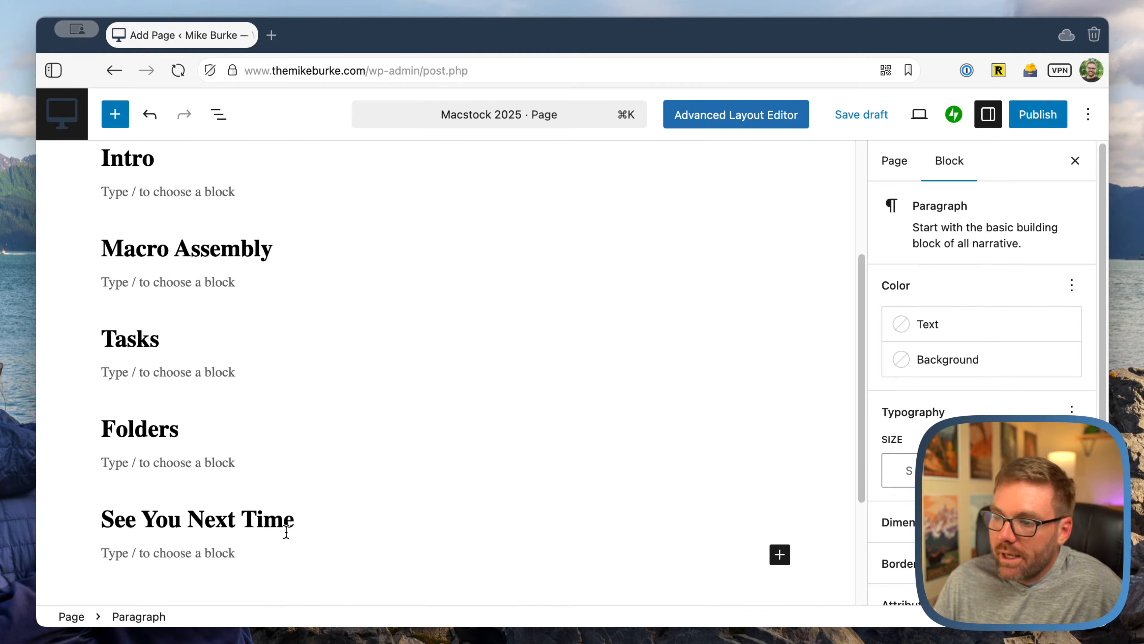
# Save the exported Keyboard Maestro macro to the Desktop under the name "Macstock Macro"
pyautogui.scroll(2, 279, 302)
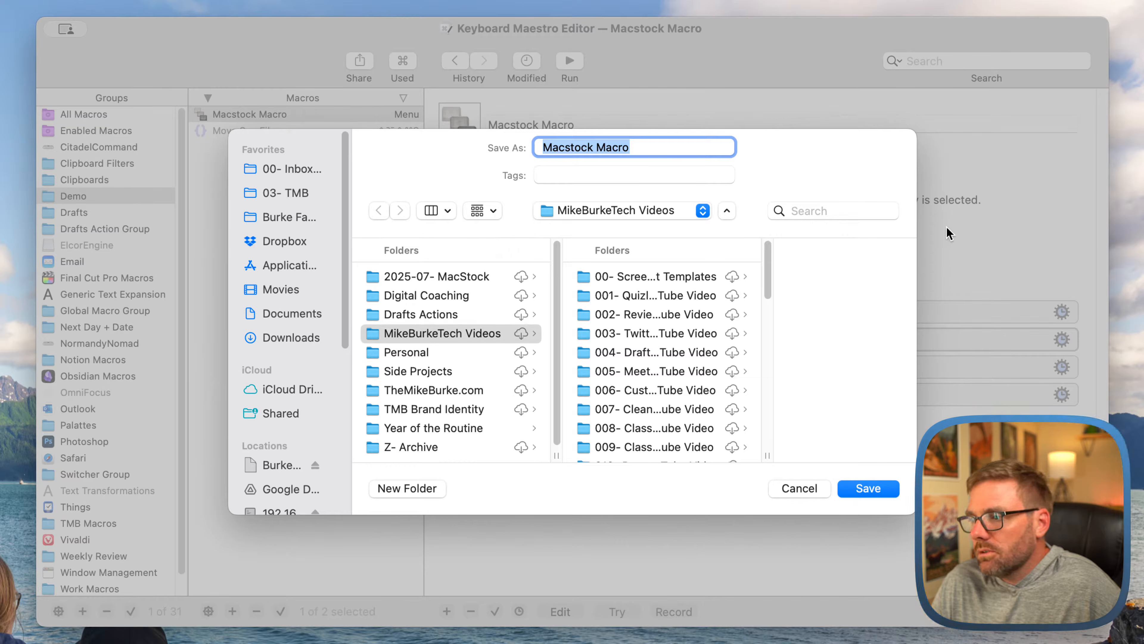
pyautogui.press('super+d')
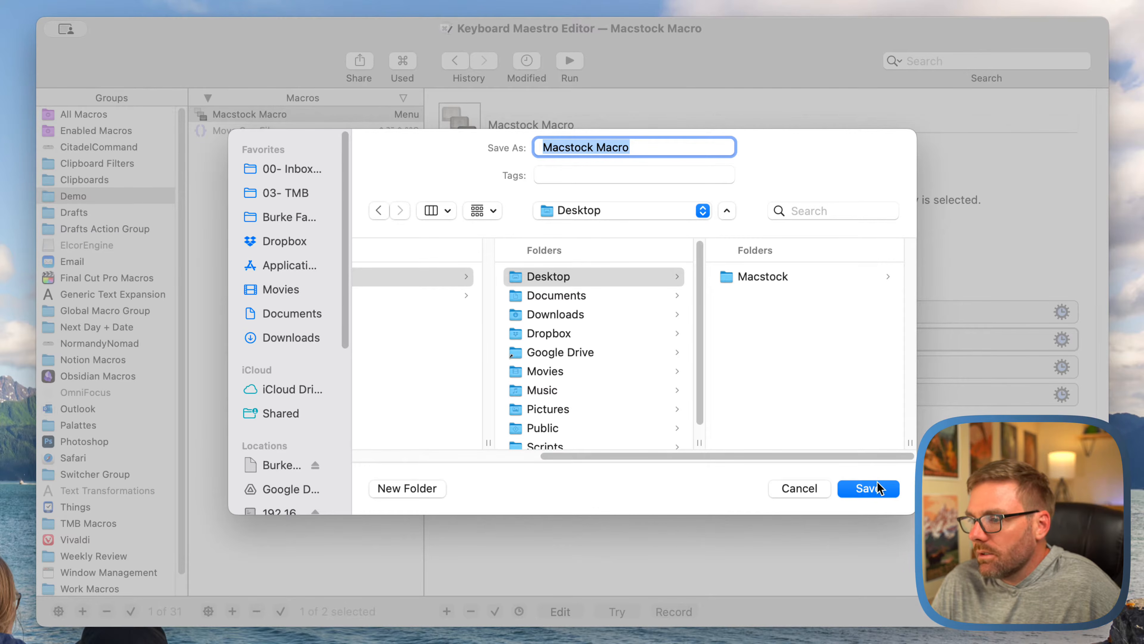
pyautogui.click(868, 487)
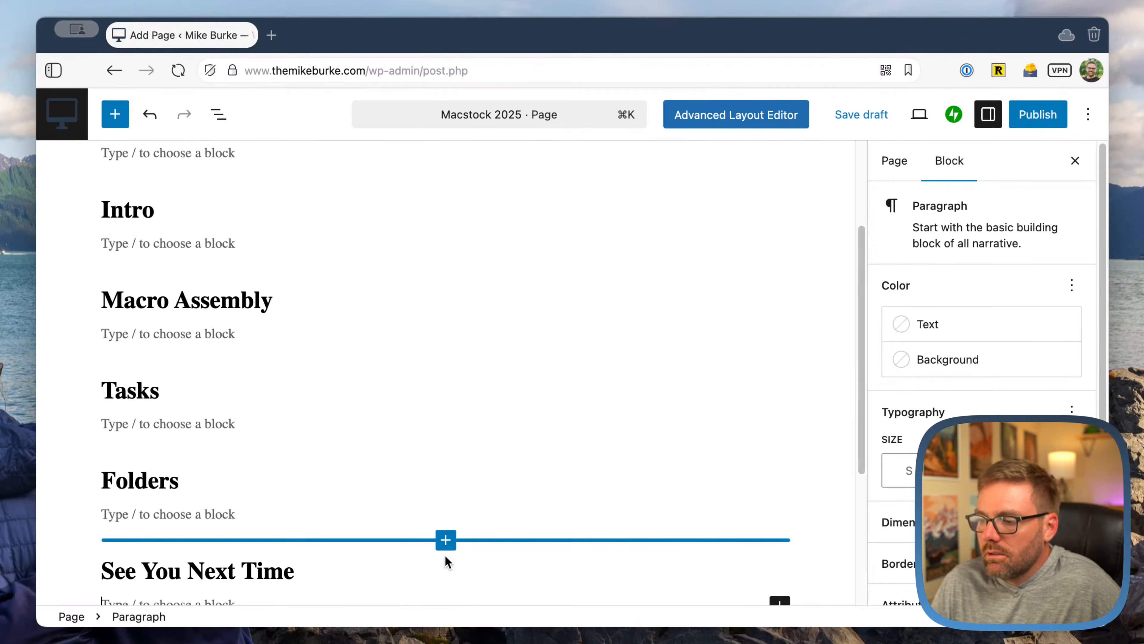
# Add a bulleted list item reading "Download the Sample Macro" under the Macro Assembly heading on the WordPress page
pyautogui.click(155, 332)
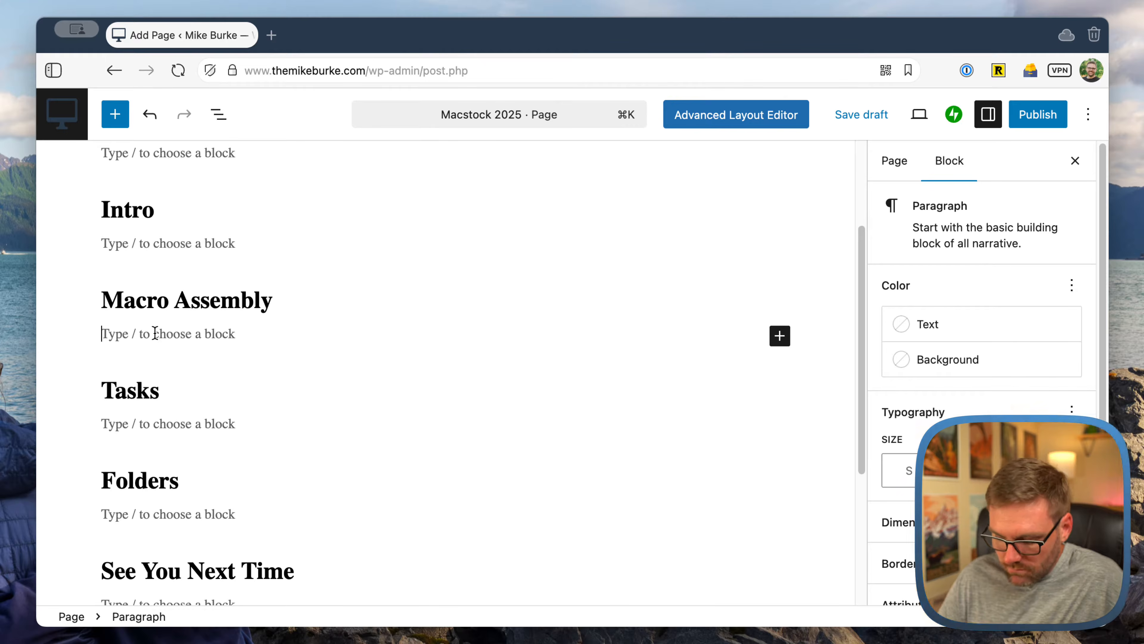
pyautogui.write('- Download')
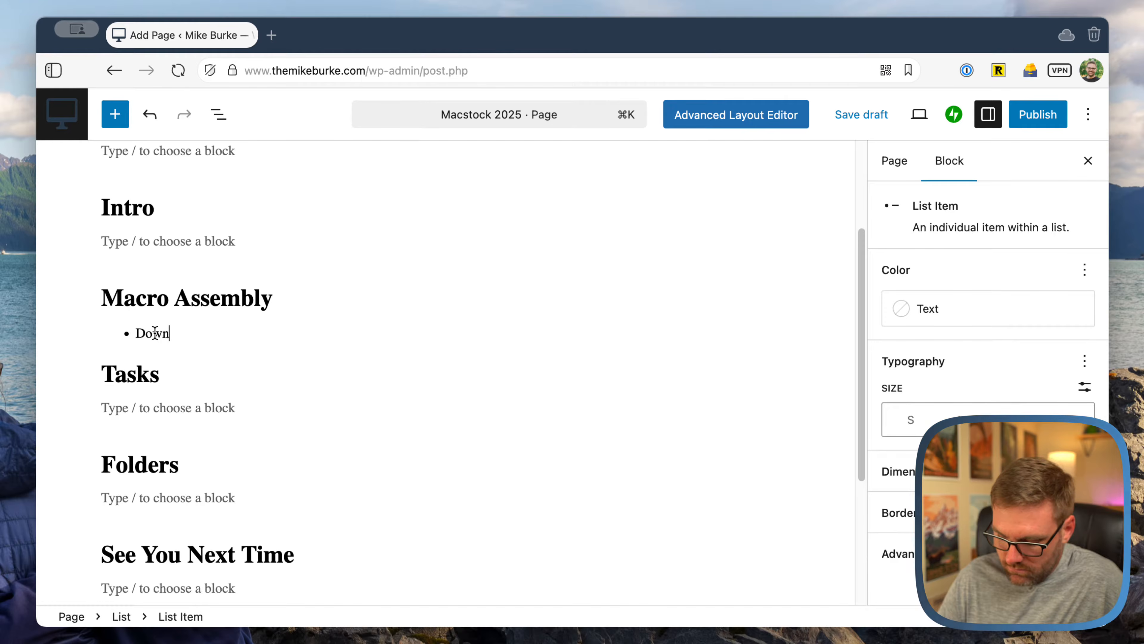
pyautogui.write(' the Mac')
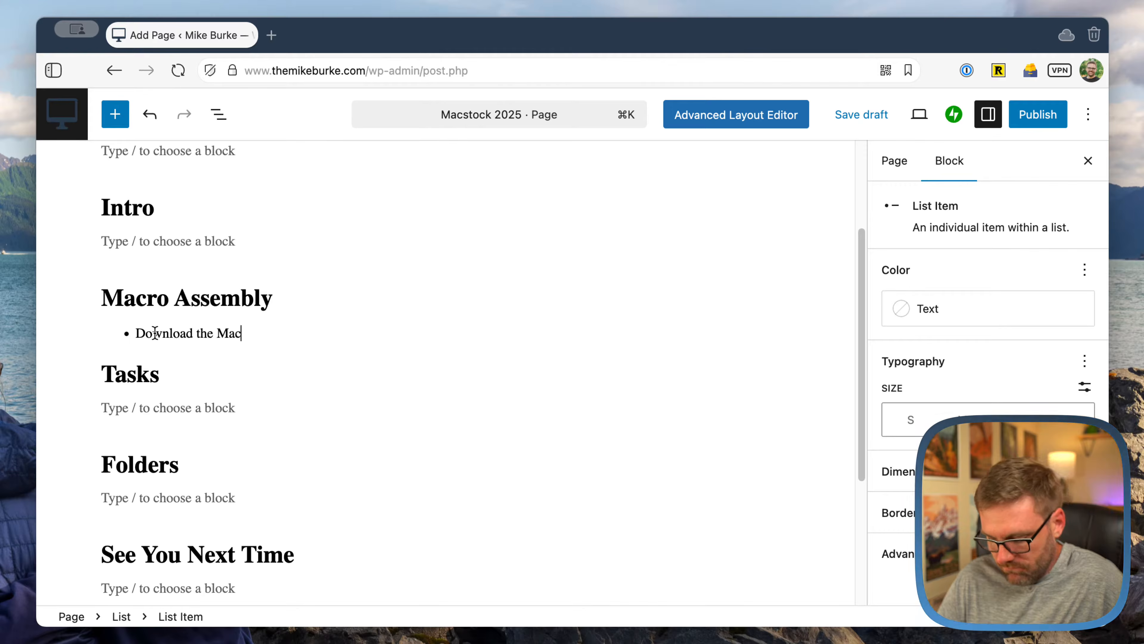
pyautogui.write('ro Here')
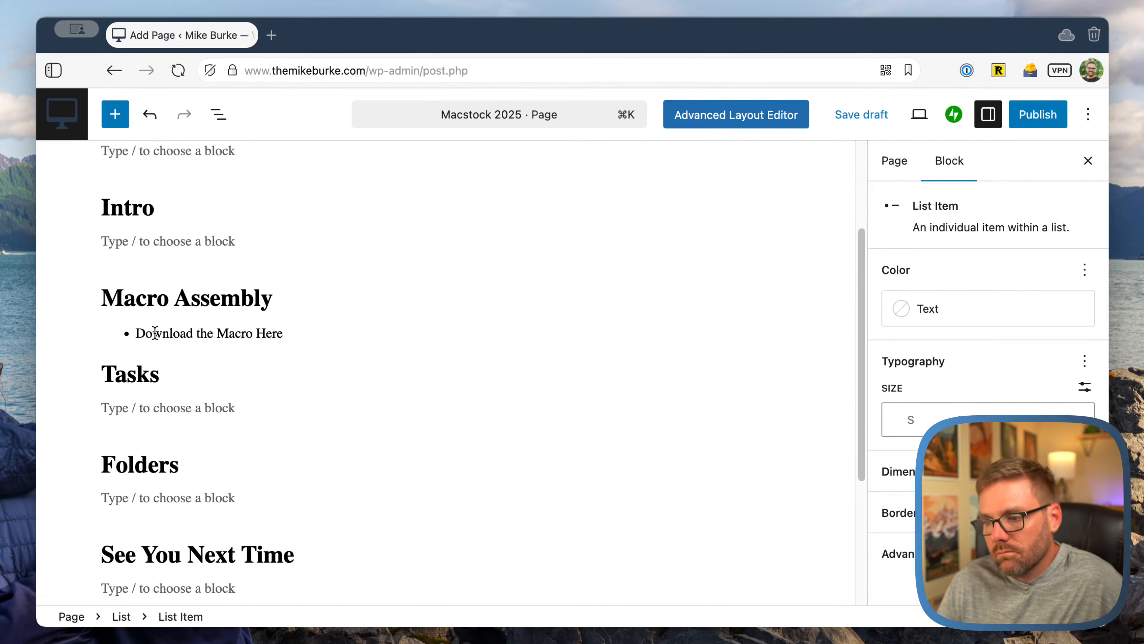
pyautogui.click(219, 334)
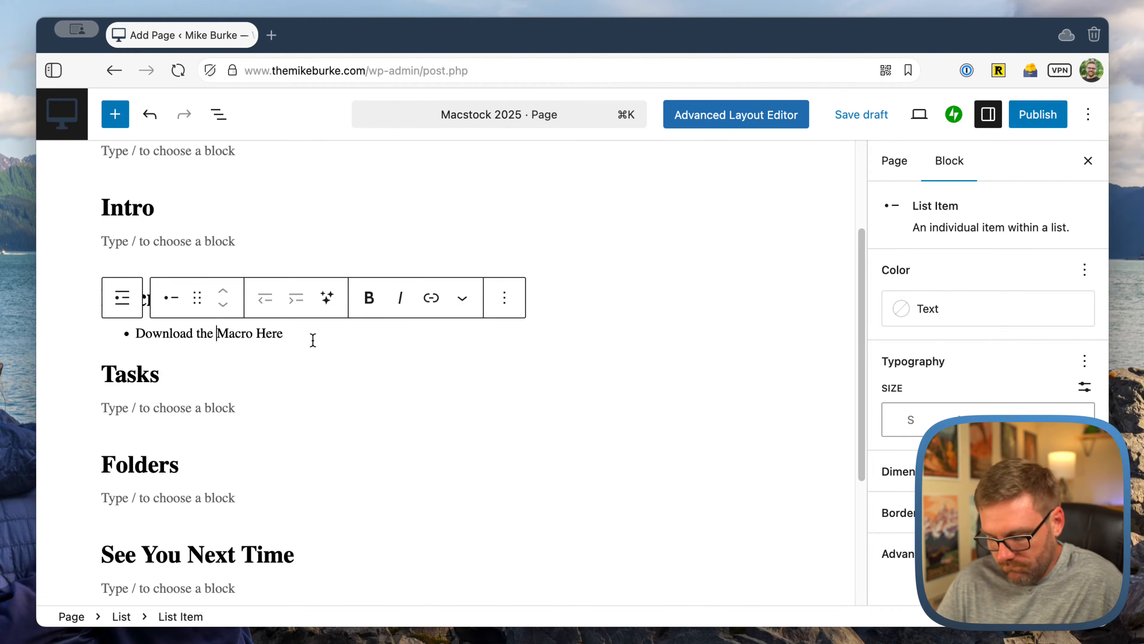
pyautogui.write('Sample')
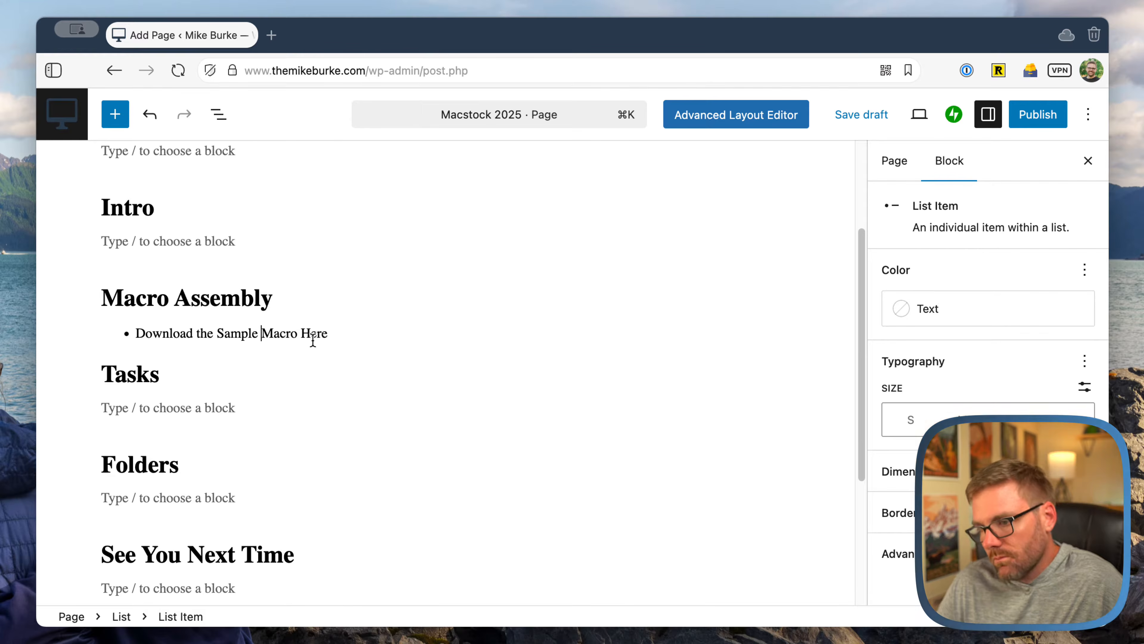
pyautogui.moveTo(329, 334); pyautogui.dragTo(299, 334)
pyautogui.press('BackSpace')
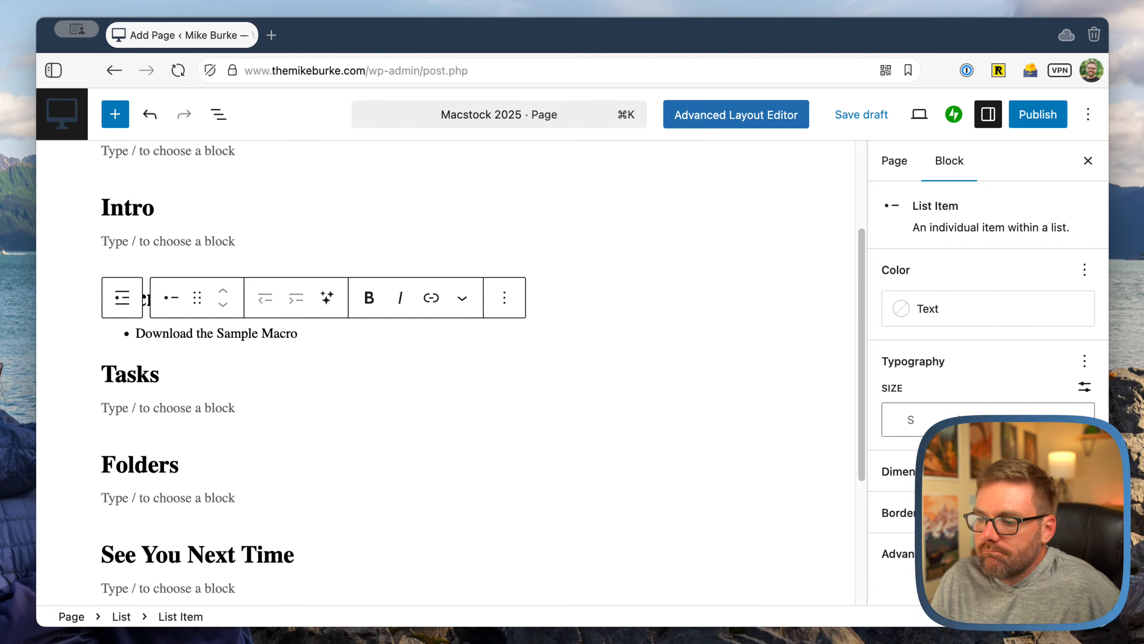
# Turn the empty paragraph under the Folders heading into a Prismatic code block
pyautogui.click(172, 498)
pyautogui.write('/pr')
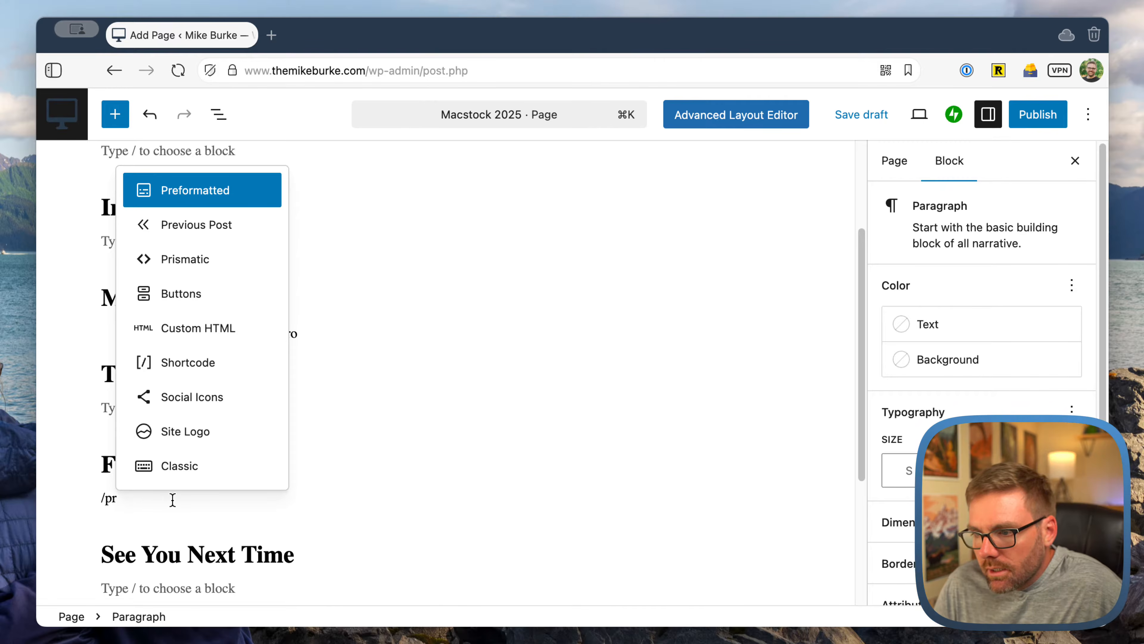
pyautogui.press('Down')
pyautogui.press('Down')
pyautogui.press('Return')
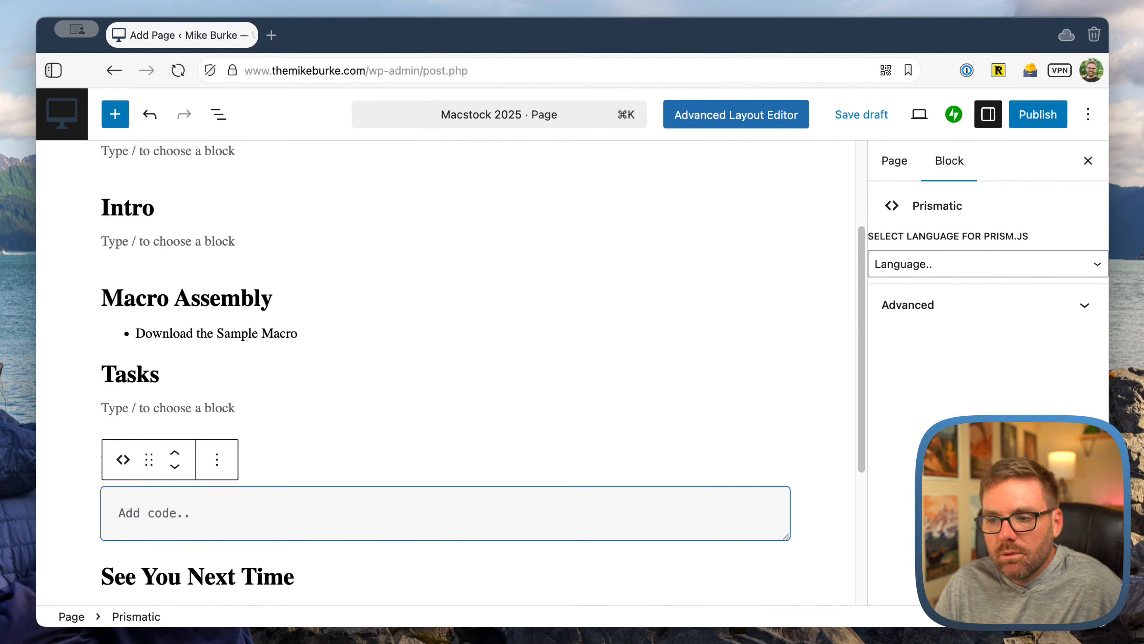
# Copy the whole shell script from Keyboard Maestro's "Create Folders for This Conference" action and paste it into the code block under Folders
pyautogui.press('super+Tab')
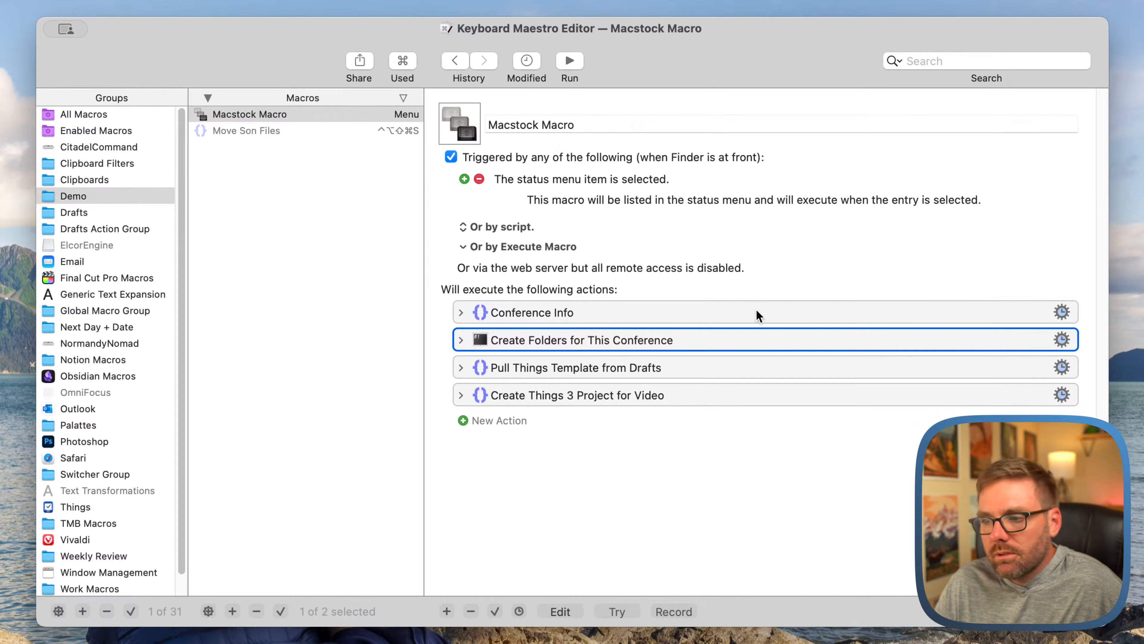
pyautogui.click(459, 344)
pyautogui.scroll(-5, 623, 469)
pyautogui.click(628, 478)
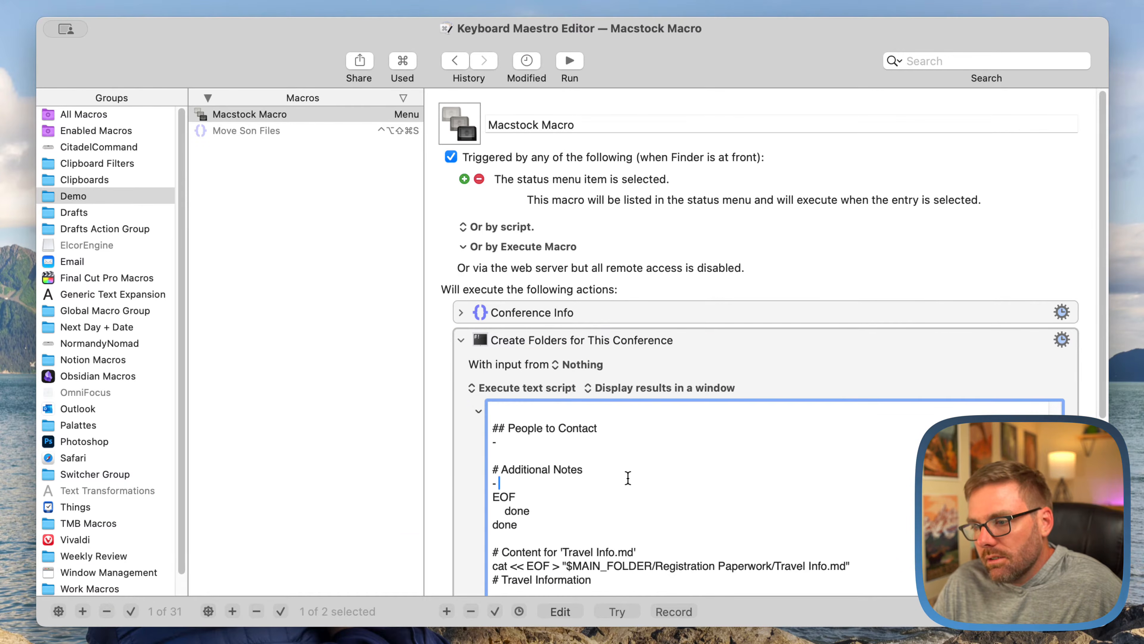
pyautogui.scroll(10, 628, 478)
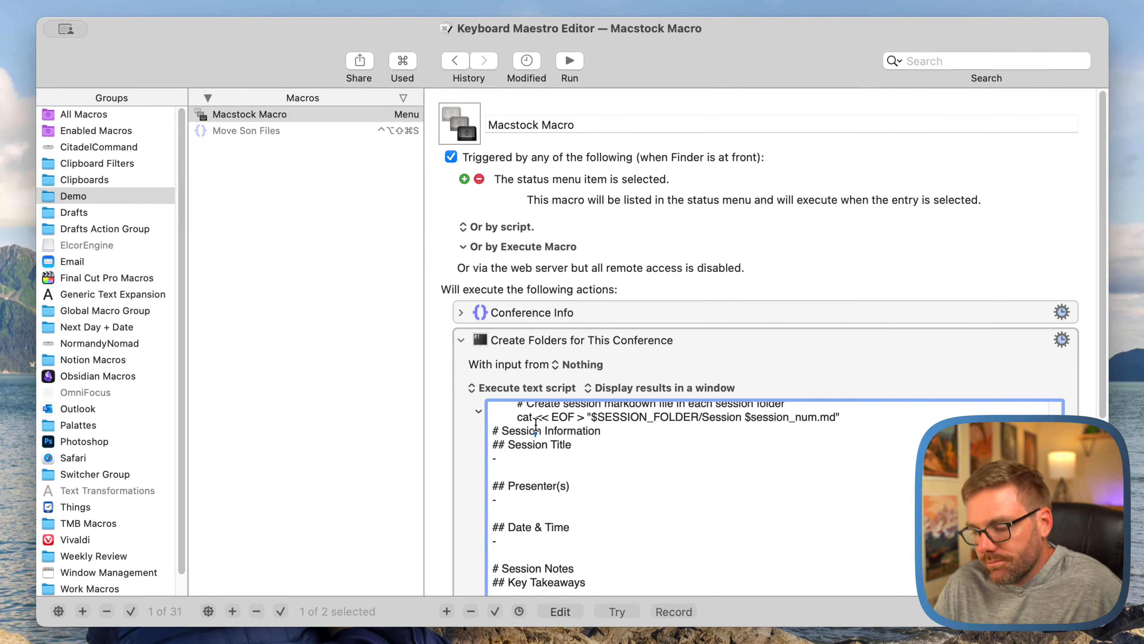
pyautogui.press('super+a')
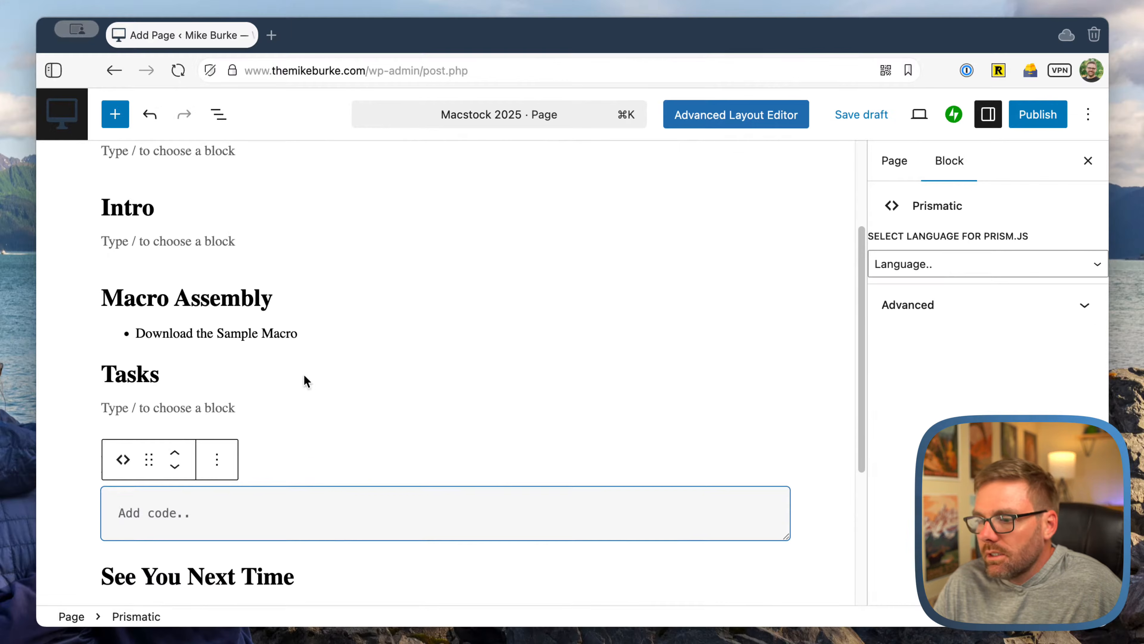
pyautogui.click(165, 508)
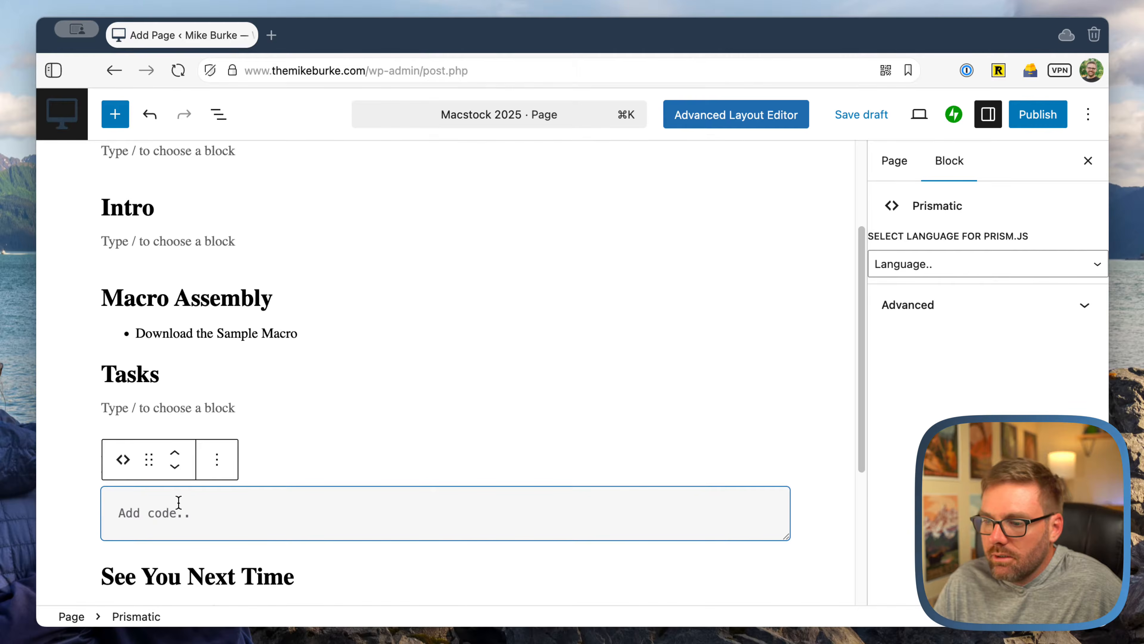
pyautogui.press('super+v')
# Set the Prism.js language of the Folders code block to Bash
pyautogui.scroll(20, 318, 396)
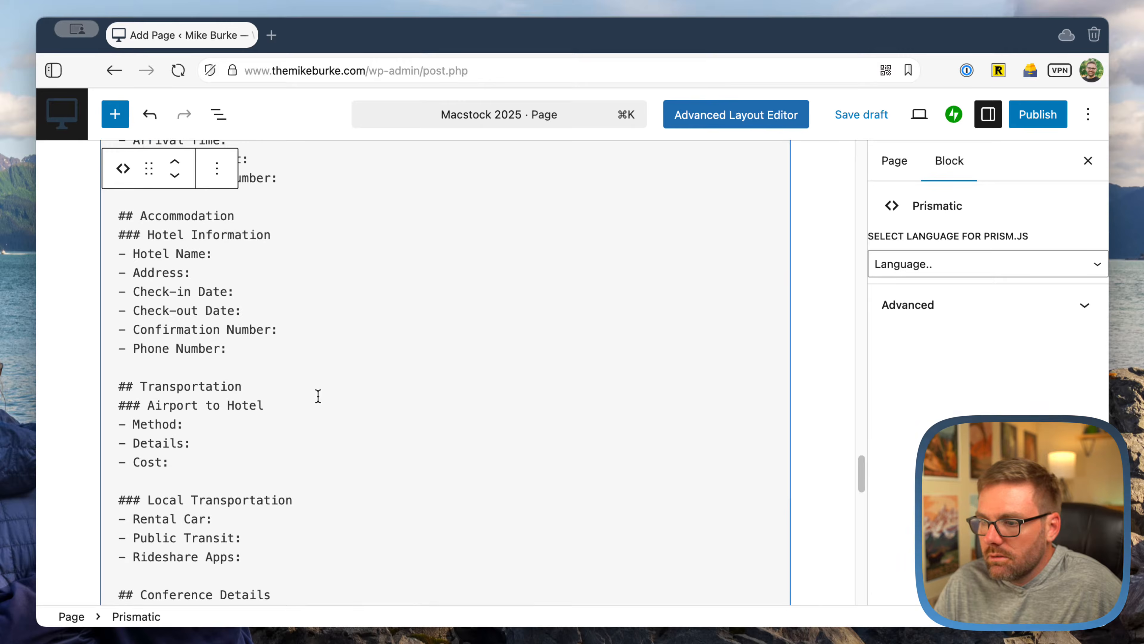
pyautogui.scroll(10, 318, 395)
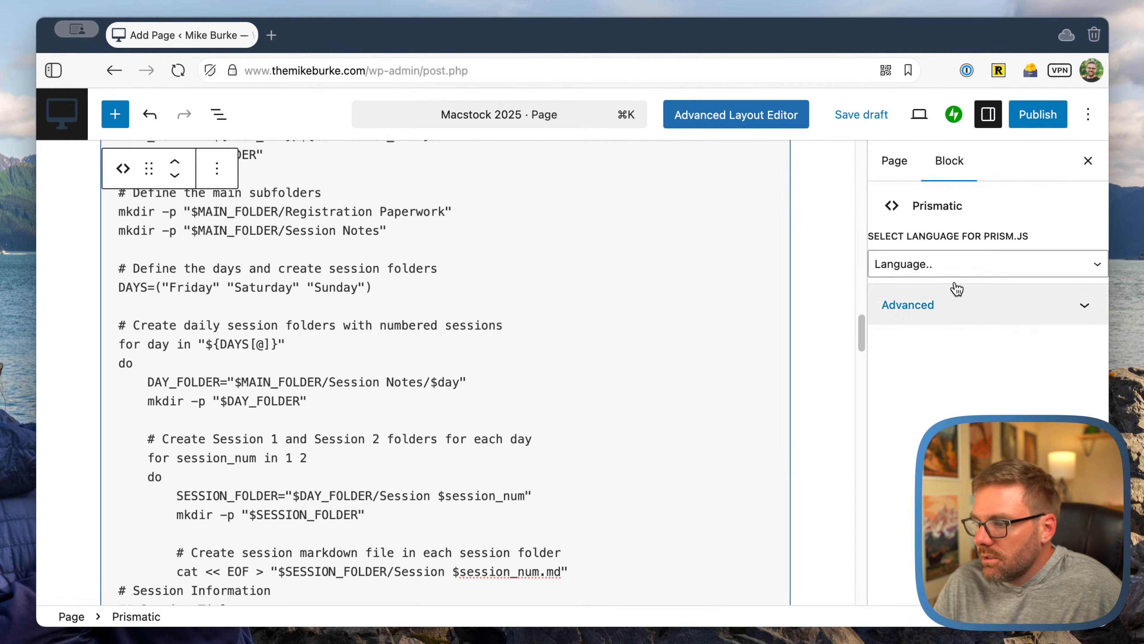
pyautogui.click(959, 270)
pyautogui.scroll(-12, 893, 335)
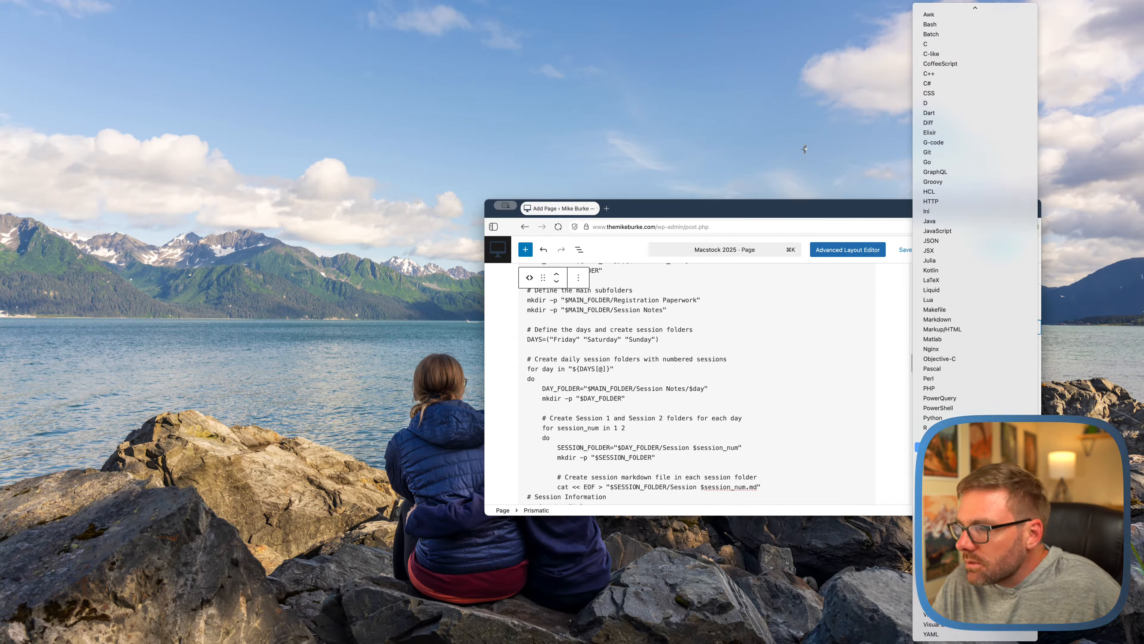
pyautogui.scroll(5, 976, 451)
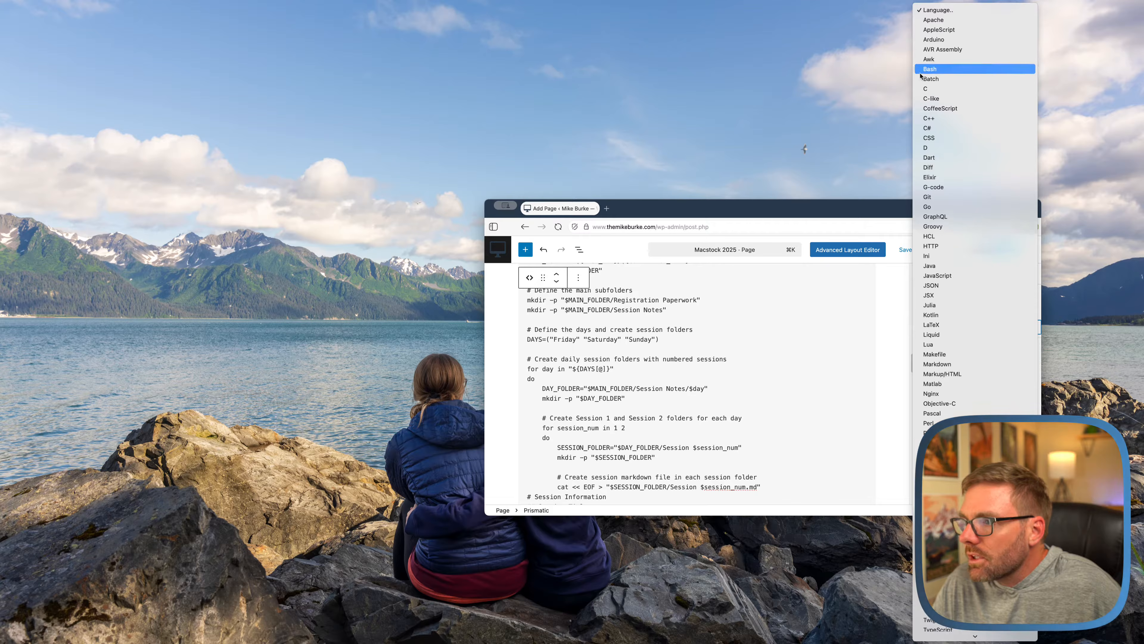
pyautogui.click(930, 69)
# Turn the empty paragraph under the Tasks heading into a Prismatic code block
pyautogui.scroll(15, 428, 319)
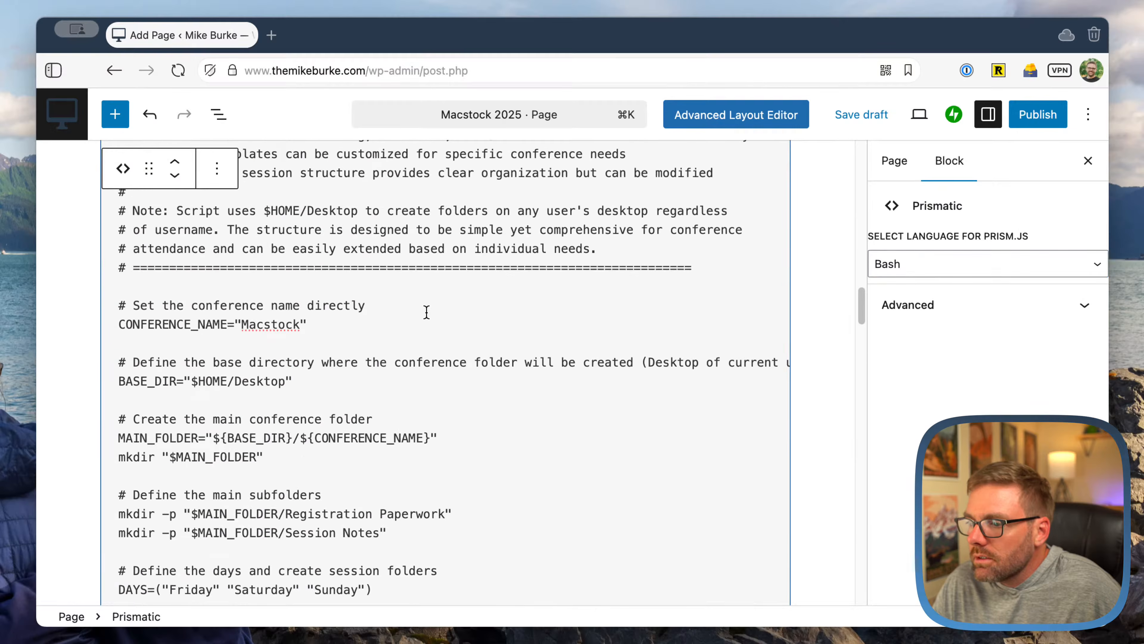
pyautogui.scroll(6, 426, 312)
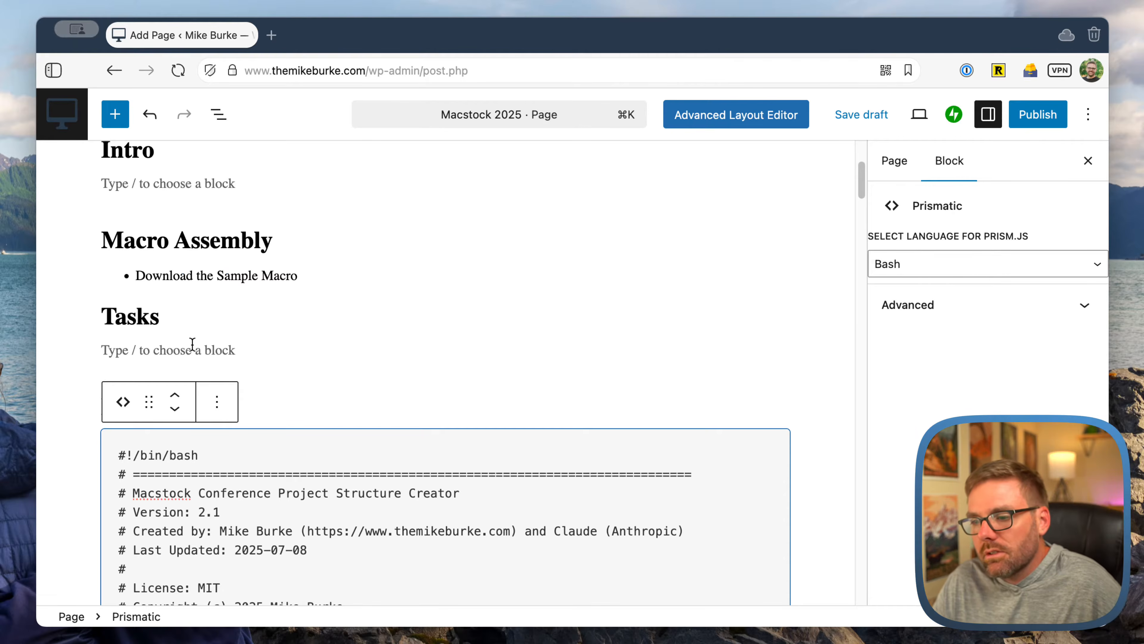
pyautogui.click(206, 354)
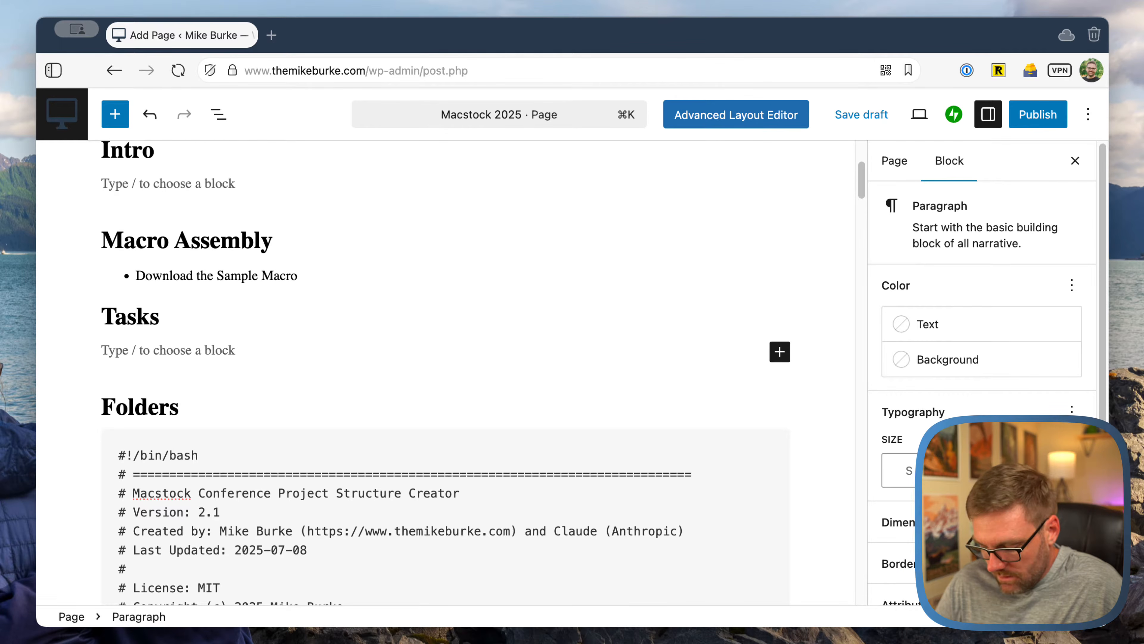
pyautogui.write('/pri')
pyautogui.press('Return')
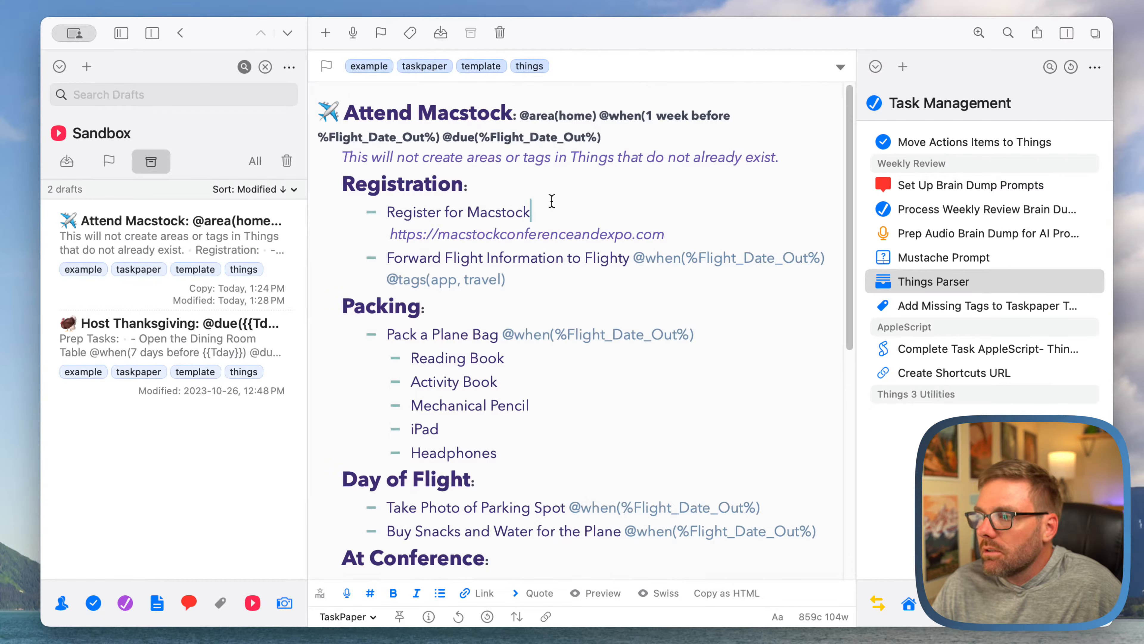
# Copy the full "Attend Macstock" TaskPaper template from Drafts and paste it into the code block under Tasks
pyautogui.press('super+a')
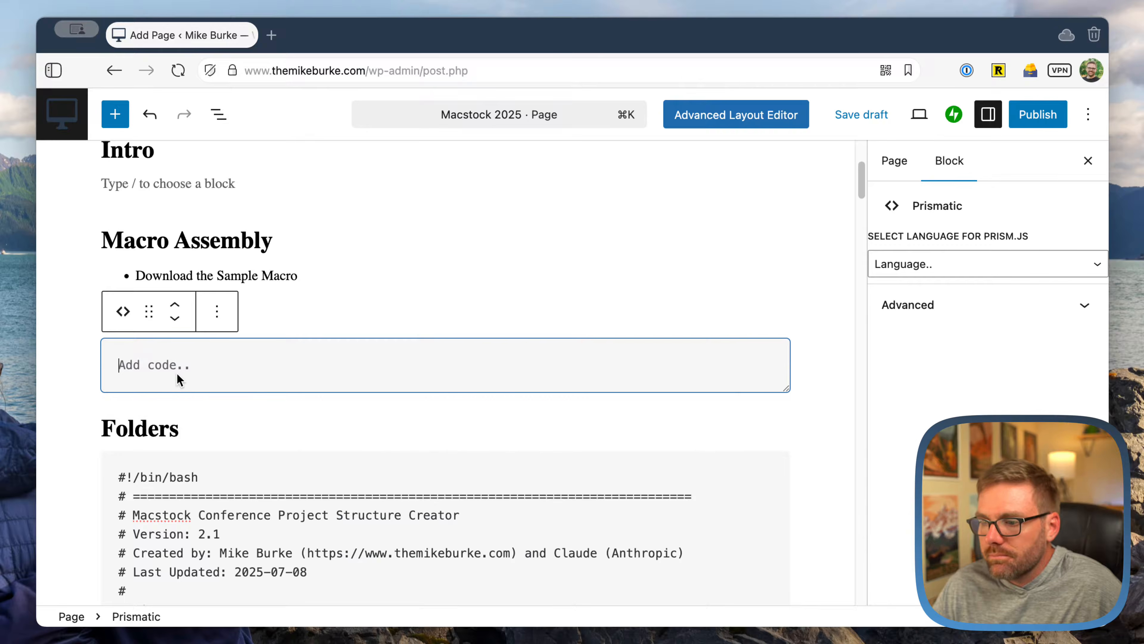
pyautogui.press('super+v')
pyautogui.scroll(3, 443, 352)
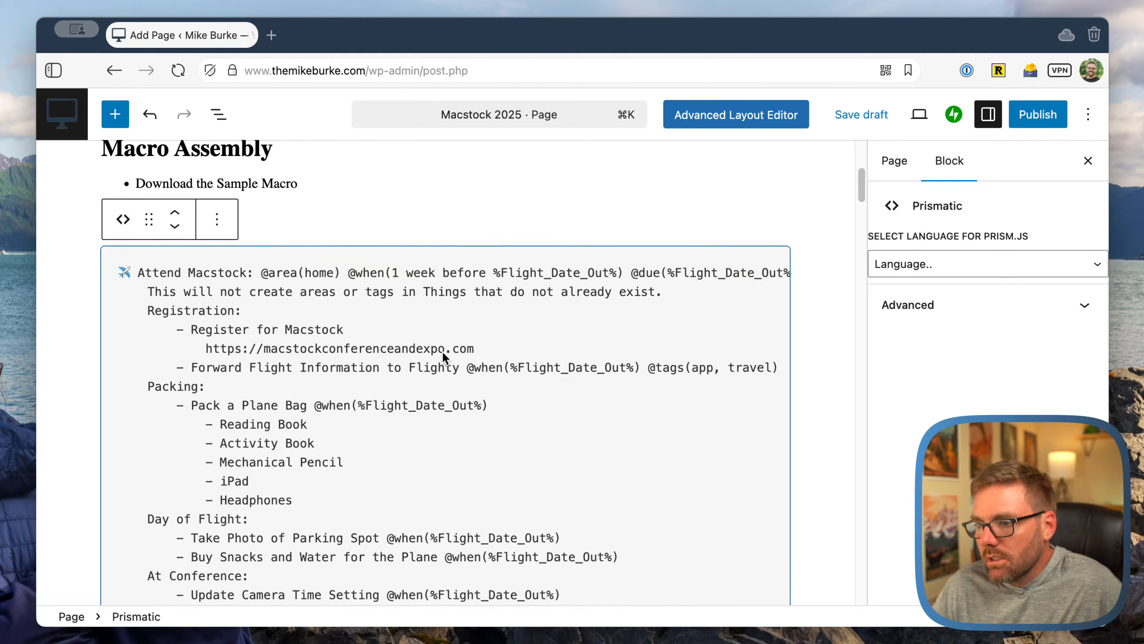
# Set the Prism.js language of the Tasks code block to Markdown
pyautogui.click(961, 266)
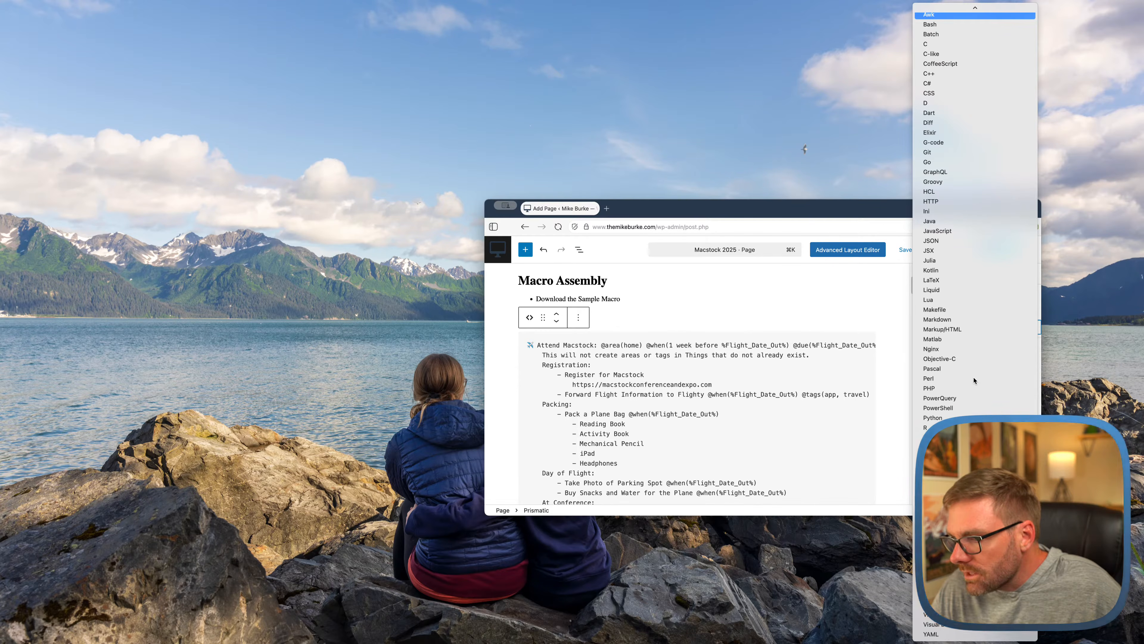
pyautogui.click(940, 319)
pyautogui.click(763, 420)
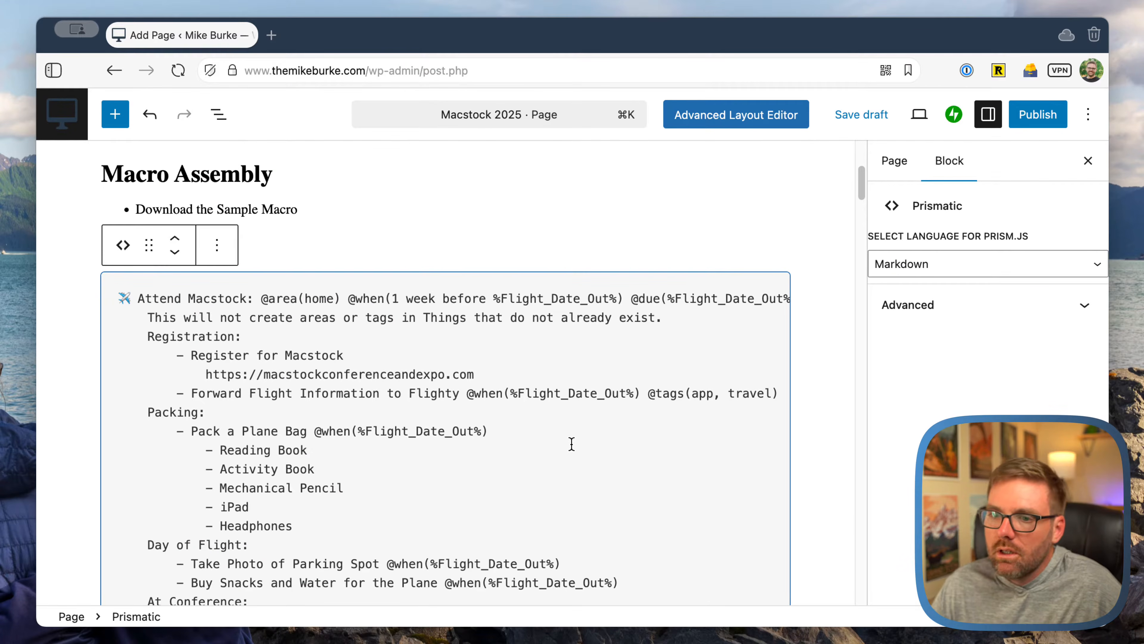
# Look over the page blocks from Intro to the Folders script and open a preview of the Macstock 2025 page in a new tab
pyautogui.scroll(2, 559, 420)
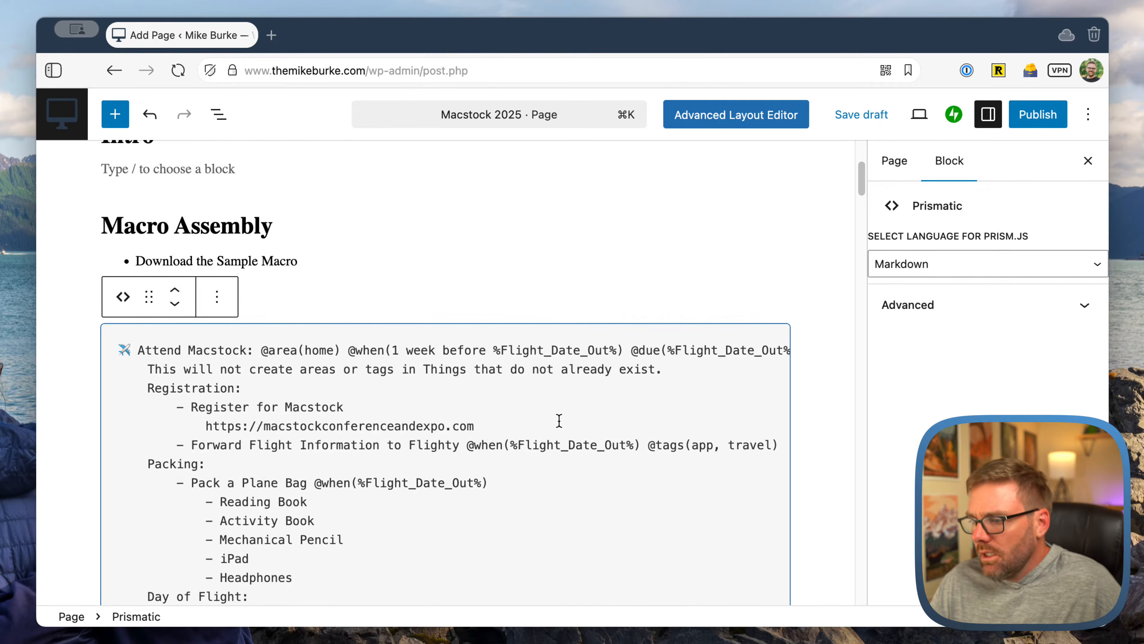
pyautogui.scroll(2, 422, 315)
pyautogui.click(410, 318)
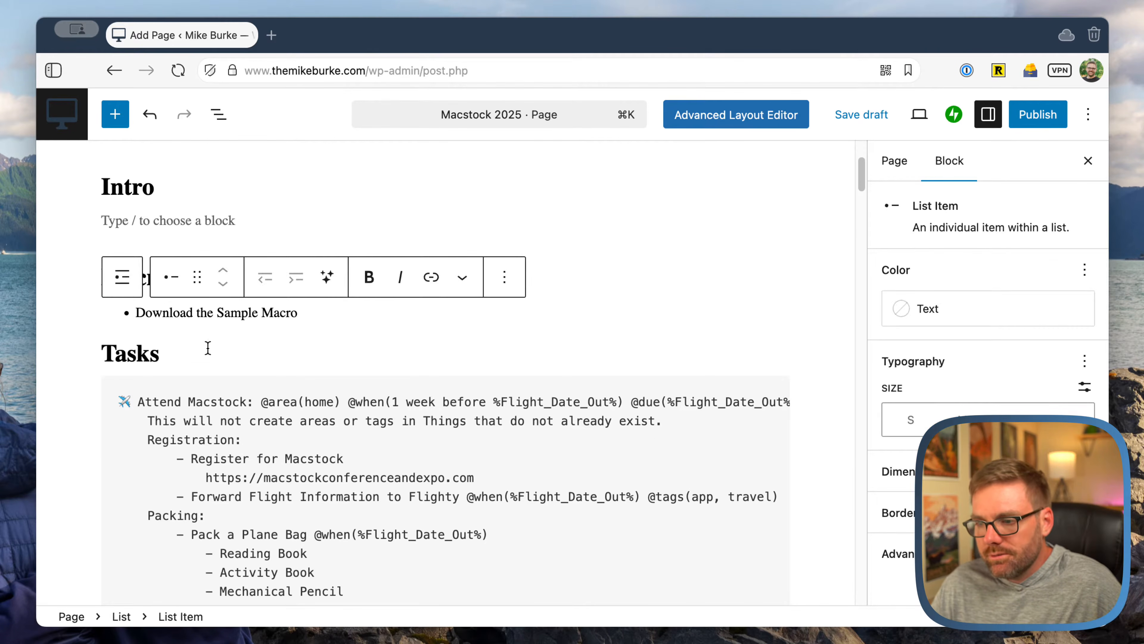
pyautogui.scroll(1, 319, 347)
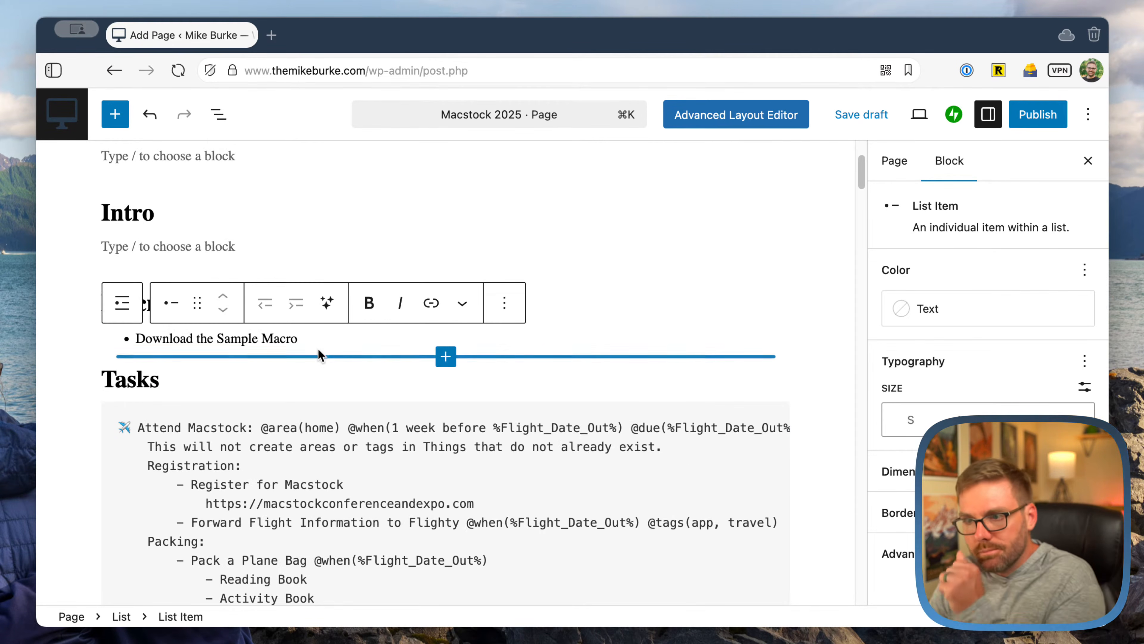
pyautogui.scroll(-7, 334, 361)
pyautogui.scroll(-20, 348, 371)
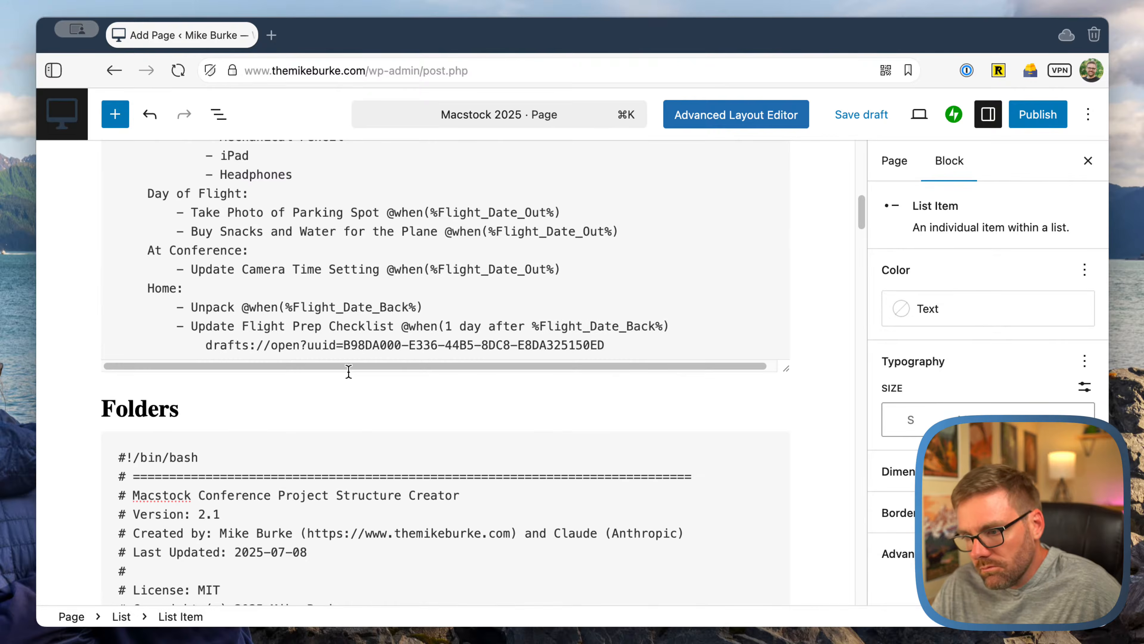
pyautogui.scroll(-16, 349, 371)
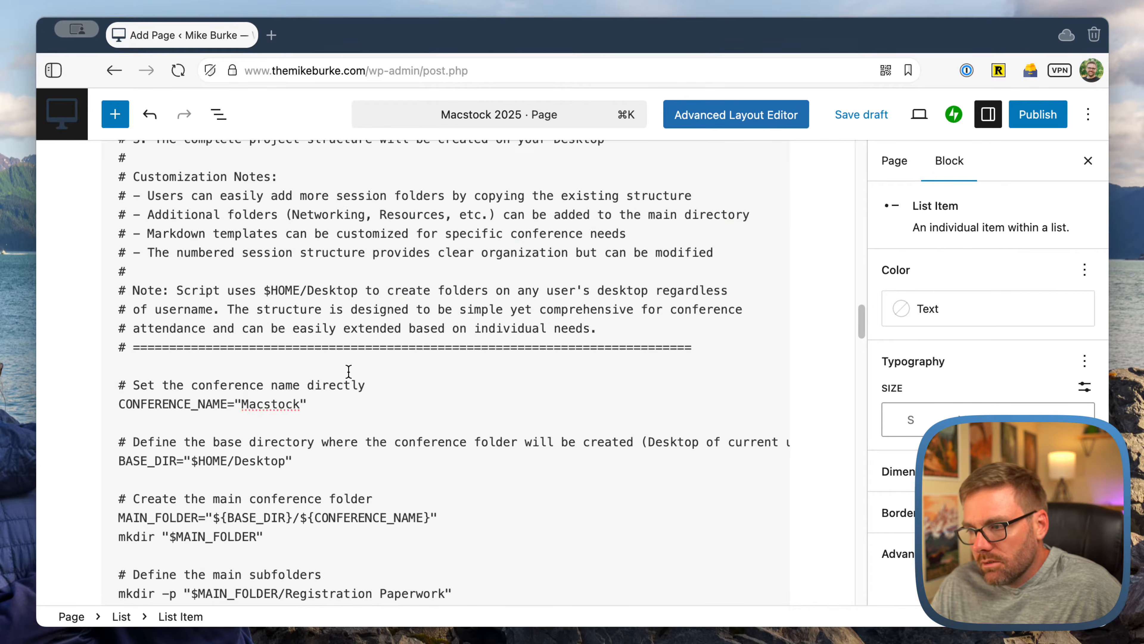
pyautogui.click(921, 115)
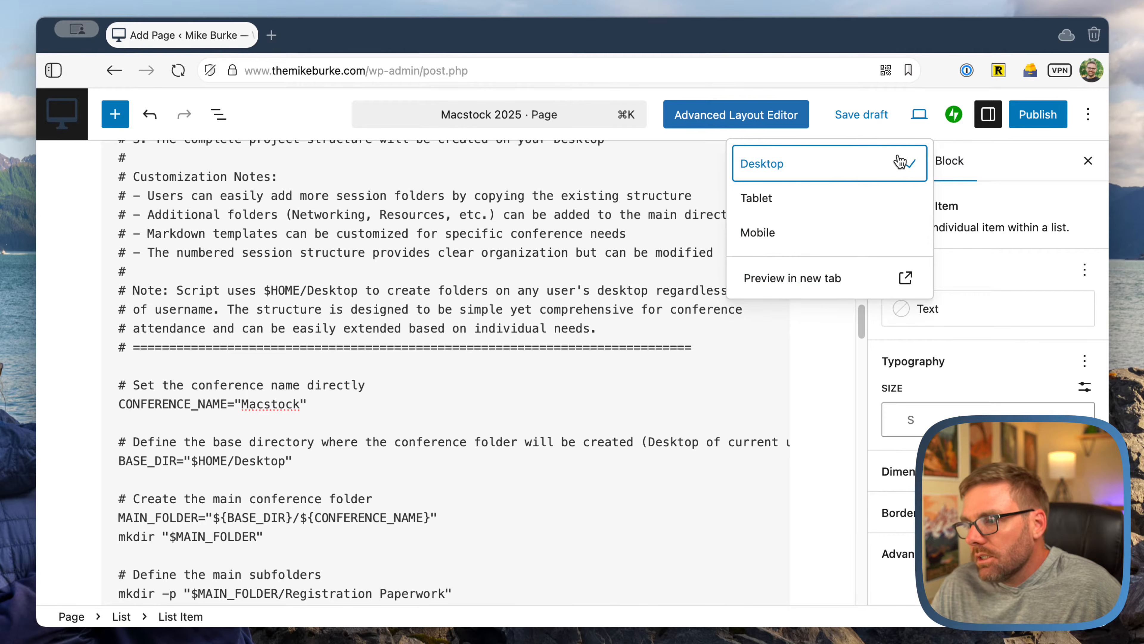
pyautogui.click(776, 279)
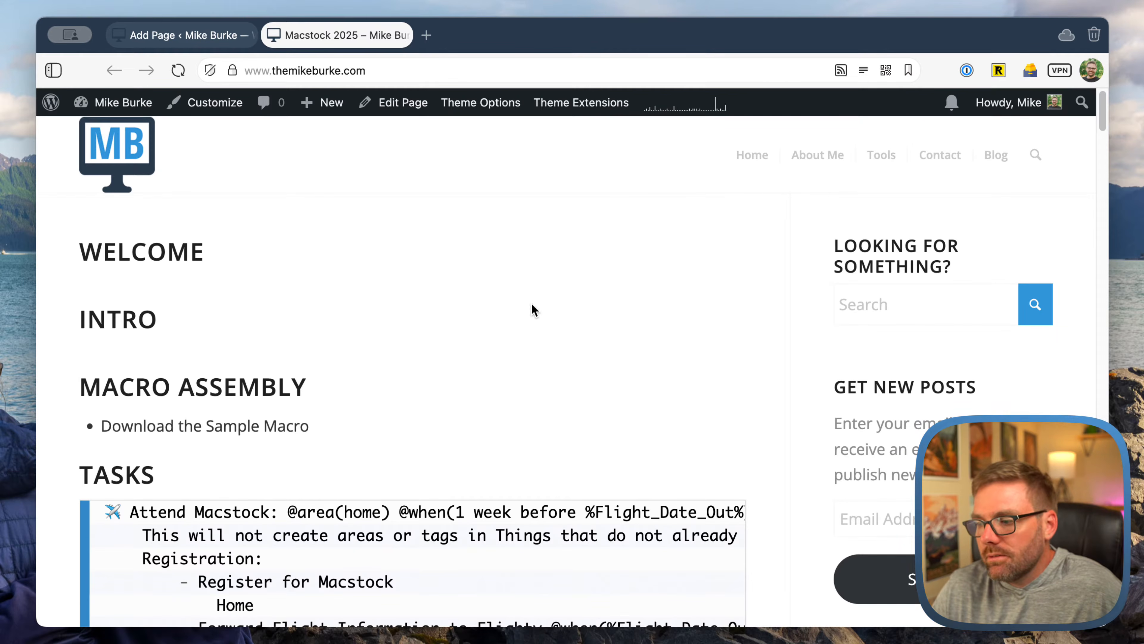
# Examine the previewed page from Welcome down to See You Next Time and back, checking the headings and the Markdown and Bash code blocks
pyautogui.scroll(-2, 531, 305)
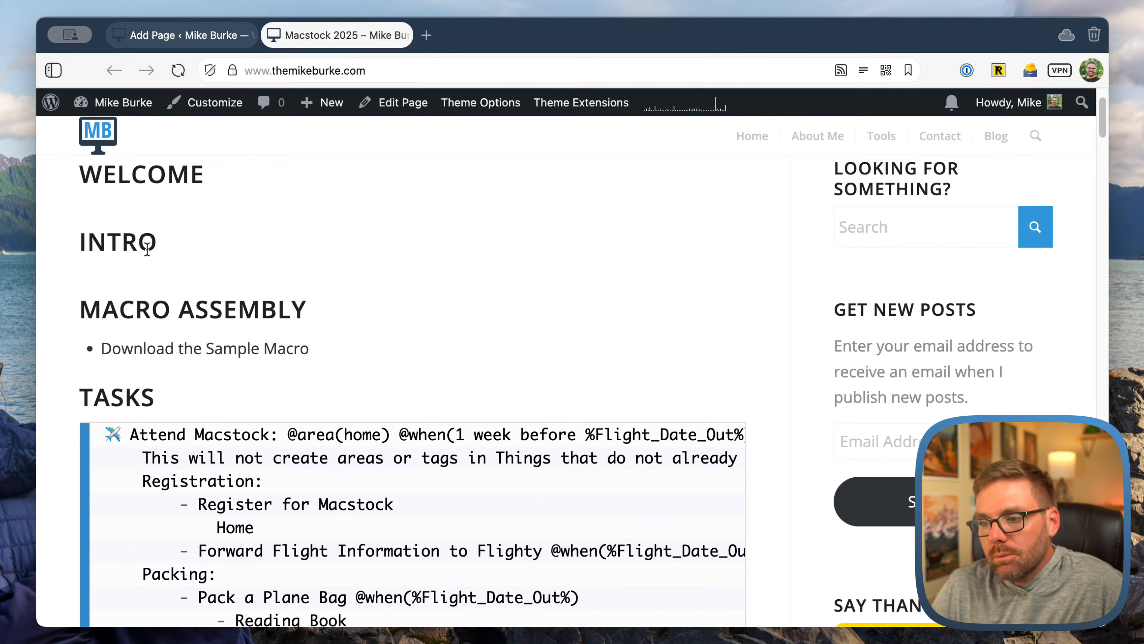
pyautogui.scroll(-2, 151, 279)
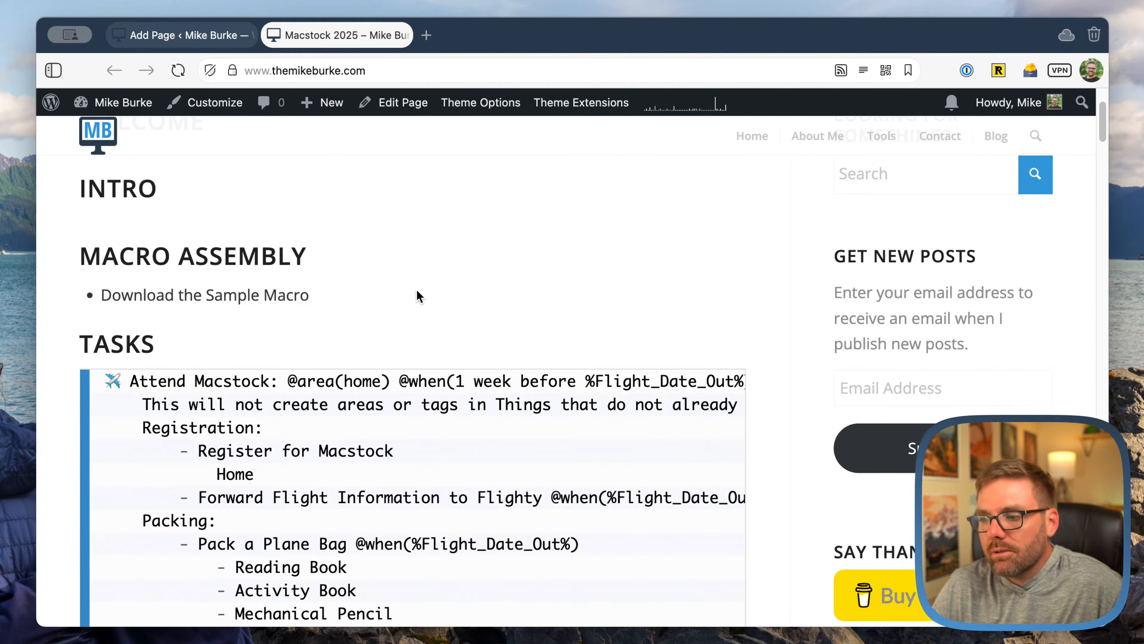
pyautogui.scroll(-5, 451, 316)
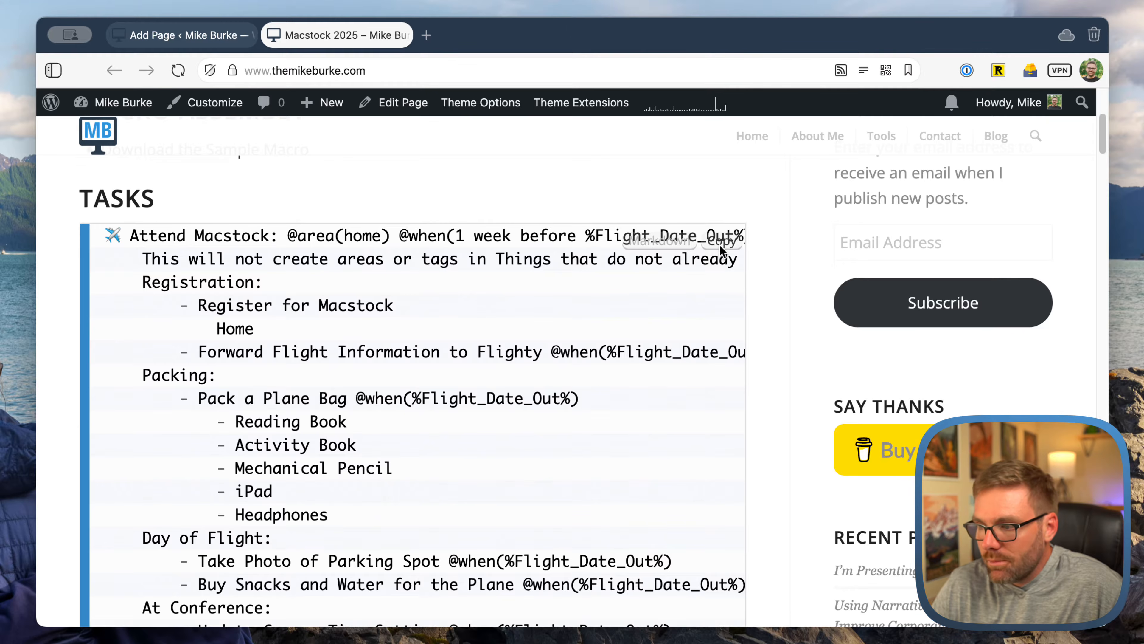
pyautogui.scroll(-18, 721, 250)
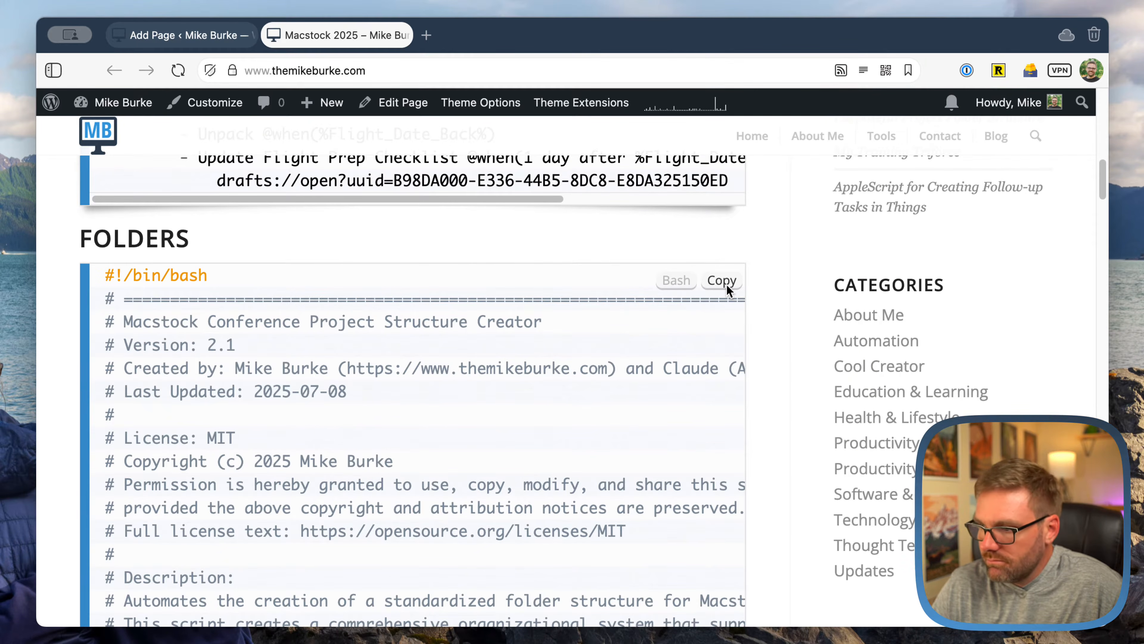
pyautogui.scroll(-20, 263, 325)
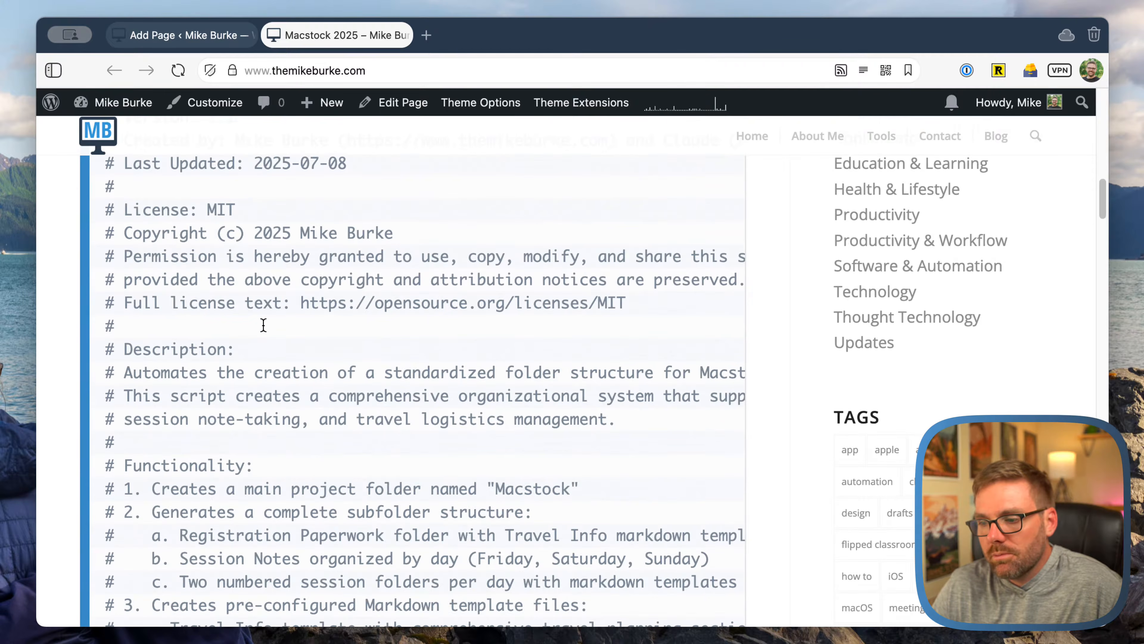
pyautogui.scroll(-20, 264, 325)
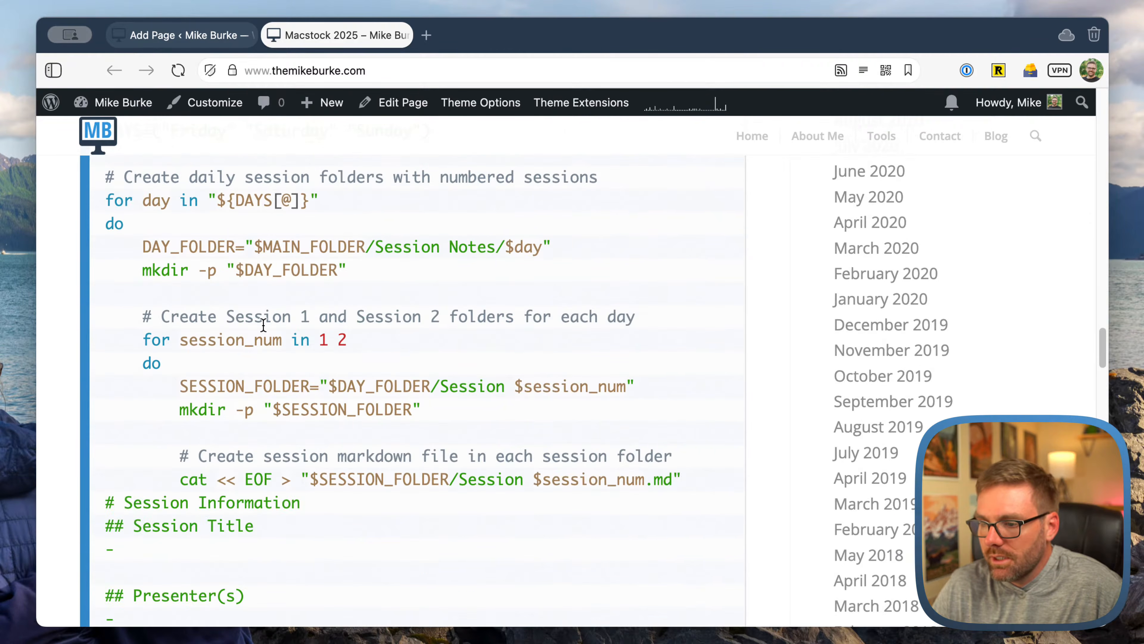
pyautogui.scroll(-20, 264, 325)
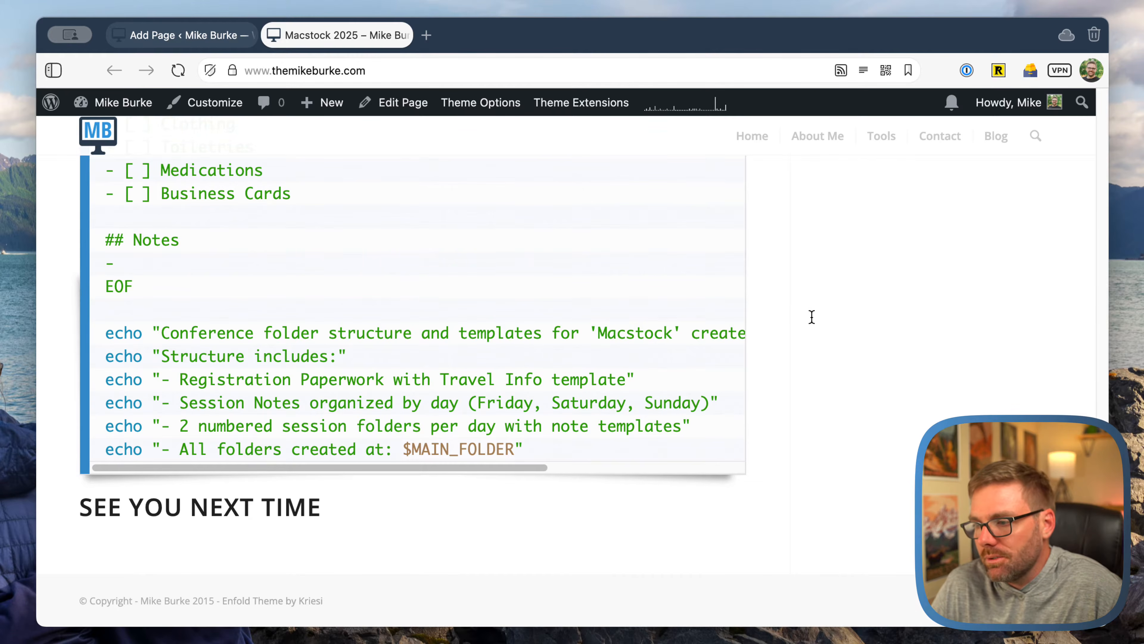
pyautogui.scroll(15, 801, 317)
pyautogui.scroll(20, 801, 315)
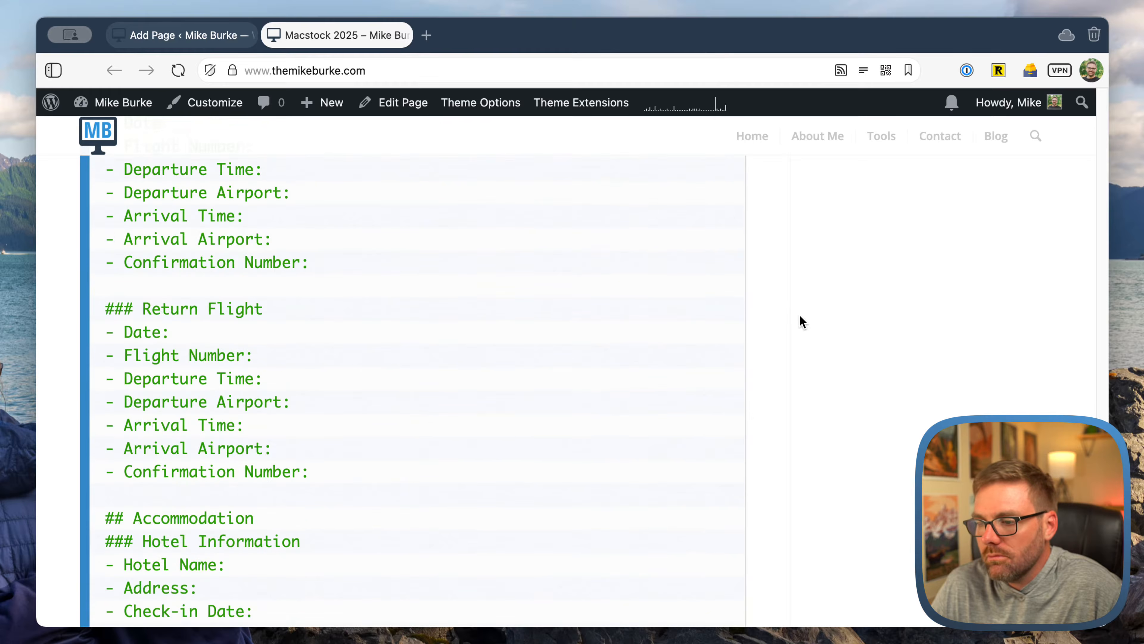
pyautogui.scroll(20, 251, 236)
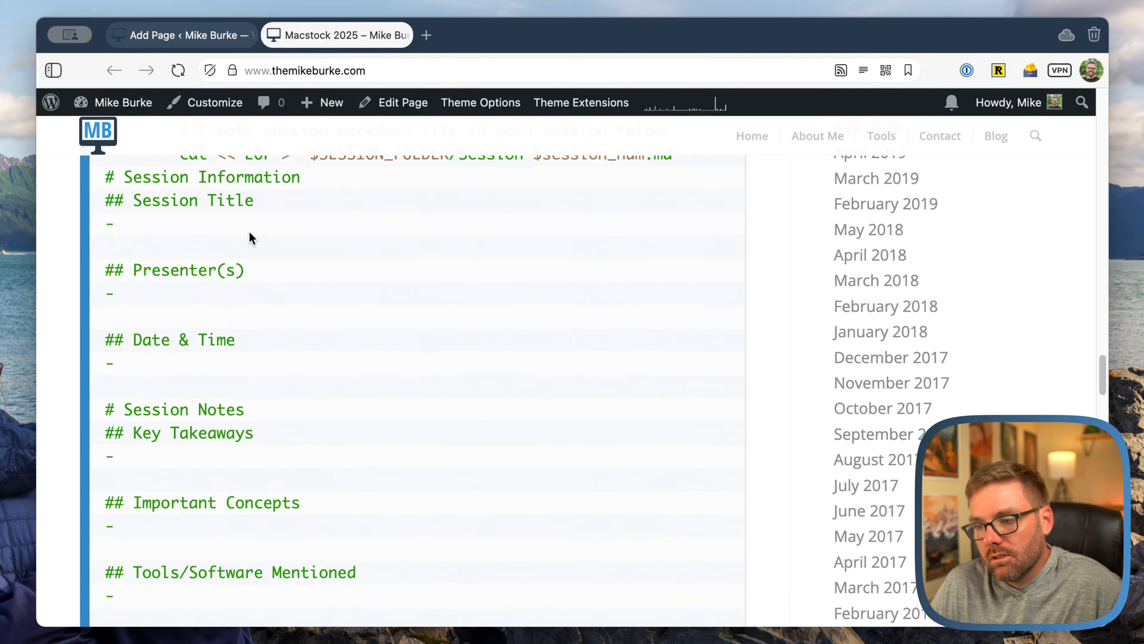
pyautogui.scroll(20, 250, 236)
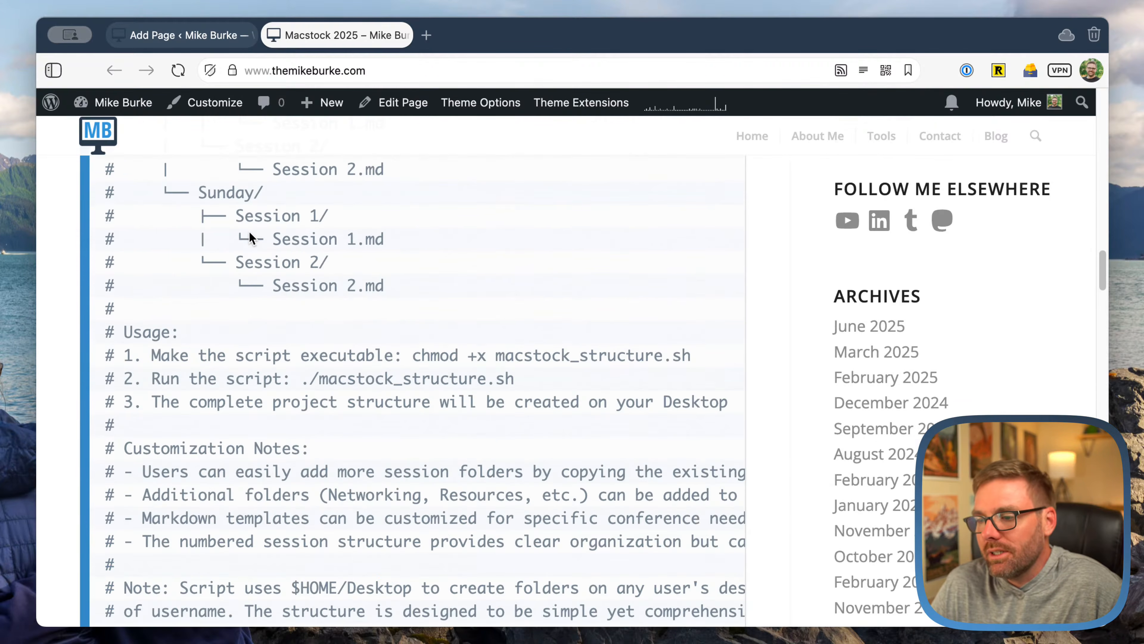
pyautogui.scroll(2, 251, 237)
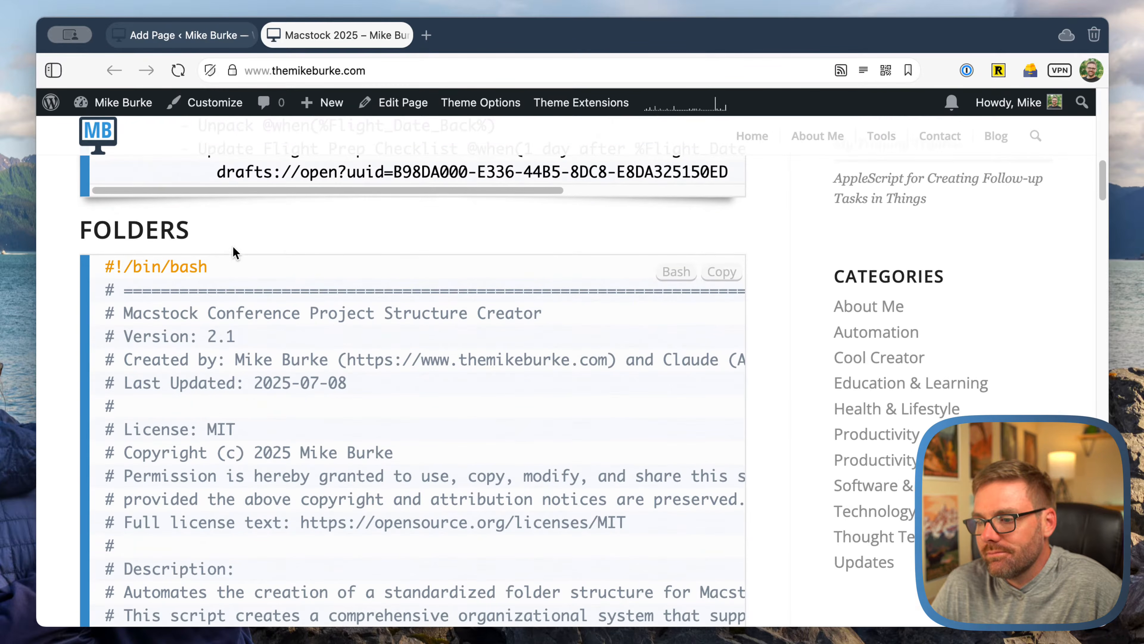
pyautogui.scroll(5, 275, 252)
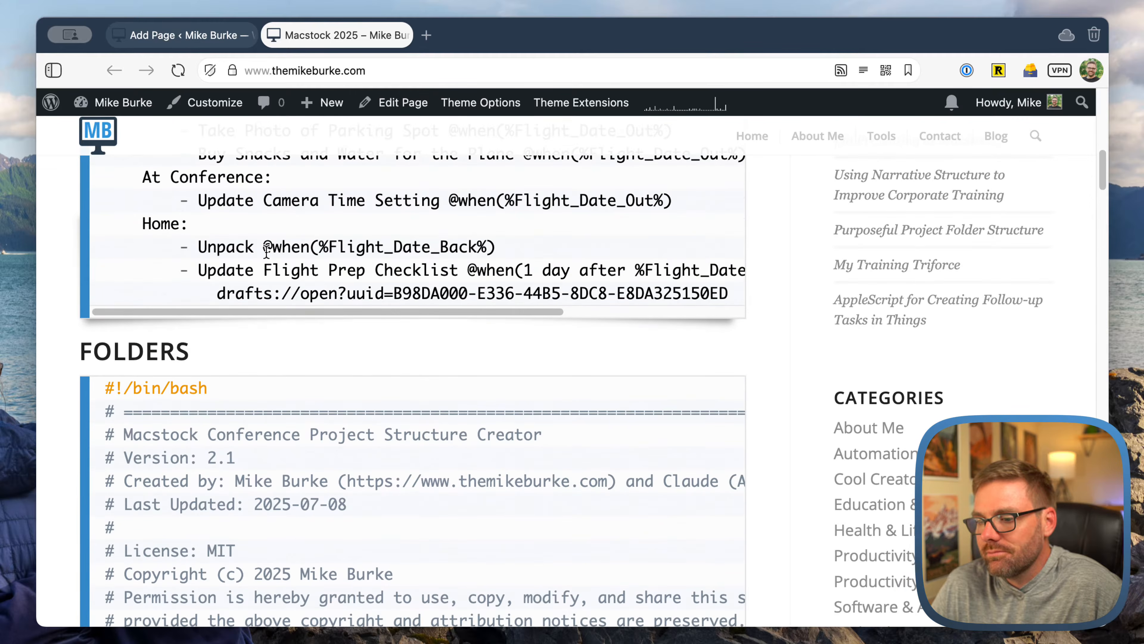
pyautogui.scroll(7, 275, 261)
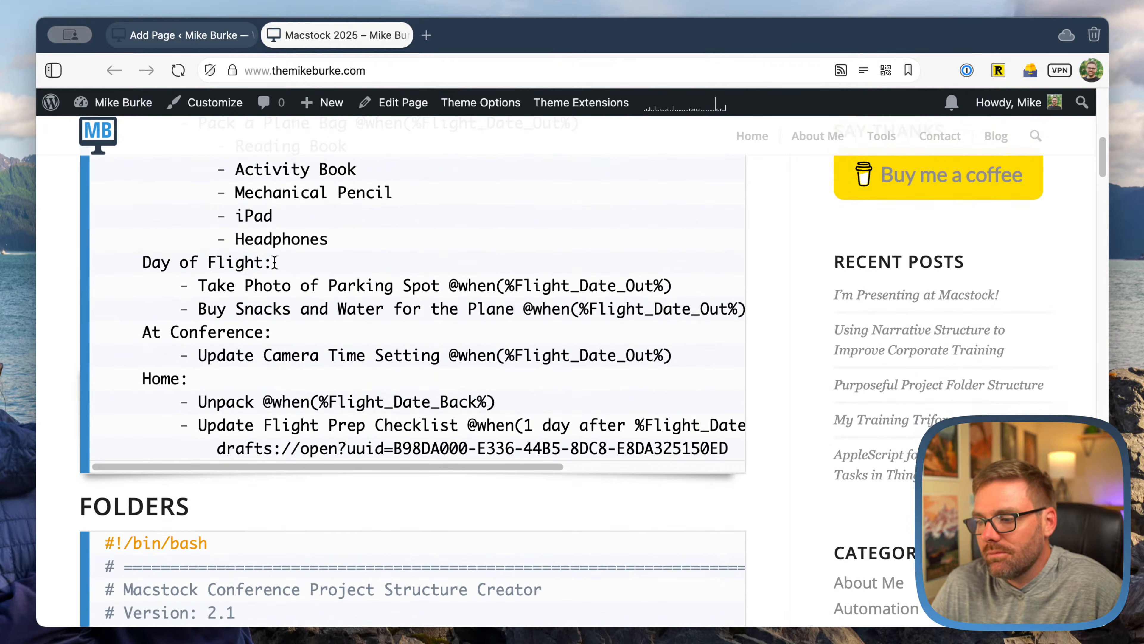
pyautogui.scroll(7, 274, 262)
pyautogui.scroll(9, 274, 266)
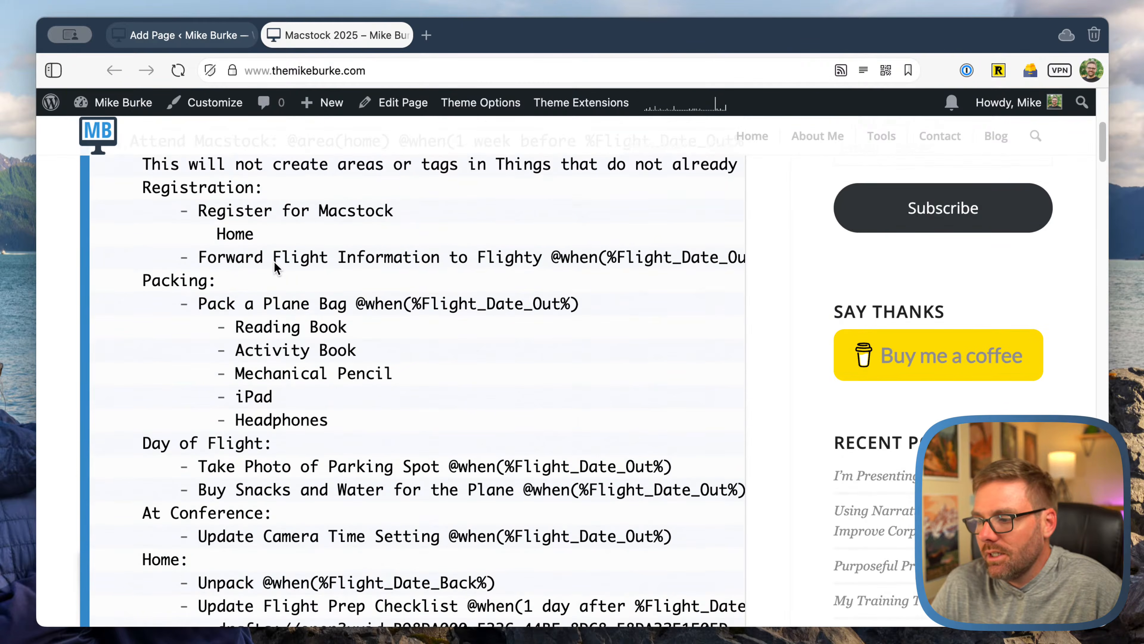
pyautogui.scroll(6, 275, 265)
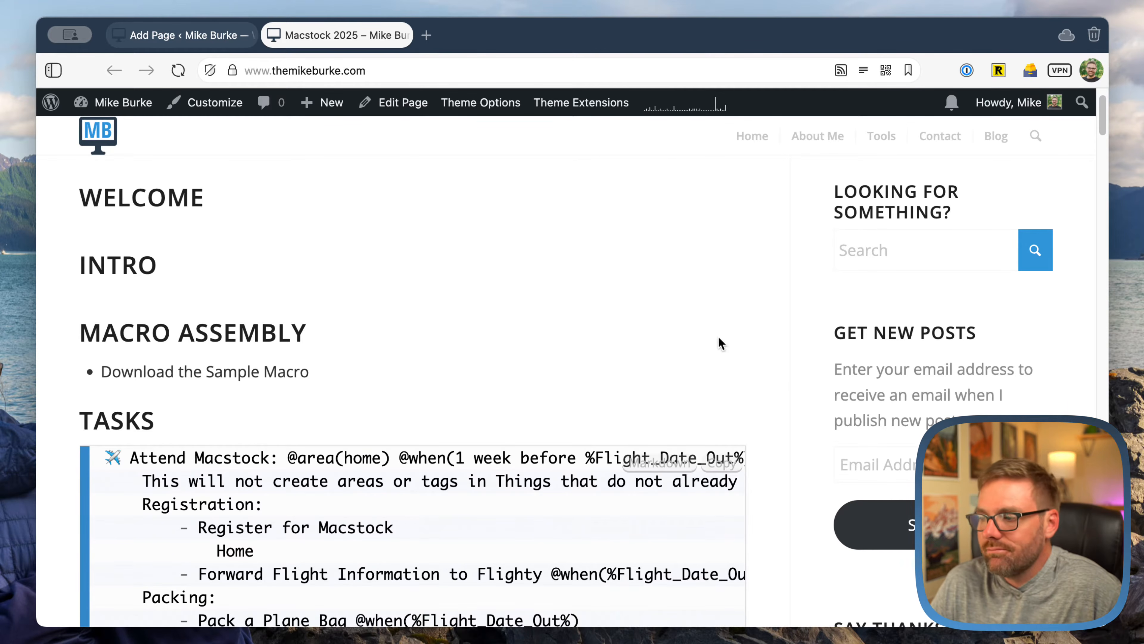
# Scan the preview again from the Intro heading through the Tasks template to the Travel Info part of the Folders script
pyautogui.scroll(-3, 397, 325)
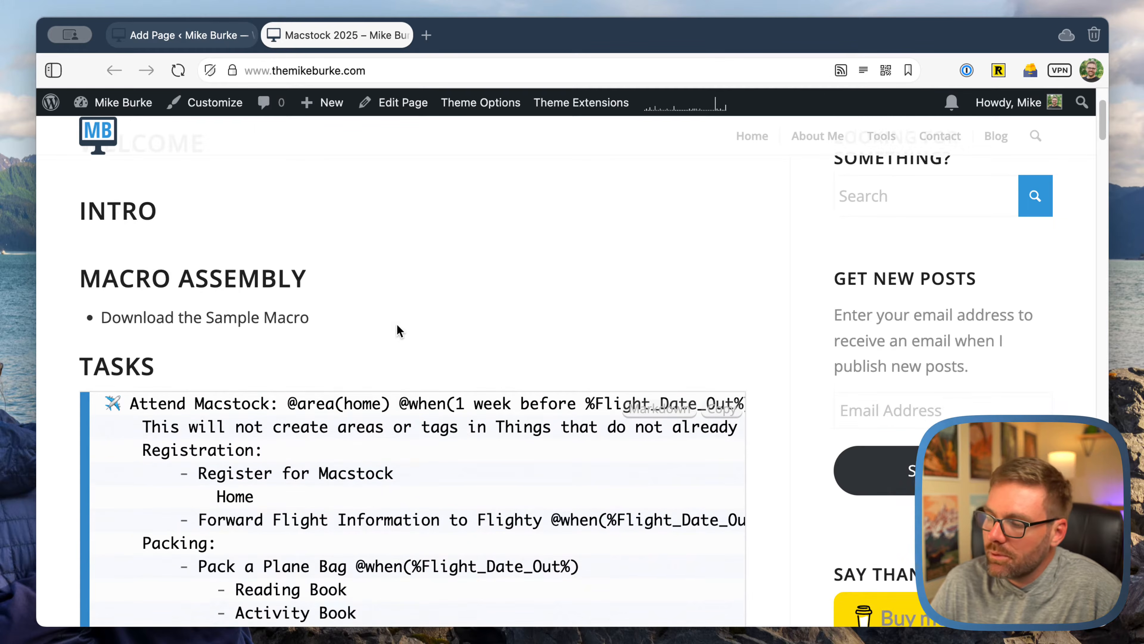
pyautogui.scroll(-1, 398, 325)
pyautogui.scroll(-20, 397, 329)
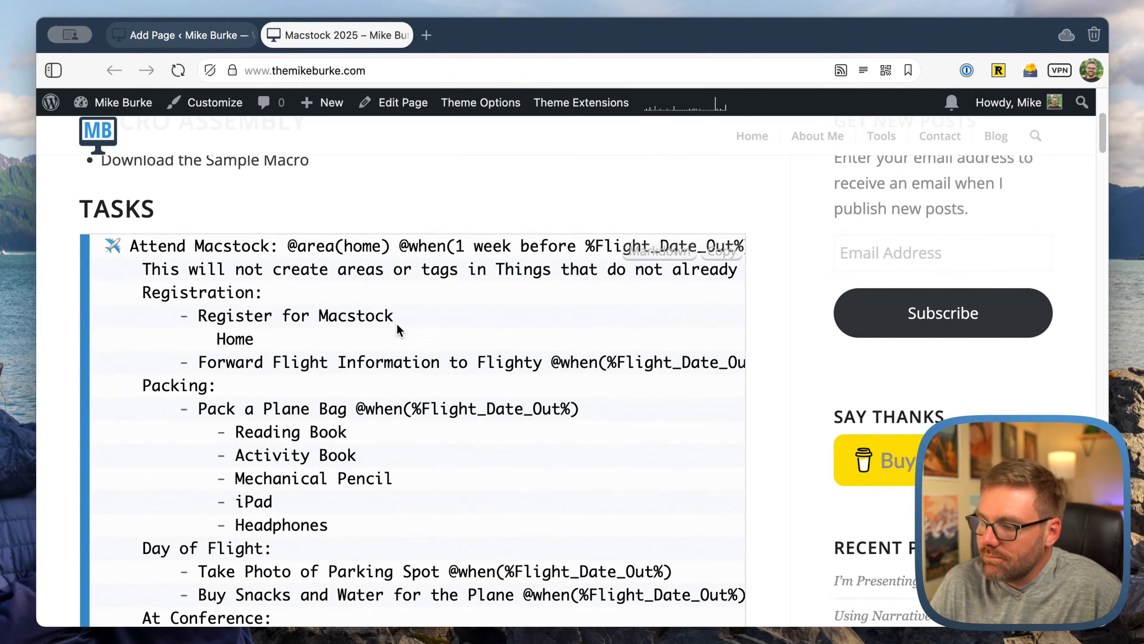
pyautogui.scroll(-20, 398, 328)
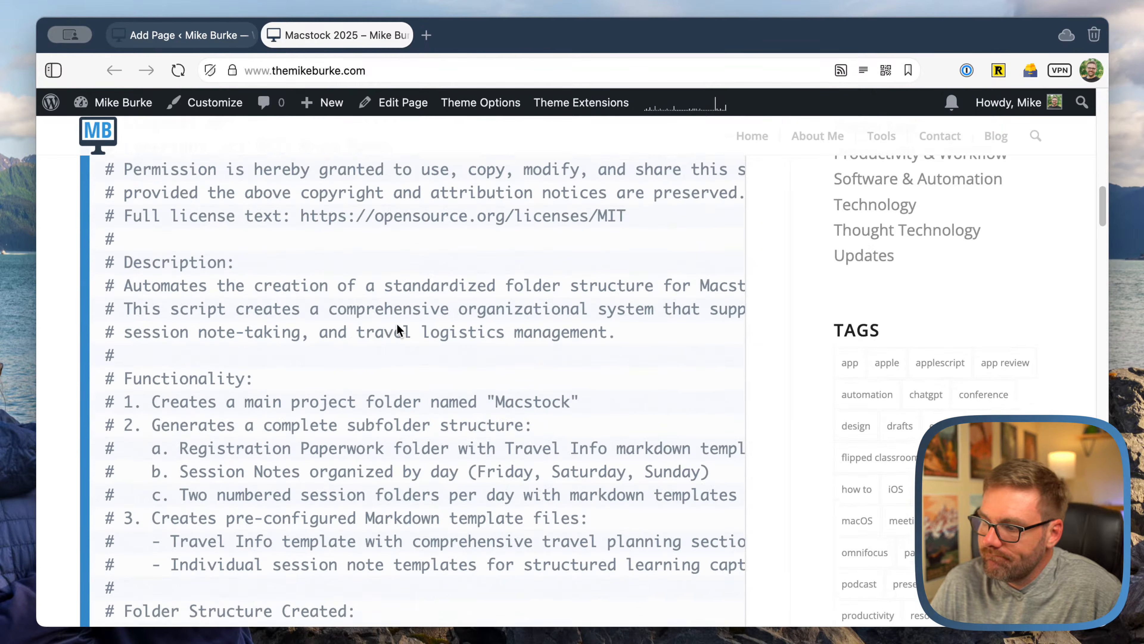
pyautogui.scroll(-20, 397, 329)
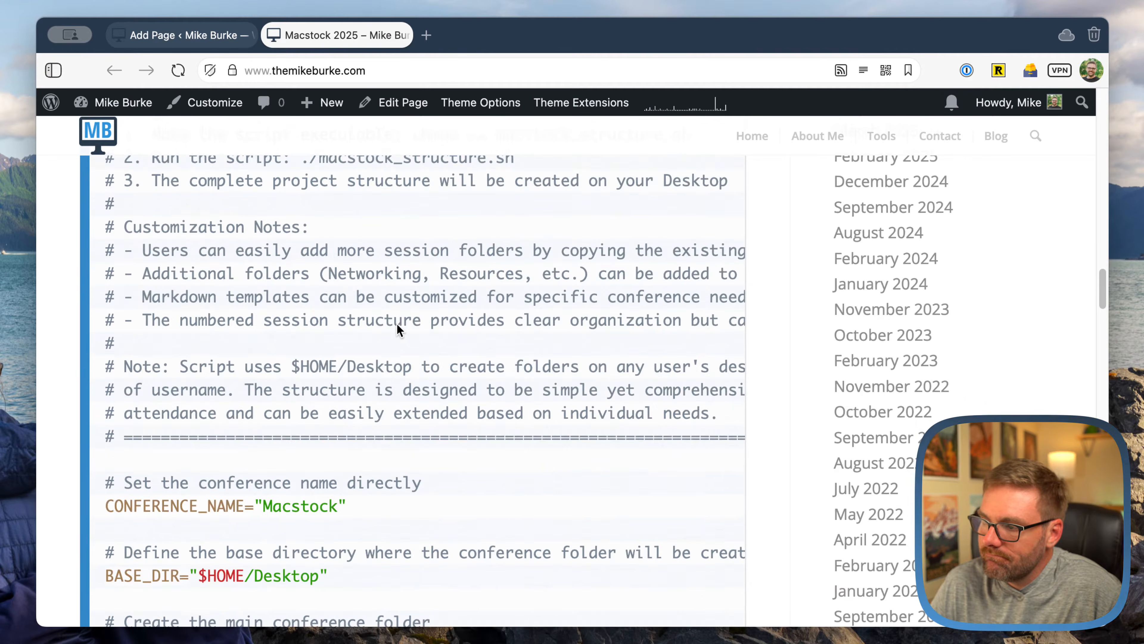
pyautogui.scroll(-20, 397, 329)
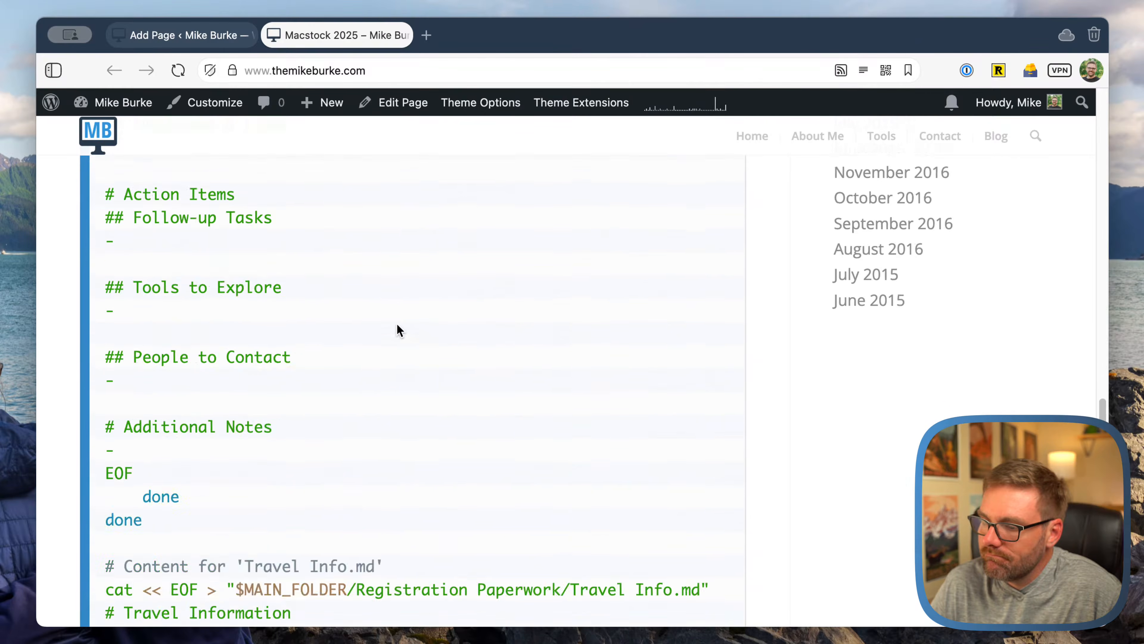
# Switch to the Macstock Presentation mind map in MindNode and review the Outro, QA and Folders branches
pyautogui.scroll(-3, 397, 329)
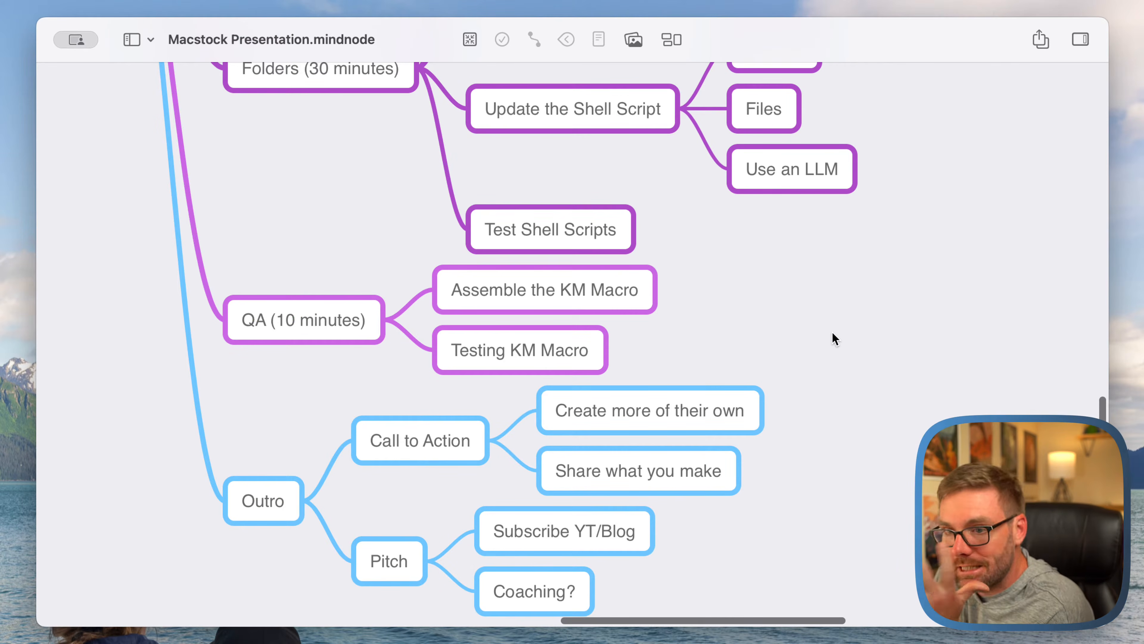
pyautogui.scroll(5, 833, 334)
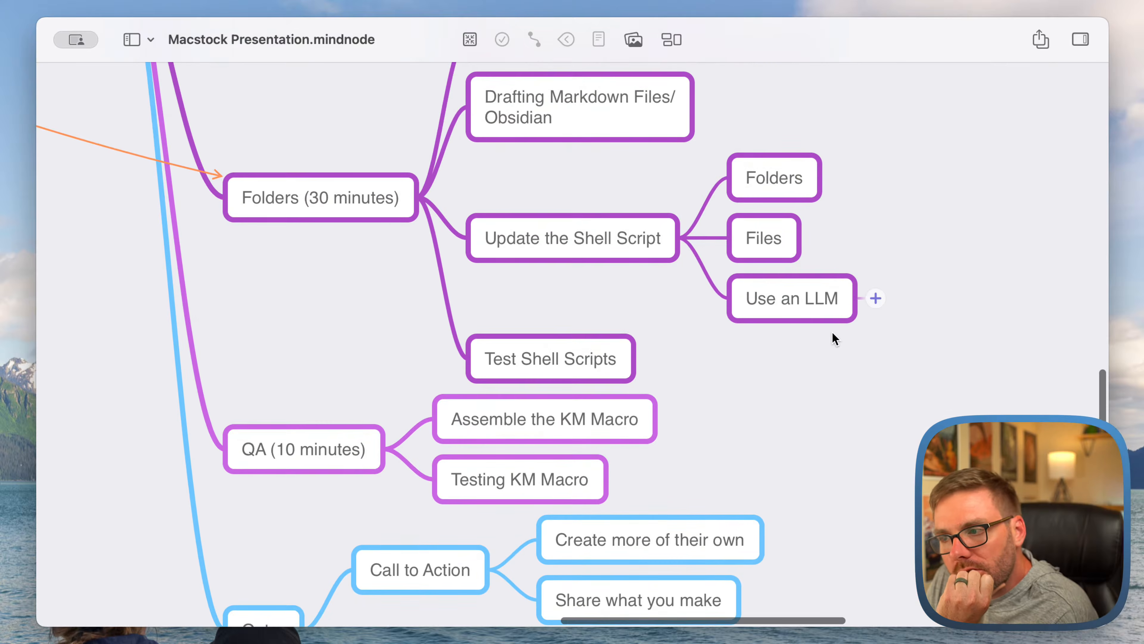
pyautogui.scroll(1, 832, 332)
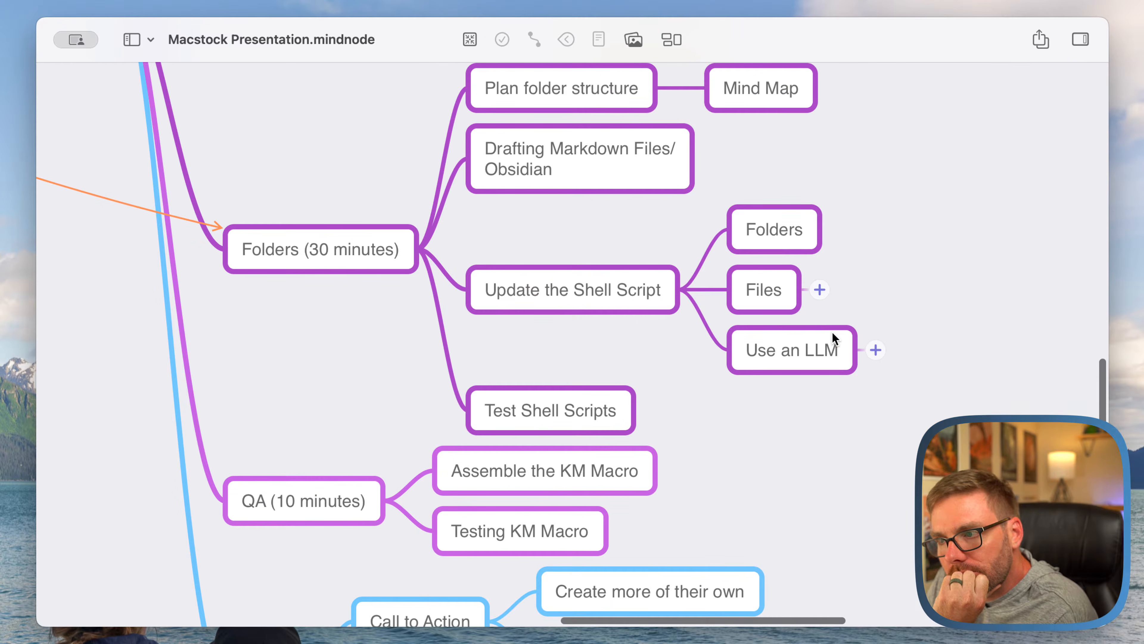
pyautogui.scroll(1, 832, 332)
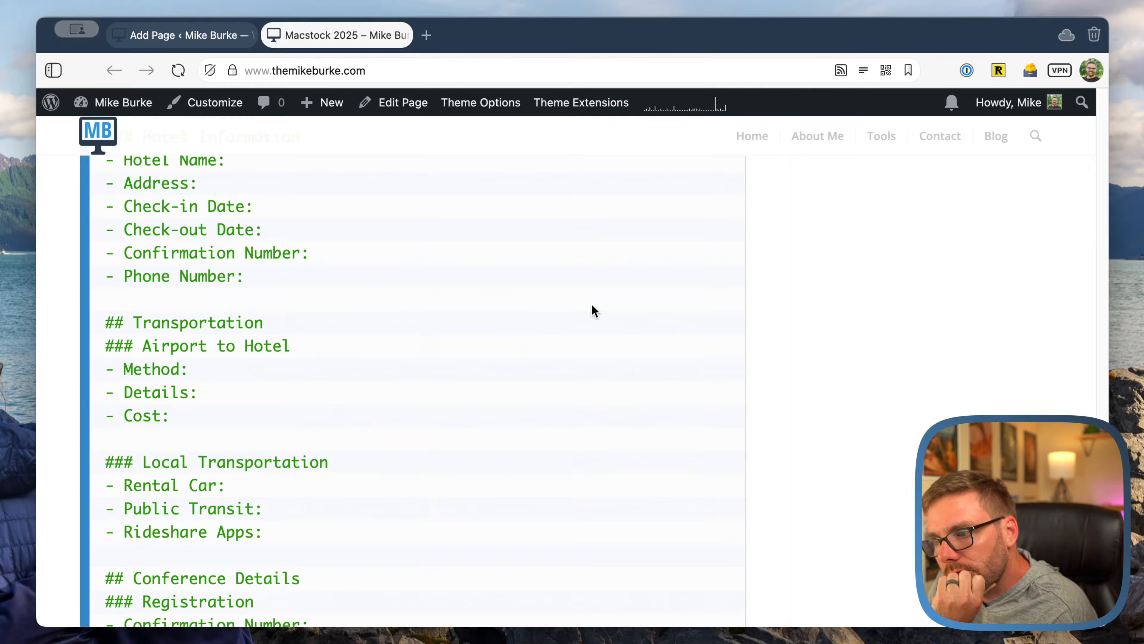
# Check the Travel Info and usage notes in the previewed Folders script against the mind map's Folders and Tasks branches in MindNode
pyautogui.scroll(-15, 570, 311)
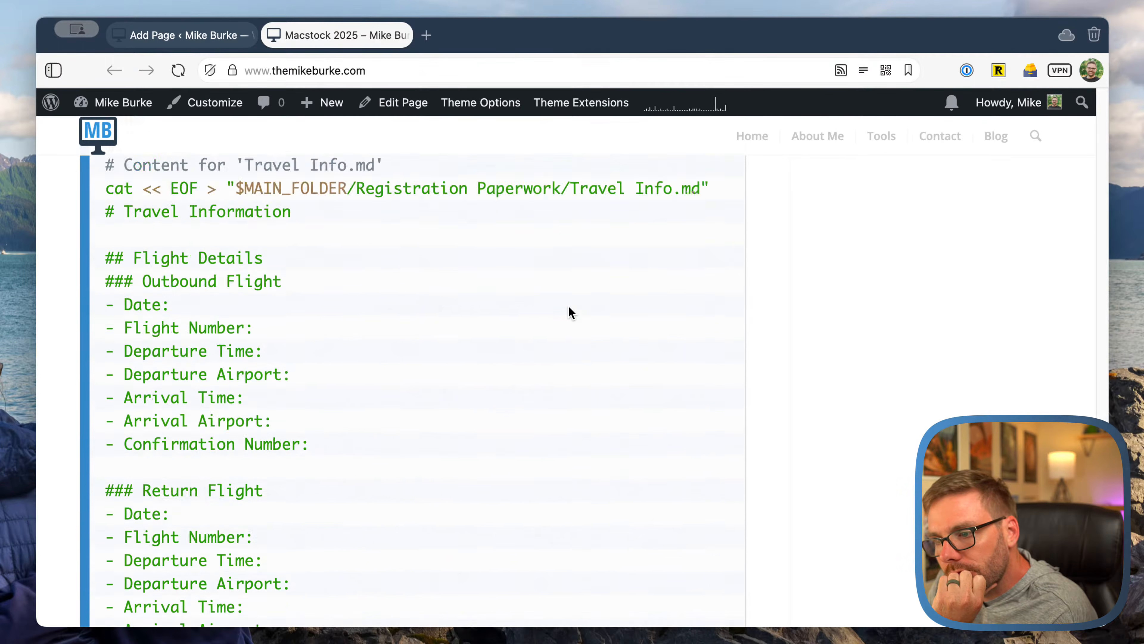
pyautogui.scroll(20, 570, 311)
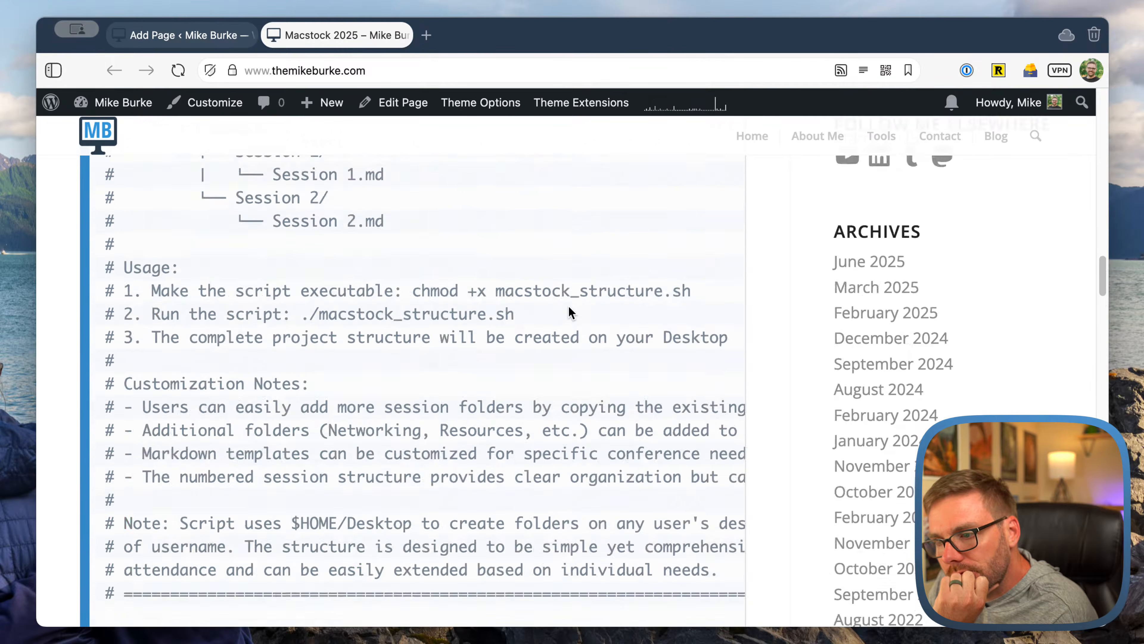
pyautogui.scroll(7, 570, 311)
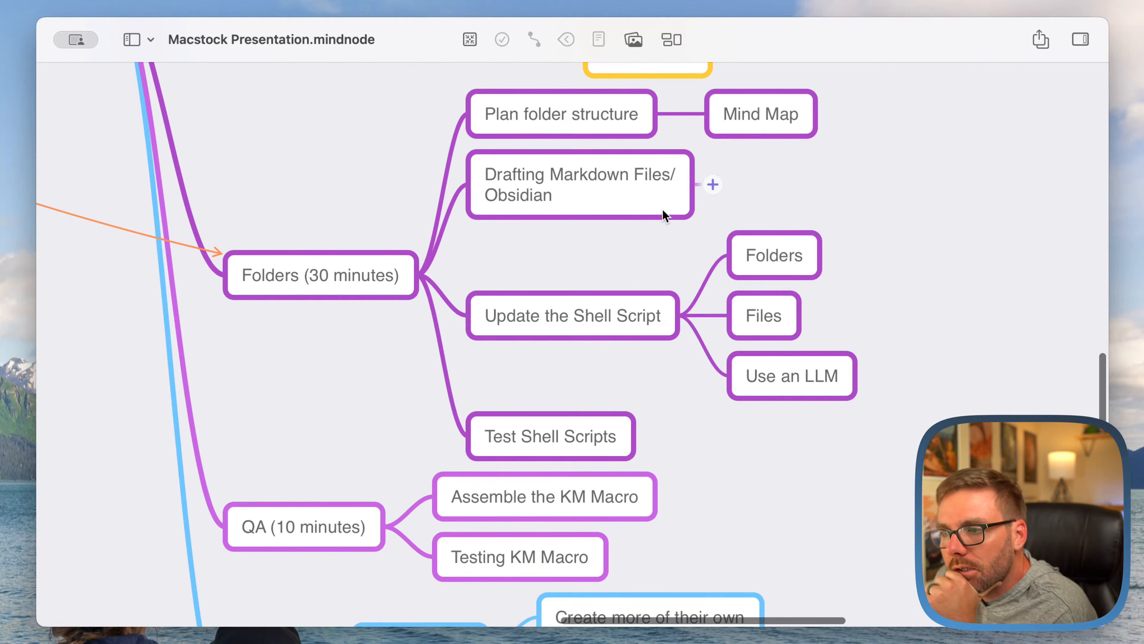
pyautogui.scroll(10, 669, 214)
pyautogui.scroll(2, 662, 209)
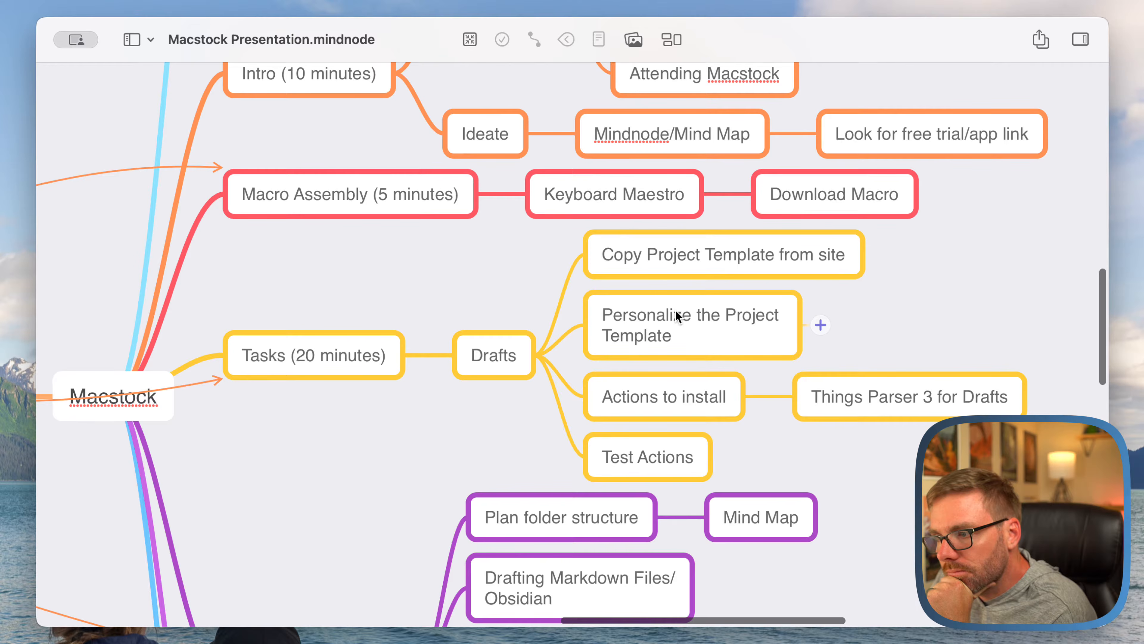
# Compare the top headings of the Macstock 2025 preview with the Intro and Macro Assembly branches of the MindNode mind map
pyautogui.click(619, 642)
pyautogui.scroll(12, 402, 338)
pyautogui.scroll(4, 402, 342)
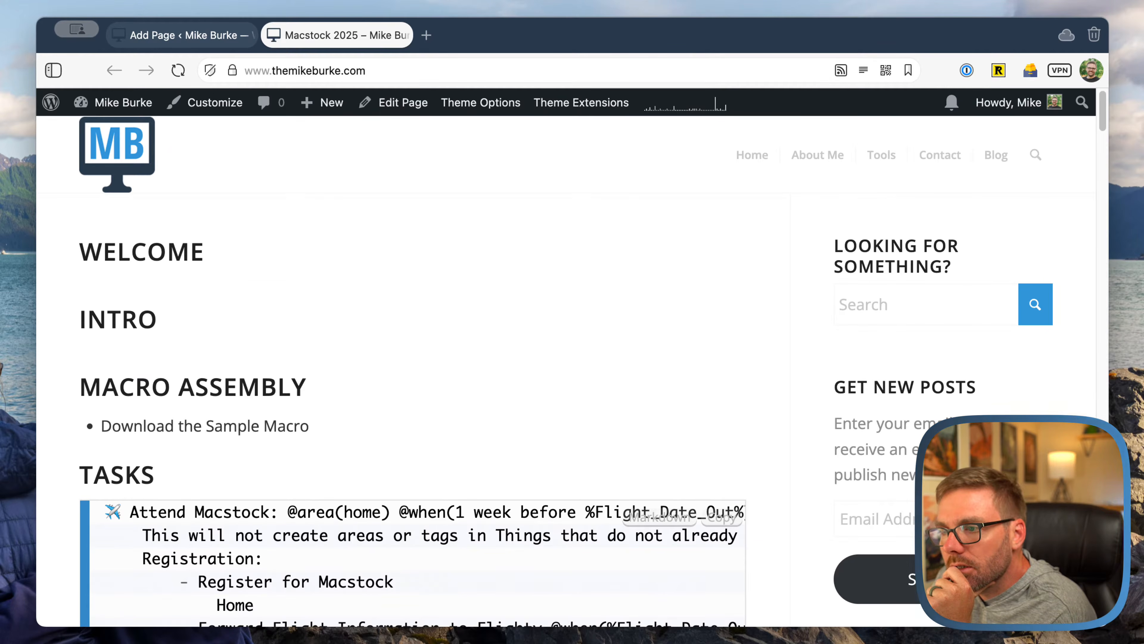
pyautogui.press('super+Tab')
pyautogui.scroll(5, 648, 245)
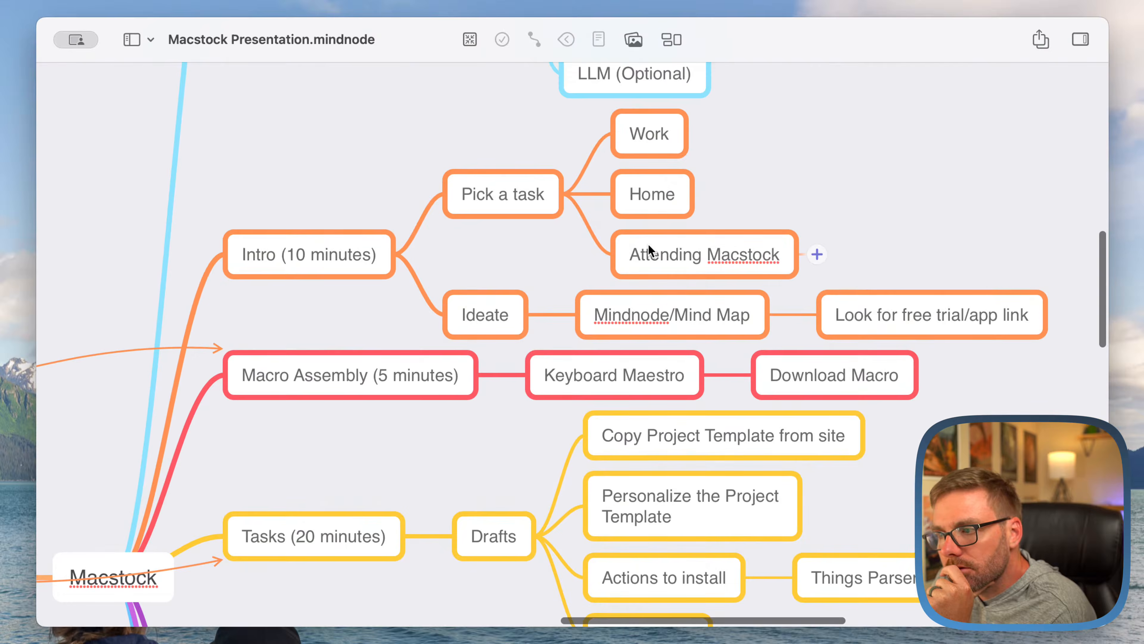
pyautogui.scroll(1, 648, 244)
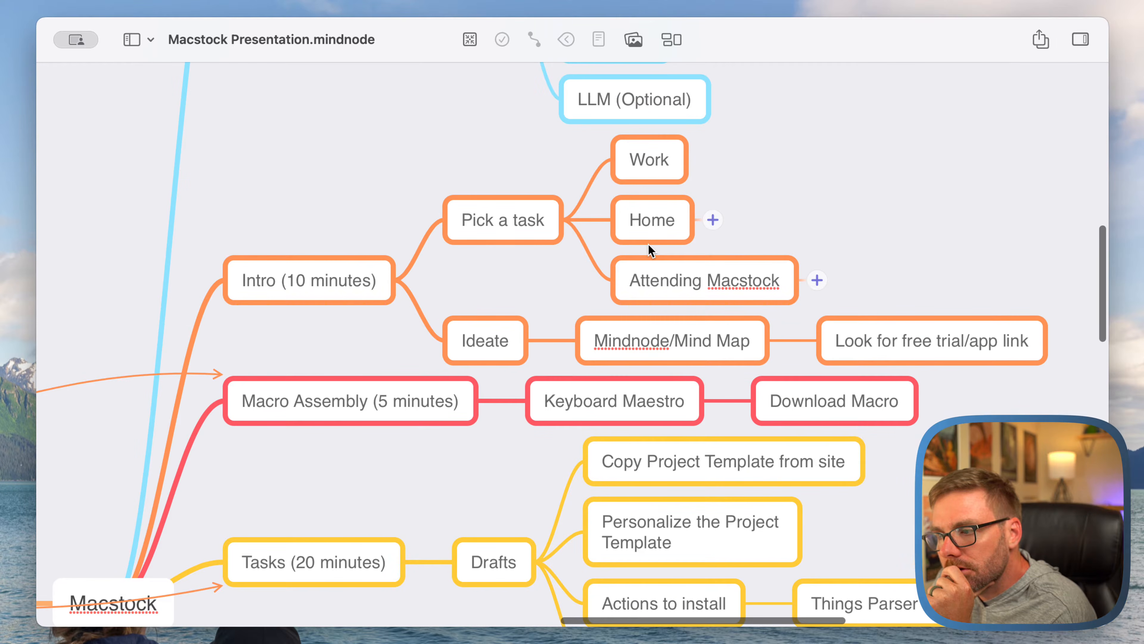
pyautogui.scroll(1, 648, 244)
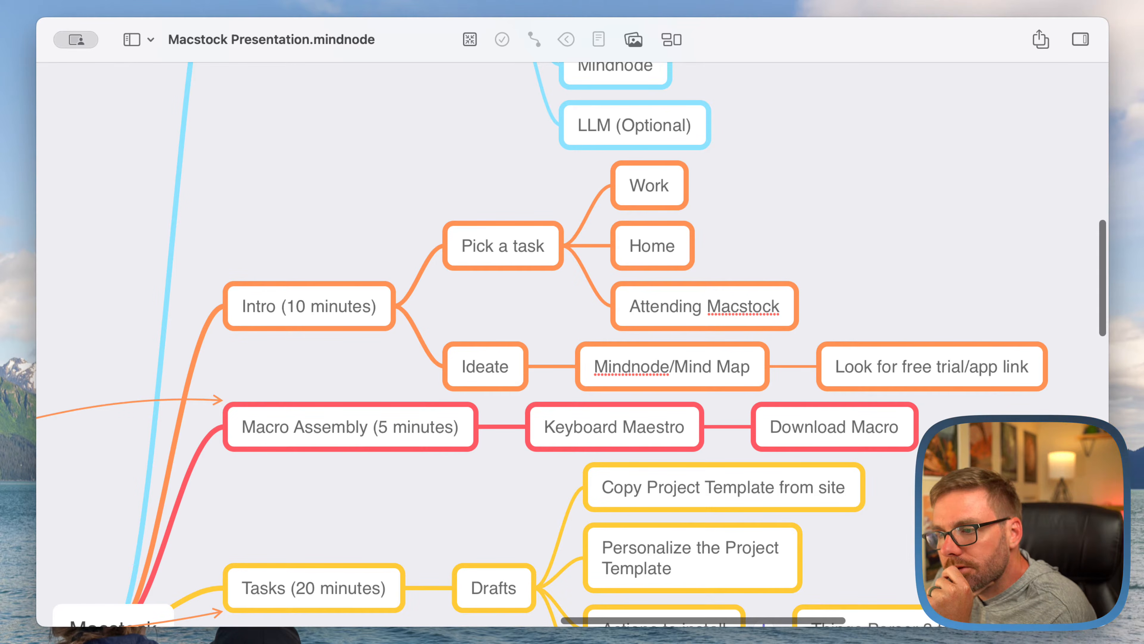
pyautogui.press('super+Tab')
pyautogui.press('super+Tab')
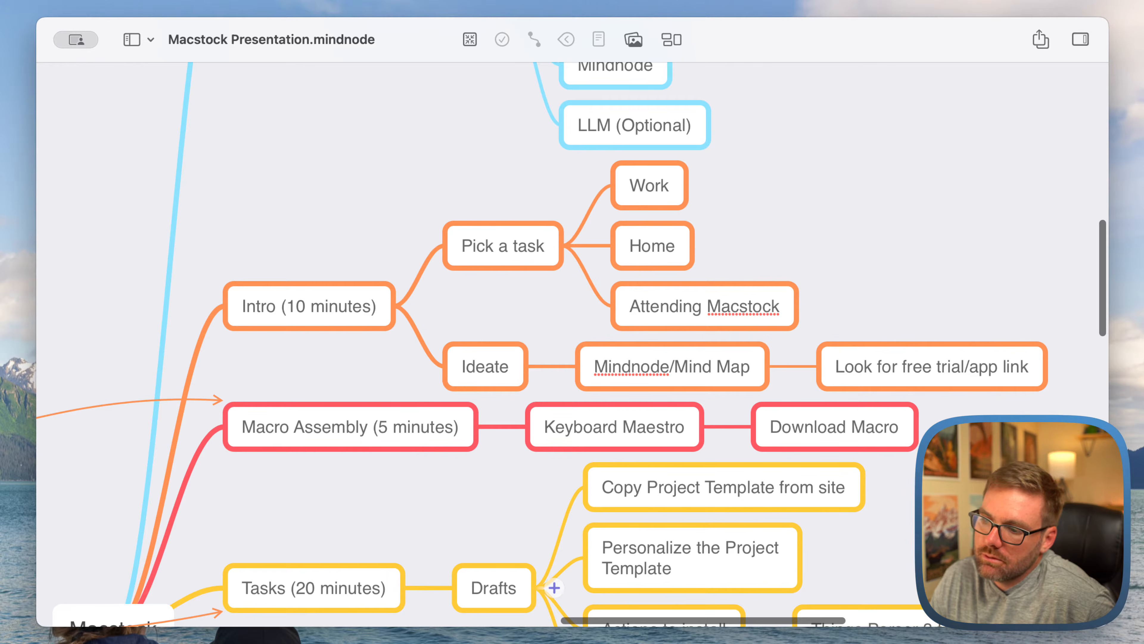
# Switch back to the browser preview and skim it from Welcome through the Tasks template to the conference name part of the Folders script
pyautogui.press('super+Tab')
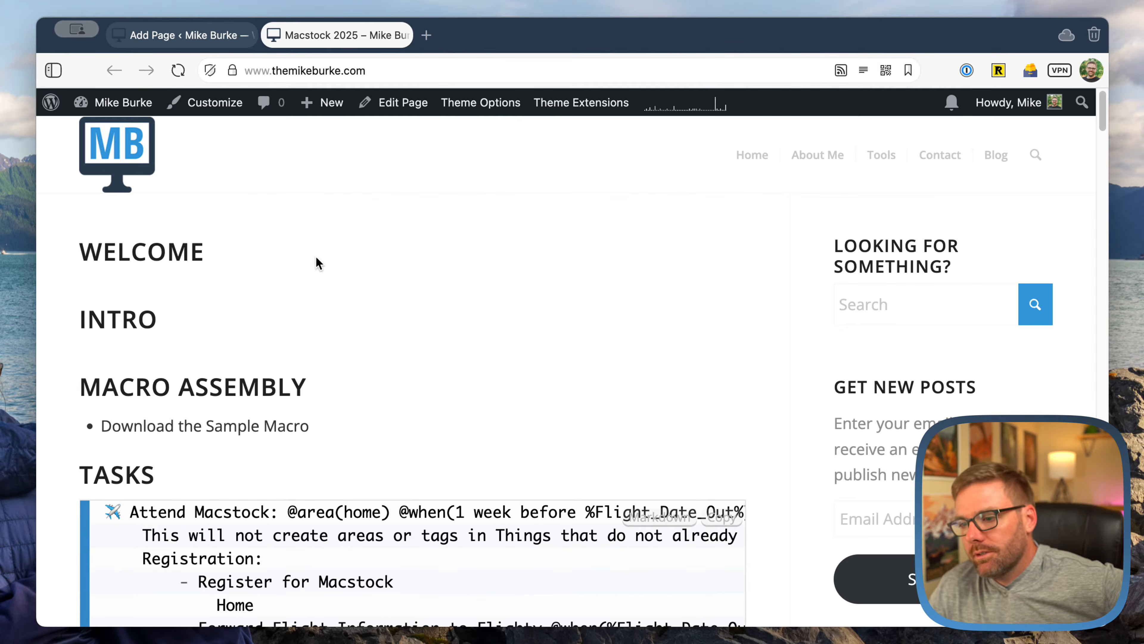
pyautogui.scroll(-1, 316, 258)
pyautogui.scroll(-20, 317, 258)
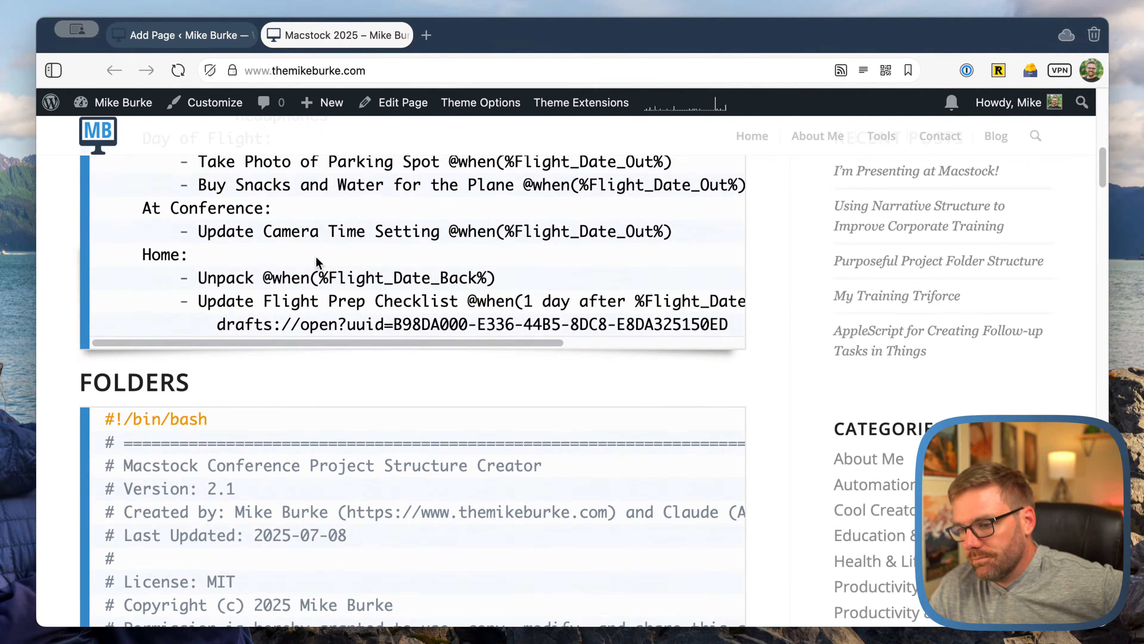
pyautogui.scroll(-20, 316, 258)
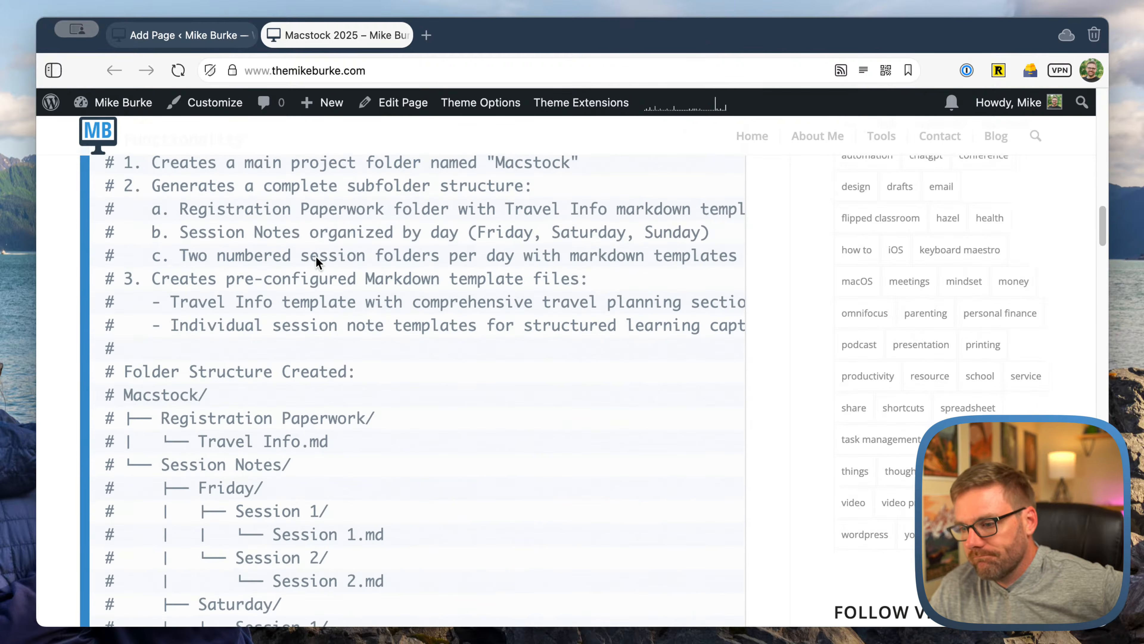
pyautogui.scroll(-10, 316, 259)
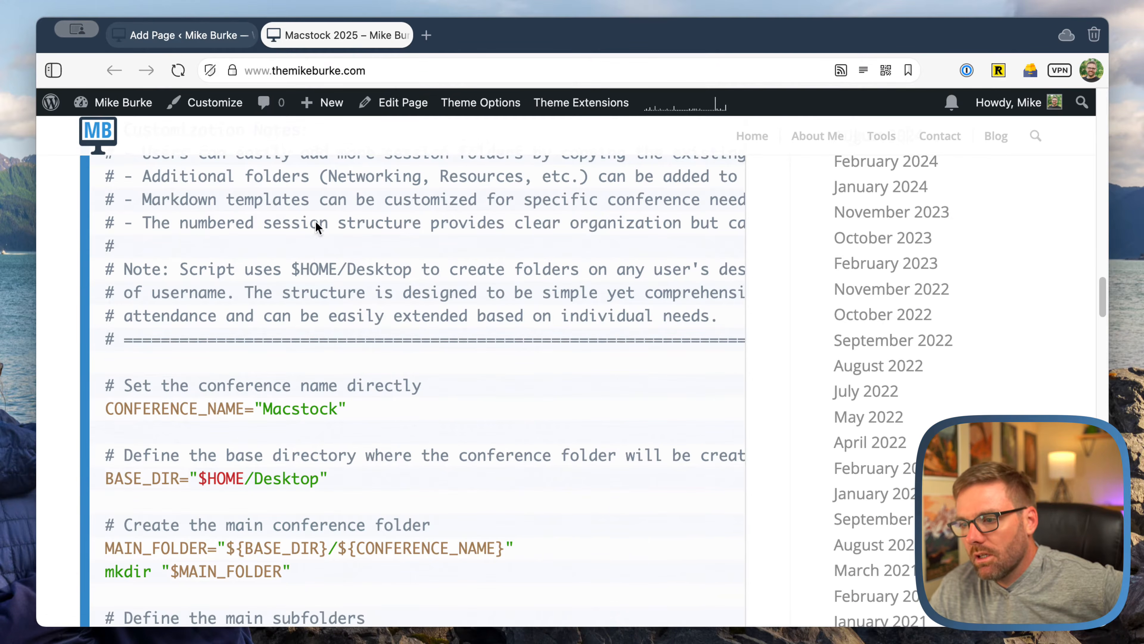
# Return to the Macstock 2025 page editor, show the page-level settings and look back through the blocks up to the Welcome heading
pyautogui.click(213, 35)
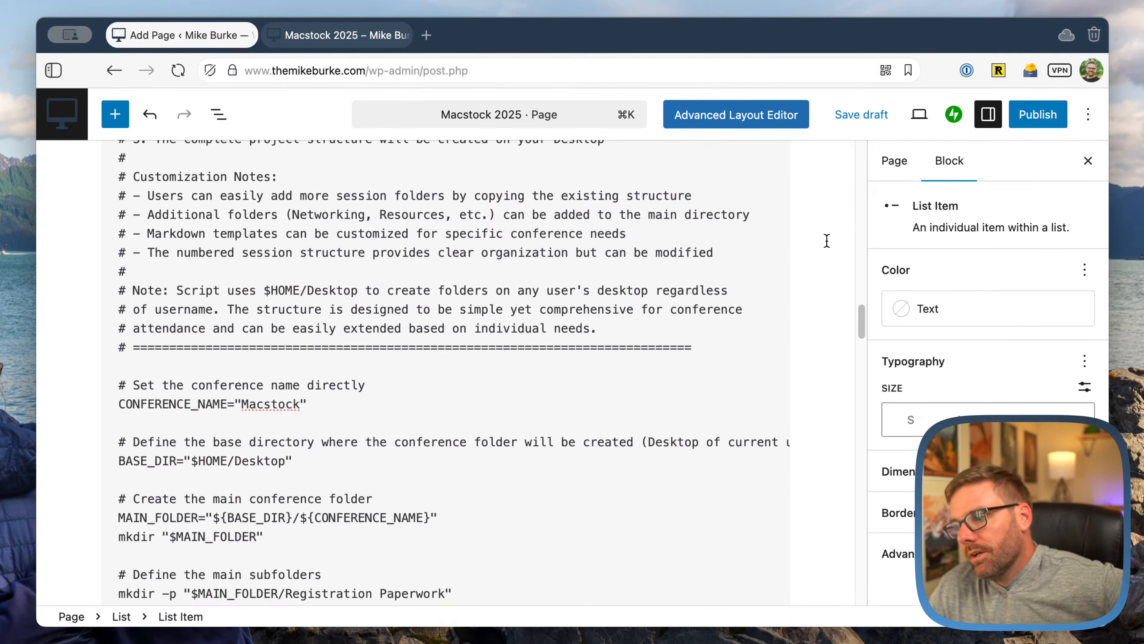
pyautogui.click(886, 171)
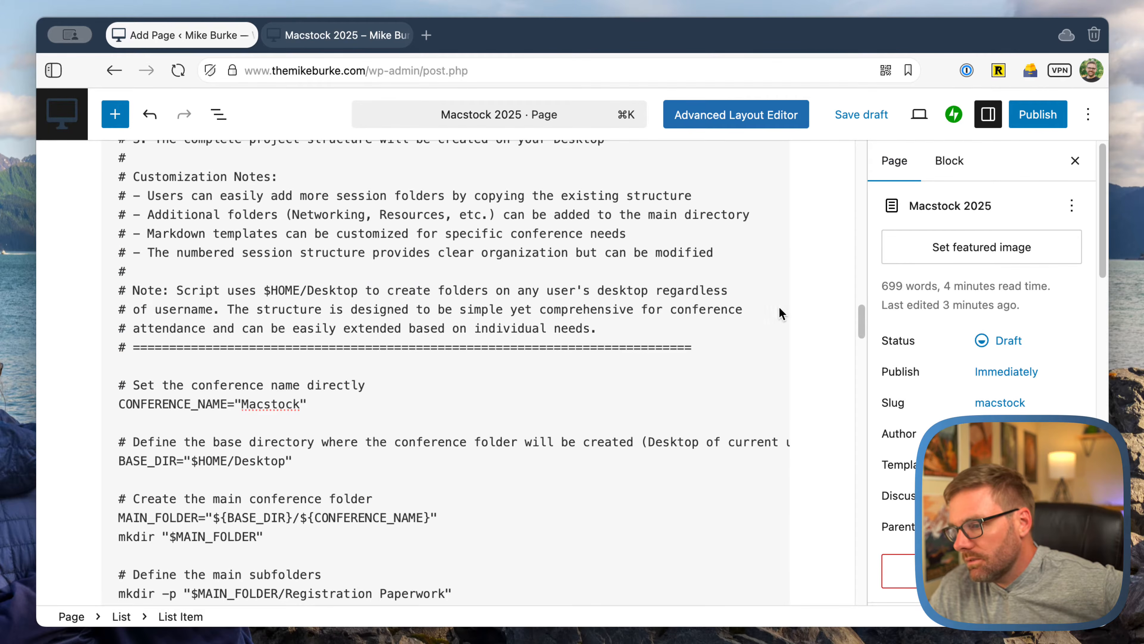
pyautogui.scroll(10, 776, 303)
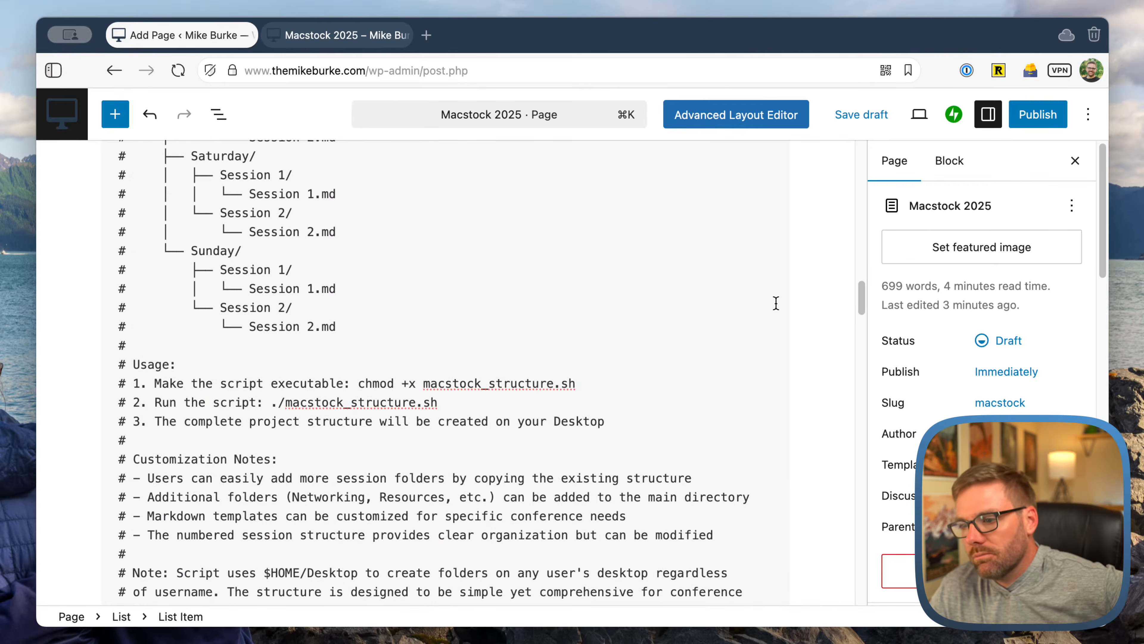
pyautogui.scroll(10, 776, 302)
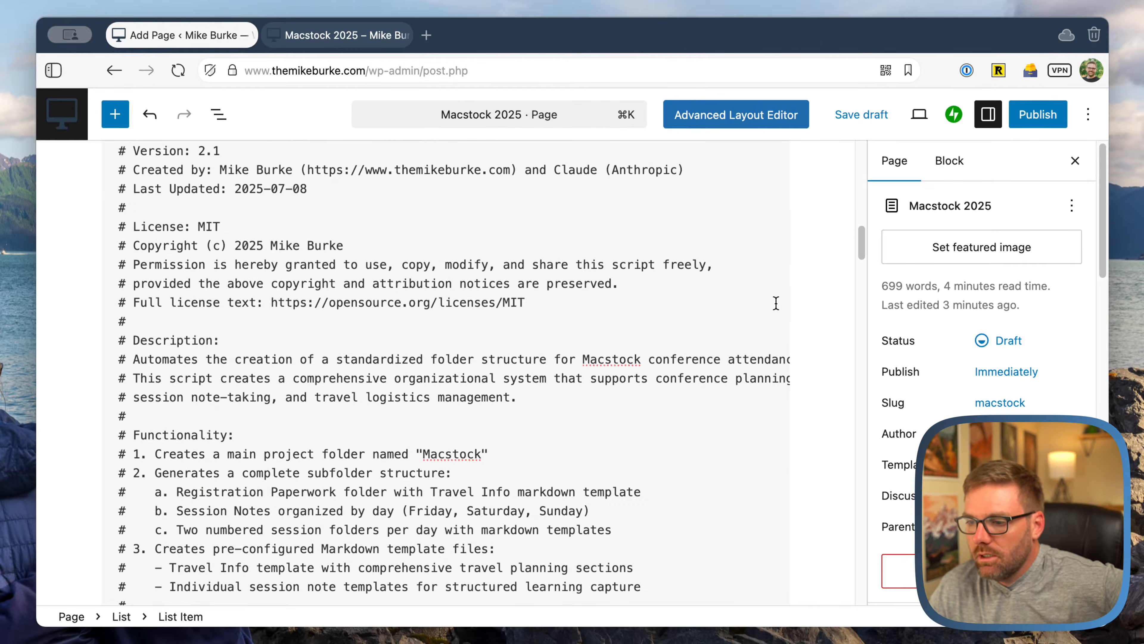
pyautogui.scroll(15, 776, 303)
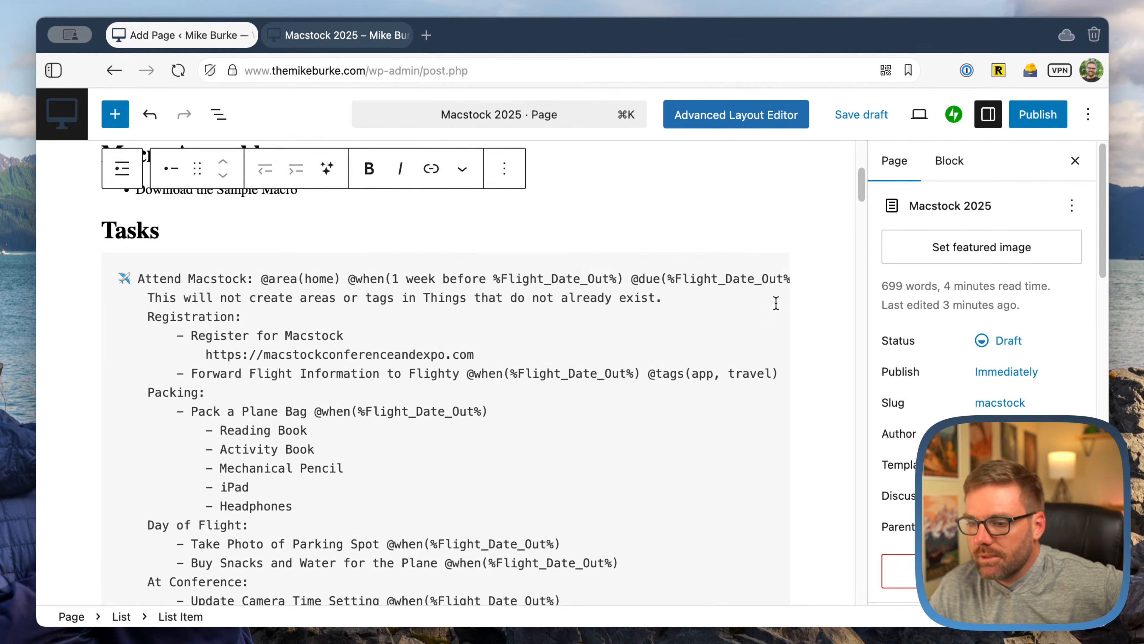
pyautogui.scroll(4, 399, 283)
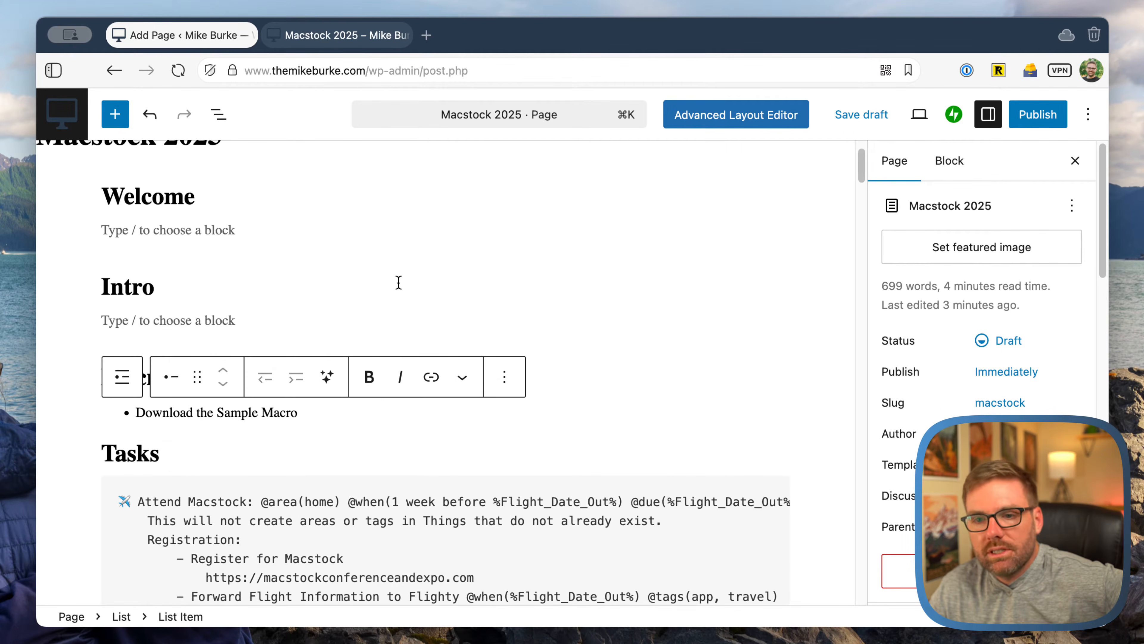